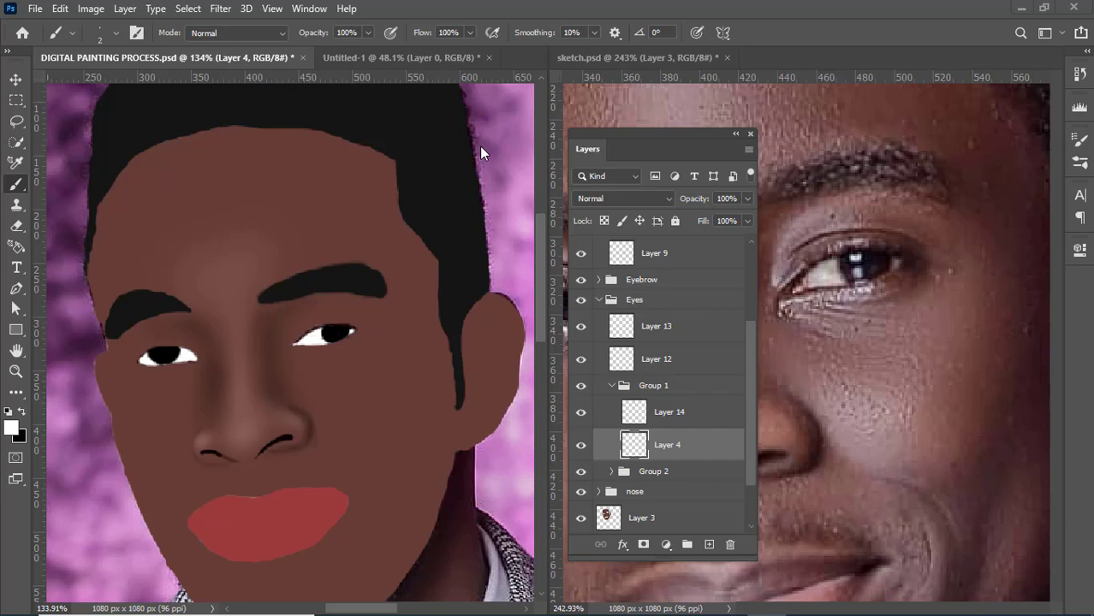
- Zoom into the painted eye and briefly show, then hide, the line-art outlines
{"action": "scroll", "coordinate": [315, 291], "scroll_direction": "down", "scroll_amount": 3}
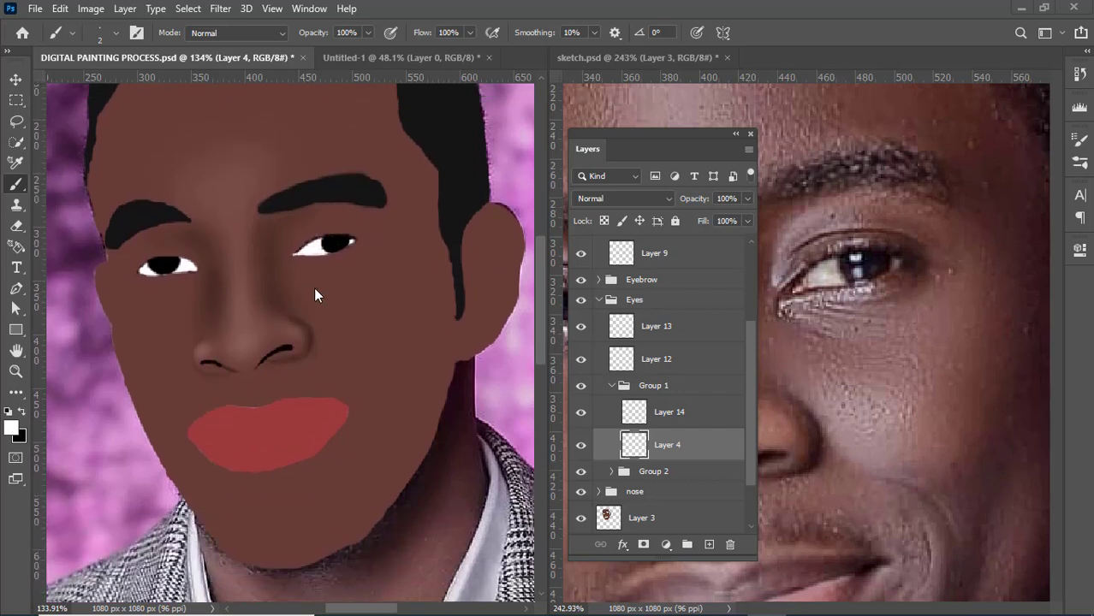
{"action": "scroll", "coordinate": [325, 244], "scroll_direction": "down", "scroll_amount": 2}
{"action": "scroll", "coordinate": [326, 244], "scroll_direction": "up", "scroll_amount": 1}
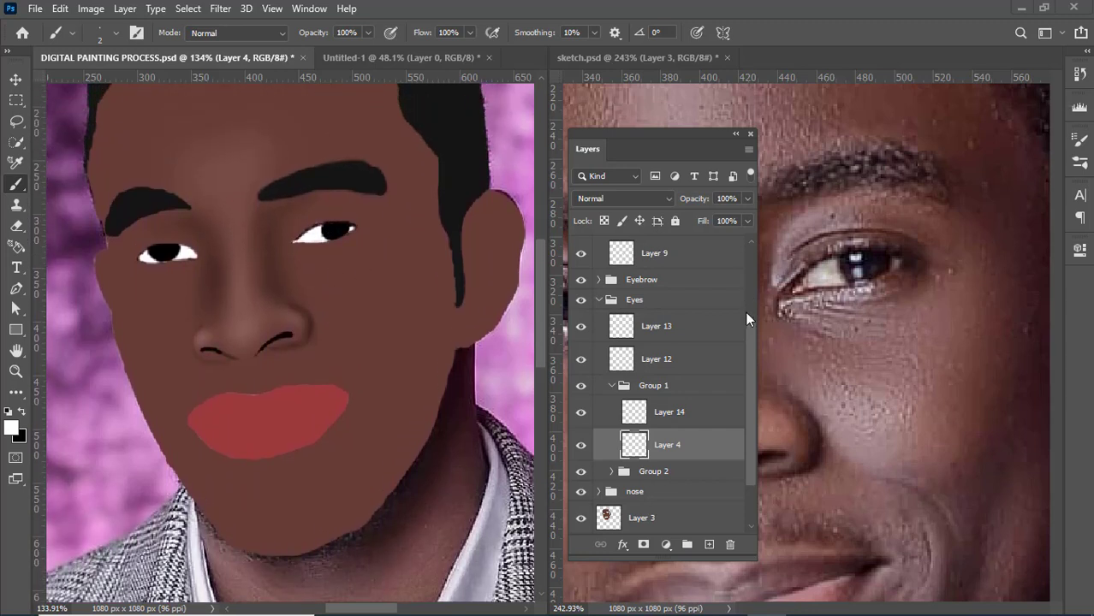
{"action": "left_click_drag", "start_coordinate": [749, 327], "coordinate": [752, 252]}
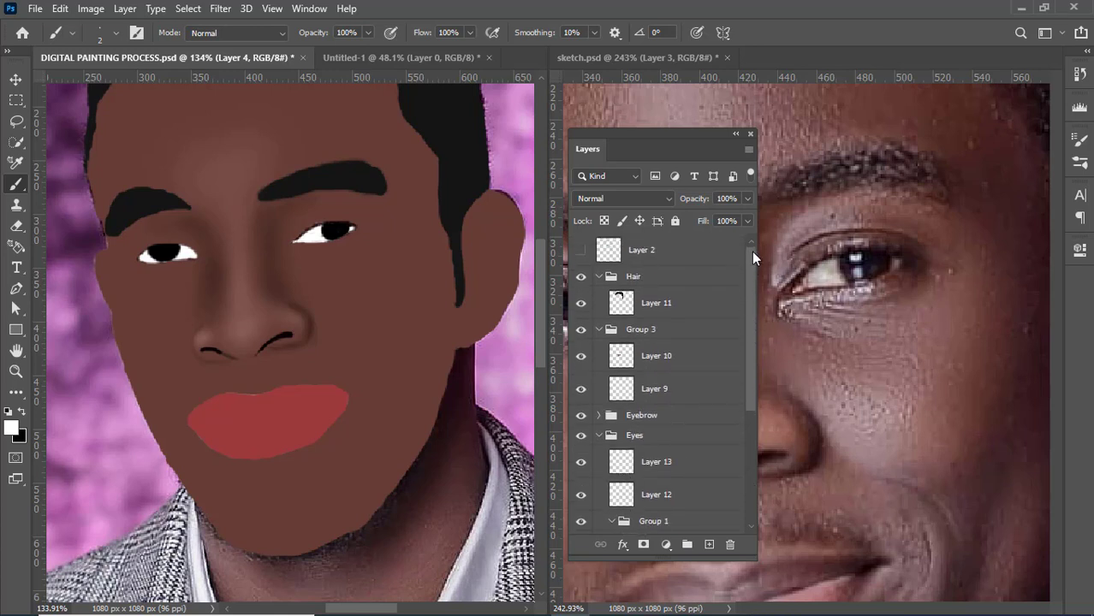
{"action": "left_click", "coordinate": [582, 250]}
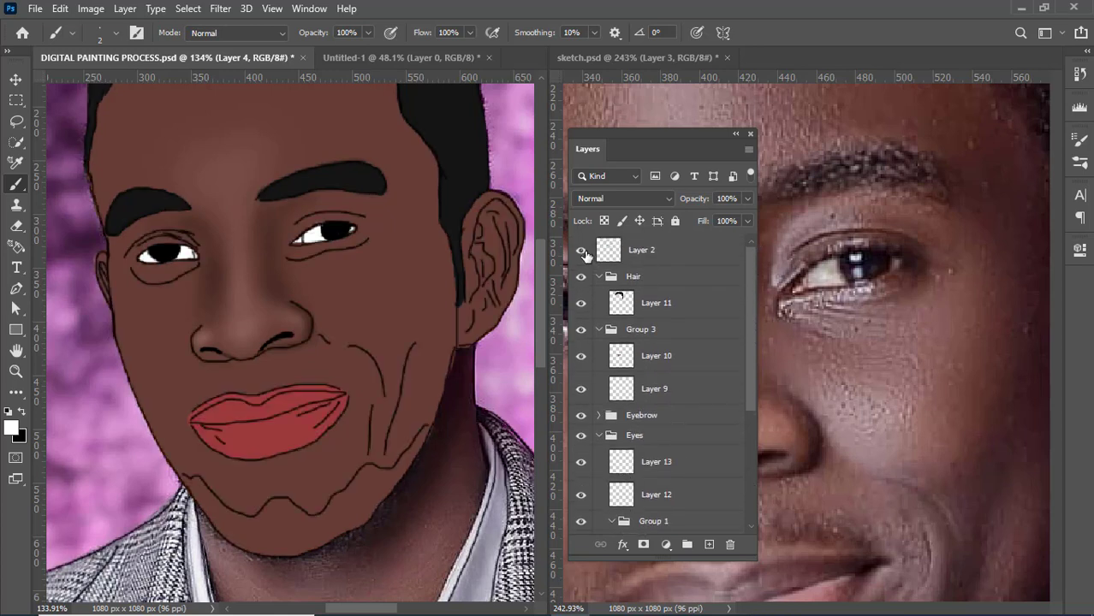
{"action": "left_click", "coordinate": [583, 251]}
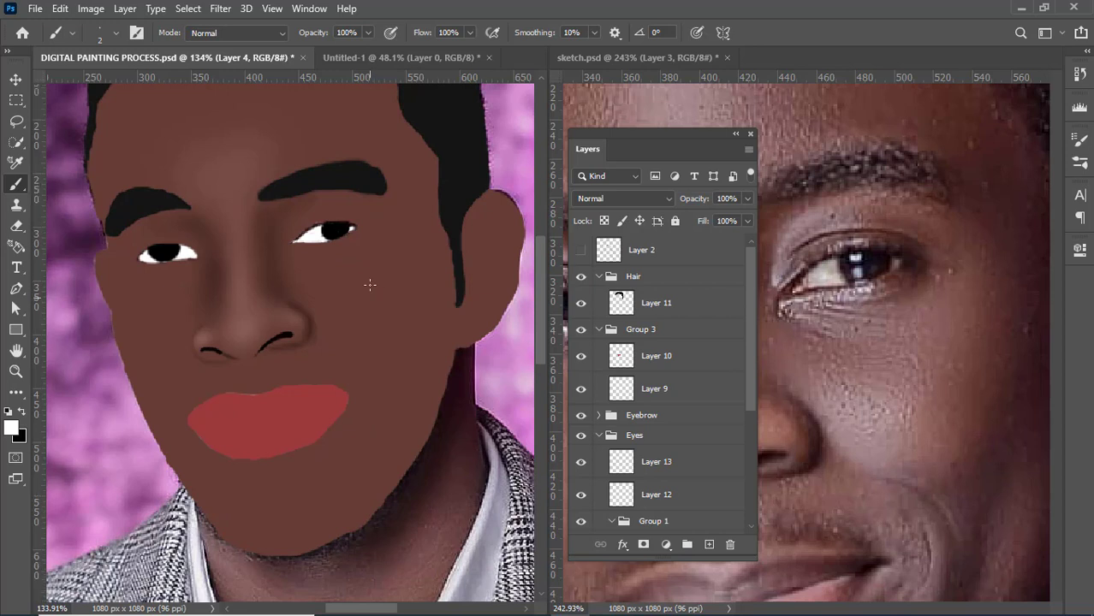
- Zoom in further and drag the Layers panel aside to uncover more of the reference photo
{"action": "scroll", "coordinate": [123, 283], "scroll_direction": "up", "scroll_amount": 3}
{"action": "scroll", "coordinate": [263, 373], "scroll_direction": "up", "scroll_amount": 6}
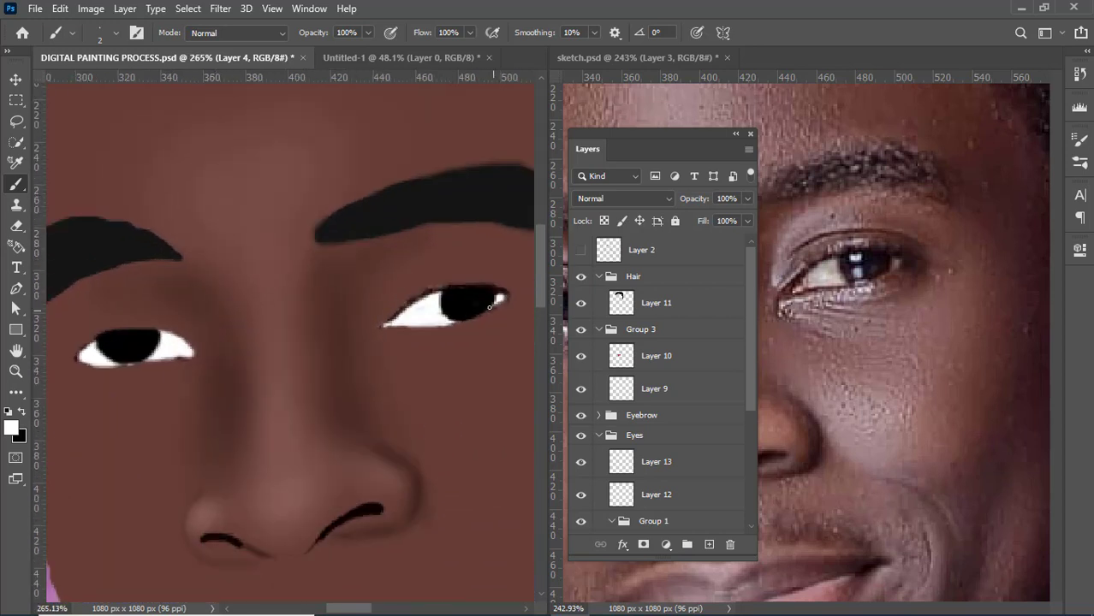
{"action": "scroll", "coordinate": [380, 277], "scroll_direction": "up", "scroll_amount": 4}
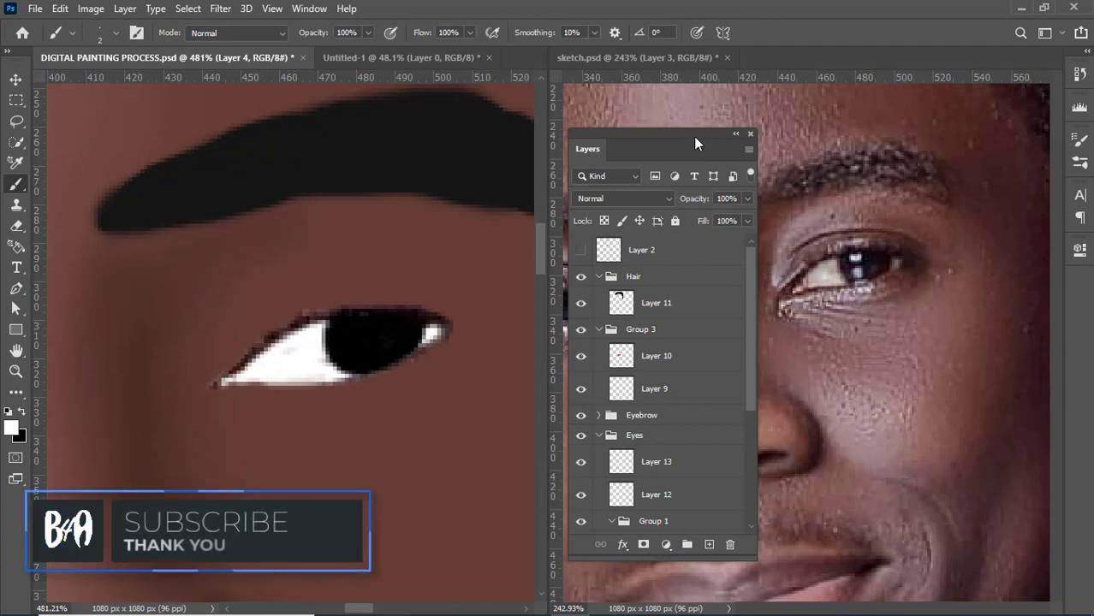
{"action": "mouse_move", "coordinate": [723, 158]}
{"action": "left_mouse_down"}
{"action": "mouse_move", "coordinate": [768, 205]}
{"action": "mouse_move", "coordinate": [967, 315]}
{"action": "mouse_move", "coordinate": [990, 344]}
{"action": "left_mouse_up"}
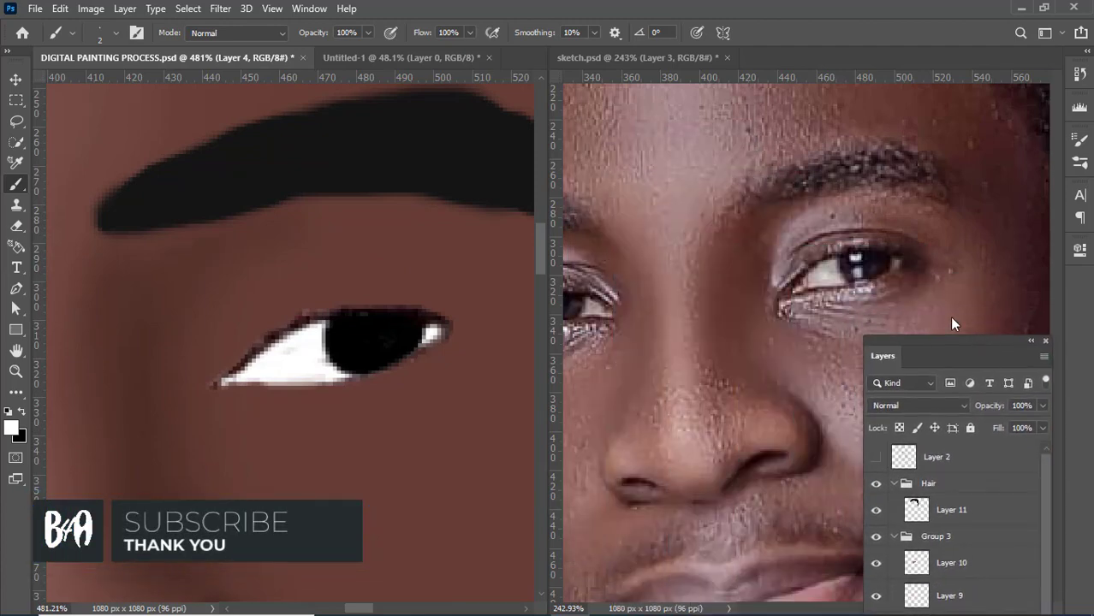
- Zoom sketch.psd out to fit the reference man's whole face, then go back to the painting
{"action": "left_click", "coordinate": [759, 265]}
{"action": "scroll", "coordinate": [762, 266], "scroll_direction": "down", "scroll_amount": 3}
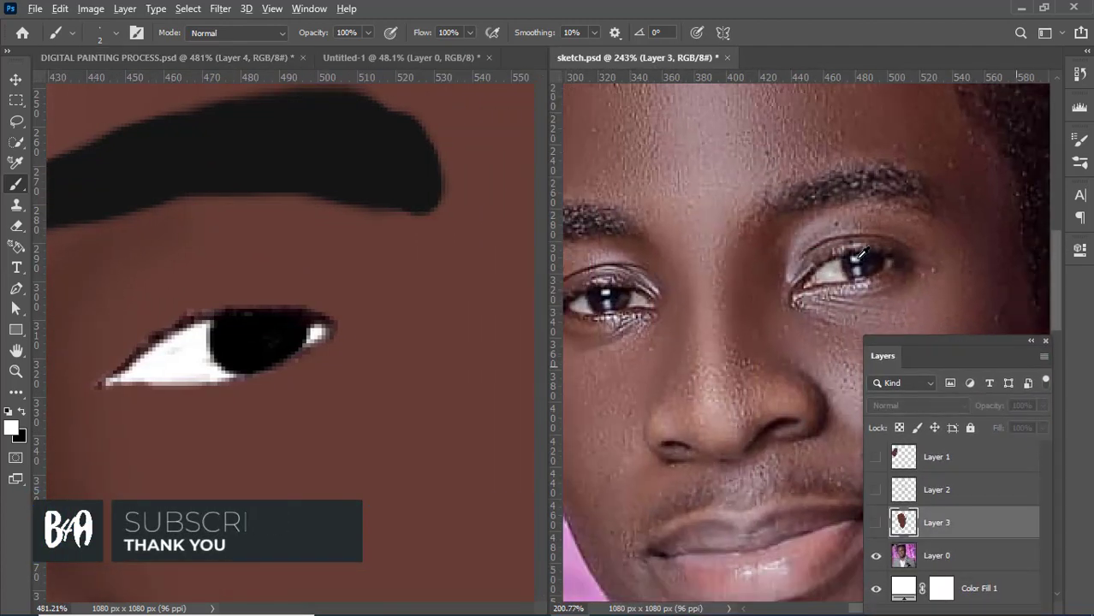
{"action": "scroll", "coordinate": [941, 235], "scroll_direction": "up", "scroll_amount": 3}
{"action": "key", "text": "ctrl+minus"}
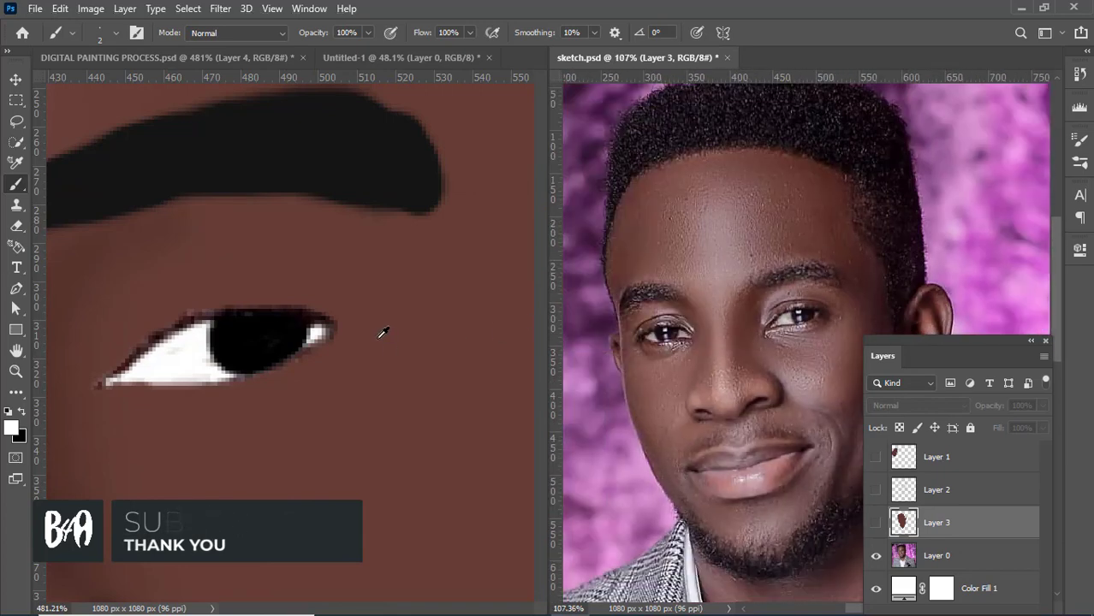
{"action": "scroll", "coordinate": [750, 310], "scroll_direction": "up", "scroll_amount": 2}
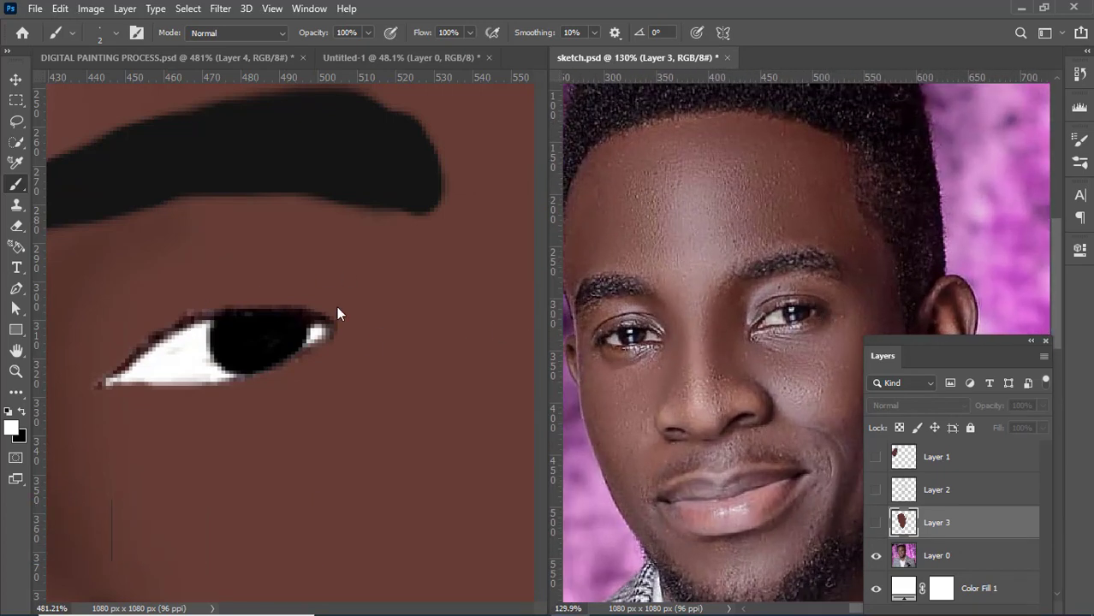
{"action": "left_click", "coordinate": [336, 306]}
{"action": "scroll", "coordinate": [347, 298], "scroll_direction": "down", "scroll_amount": 3}
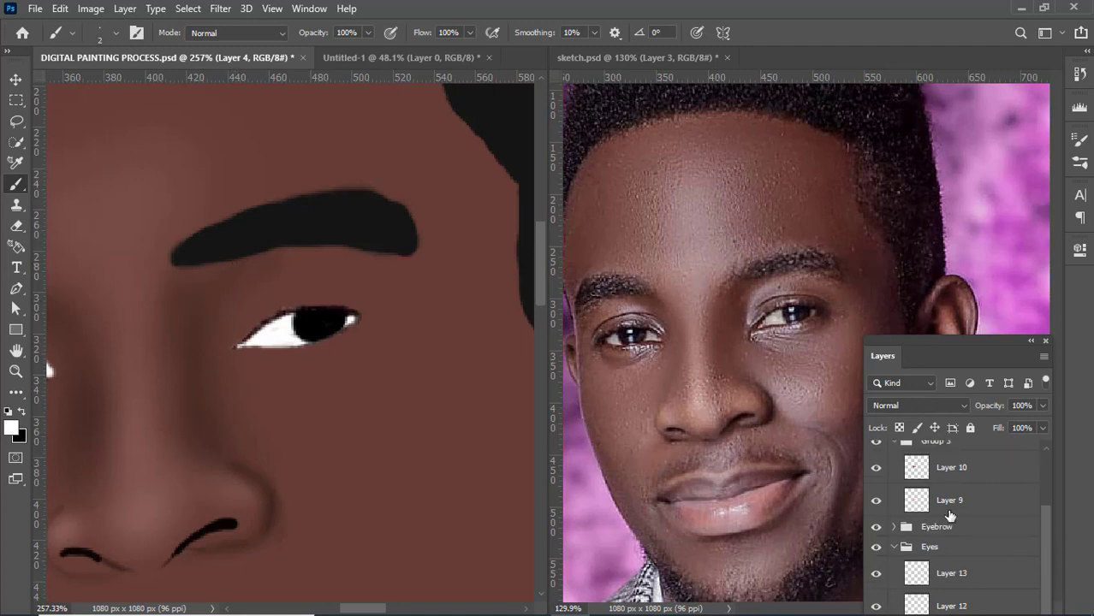
- Hide and show the Eyes group twice to compare the painted eye with the reference
{"action": "scroll", "coordinate": [951, 516], "scroll_direction": "down", "scroll_amount": 2}
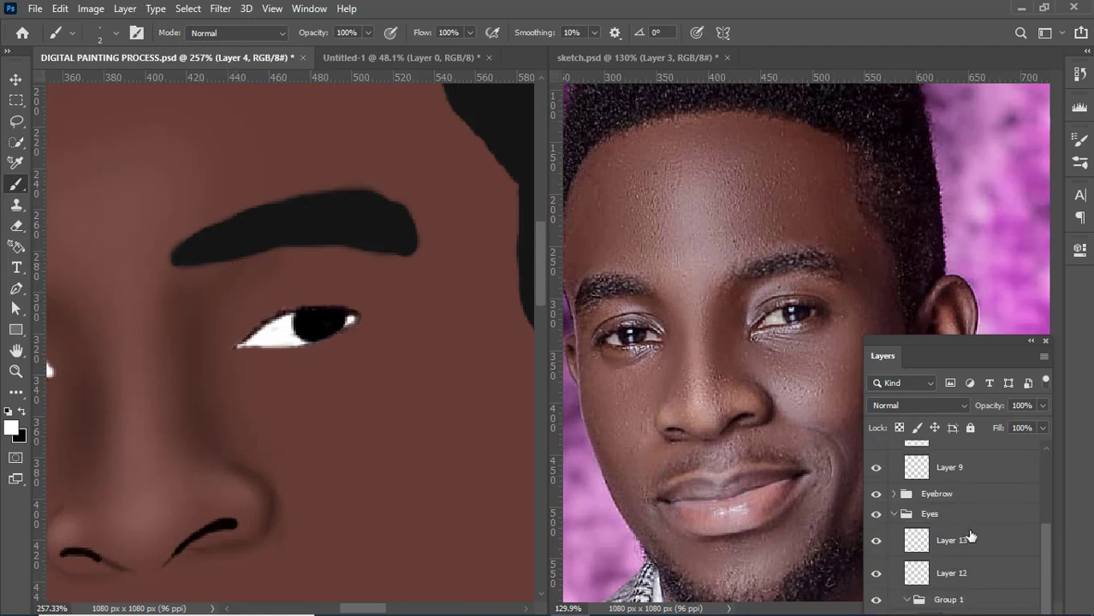
{"action": "scroll", "coordinate": [968, 537], "scroll_direction": "down", "scroll_amount": 1}
{"action": "left_click", "coordinate": [877, 485]}
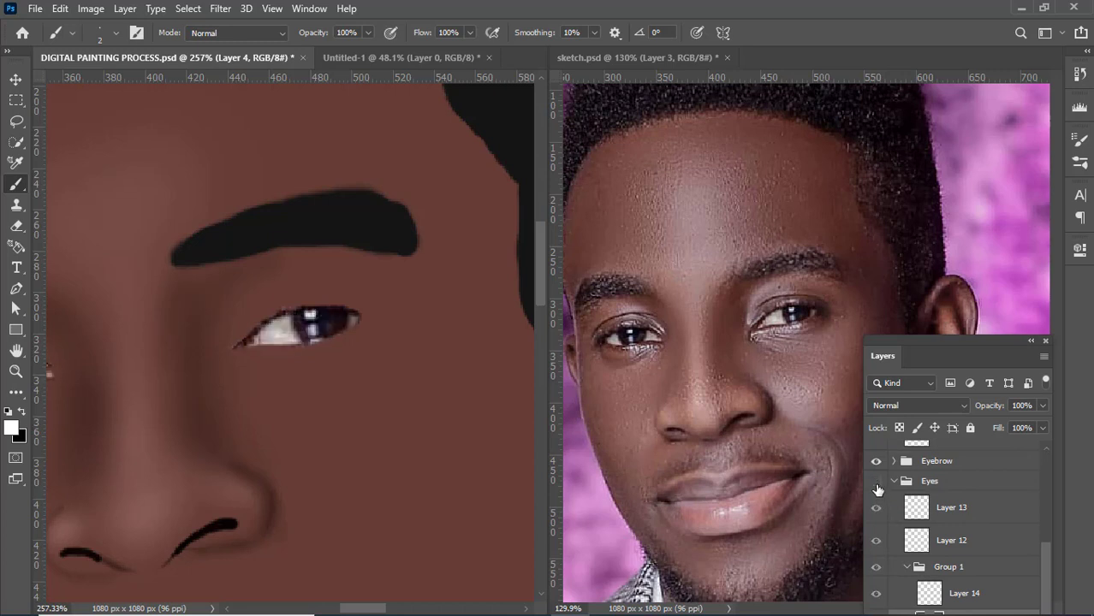
{"action": "left_click", "coordinate": [877, 485]}
{"action": "left_click", "coordinate": [877, 484]}
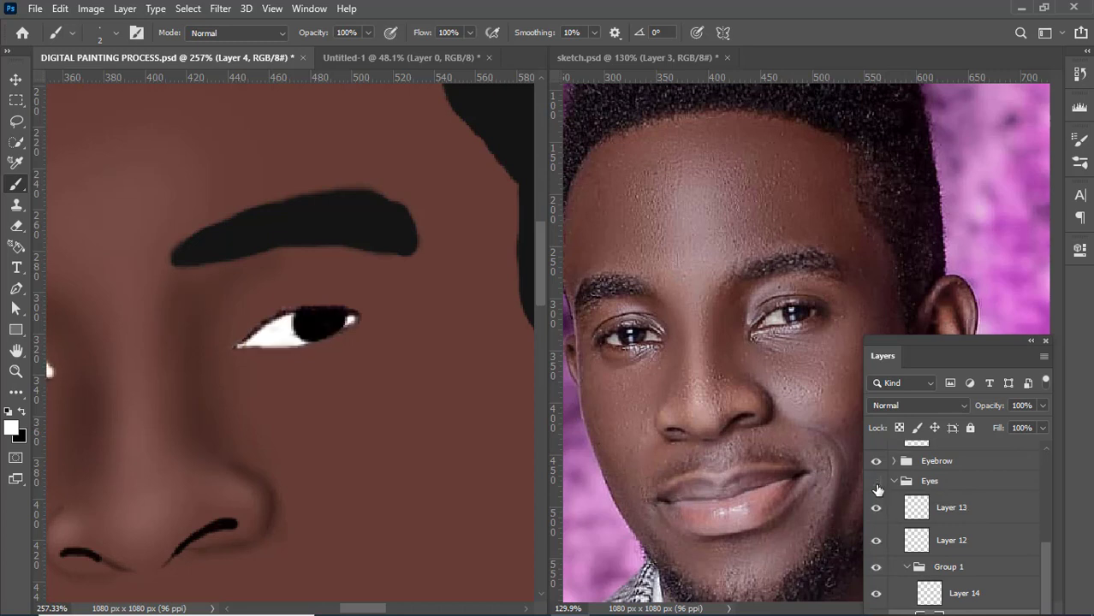
{"action": "left_click", "coordinate": [877, 485]}
- Select Layer 13 and toggle Layers 13, 14 and 4 off and on to check each eye part
{"action": "left_click", "coordinate": [950, 514]}
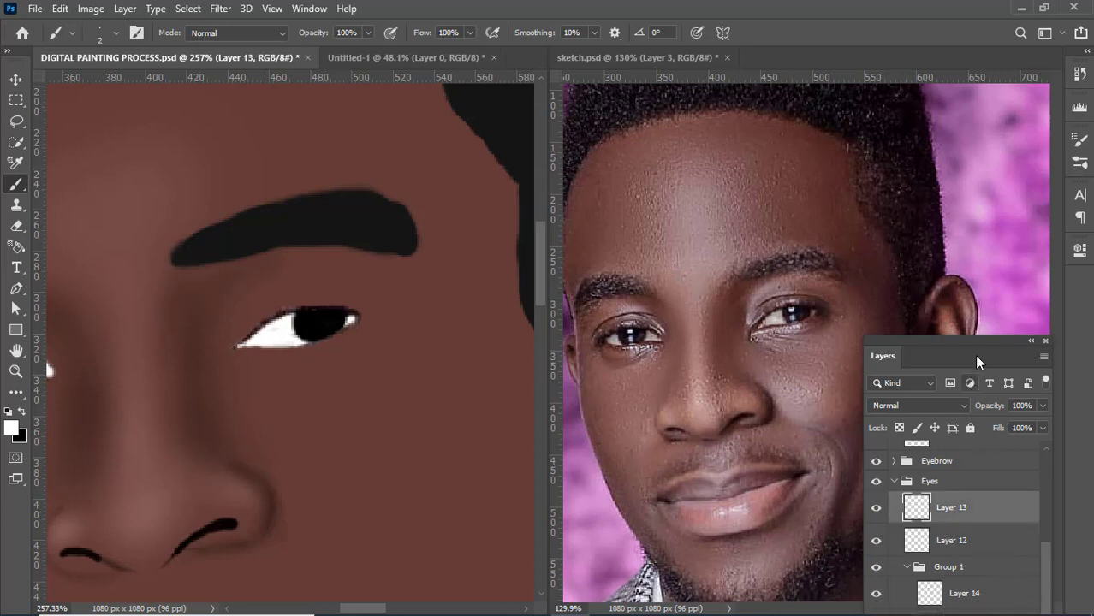
{"action": "left_click_drag", "start_coordinate": [977, 360], "coordinate": [964, 165]}
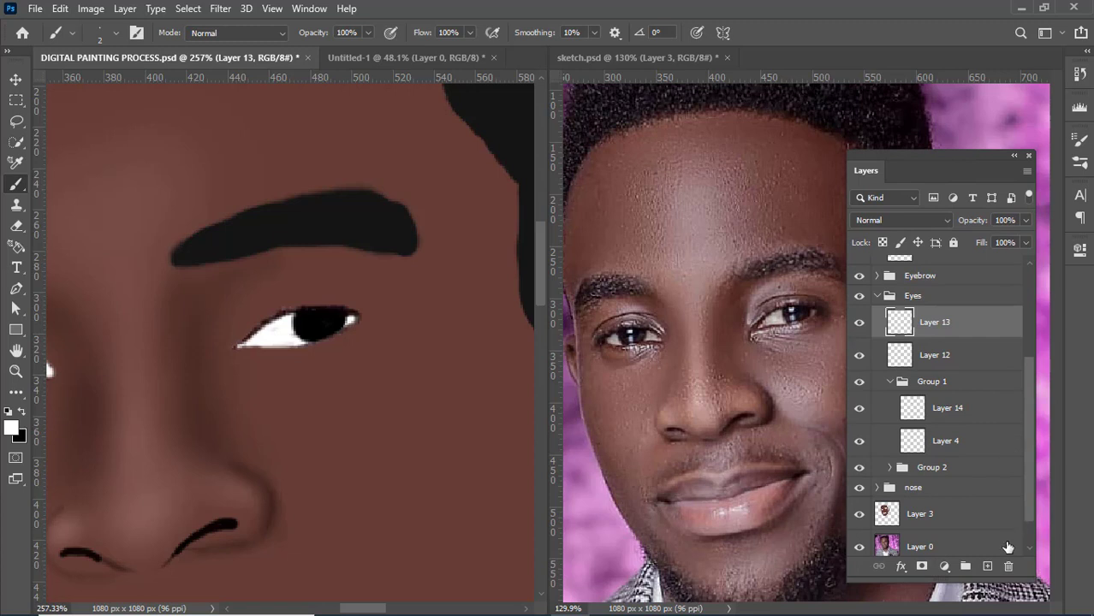
{"action": "left_click", "coordinate": [859, 323]}
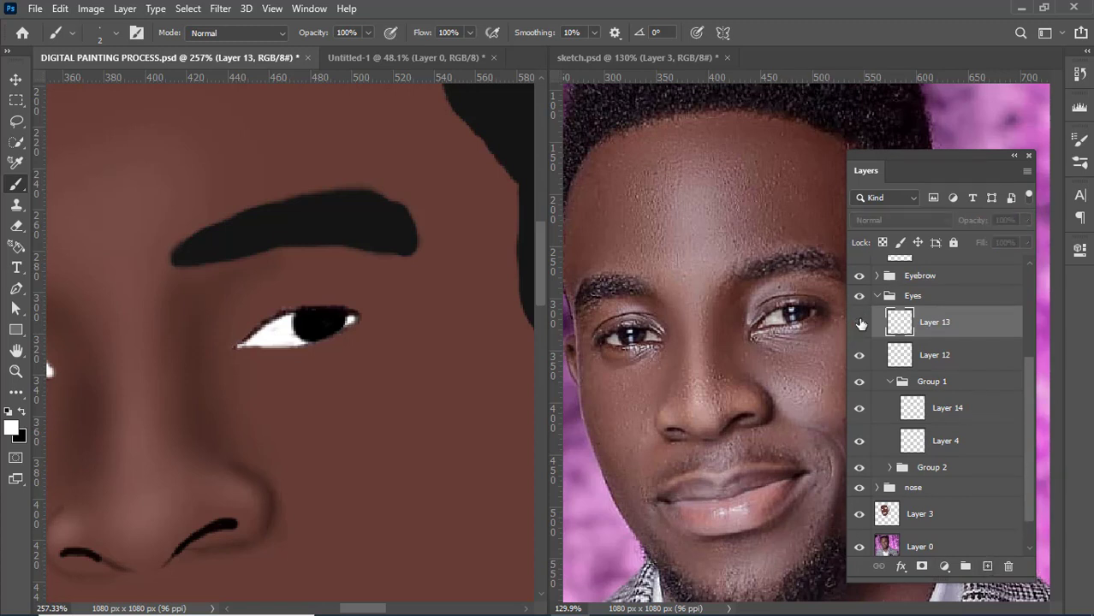
{"action": "left_click", "coordinate": [859, 323]}
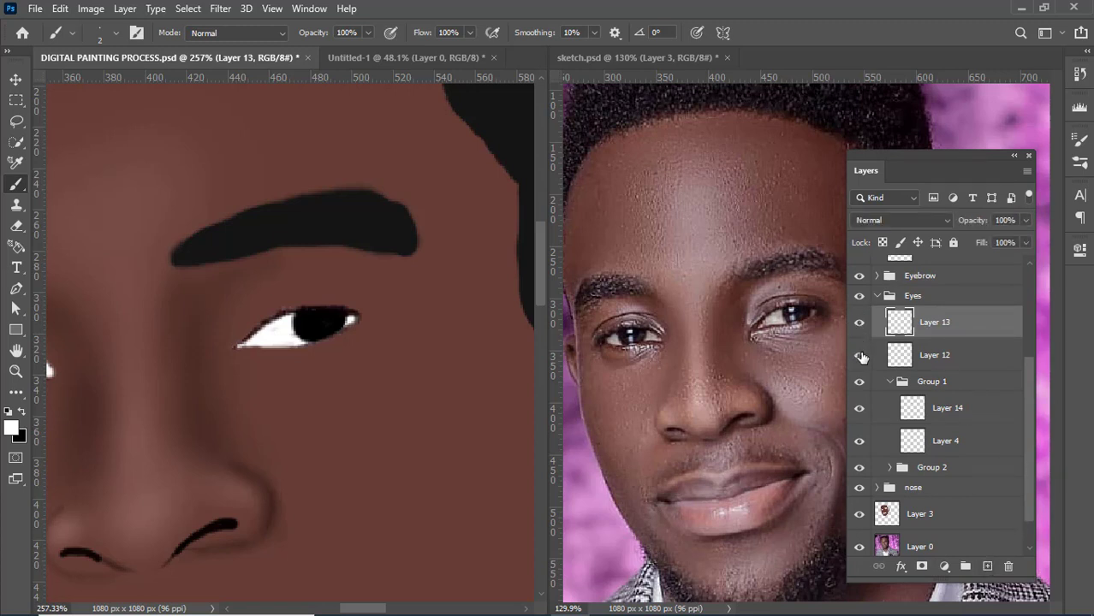
{"action": "left_click", "coordinate": [860, 323]}
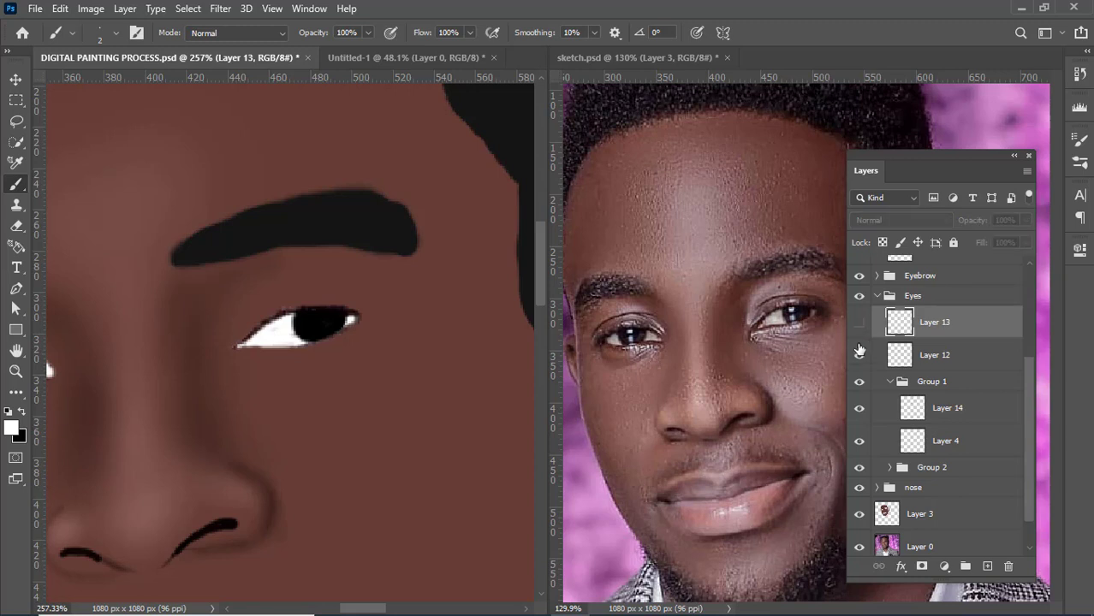
{"action": "left_click", "coordinate": [860, 322]}
{"action": "left_click", "coordinate": [860, 408]}
{"action": "left_click", "coordinate": [860, 408]}
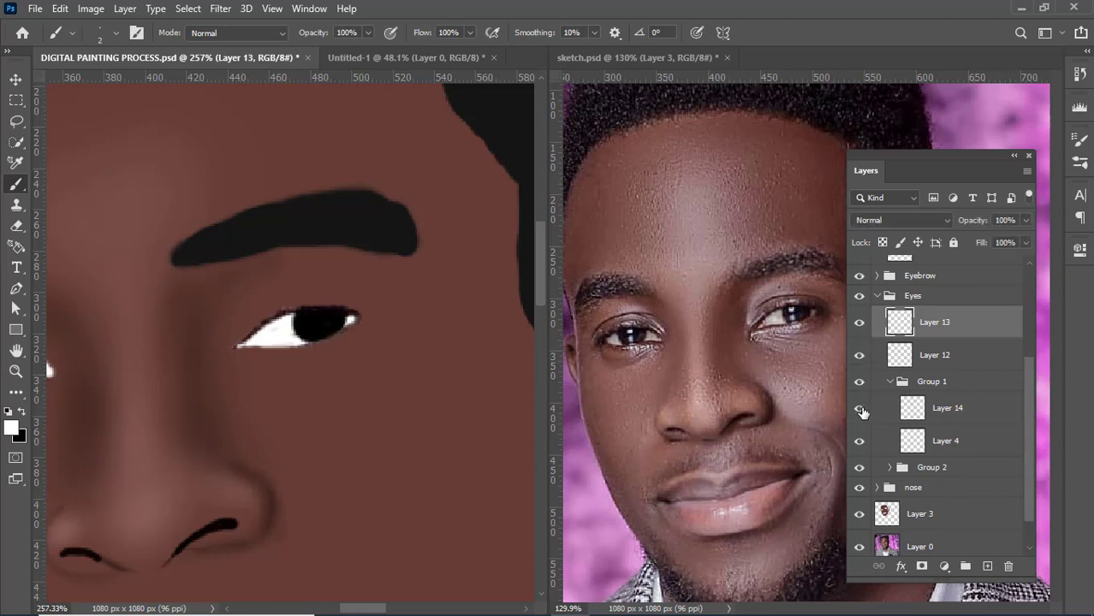
{"action": "left_click", "coordinate": [860, 441]}
{"action": "left_click", "coordinate": [859, 441]}
- Select Layer 14, then Group 1 inside the Eyes group, as the target for new work
{"action": "left_click", "coordinate": [958, 418]}
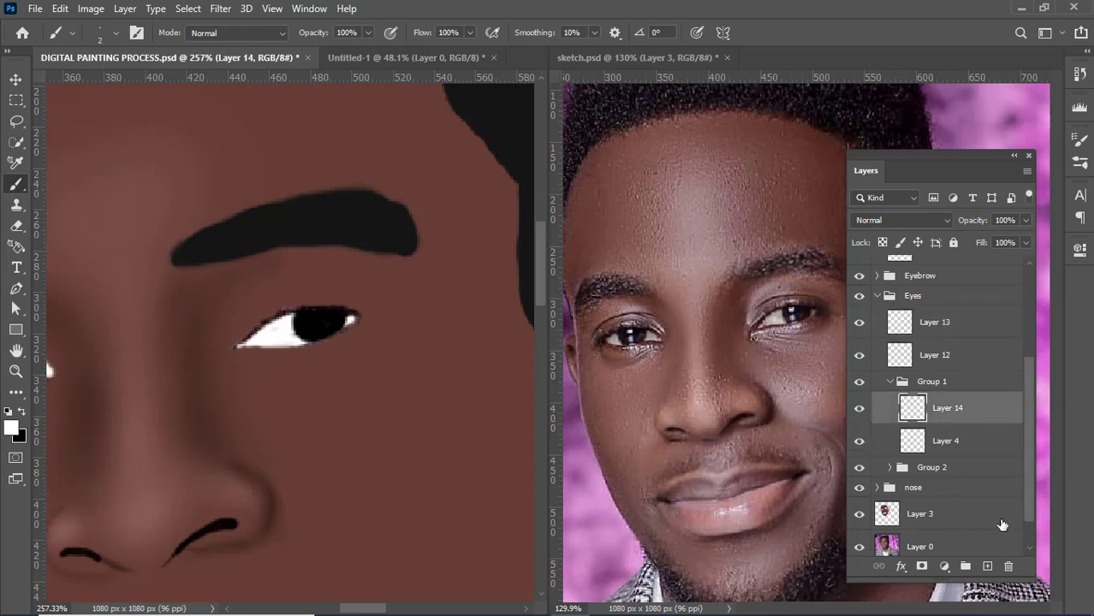
{"action": "left_click", "coordinate": [933, 383]}
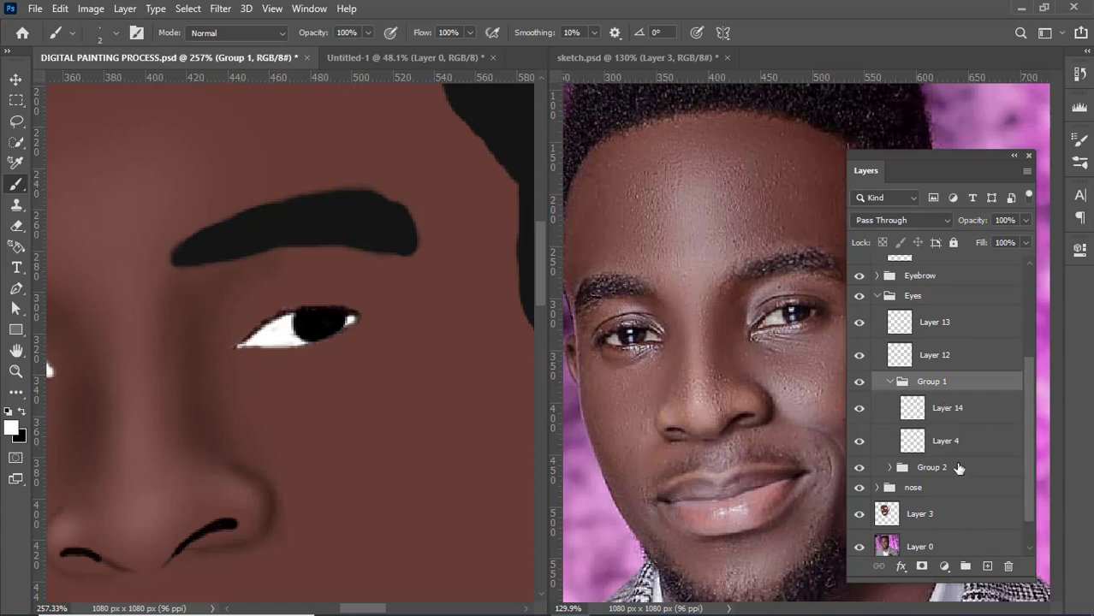
{"action": "key", "text": "alt+bracketleft"}
- Create empty Layer 15 above Layer 14 in Group 1 and zoom in on the painted eye
{"action": "left_click", "coordinate": [987, 566]}
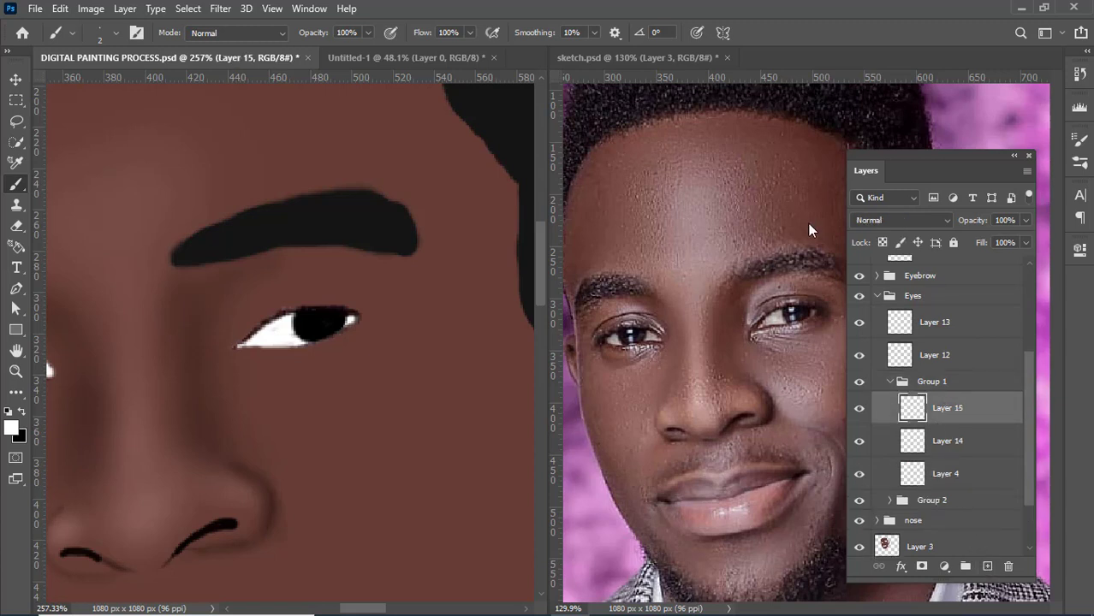
{"action": "scroll", "coordinate": [325, 281], "scroll_direction": "up", "scroll_amount": 3}
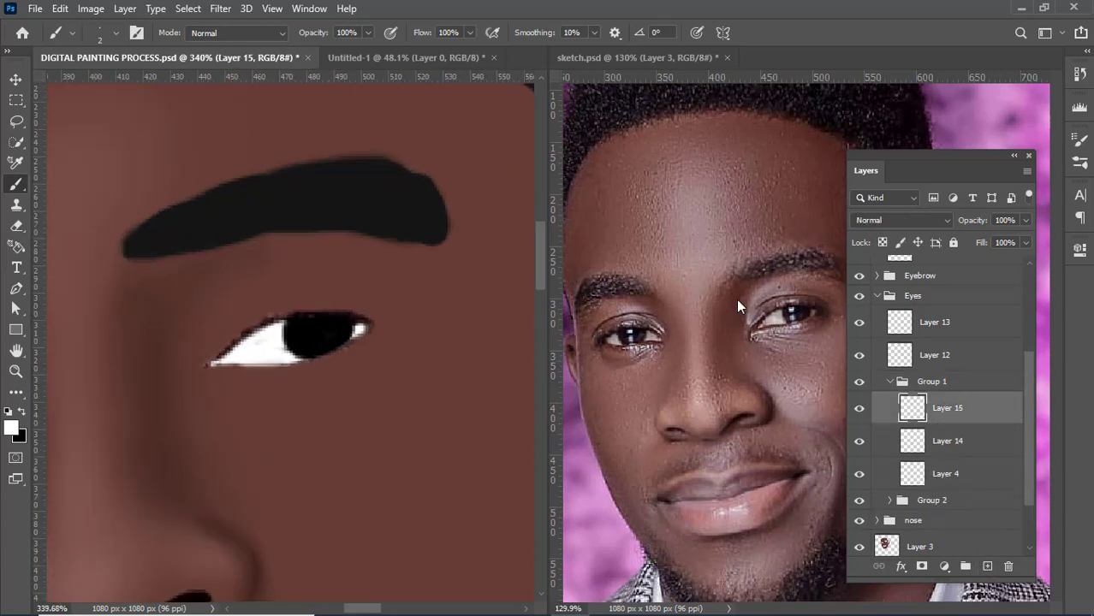
{"action": "scroll", "coordinate": [152, 385], "scroll_direction": "down", "scroll_amount": 3}
{"action": "scroll", "coordinate": [158, 381], "scroll_direction": "up", "scroll_amount": 1}
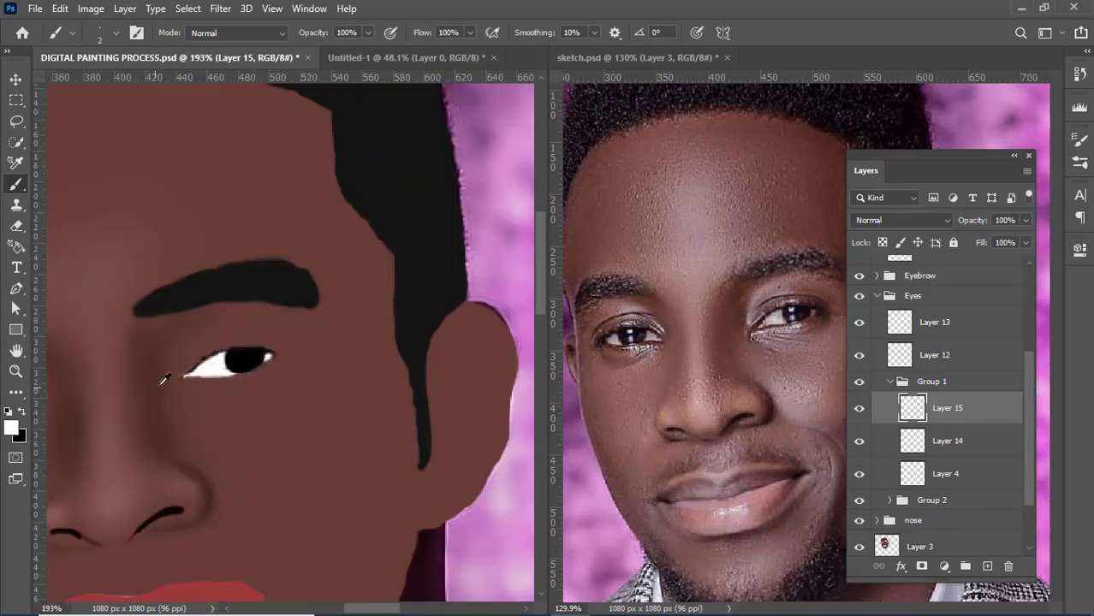
{"action": "scroll", "coordinate": [174, 376], "scroll_direction": "down", "scroll_amount": 1}
{"action": "scroll", "coordinate": [329, 360], "scroll_direction": "up", "scroll_amount": 2}
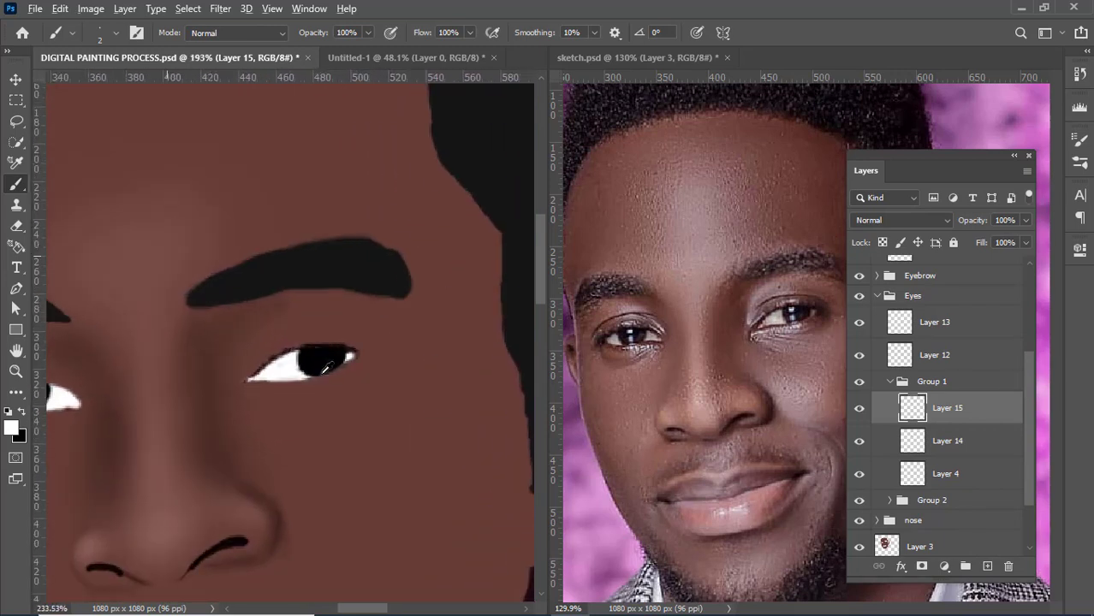
{"action": "scroll", "coordinate": [214, 351], "scroll_direction": "up", "scroll_amount": 3}
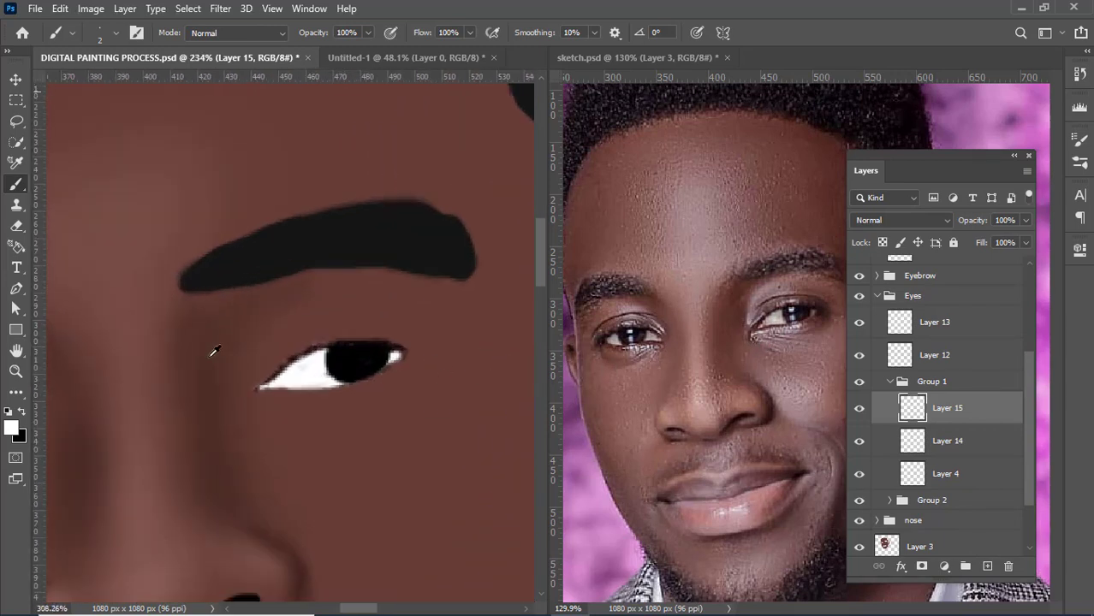
{"action": "left_click", "coordinate": [798, 281]}
{"action": "scroll", "coordinate": [805, 291], "scroll_direction": "up", "scroll_amount": 4}
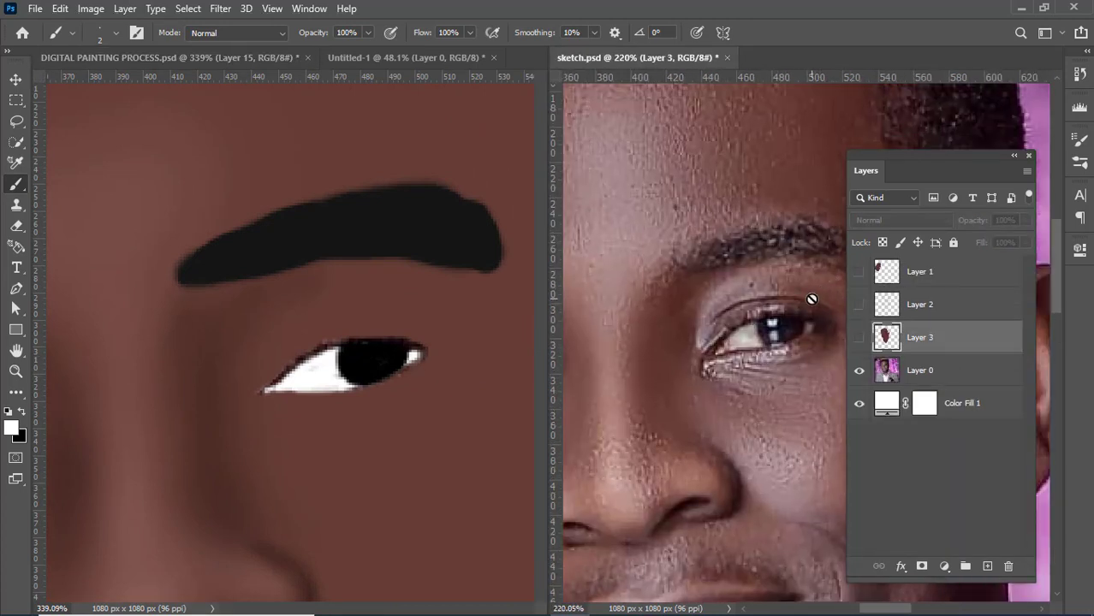
{"action": "scroll", "coordinate": [810, 296], "scroll_direction": "down", "scroll_amount": 1}
{"action": "scroll", "coordinate": [810, 296], "scroll_direction": "right", "scroll_amount": 3}
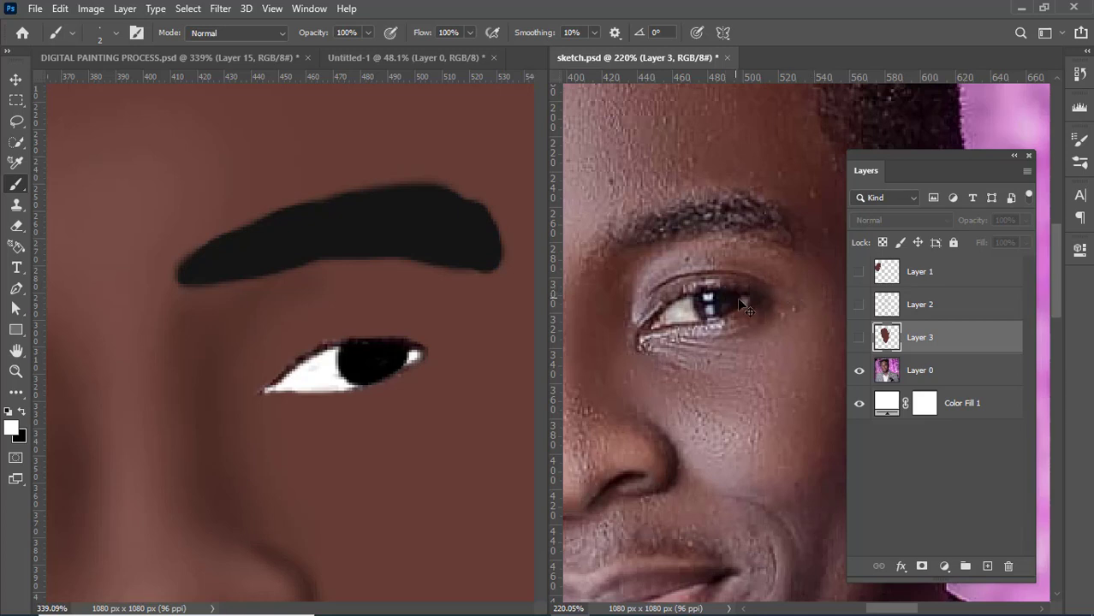
{"action": "scroll", "coordinate": [742, 304], "scroll_direction": "left", "scroll_amount": 2}
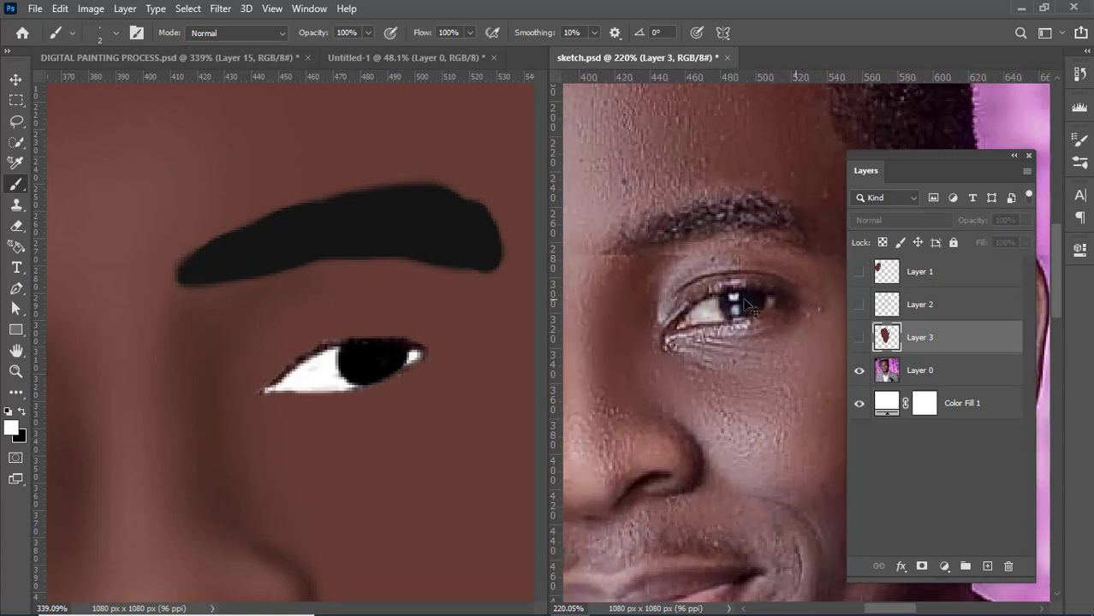
{"action": "scroll", "coordinate": [745, 306], "scroll_direction": "left", "scroll_amount": 4}
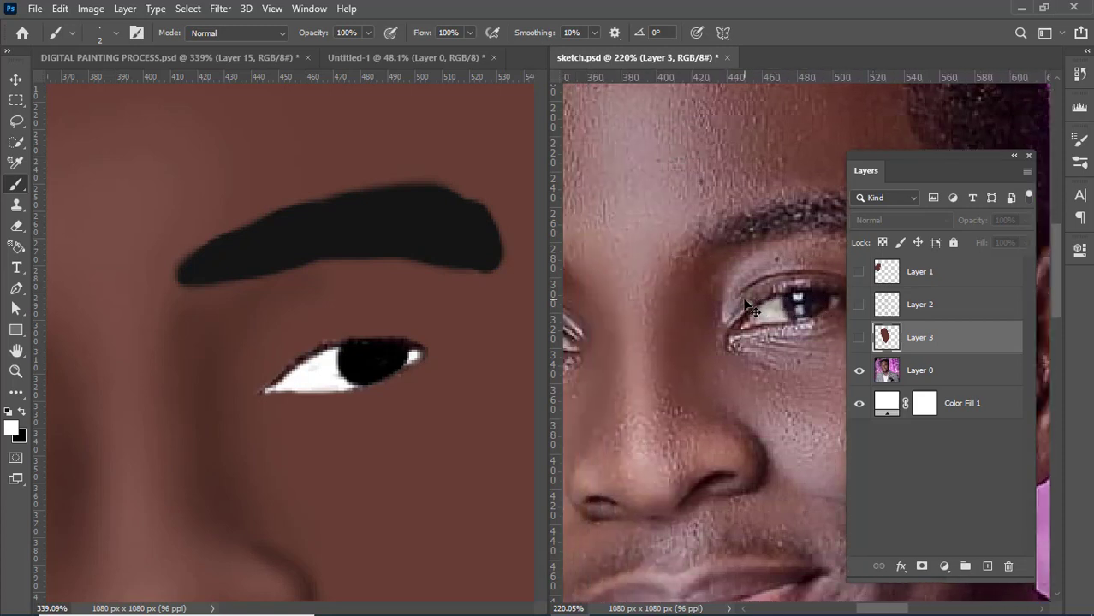
{"action": "scroll", "coordinate": [747, 307], "scroll_direction": "right", "scroll_amount": 3}
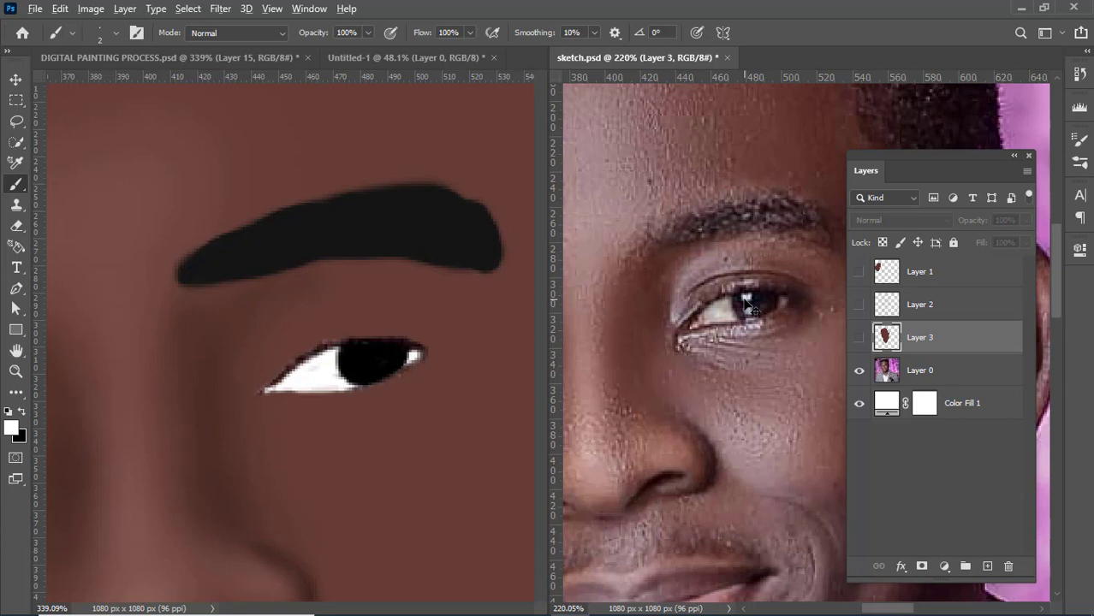
{"action": "scroll", "coordinate": [745, 304], "scroll_direction": "down", "scroll_amount": 3}
{"action": "scroll", "coordinate": [745, 301], "scroll_direction": "up", "scroll_amount": 5}
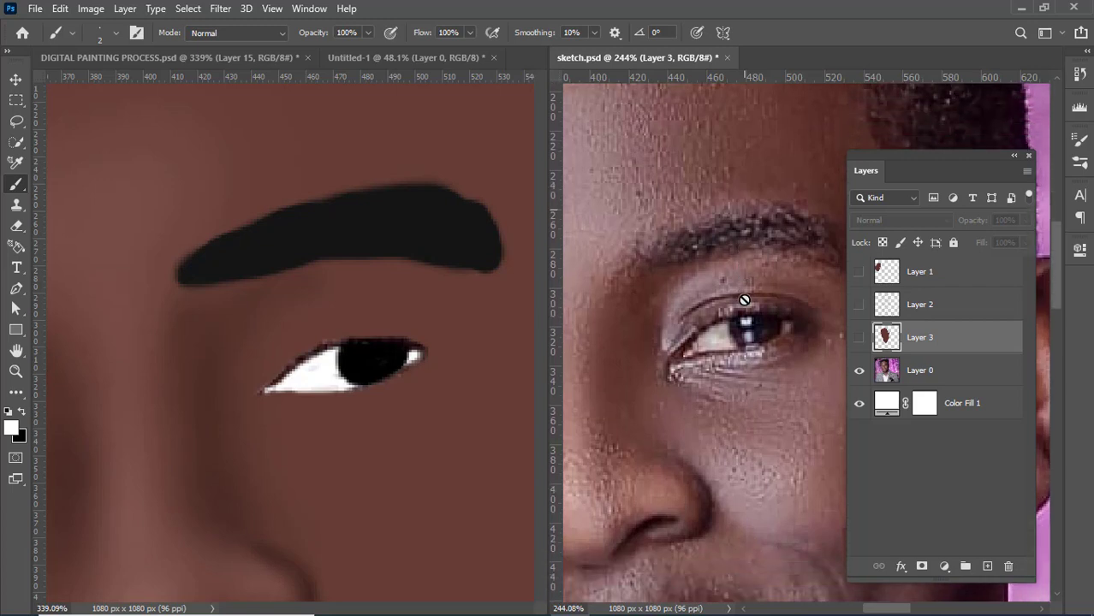
{"action": "scroll", "coordinate": [744, 300], "scroll_direction": "down", "scroll_amount": 3}
{"action": "scroll", "coordinate": [744, 300], "scroll_direction": "up", "scroll_amount": 3}
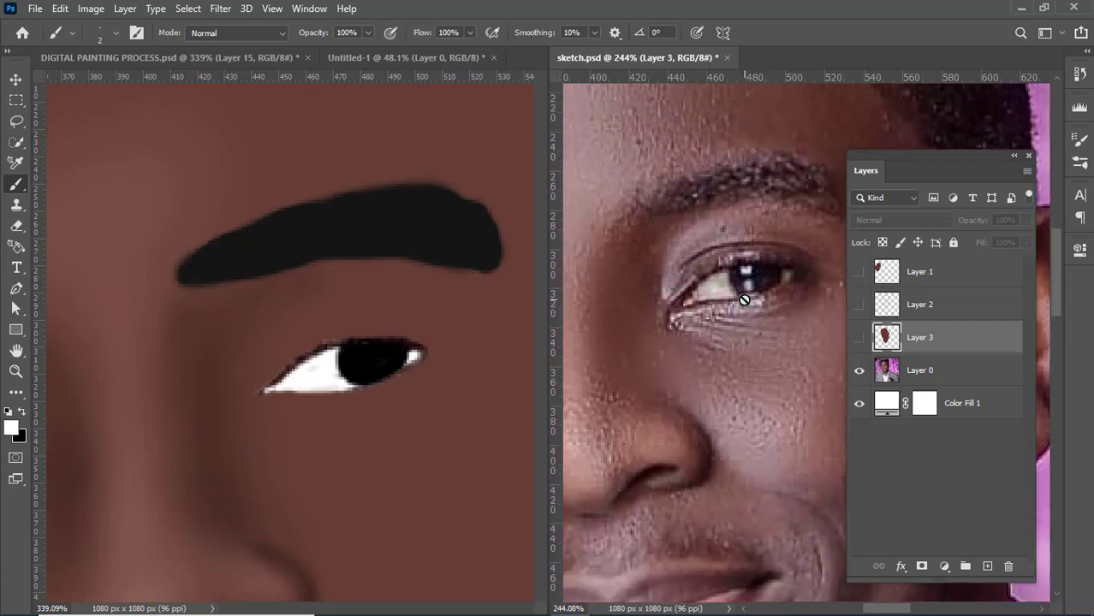
{"action": "scroll", "coordinate": [744, 300], "scroll_direction": "up", "scroll_amount": 3}
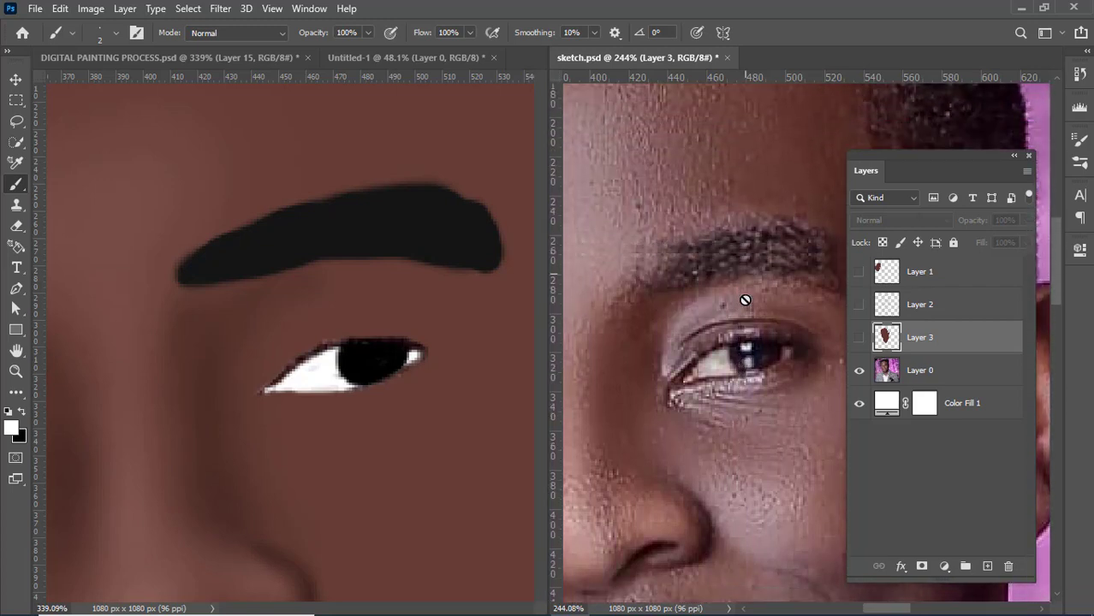
{"action": "scroll", "coordinate": [747, 291], "scroll_direction": "down", "scroll_amount": 3}
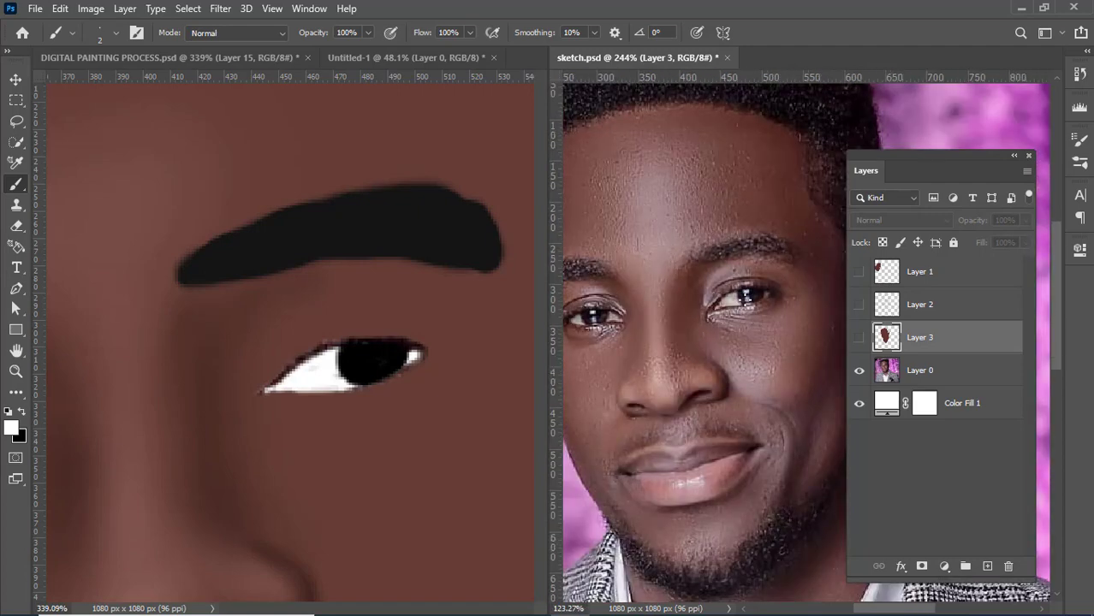
{"action": "scroll", "coordinate": [748, 296], "scroll_direction": "up", "scroll_amount": 3}
{"action": "scroll", "coordinate": [748, 295], "scroll_direction": "down", "scroll_amount": 4}
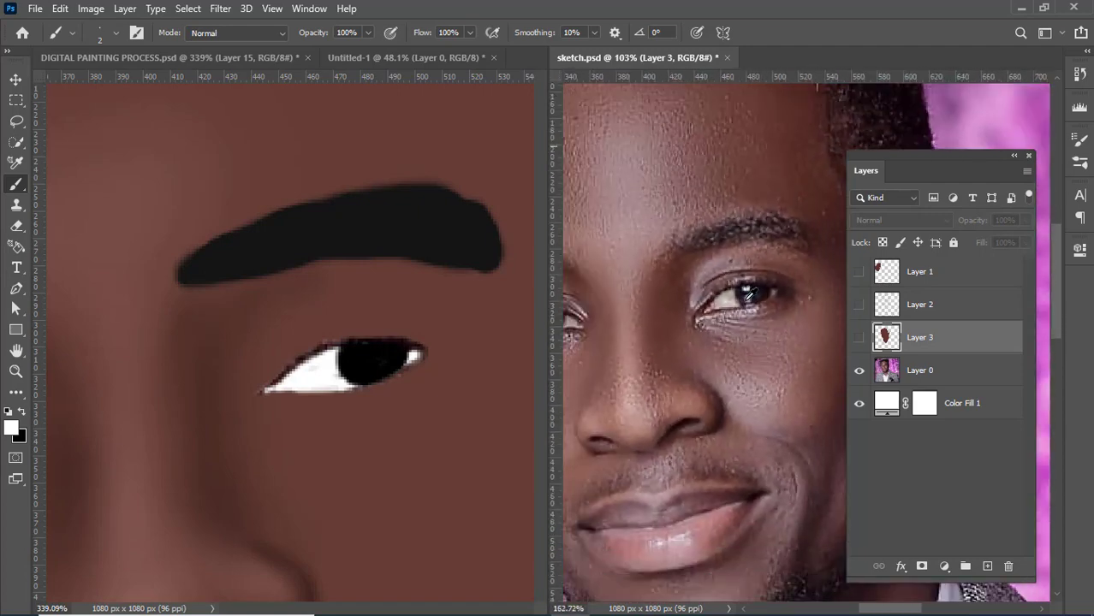
{"action": "scroll", "coordinate": [749, 295], "scroll_direction": "up", "scroll_amount": 2}
{"action": "scroll", "coordinate": [749, 296], "scroll_direction": "up", "scroll_amount": 2}
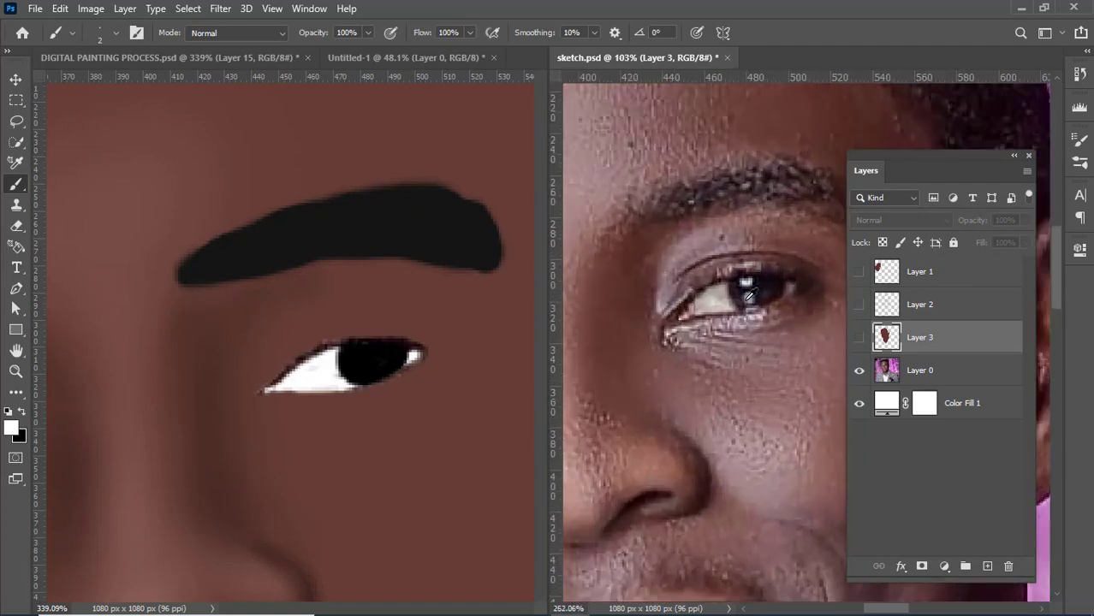
{"action": "scroll", "coordinate": [746, 300], "scroll_direction": "down", "scroll_amount": 2}
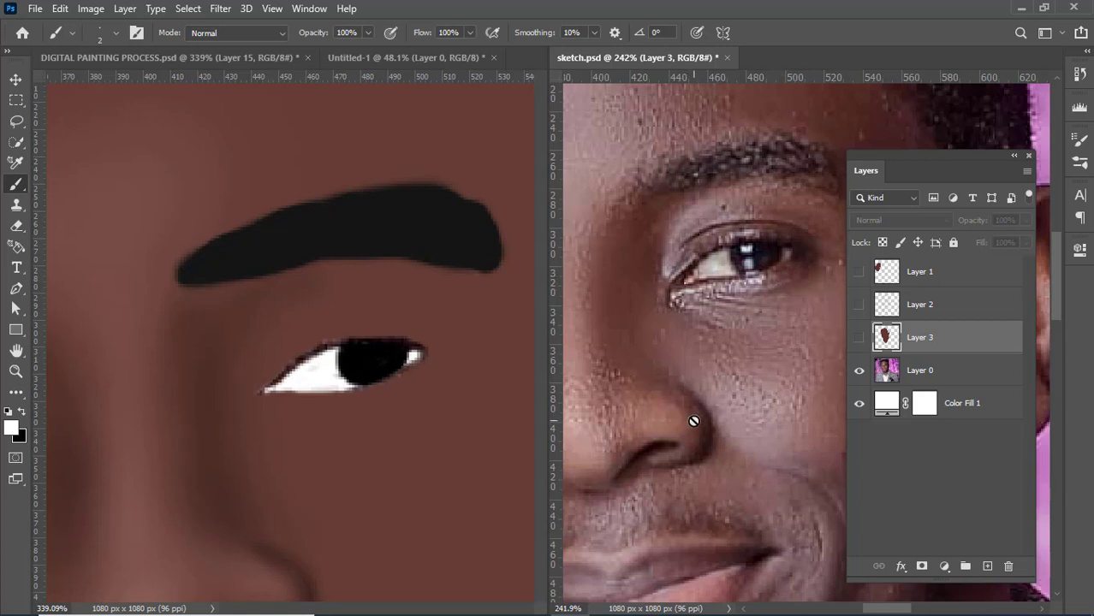
{"action": "scroll", "coordinate": [737, 240], "scroll_direction": "down", "scroll_amount": 2}
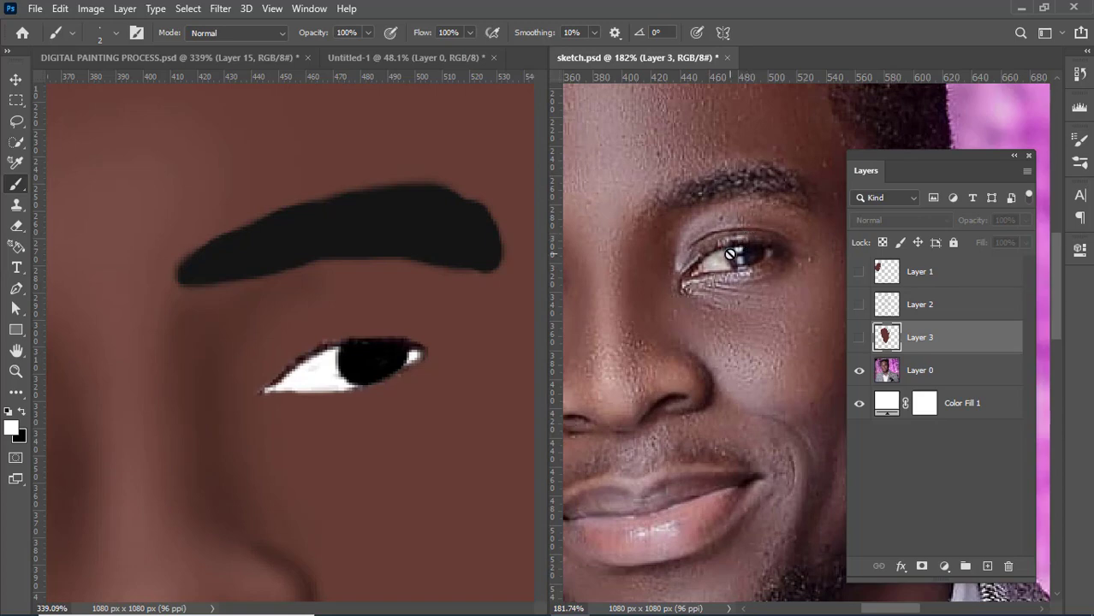
{"action": "scroll", "coordinate": [732, 250], "scroll_direction": "up", "scroll_amount": 3}
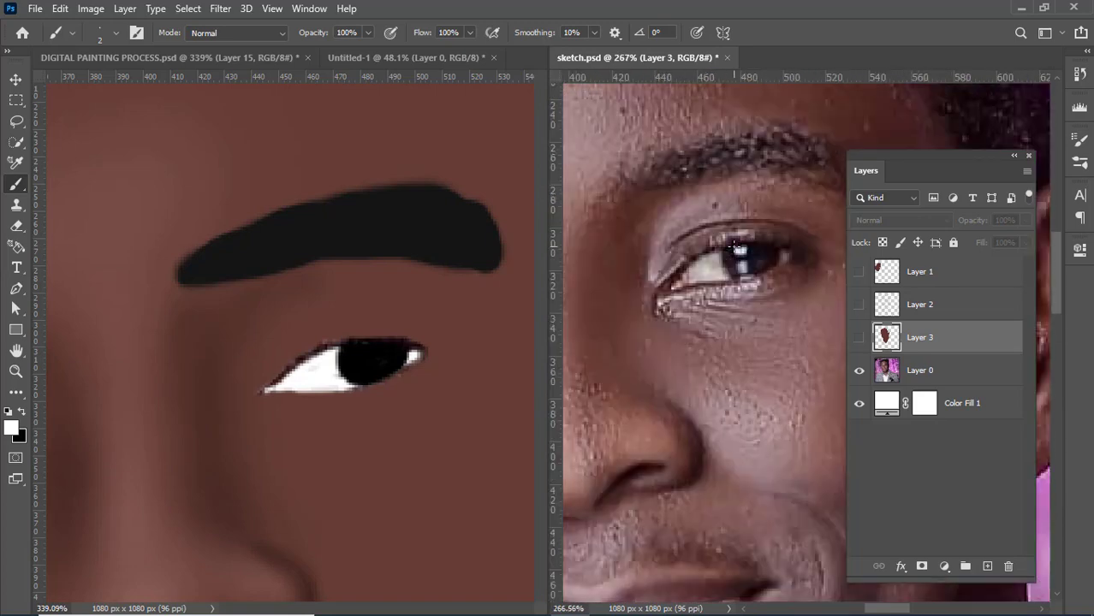
{"action": "scroll", "coordinate": [727, 221], "scroll_direction": "up", "scroll_amount": 2}
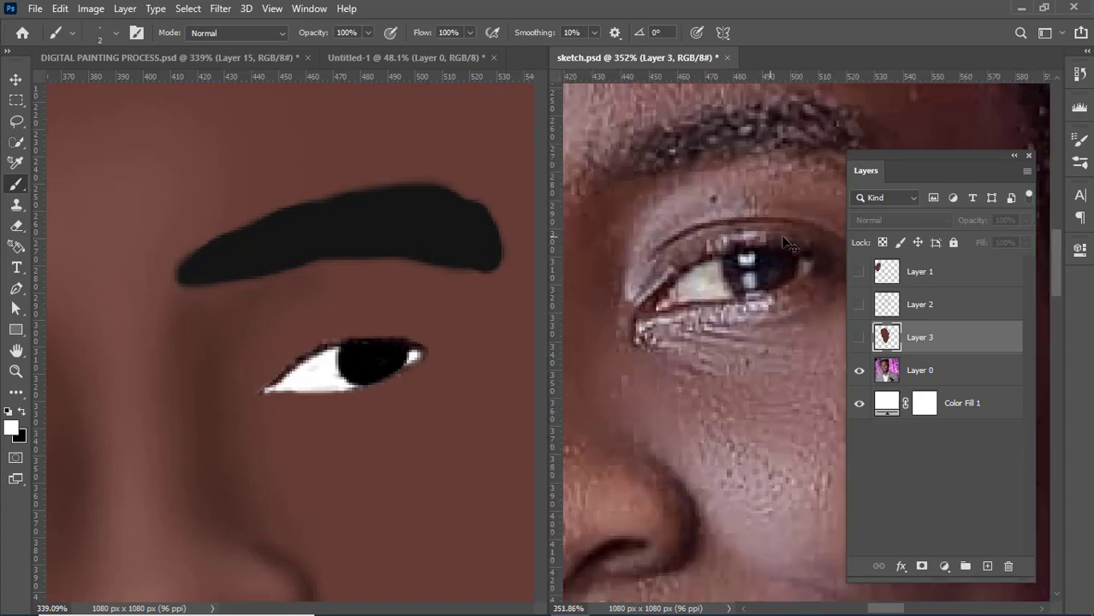
{"action": "scroll", "coordinate": [779, 240], "scroll_direction": "right", "scroll_amount": 1}
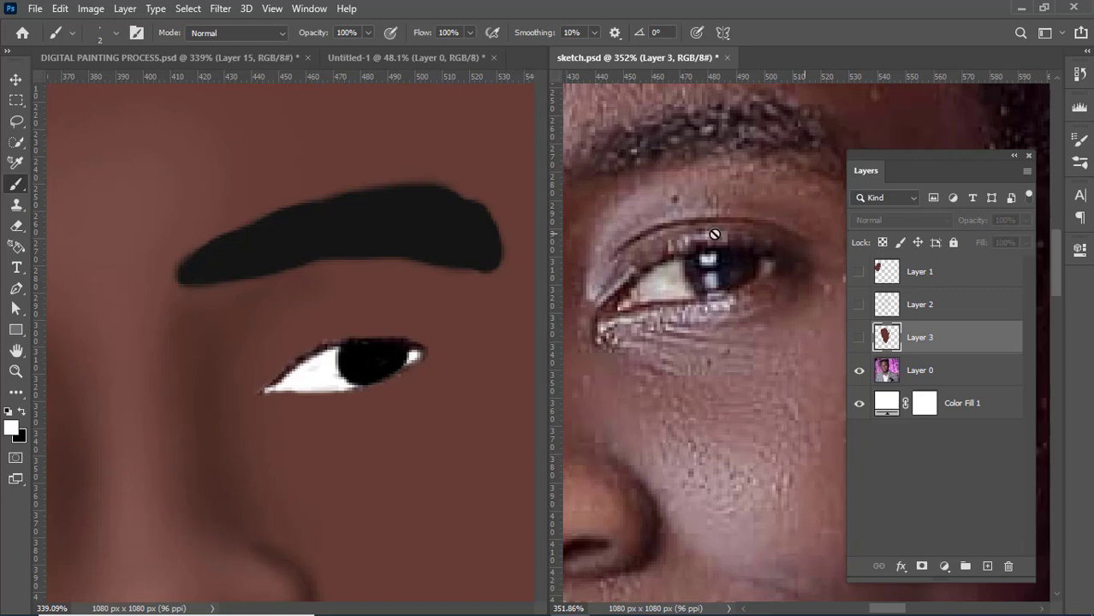
{"action": "scroll", "coordinate": [663, 255], "scroll_direction": "down", "scroll_amount": 4}
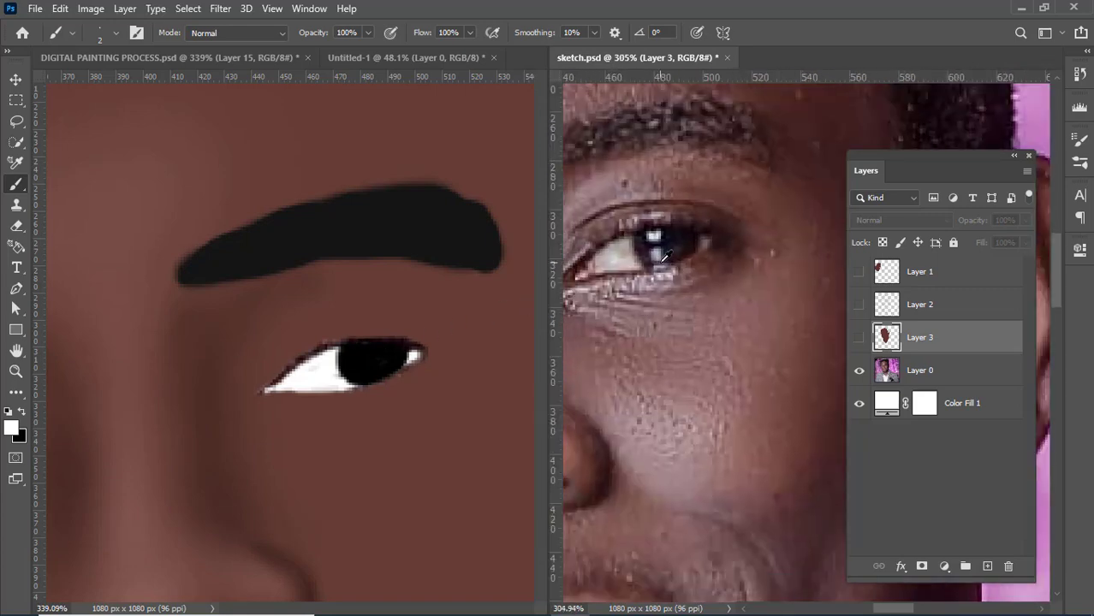
{"action": "scroll", "coordinate": [664, 261], "scroll_direction": "down", "scroll_amount": 1}
{"action": "scroll", "coordinate": [672, 249], "scroll_direction": "left", "scroll_amount": 2}
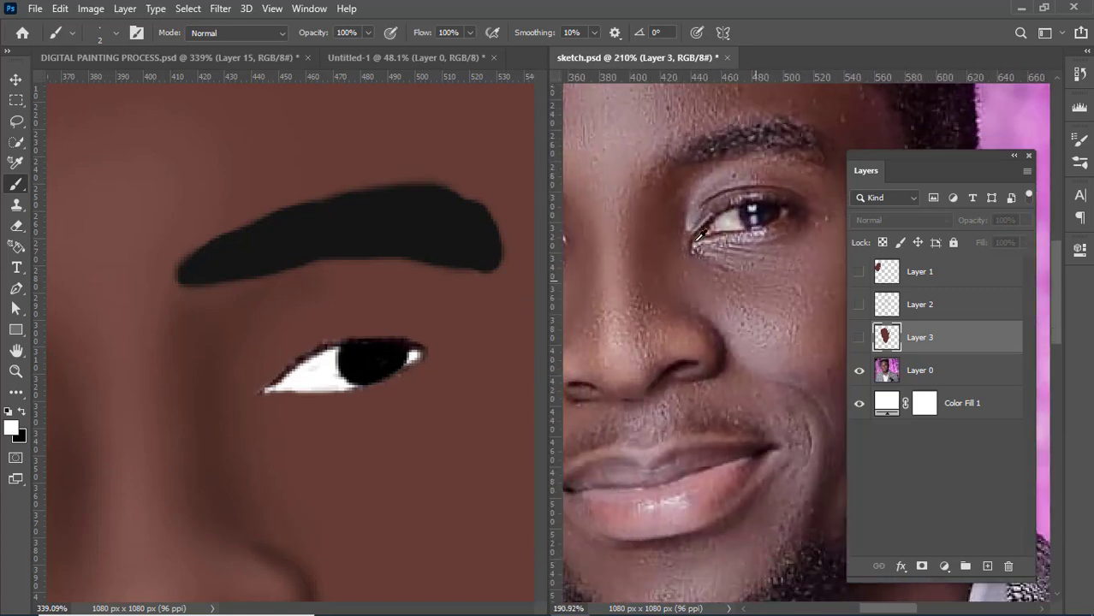
{"action": "scroll", "coordinate": [797, 189], "scroll_direction": "right", "scroll_amount": 2}
{"action": "scroll", "coordinate": [787, 186], "scroll_direction": "up", "scroll_amount": 2}
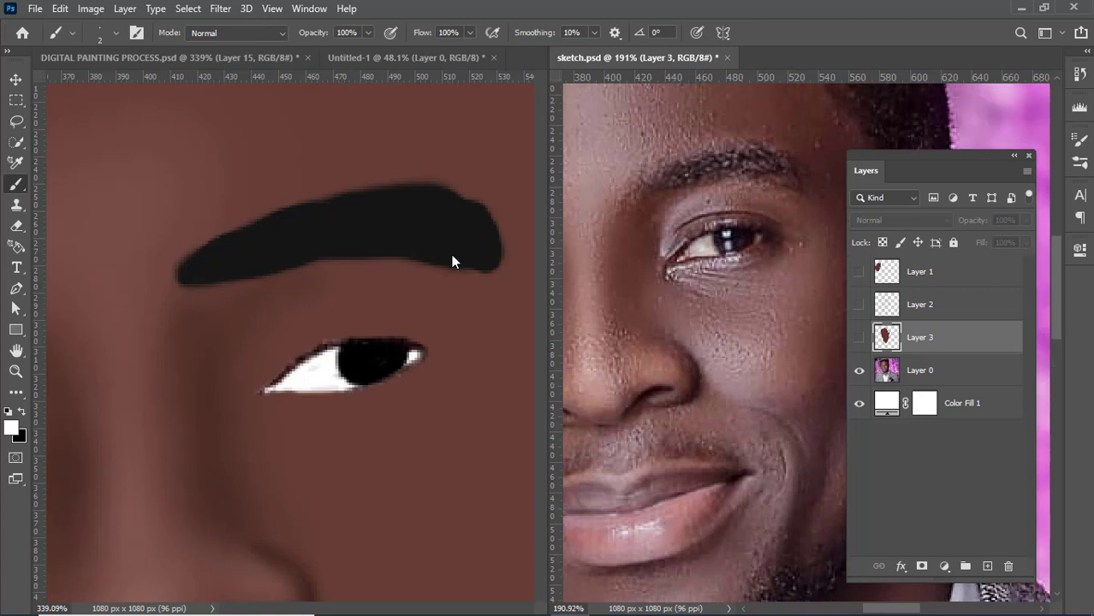
{"action": "left_click", "coordinate": [378, 336]}
- Hide and show Layer 14 to check its part of the eye
{"action": "scroll", "coordinate": [381, 338], "scroll_direction": "up", "scroll_amount": 3}
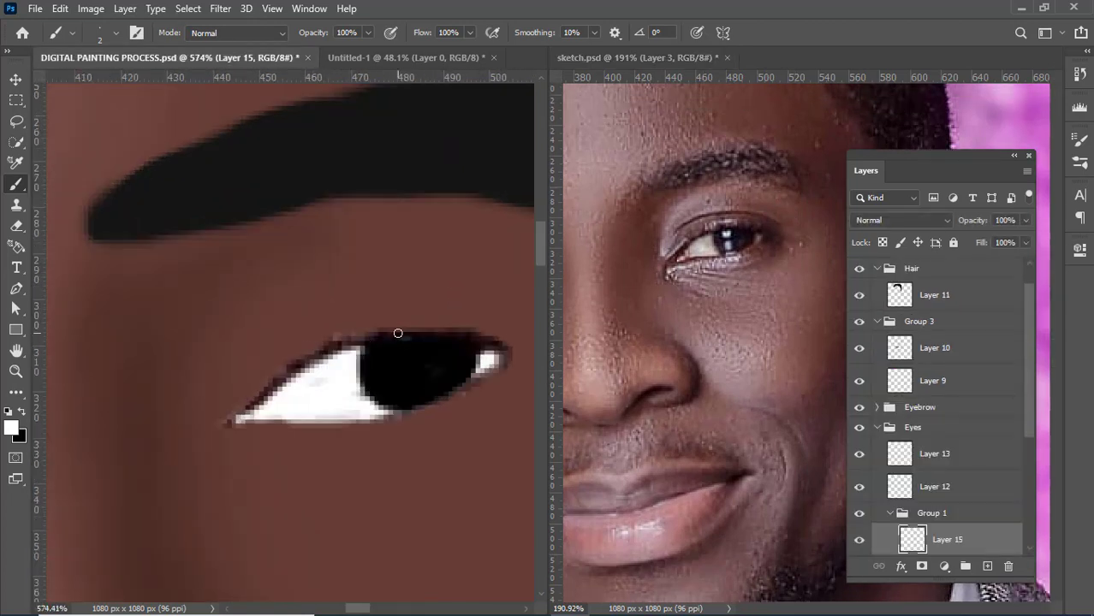
{"action": "scroll", "coordinate": [912, 446], "scroll_direction": "down", "scroll_amount": 3}
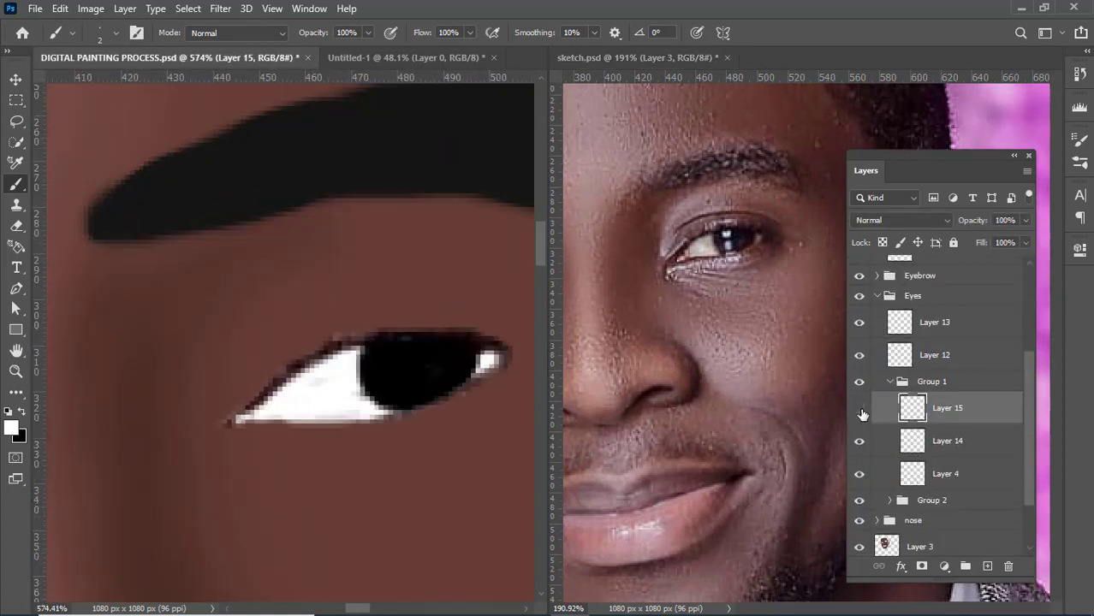
{"action": "left_click", "coordinate": [860, 441]}
{"action": "left_click", "coordinate": [859, 441]}
- Sample the skin brown from the painting and darken it to 502c25 in the Color Picker
{"action": "key", "text": "i"}
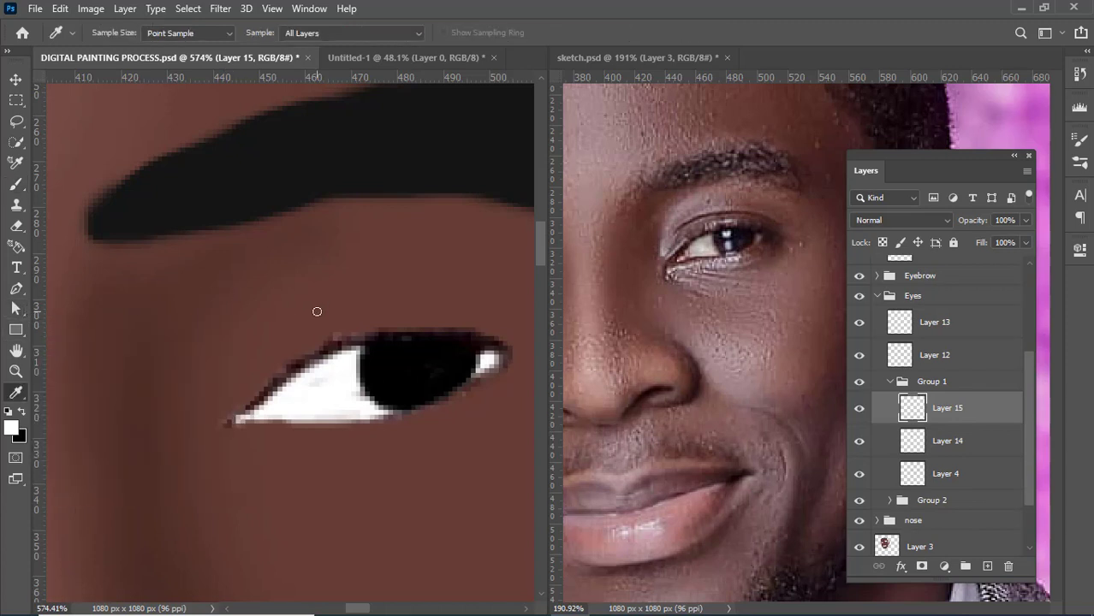
{"action": "left_click", "coordinate": [335, 275]}
{"action": "left_click", "coordinate": [11, 428]}
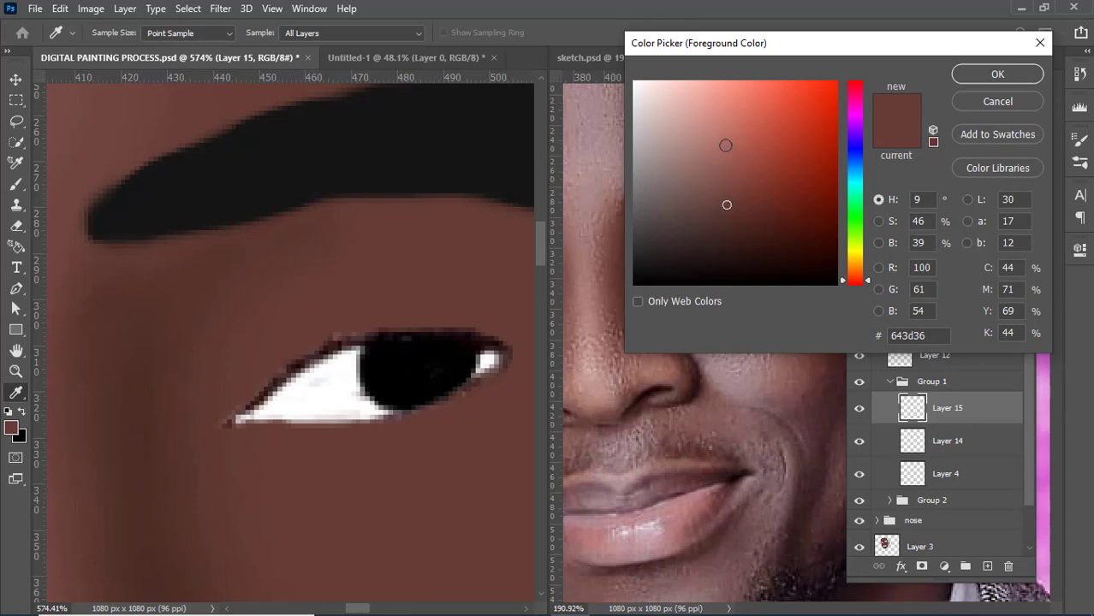
{"action": "left_click", "coordinate": [744, 221]}
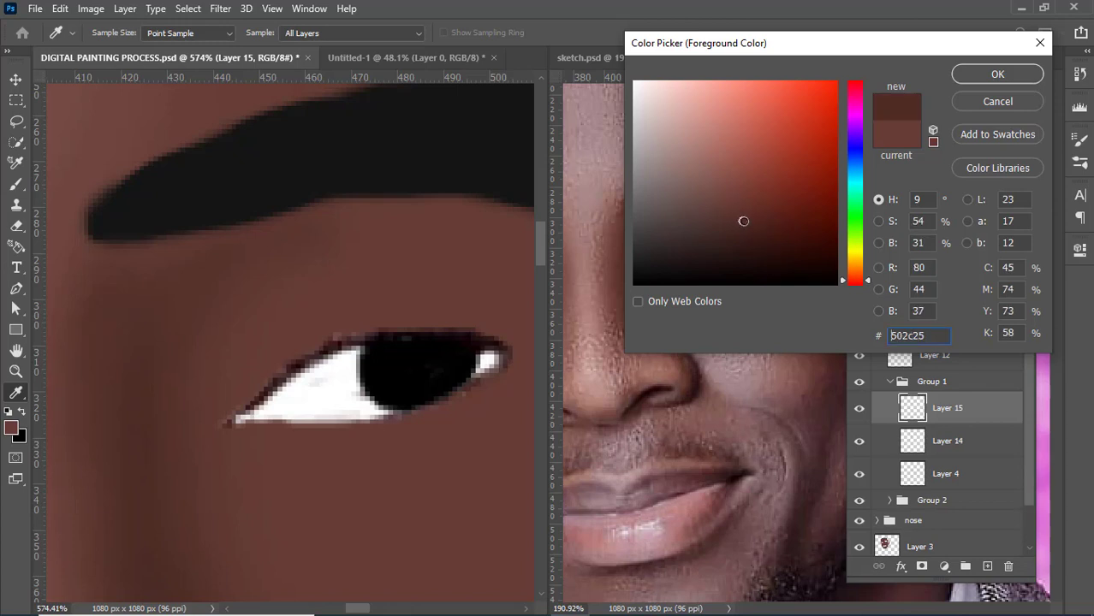
{"action": "left_click", "coordinate": [997, 74]}
- Switch to the Brush tool at size 8 and undo a stray test dot
{"action": "scroll", "coordinate": [293, 398], "scroll_direction": "up", "scroll_amount": 1}
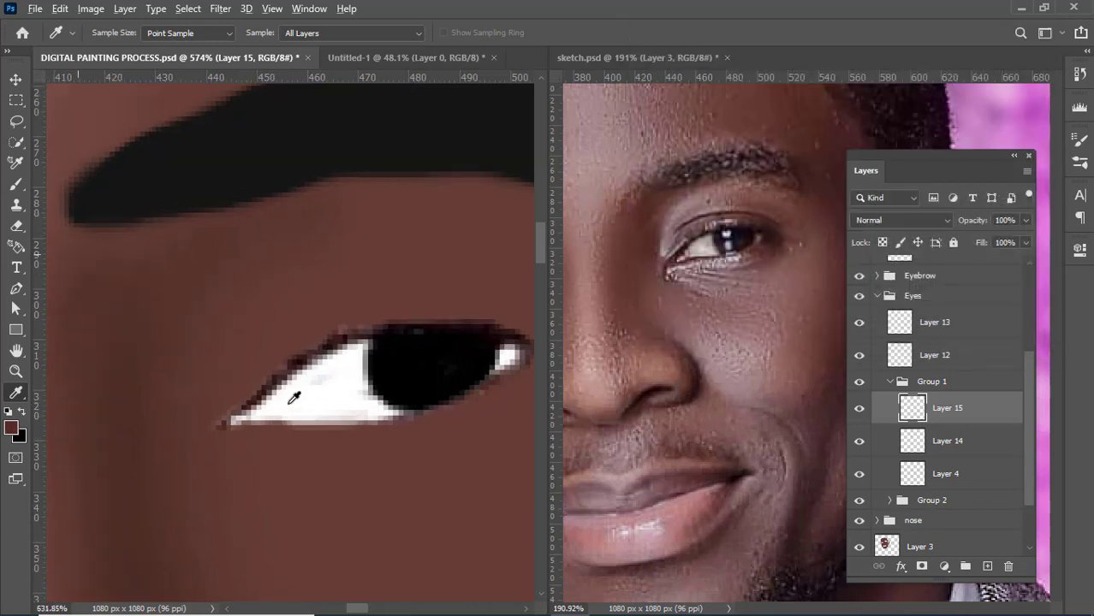
{"action": "scroll", "coordinate": [265, 355], "scroll_direction": "down", "scroll_amount": 3}
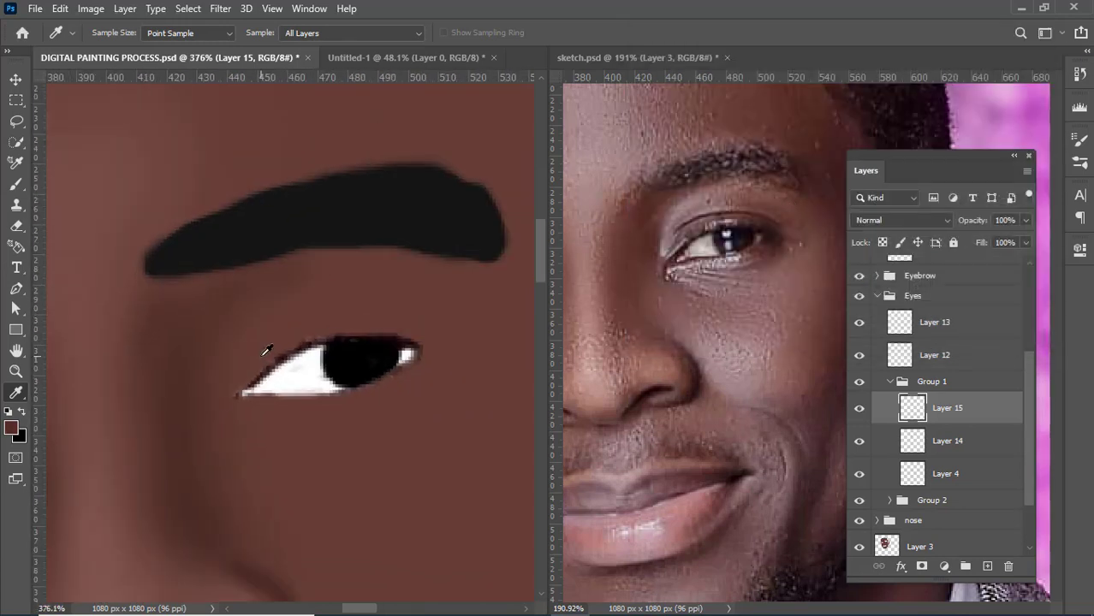
{"action": "key", "text": "b"}
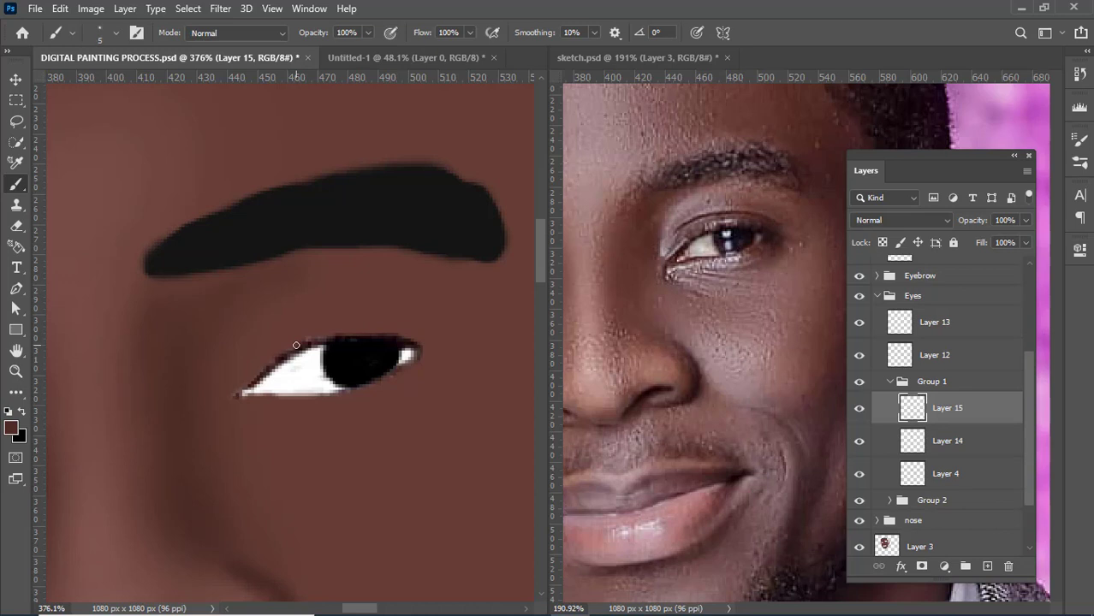
{"action": "key", "text": "bracketright"}
{"action": "left_click", "coordinate": [352, 317]}
{"action": "key", "text": "ctrl+z"}
- Paint a dark brown line along the upper eyelid edge, redoing two rejected strokes
{"action": "mouse_move", "coordinate": [410, 326]}
{"action": "left_mouse_down"}
{"action": "mouse_move", "coordinate": [375, 318]}
{"action": "mouse_move", "coordinate": [292, 342]}
{"action": "left_mouse_up"}
{"action": "key", "text": "ctrl+z"}
{"action": "left_click_drag", "start_coordinate": [424, 317], "coordinate": [327, 323]}
{"action": "key", "text": "ctrl+z"}
{"action": "left_click_drag", "start_coordinate": [274, 359], "coordinate": [363, 326]}
- Choose the Soft Round tip from General Brushes and bring the Layers panel back
{"action": "left_click", "coordinate": [1081, 163]}
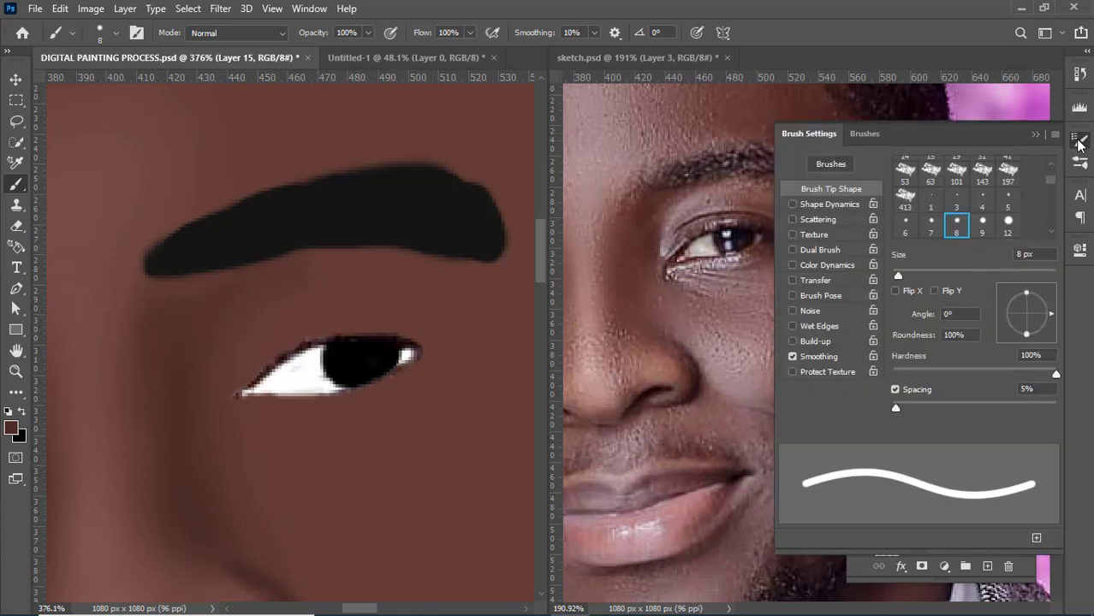
{"action": "left_click", "coordinate": [1082, 165]}
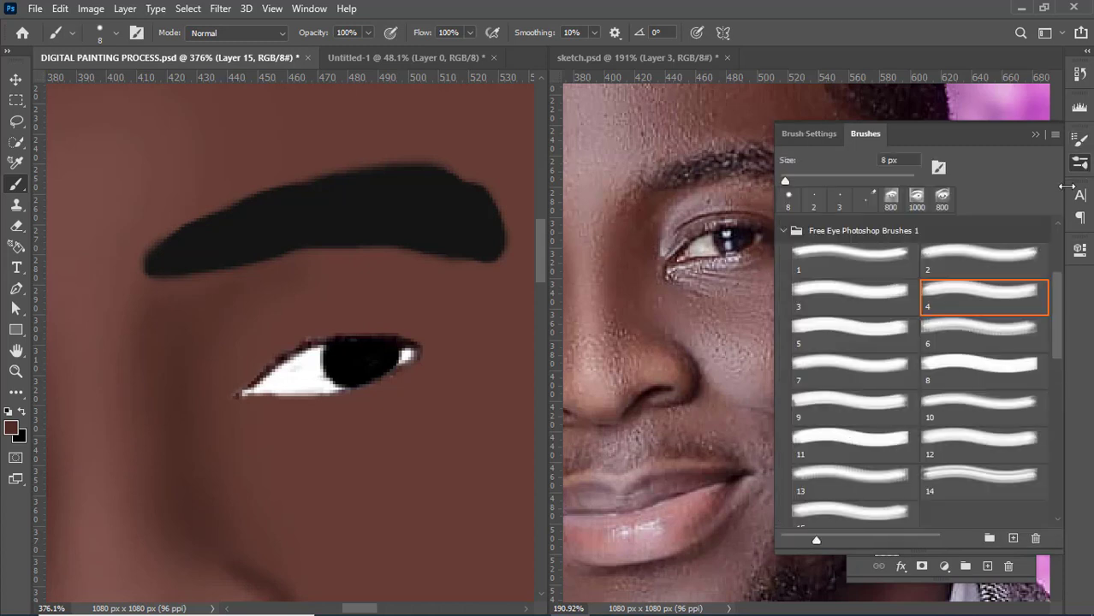
{"action": "scroll", "coordinate": [1061, 266], "scroll_direction": "up", "scroll_amount": 5}
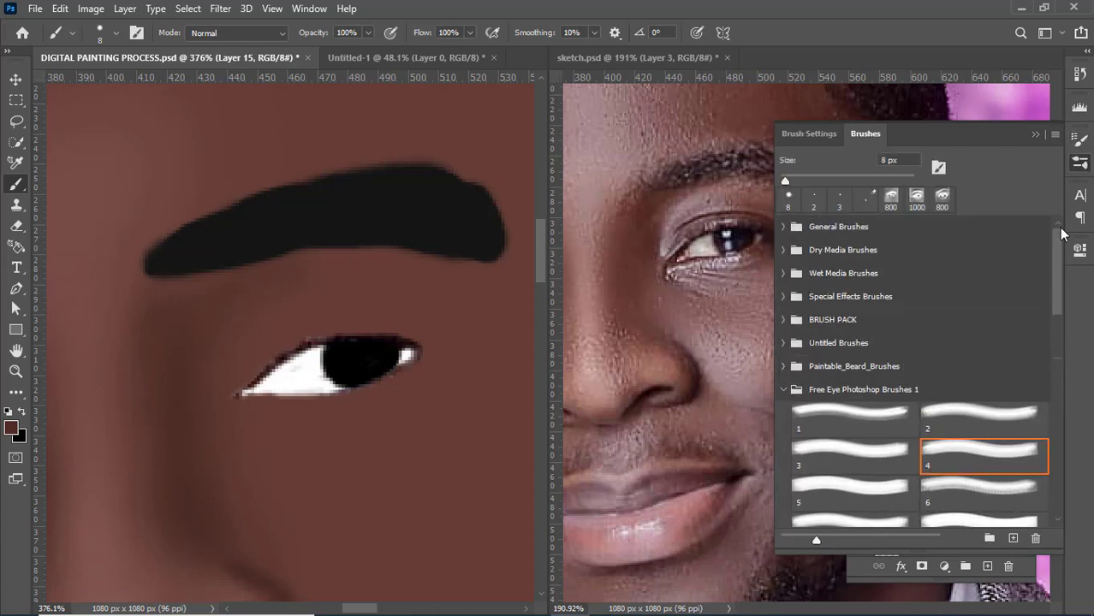
{"action": "left_click", "coordinate": [782, 229]}
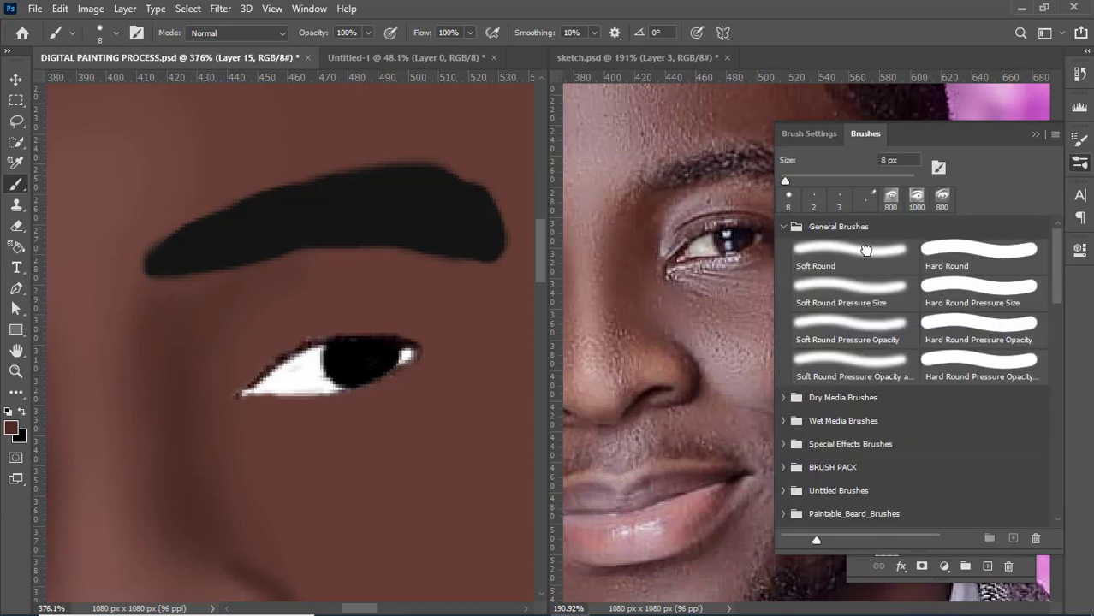
{"action": "left_click", "coordinate": [863, 251]}
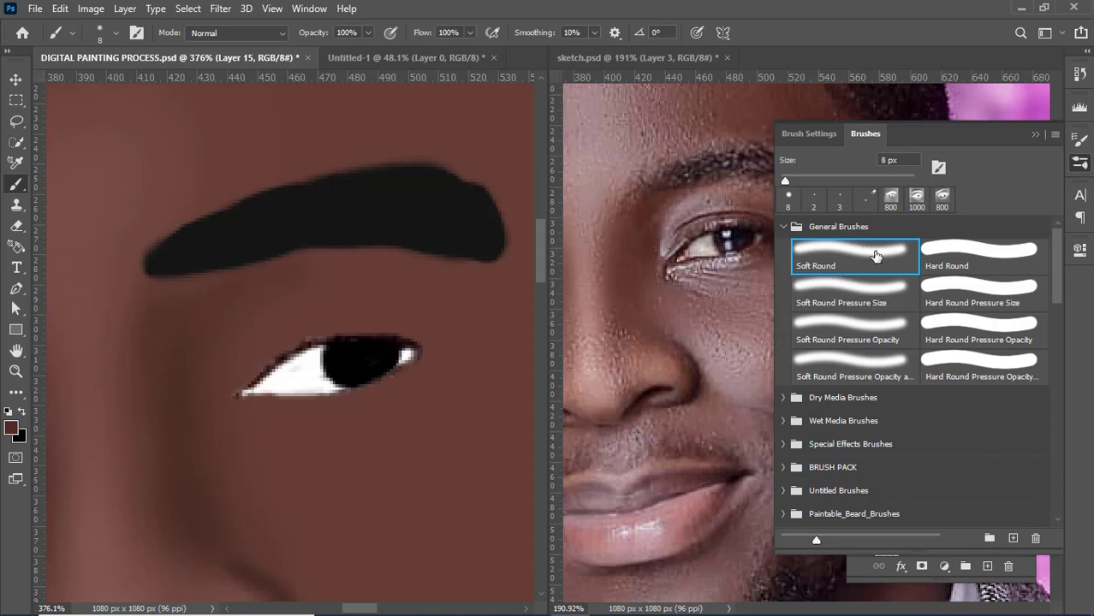
{"action": "left_click", "coordinate": [1035, 134]}
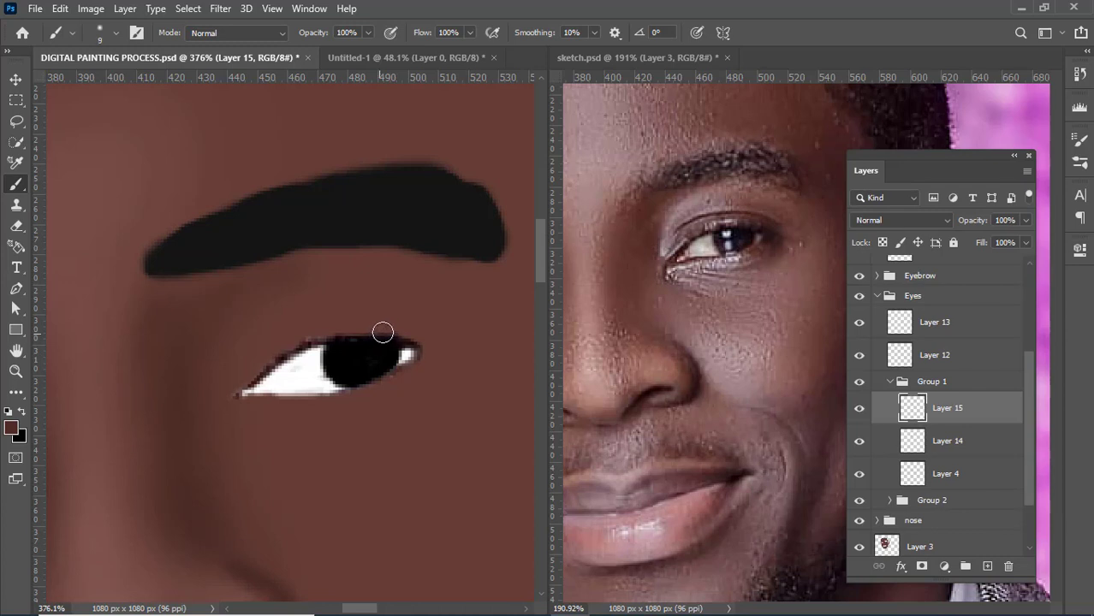
- Enlarge the brush, lower its opacity and flow, and set Layer 15 to Multiply
{"action": "key", "text": "bracketright"}
{"action": "key", "text": "bracketright"}
{"action": "key", "text": "bracketright"}
{"action": "left_click_drag", "start_coordinate": [325, 32], "coordinate": [264, 52]}
{"action": "left_click_drag", "start_coordinate": [421, 33], "coordinate": [356, 55]}
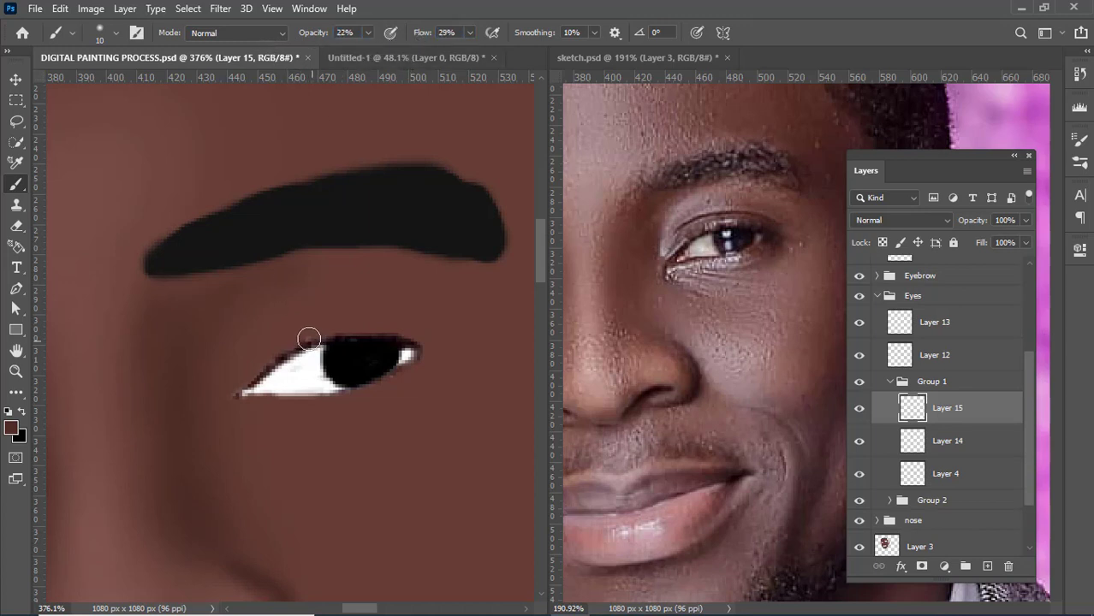
{"action": "scroll", "coordinate": [328, 344], "scroll_direction": "up", "scroll_amount": 3}
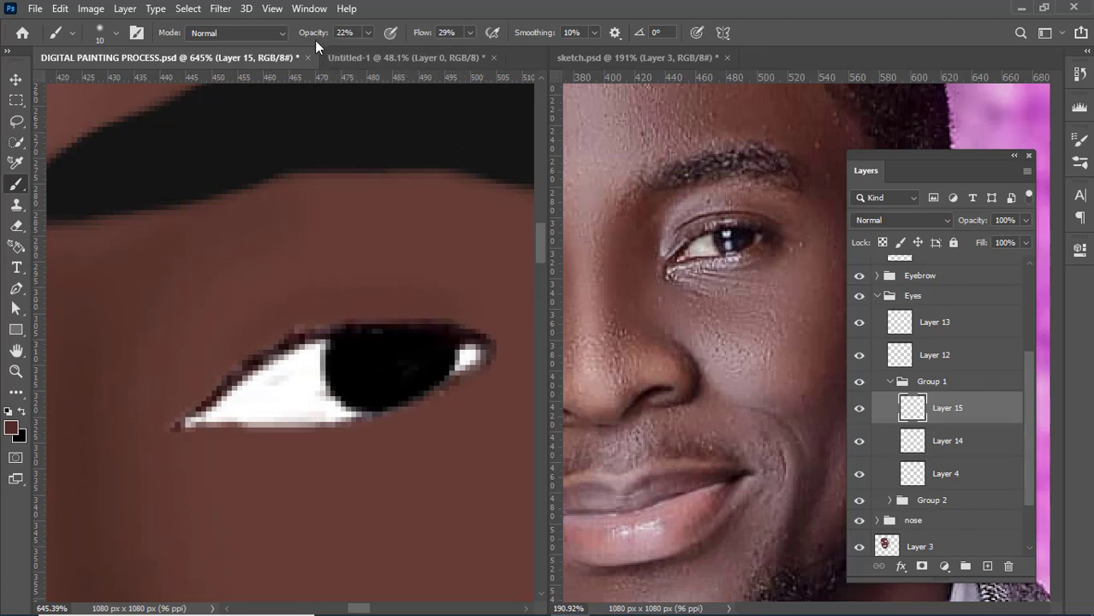
{"action": "left_click_drag", "start_coordinate": [312, 35], "coordinate": [315, 34]}
{"action": "left_click", "coordinate": [918, 226]}
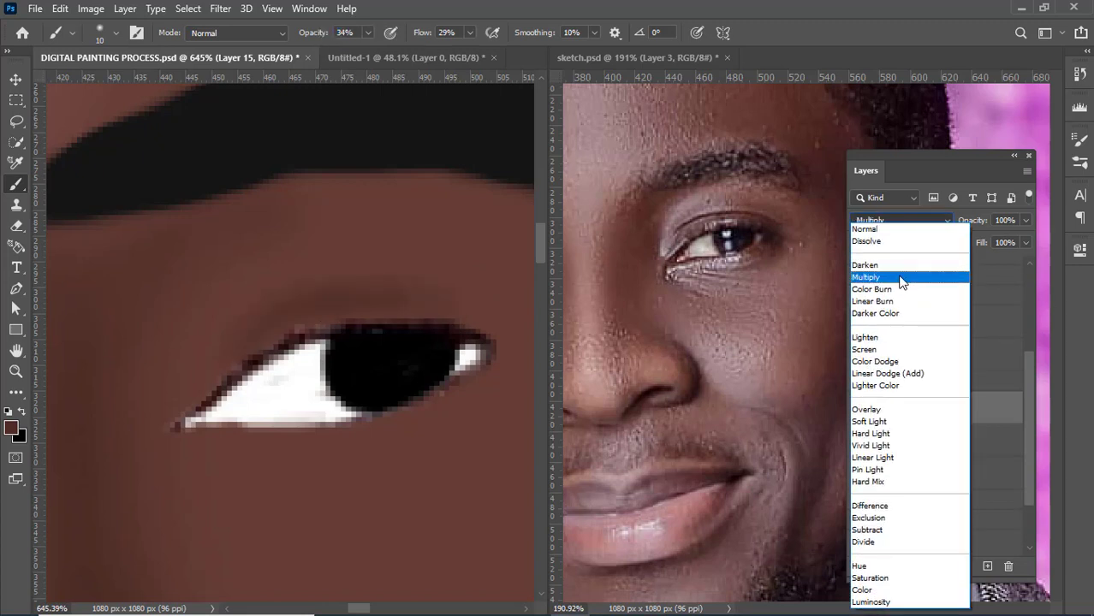
{"action": "left_click", "coordinate": [898, 274]}
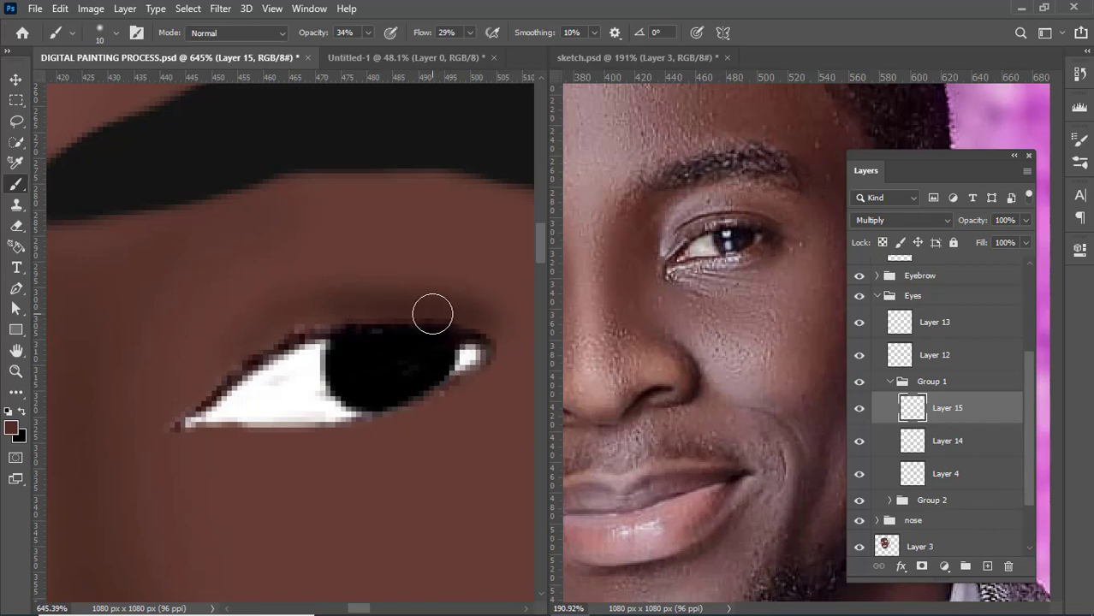
- Paint soft dark strokes along the upper eyelid and round off the iris edges
{"action": "key", "text": "bracketleft"}
{"action": "key", "text": "bracketleft"}
{"action": "key", "text": "bracketleft"}
{"action": "key", "text": "bracketleft"}
{"action": "key", "text": "bracketleft"}
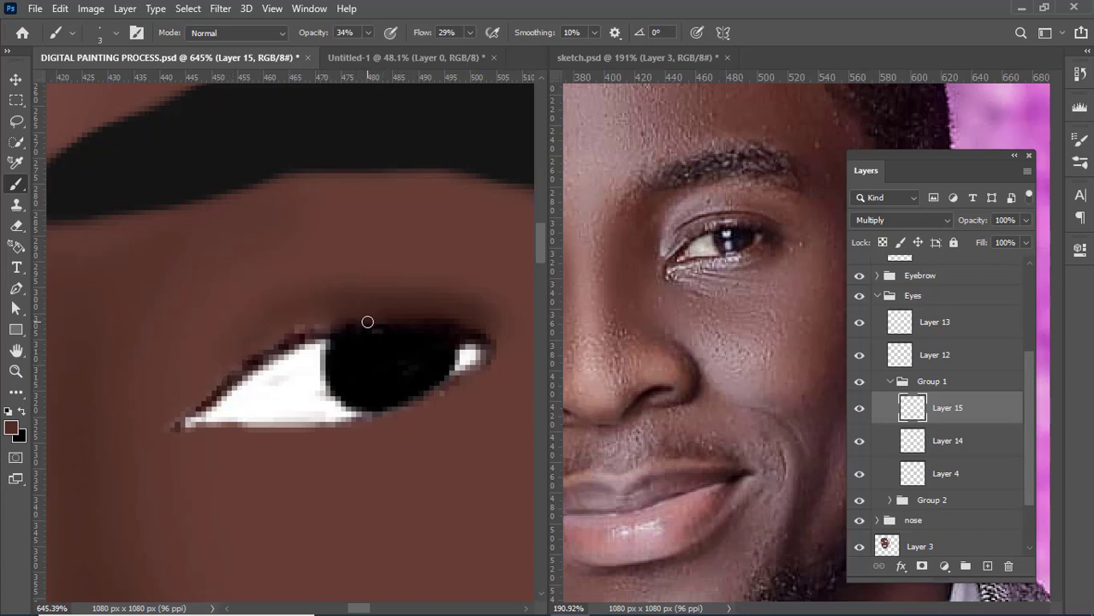
{"action": "key", "text": "bracketright"}
{"action": "key", "text": "bracketright"}
{"action": "key", "text": "bracketright"}
{"action": "key", "text": "bracketright"}
{"action": "key", "text": "bracketright"}
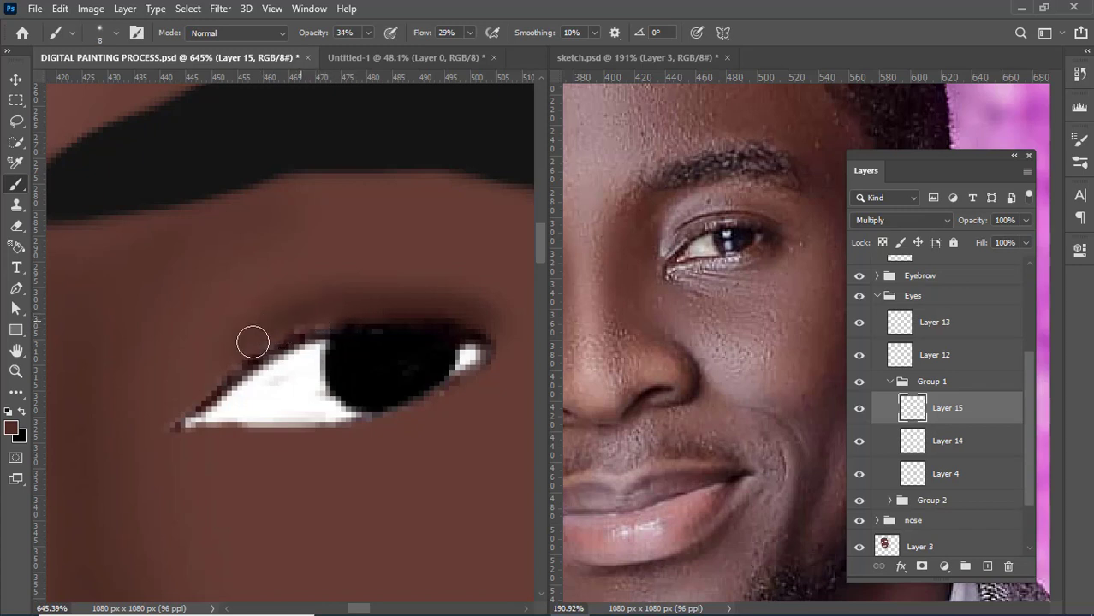
{"action": "mouse_move", "coordinate": [270, 339]}
{"action": "left_mouse_down"}
{"action": "mouse_move", "coordinate": [212, 371]}
{"action": "mouse_move", "coordinate": [240, 352]}
{"action": "mouse_move", "coordinate": [176, 415]}
{"action": "mouse_move", "coordinate": [197, 393]}
{"action": "mouse_move", "coordinate": [180, 412]}
{"action": "mouse_move", "coordinate": [188, 381]}
{"action": "mouse_move", "coordinate": [179, 403]}
{"action": "left_mouse_up"}
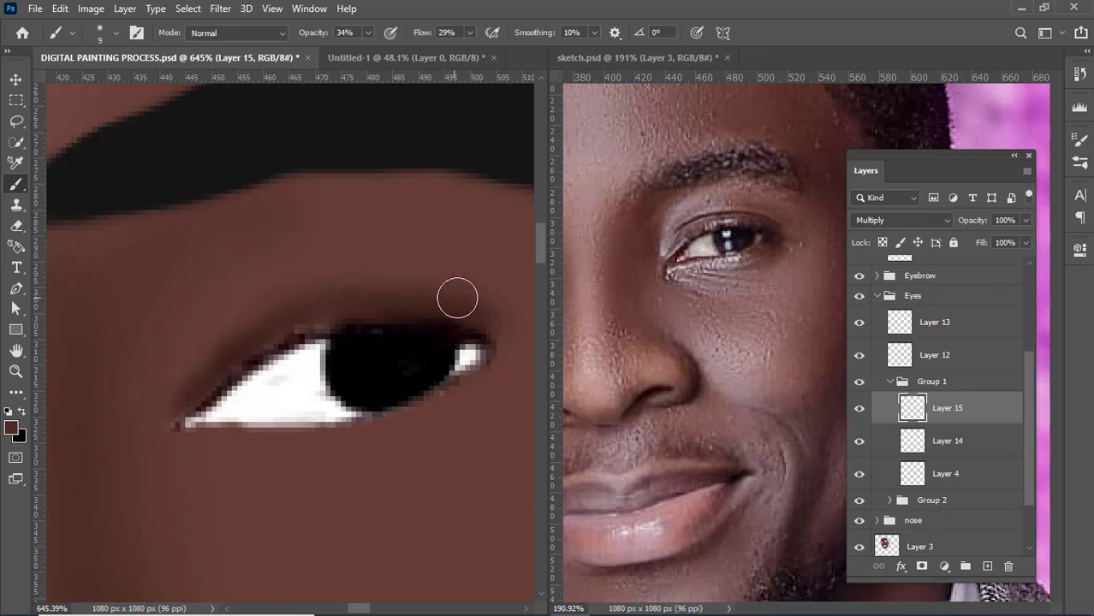
{"action": "key", "text": "bracketright"}
{"action": "key", "text": "bracketright"}
{"action": "key", "text": "bracketright"}
{"action": "key", "text": "bracketright"}
{"action": "key", "text": "bracketright"}
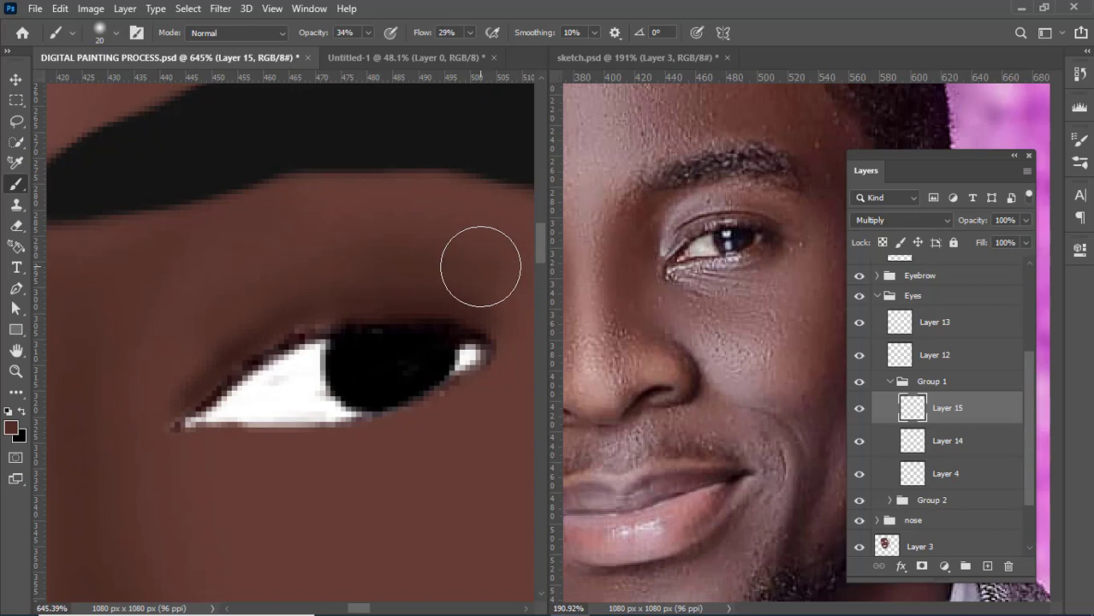
{"action": "left_click", "coordinate": [348, 356]}
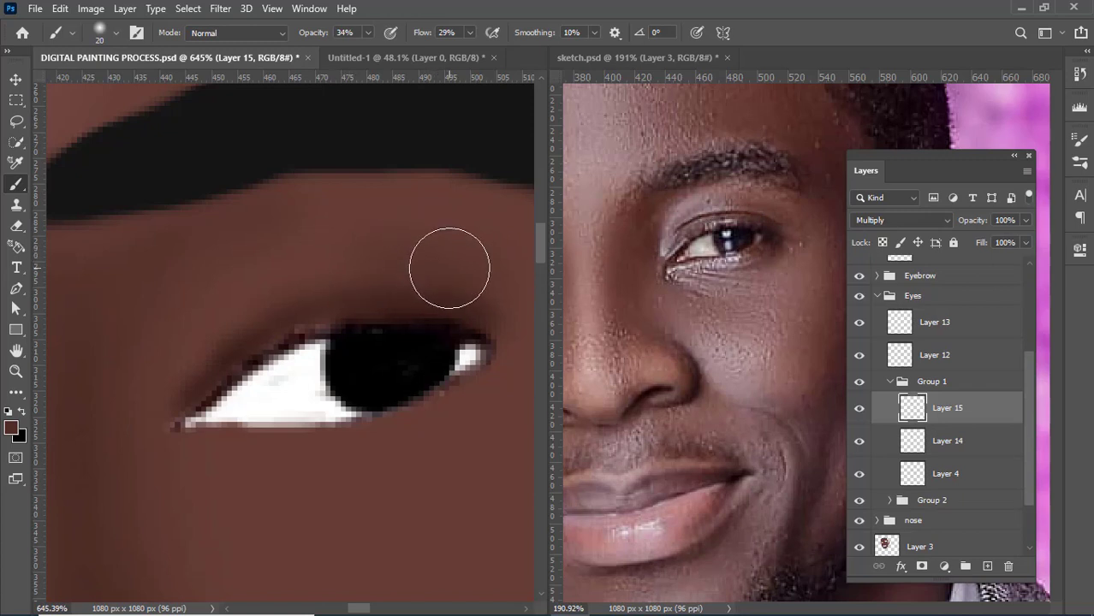
- Resize the brush and lower its opacity to 15% and flow to 18%
{"action": "key", "text": "bracketleft"}
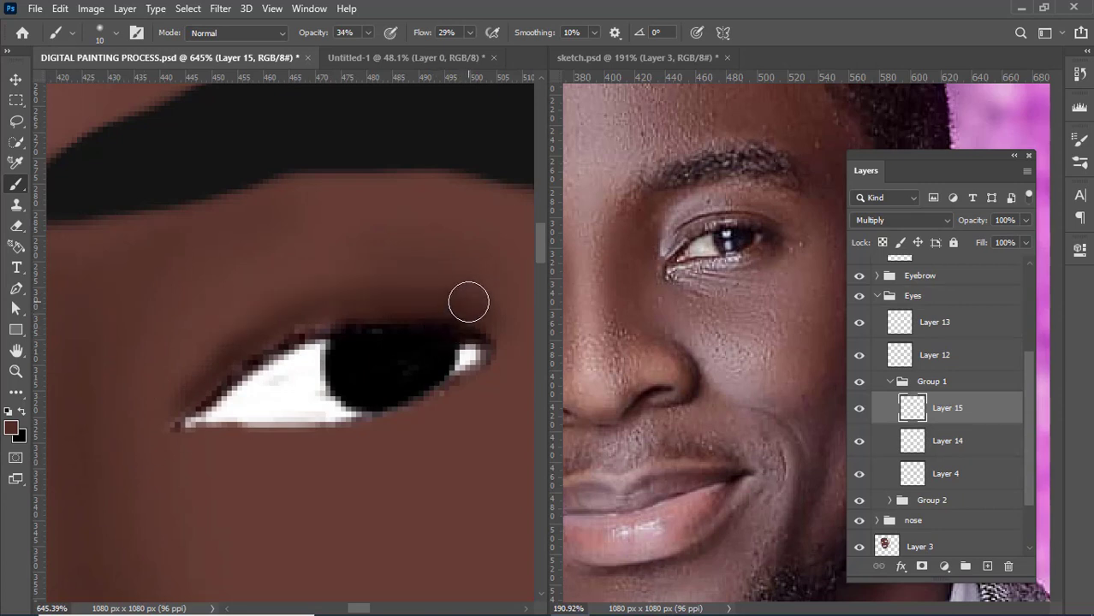
{"action": "key", "text": "bracketright"}
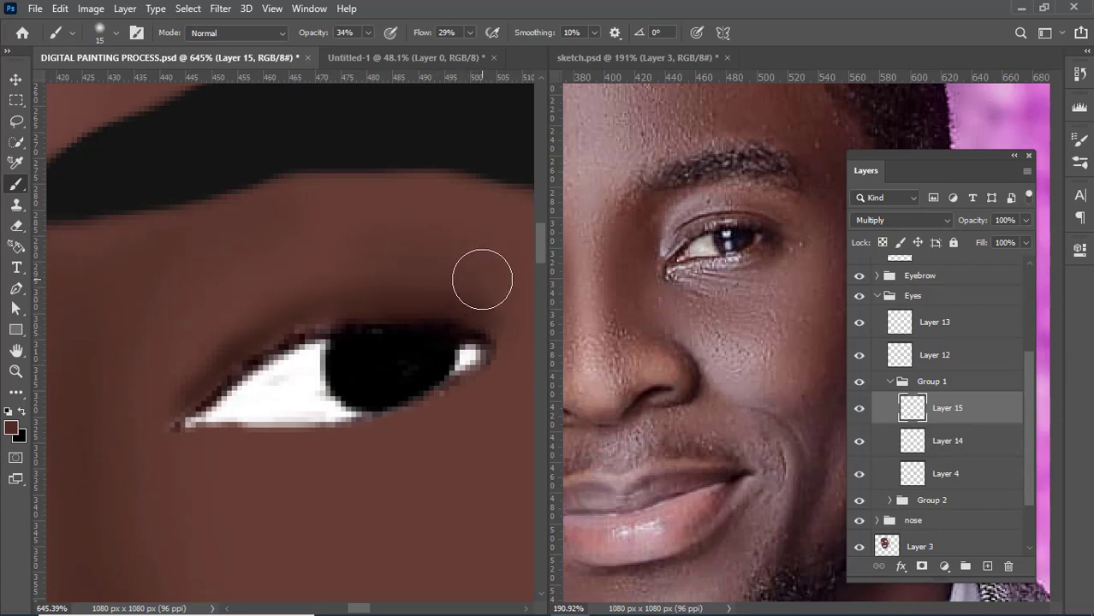
{"action": "left_click_drag", "start_coordinate": [327, 34], "coordinate": [305, 35]}
{"action": "left_click_drag", "start_coordinate": [423, 35], "coordinate": [416, 36]}
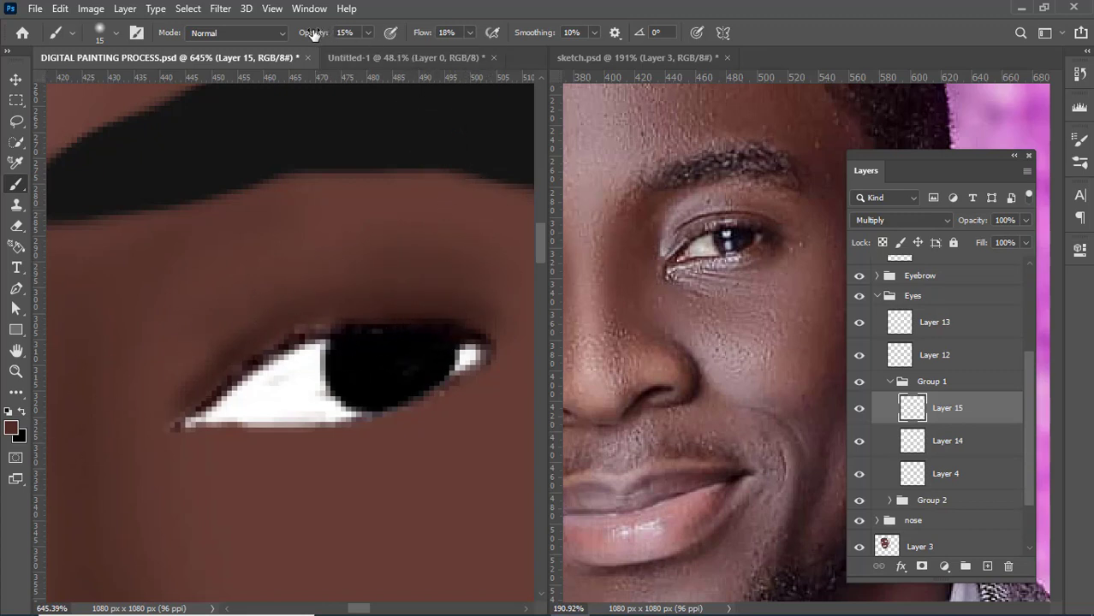
- Raise brush opacity to 43% and flow to 45%, shrink the brush and zoom in on the crease
{"action": "left_click_drag", "start_coordinate": [313, 32], "coordinate": [334, 32]}
{"action": "left_click_drag", "start_coordinate": [422, 35], "coordinate": [453, 48]}
{"action": "key", "text": "bracketleft"}
{"action": "key", "text": "bracketleft"}
{"action": "key", "text": "bracketleft"}
{"action": "key", "text": "bracketleft"}
{"action": "key", "text": "bracketleft"}
{"action": "key", "text": "bracketleft"}
{"action": "key", "text": "bracketleft"}
{"action": "key", "text": "bracketleft"}
{"action": "scroll", "coordinate": [450, 306], "scroll_direction": "up", "scroll_amount": 3}
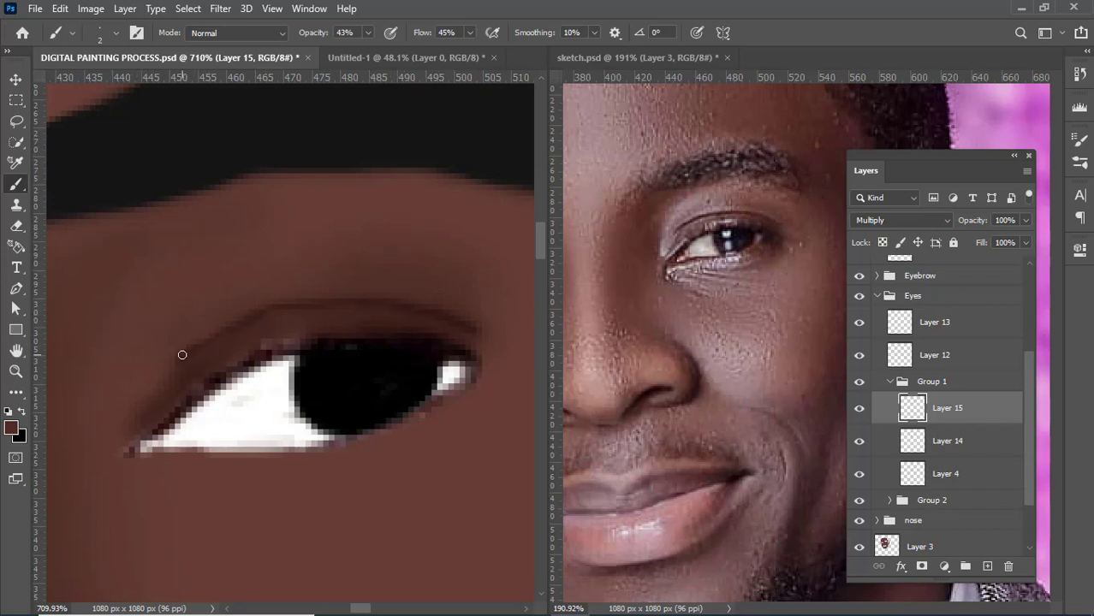
- Check the full face, zoom back to 830% and enlarge the brush to extend the lid to the outer corner
{"action": "scroll", "coordinate": [170, 388], "scroll_direction": "down", "scroll_amount": 6}
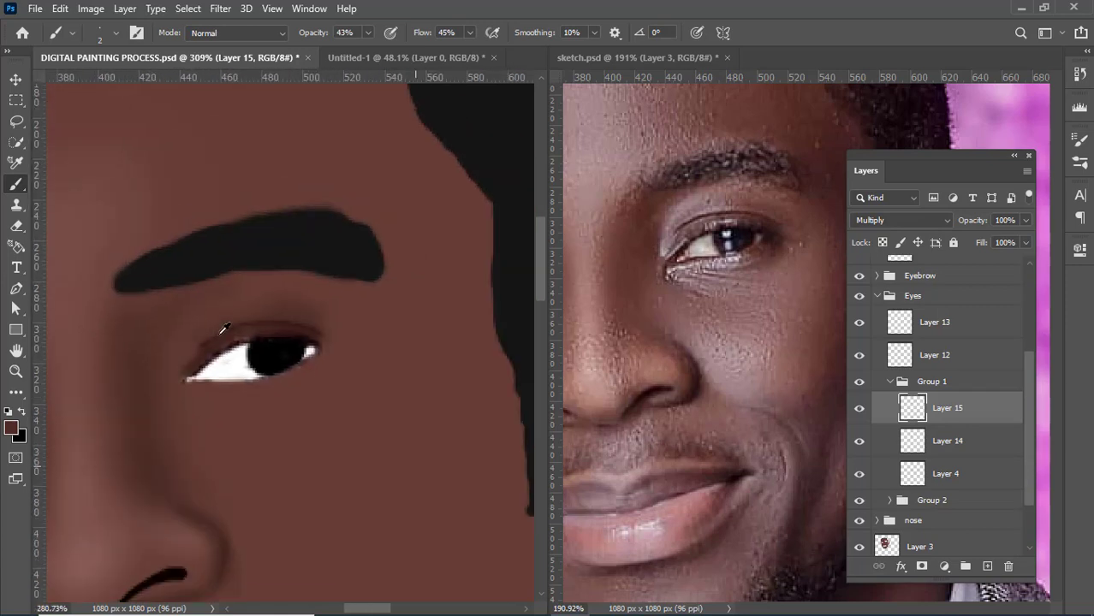
{"action": "scroll", "coordinate": [218, 347], "scroll_direction": "up", "scroll_amount": 2}
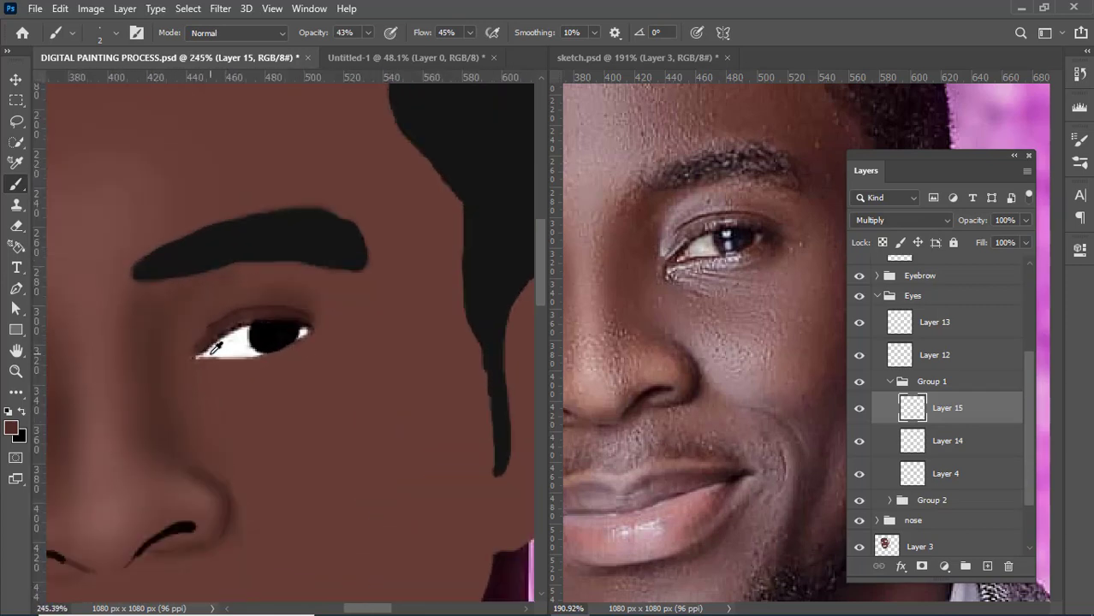
{"action": "scroll", "coordinate": [215, 347], "scroll_direction": "down", "scroll_amount": 2}
{"action": "scroll", "coordinate": [329, 299], "scroll_direction": "down", "scroll_amount": 3}
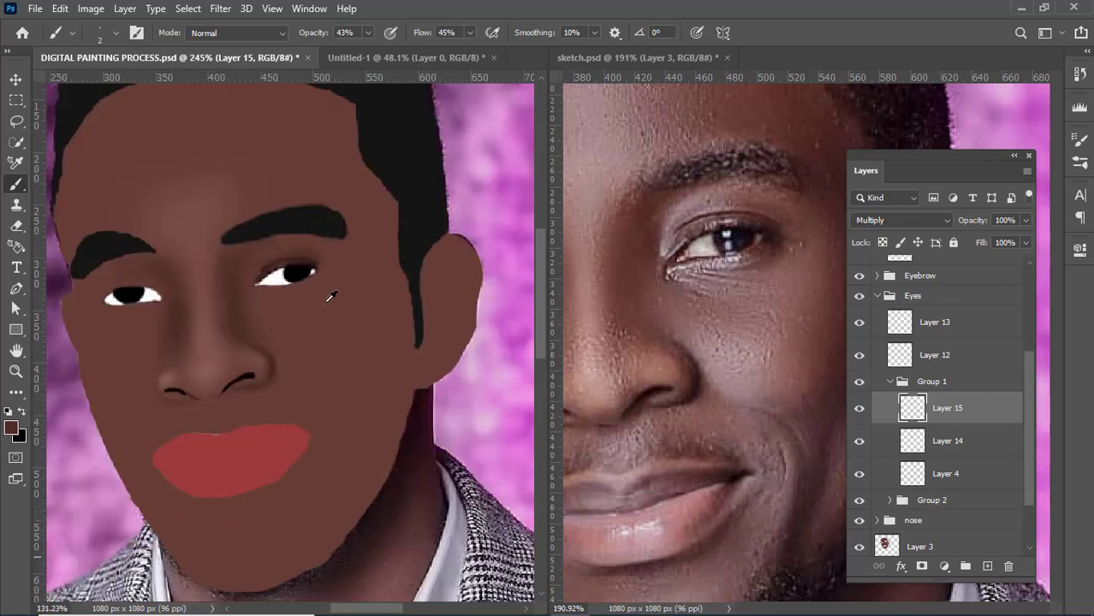
{"action": "scroll", "coordinate": [328, 299], "scroll_direction": "up", "scroll_amount": 5}
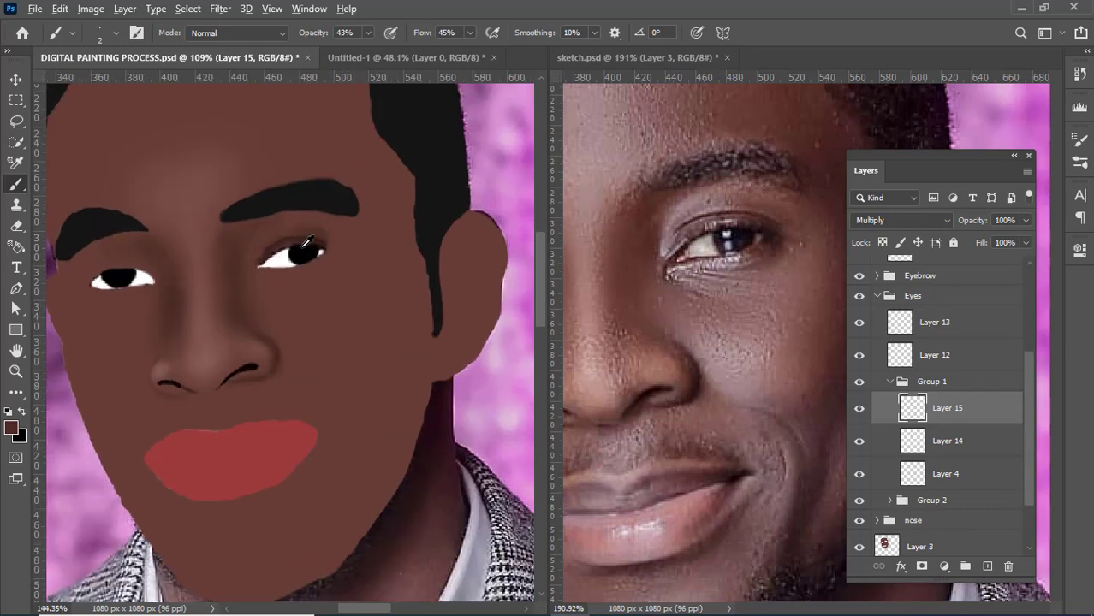
{"action": "scroll", "coordinate": [346, 178], "scroll_direction": "up", "scroll_amount": 3}
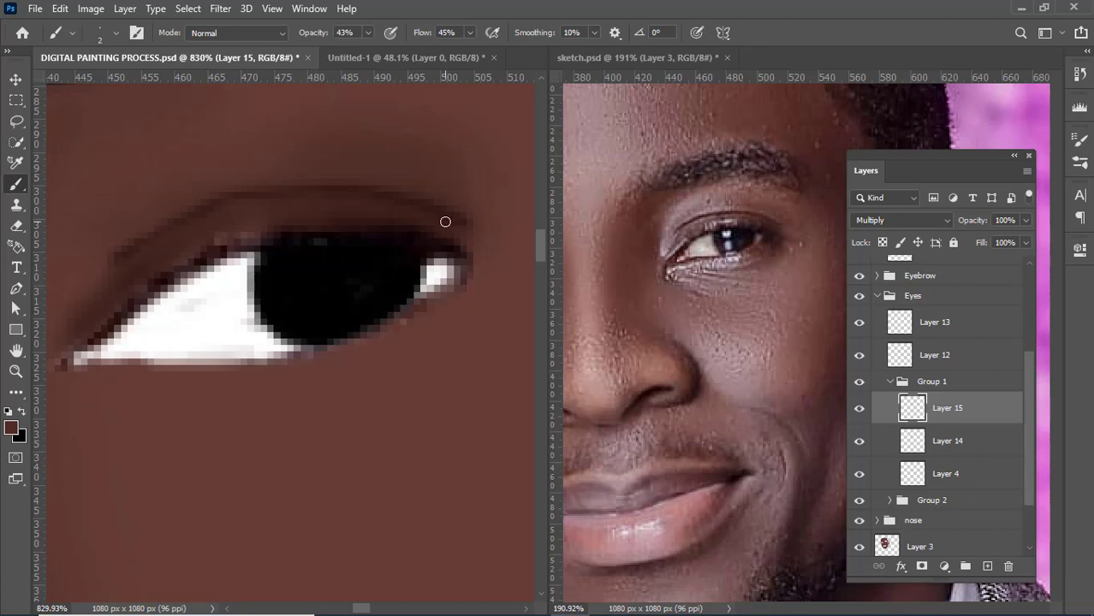
{"action": "scroll", "coordinate": [444, 220], "scroll_direction": "up", "scroll_amount": 2}
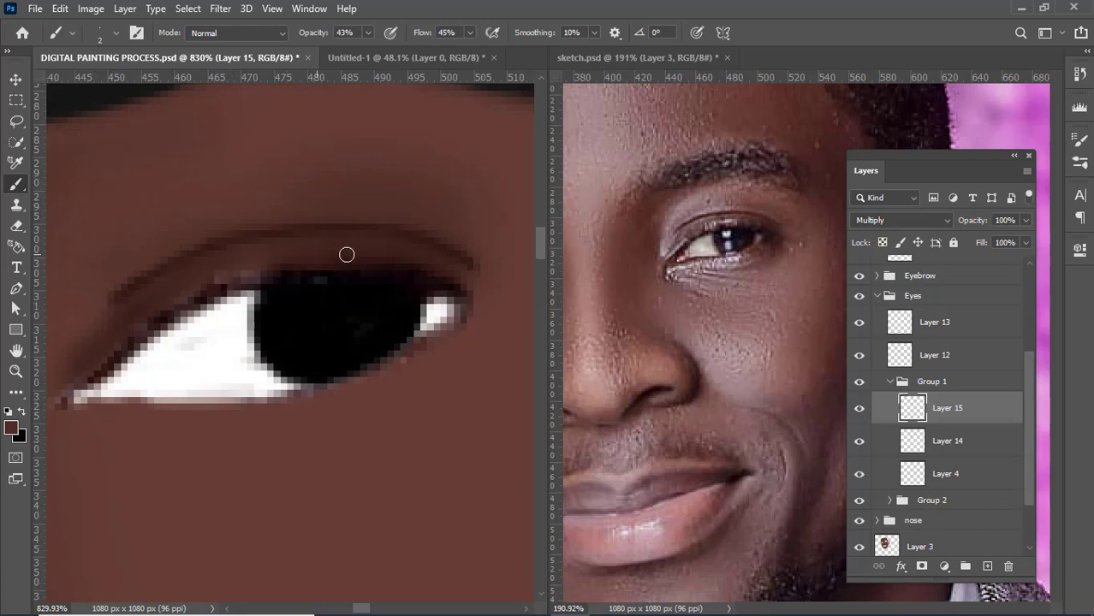
{"action": "key", "text": "bracketright"}
{"action": "key", "text": "bracketright"}
{"action": "key", "text": "bracketright"}
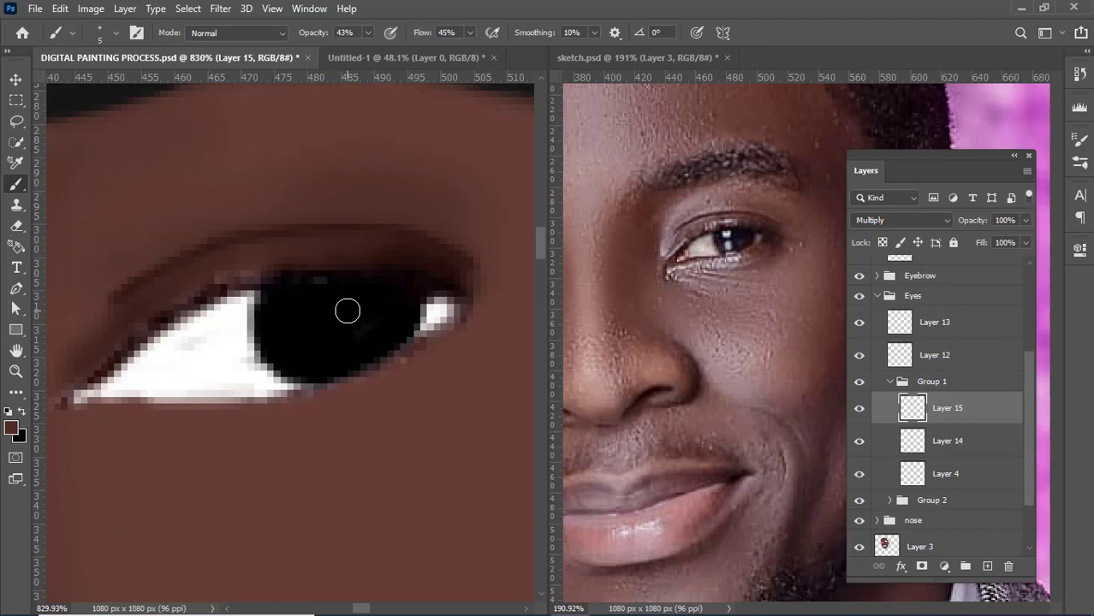
{"action": "scroll", "coordinate": [368, 290], "scroll_direction": "down", "scroll_amount": 5}
{"action": "scroll", "coordinate": [370, 292], "scroll_direction": "down", "scroll_amount": 3}
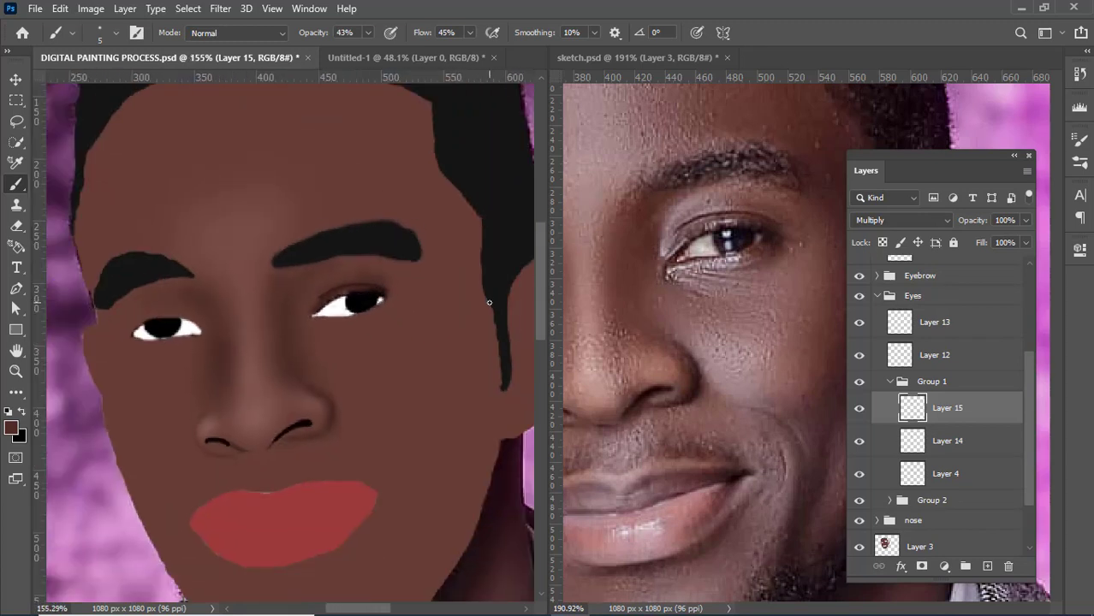
- Enlarge the brush to 25 and lower its opacity slightly
{"action": "scroll", "coordinate": [358, 271], "scroll_direction": "up", "scroll_amount": 5}
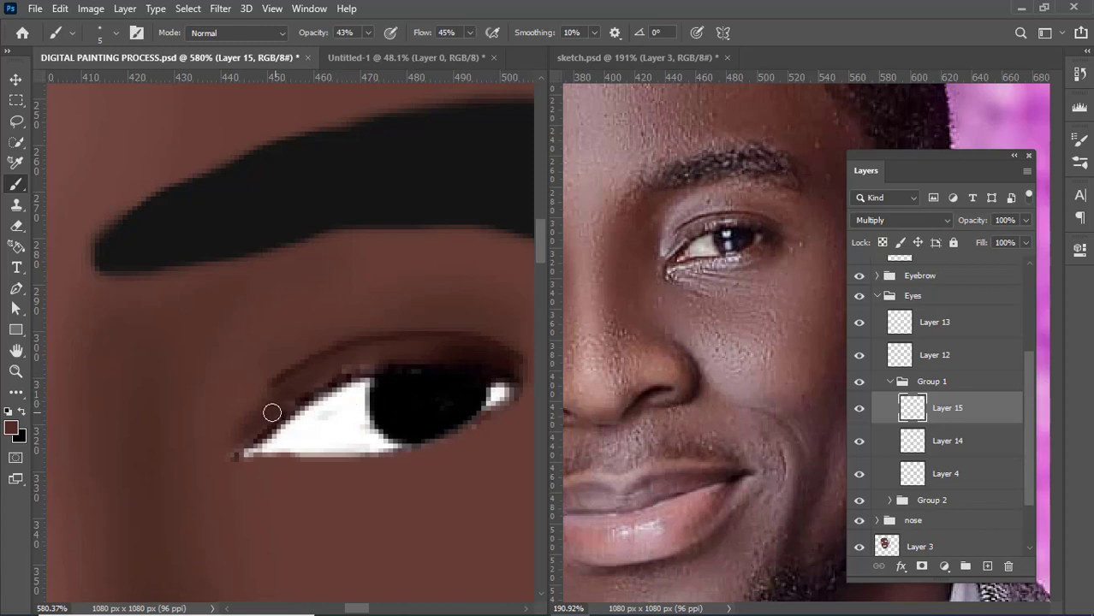
{"action": "scroll", "coordinate": [269, 412], "scroll_direction": "down", "scroll_amount": 4}
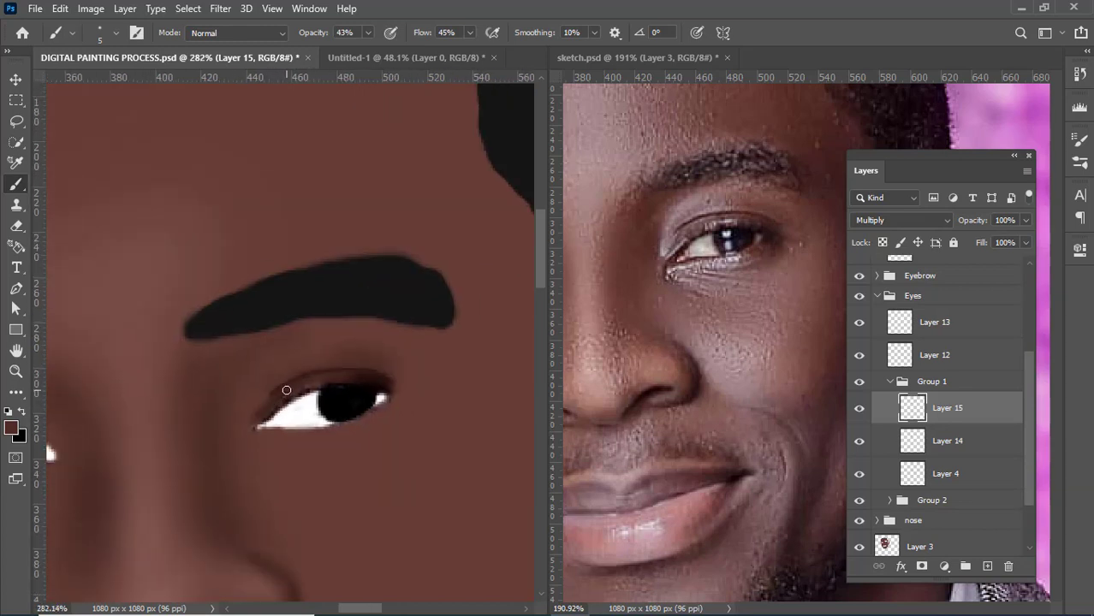
{"action": "scroll", "coordinate": [283, 393], "scroll_direction": "down", "scroll_amount": 2}
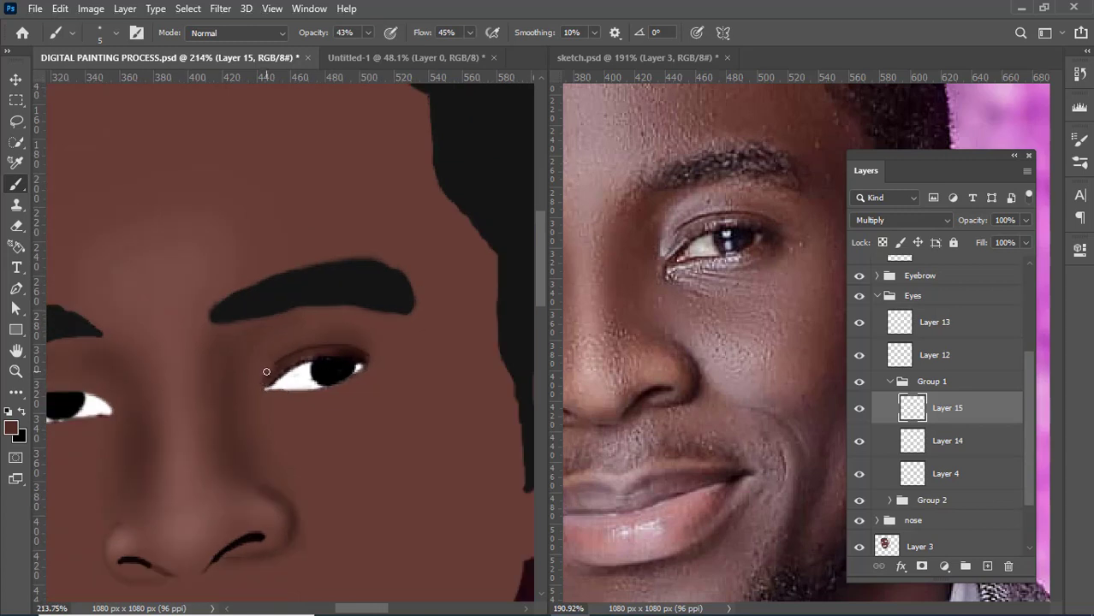
{"action": "key", "text": "bracketright"}
{"action": "key", "text": "bracketright"}
{"action": "key", "text": "bracketright"}
{"action": "key", "text": "bracketright"}
{"action": "key", "text": "bracketright"}
{"action": "left_click_drag", "start_coordinate": [315, 35], "coordinate": [311, 32]}
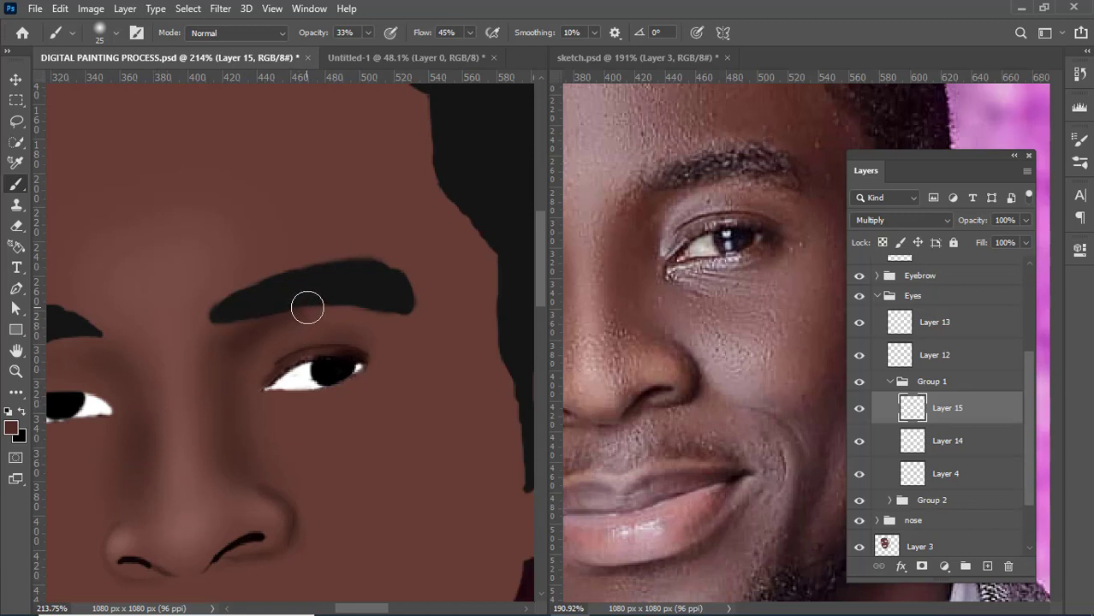
- With a smaller brush at 31% flow and 30% opacity, shade the crease above the right eye
{"action": "scroll", "coordinate": [359, 388], "scroll_direction": "up", "scroll_amount": 3}
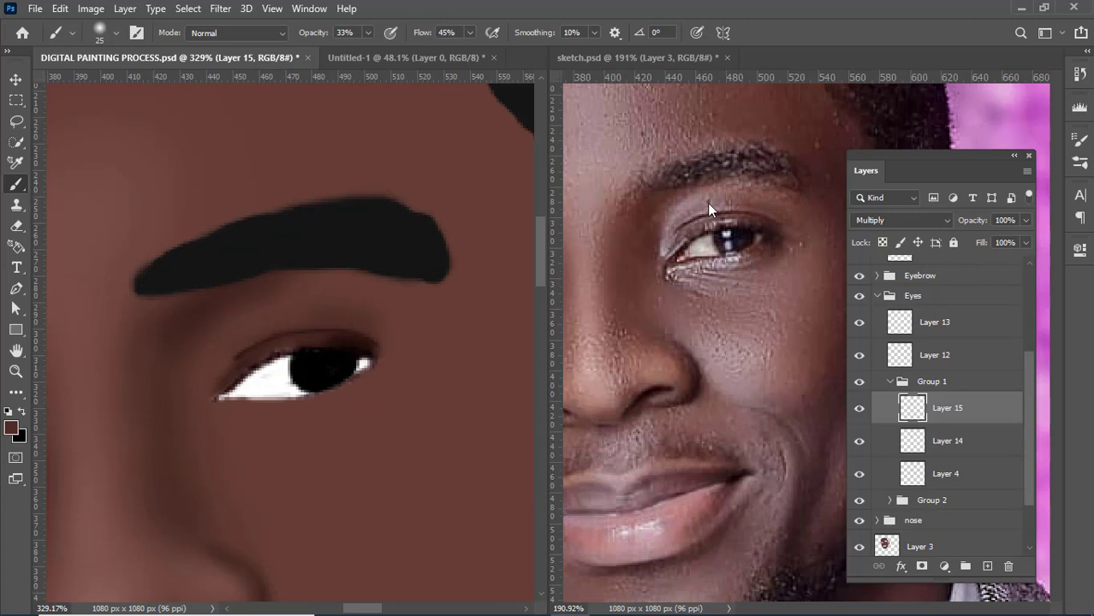
{"action": "scroll", "coordinate": [336, 315], "scroll_direction": "up", "scroll_amount": 2}
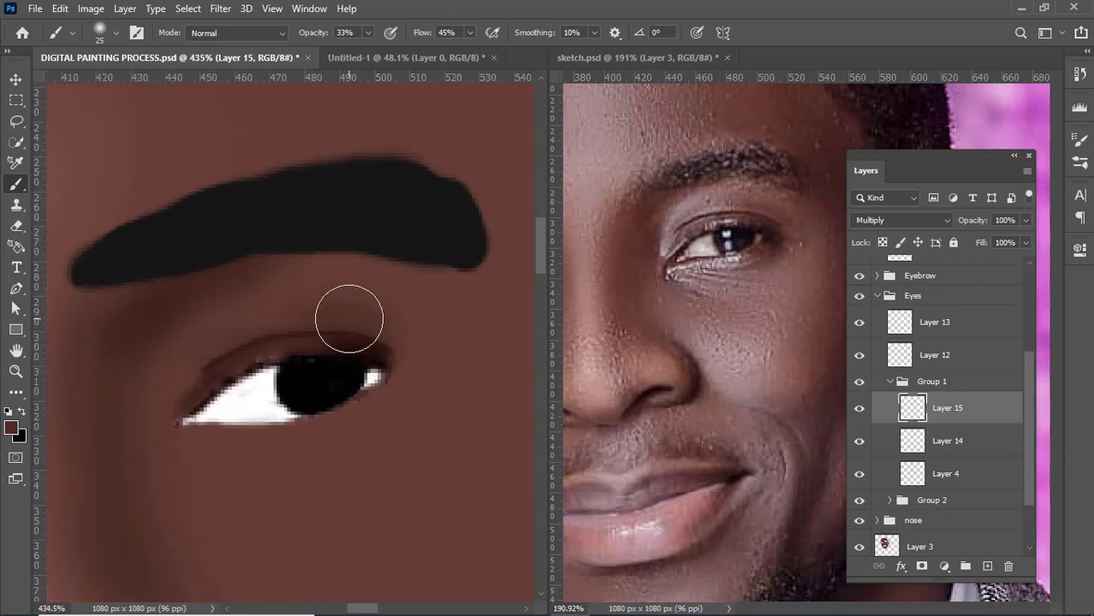
{"action": "key", "text": "bracketleft"}
{"action": "key", "text": "bracketleft"}
{"action": "key", "text": "bracketleft"}
{"action": "key", "text": "bracketright"}
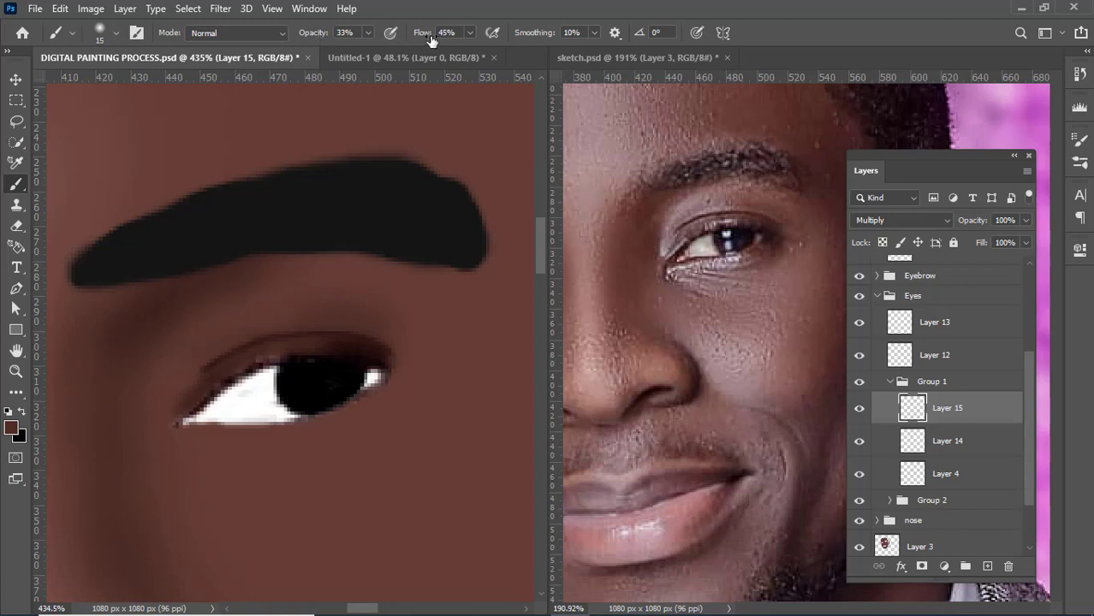
{"action": "left_click_drag", "start_coordinate": [431, 40], "coordinate": [412, 39]}
{"action": "left_click_drag", "start_coordinate": [318, 39], "coordinate": [313, 39]}
{"action": "left_click_drag", "start_coordinate": [391, 312], "coordinate": [259, 311]}
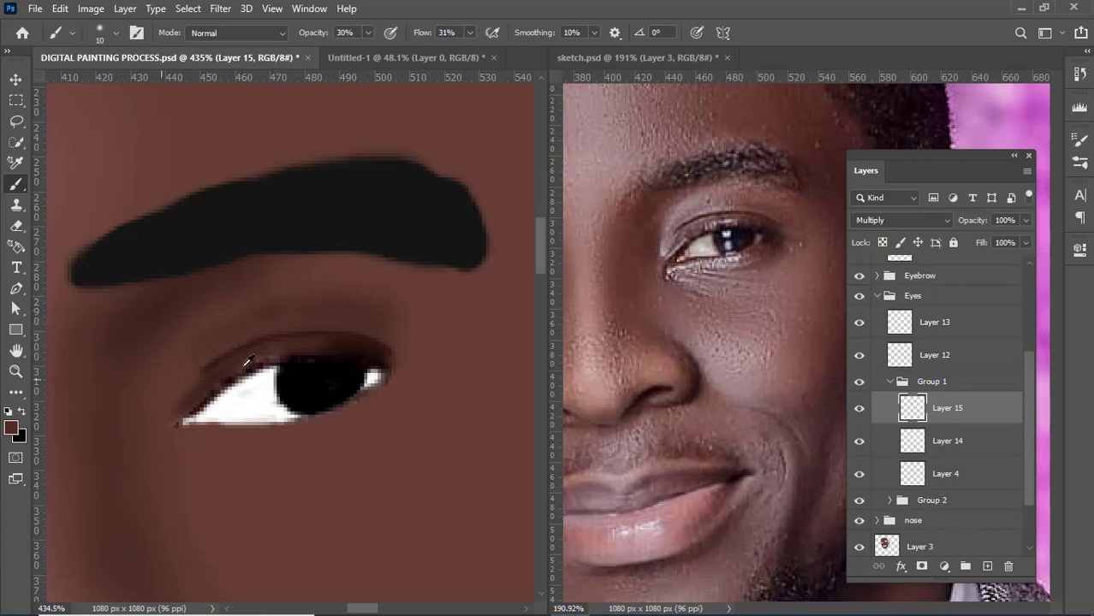
{"action": "scroll", "coordinate": [385, 309], "scroll_direction": "down", "scroll_amount": 10}
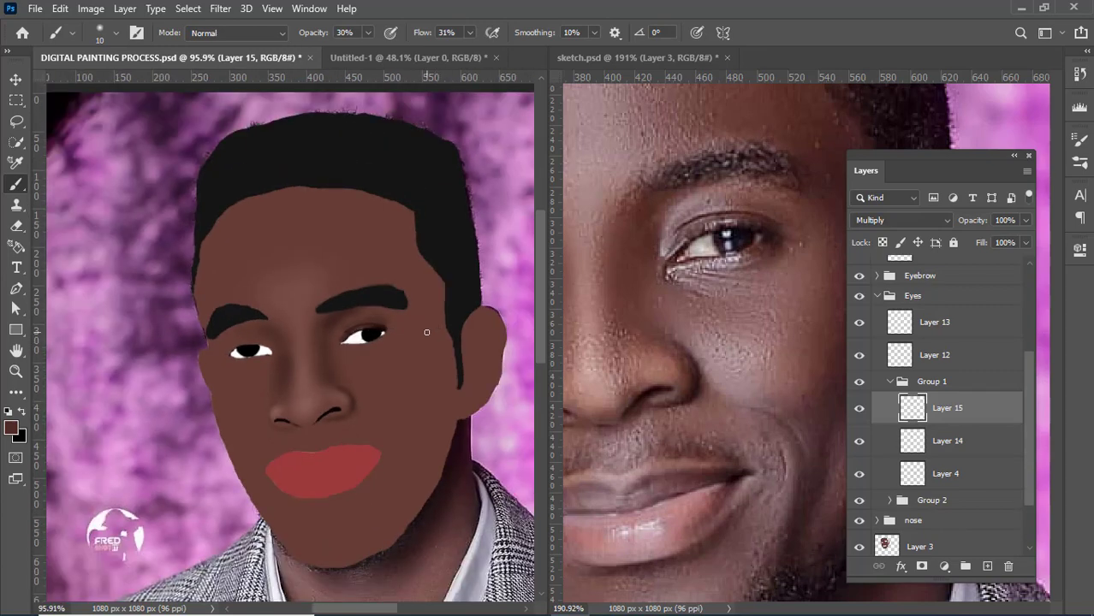
- With a slightly larger brush, darken and extend the eyelid's outer end, then save the painting
{"action": "scroll", "coordinate": [367, 333], "scroll_direction": "up", "scroll_amount": 10}
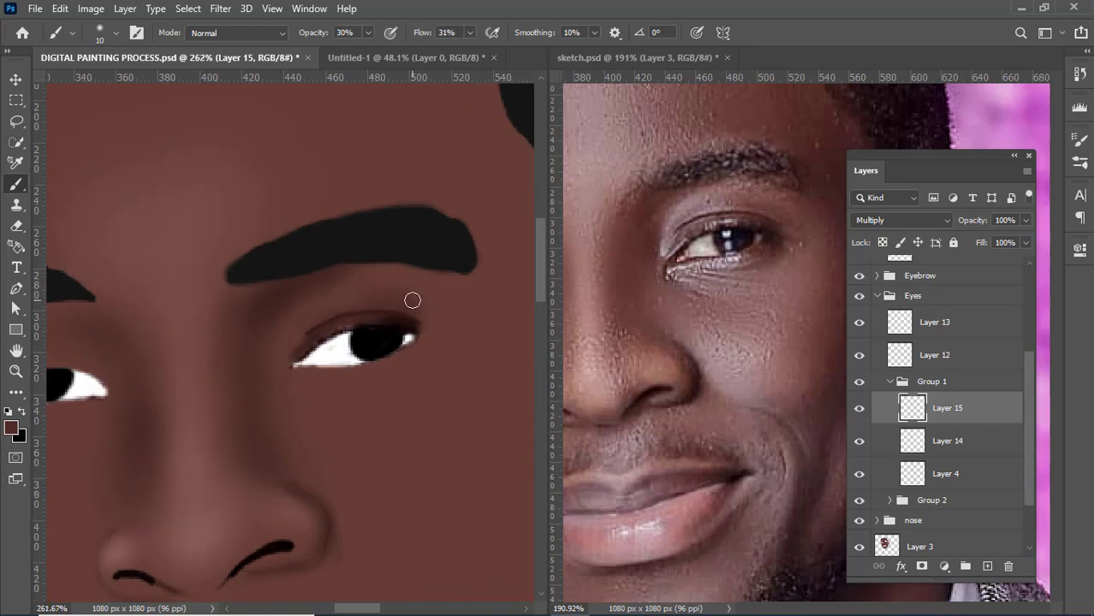
{"action": "key", "text": "bracketright"}
{"action": "mouse_move", "coordinate": [415, 307]}
{"action": "left_mouse_down"}
{"action": "mouse_move", "coordinate": [428, 306]}
{"action": "mouse_move", "coordinate": [356, 295]}
{"action": "mouse_move", "coordinate": [293, 328]}
{"action": "left_mouse_up"}
{"action": "key", "text": "ctrl+s"}
- At 14% opacity and 27% flow, softly shade along the upper eyelid crease
{"action": "left_click_drag", "start_coordinate": [314, 41], "coordinate": [300, 42]}
{"action": "left_click_drag", "start_coordinate": [413, 32], "coordinate": [408, 33]}
{"action": "mouse_move", "coordinate": [425, 308]}
{"action": "left_mouse_down"}
{"action": "mouse_move", "coordinate": [334, 307]}
{"action": "mouse_move", "coordinate": [351, 295]}
{"action": "mouse_move", "coordinate": [293, 324]}
{"action": "mouse_move", "coordinate": [331, 305]}
{"action": "mouse_move", "coordinate": [295, 320]}
{"action": "left_mouse_up"}
{"action": "scroll", "coordinate": [391, 237], "scroll_direction": "down", "scroll_amount": 8}
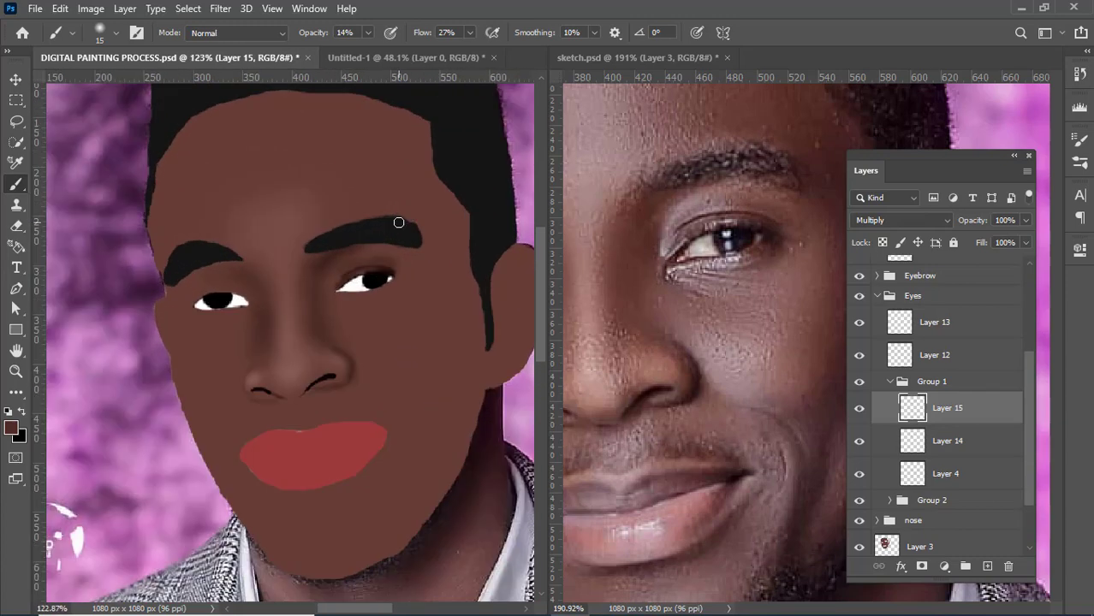
{"action": "scroll", "coordinate": [401, 221], "scroll_direction": "down", "scroll_amount": 2}
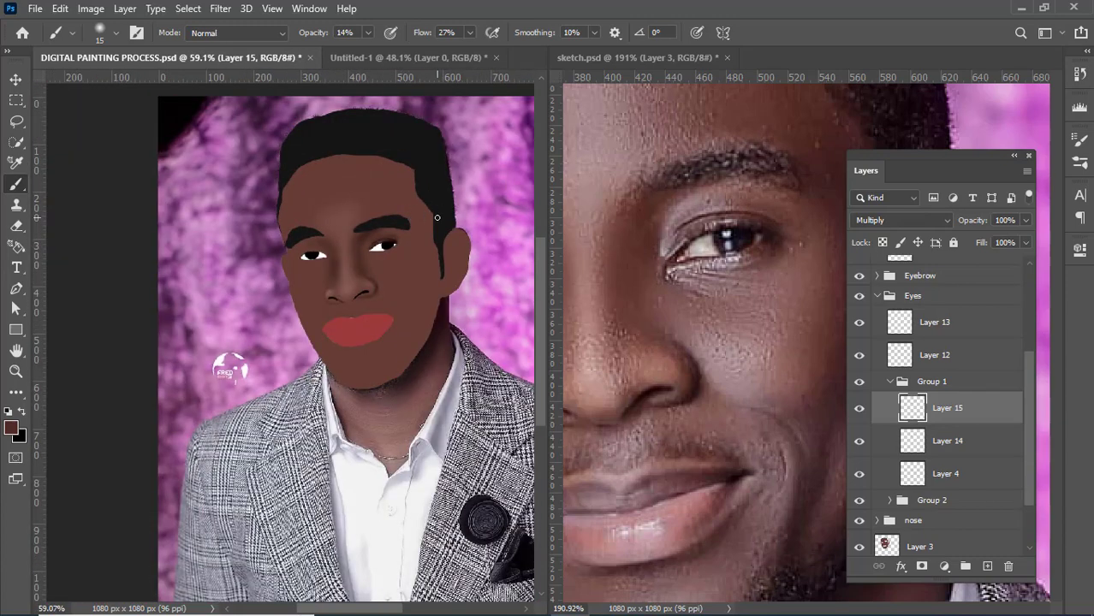
- Zoom in on the eyes in the sketch.psd reference photo, then return to the painting
{"action": "left_click", "coordinate": [683, 256]}
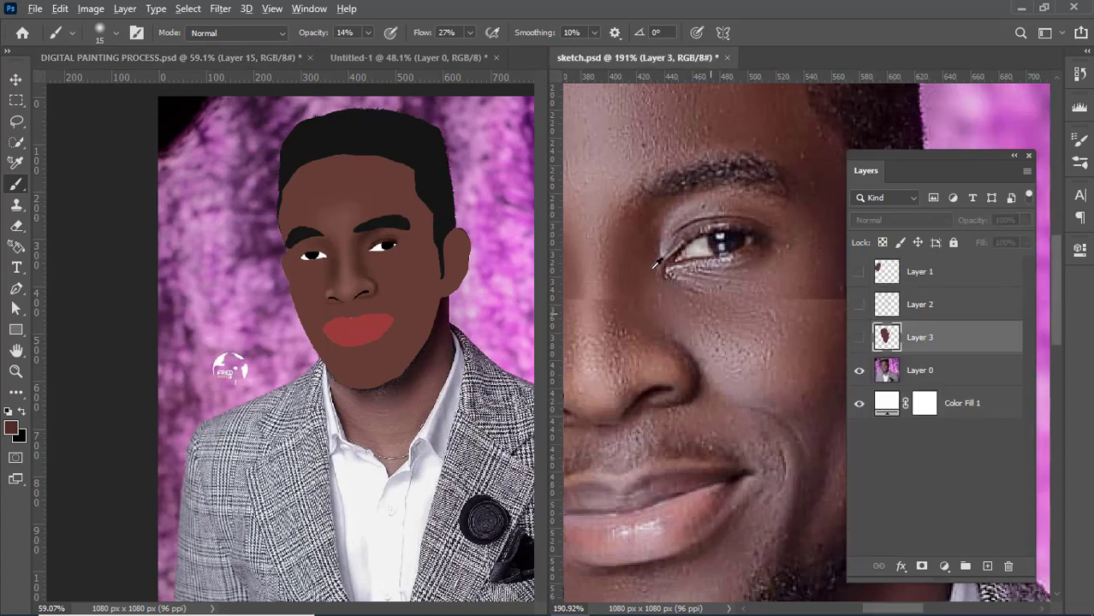
{"action": "scroll", "coordinate": [673, 259], "scroll_direction": "down", "scroll_amount": 8}
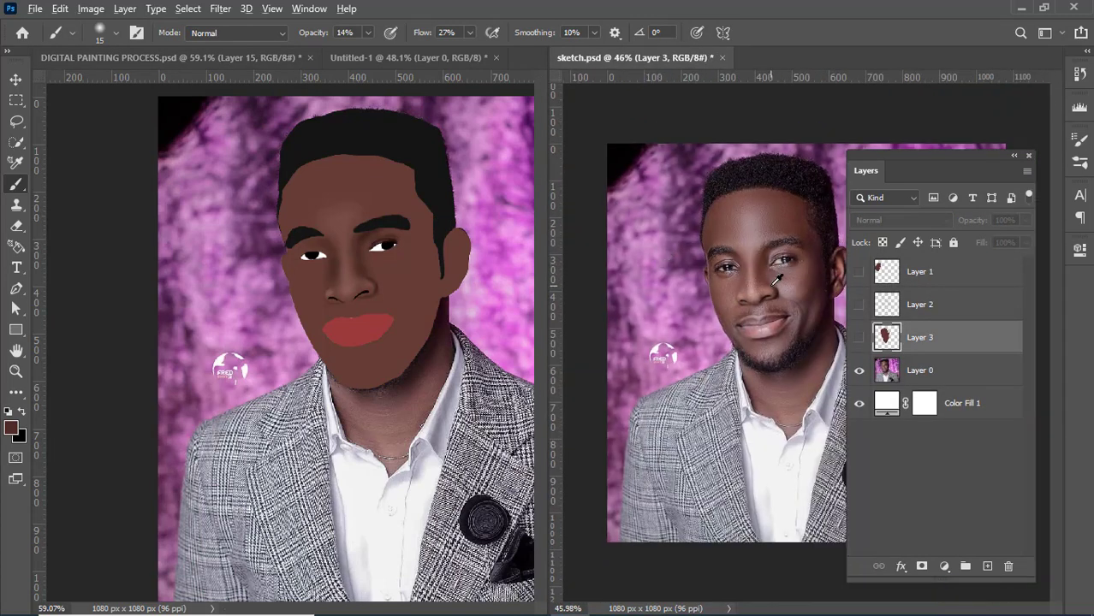
{"action": "scroll", "coordinate": [776, 291], "scroll_direction": "up", "scroll_amount": 2}
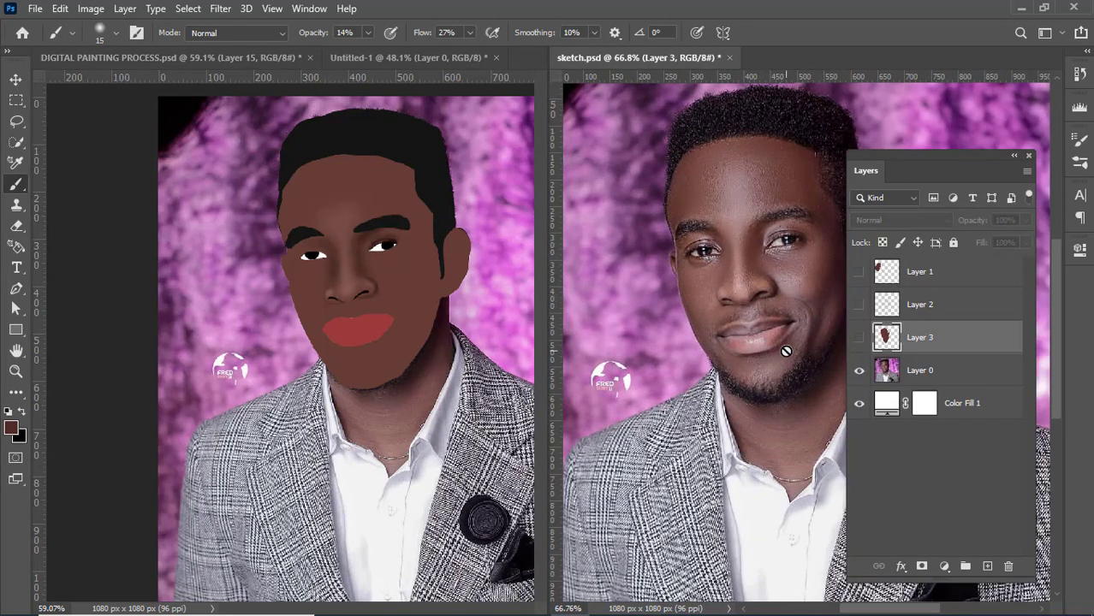
{"action": "scroll", "coordinate": [775, 250], "scroll_direction": "up", "scroll_amount": 3}
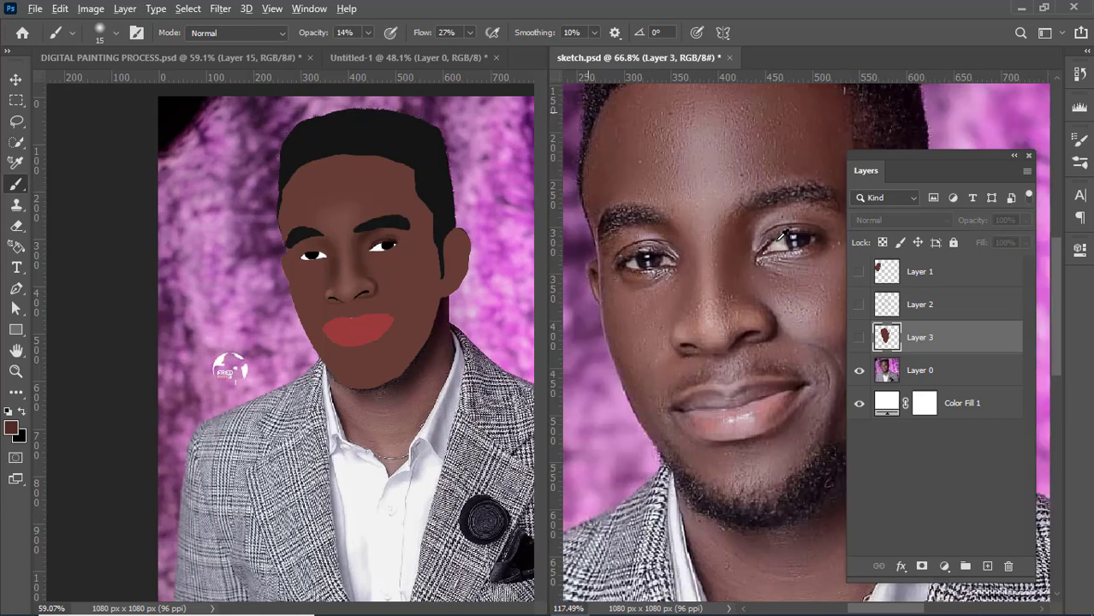
{"action": "left_click", "coordinate": [405, 240]}
- Sample the skin brown from the painted face and lighten it to 9e6156 as the foreground colour
{"action": "scroll", "coordinate": [398, 239], "scroll_direction": "up", "scroll_amount": 5}
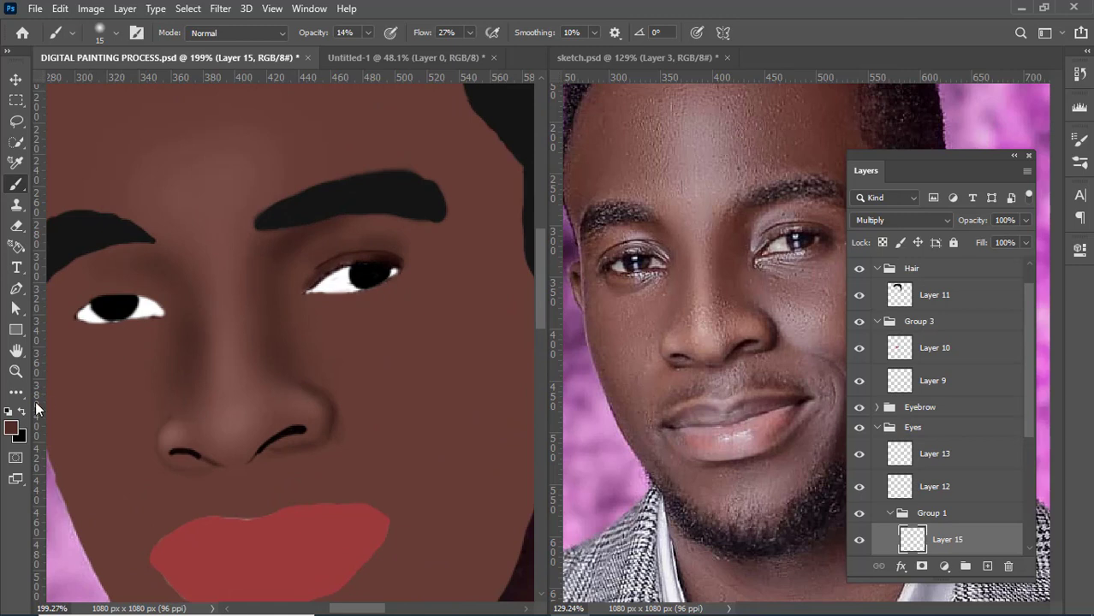
{"action": "left_click", "coordinate": [21, 412]}
{"action": "left_click", "coordinate": [12, 427]}
{"action": "left_click_drag", "start_coordinate": [351, 225], "coordinate": [465, 220]}
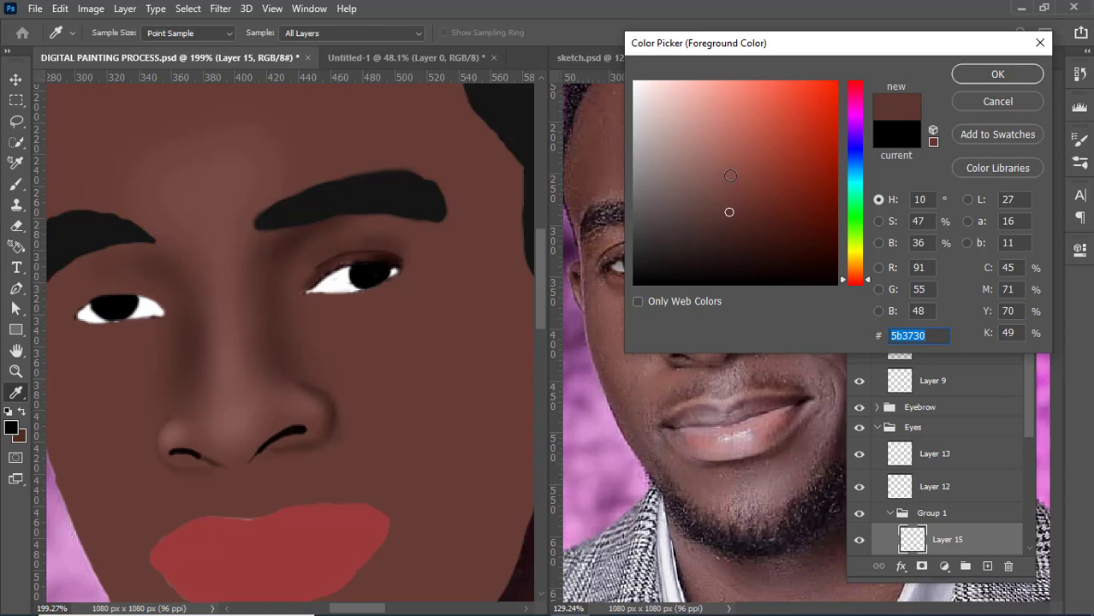
{"action": "left_click", "coordinate": [728, 174]}
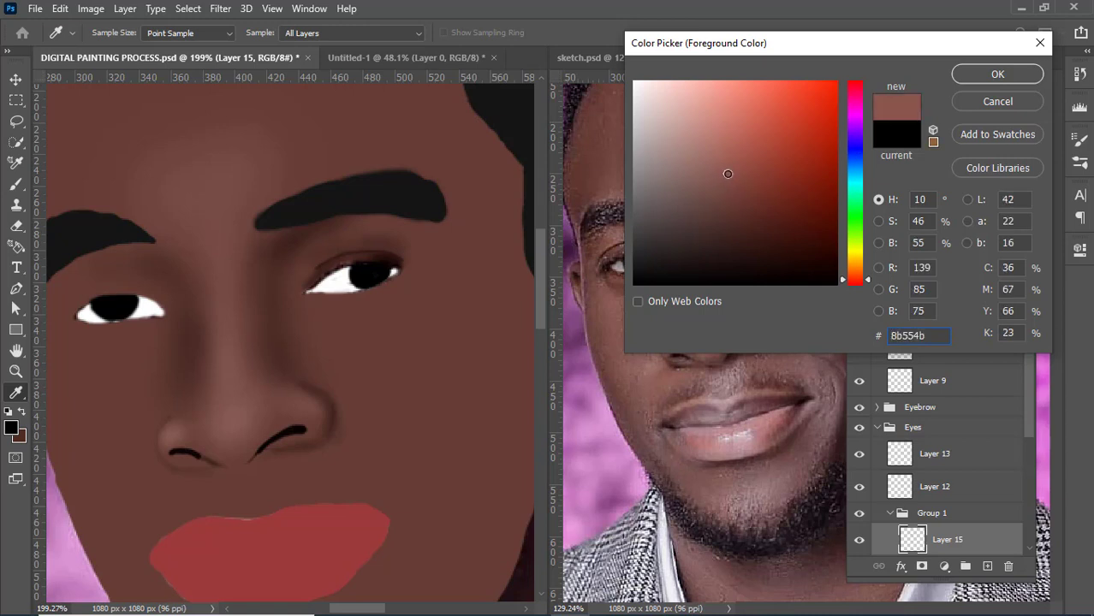
{"action": "left_click", "coordinate": [727, 159]}
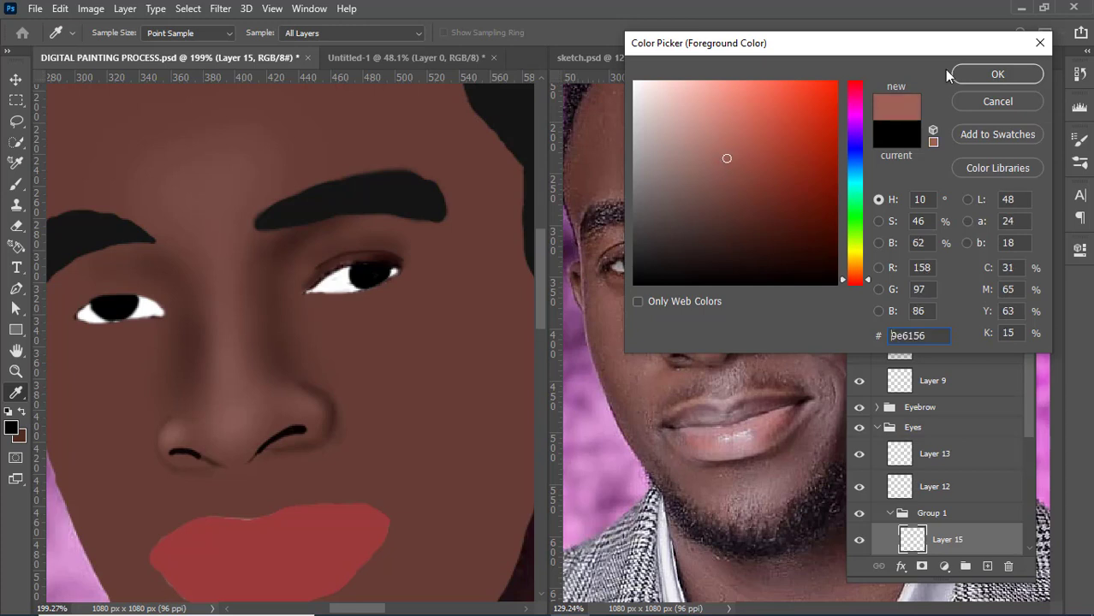
{"action": "left_click", "coordinate": [995, 75]}
- Return to a much smaller brush and add a new layer for highlights
{"action": "key", "text": "b"}
{"action": "scroll", "coordinate": [371, 244], "scroll_direction": "up", "scroll_amount": 2}
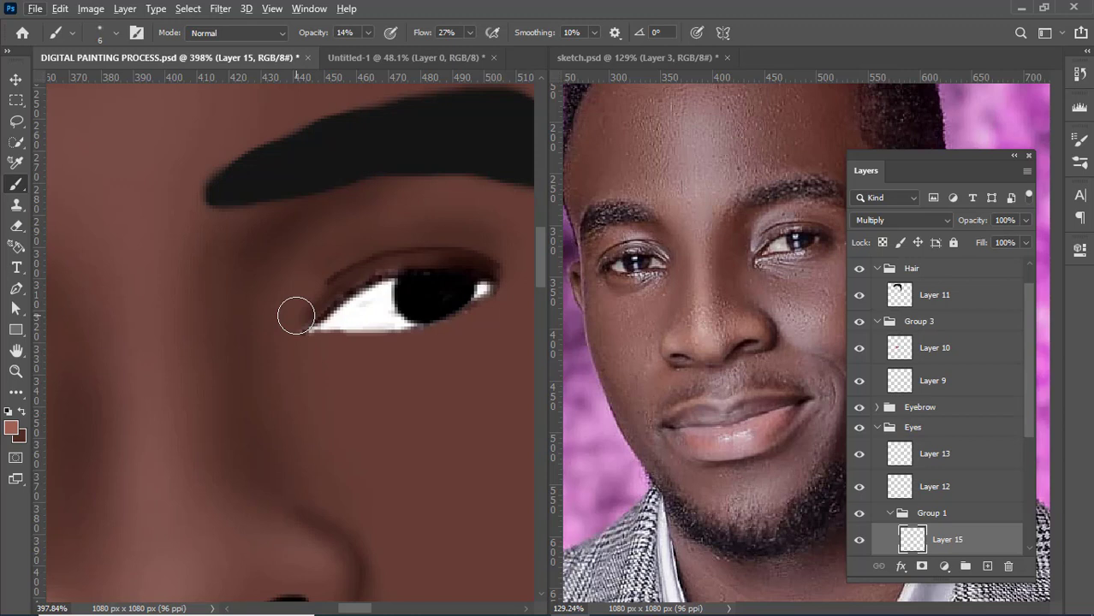
{"action": "key", "text": "bracketleft"}
{"action": "key", "text": "bracketleft"}
{"action": "key", "text": "bracketleft"}
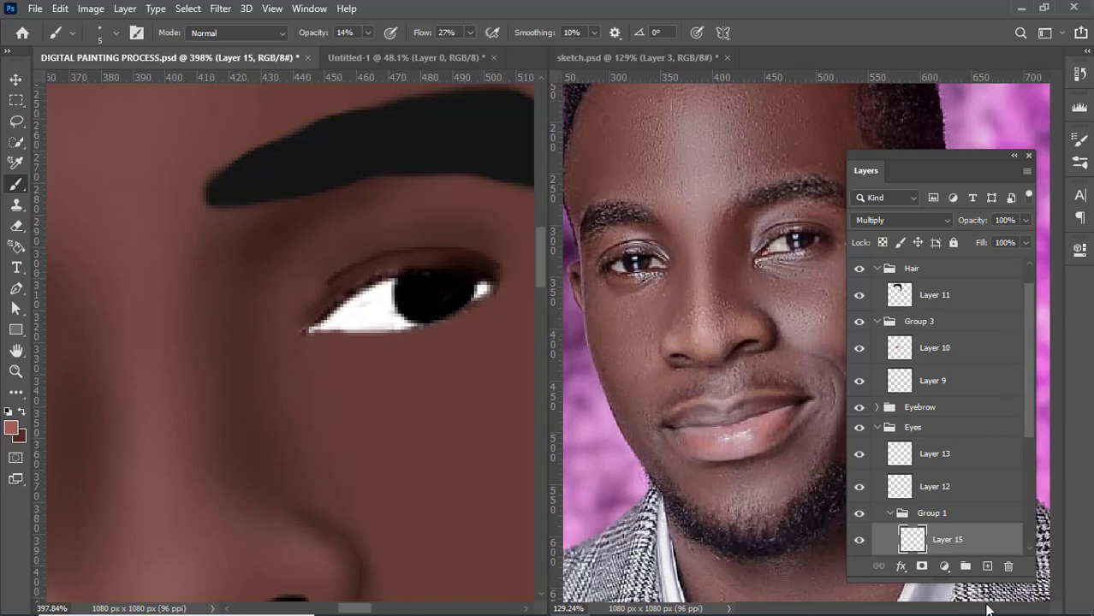
{"action": "left_click", "coordinate": [988, 566]}
- Set Layer 16's blending mode to Screen and enlarge the brush
{"action": "left_click", "coordinate": [931, 221]}
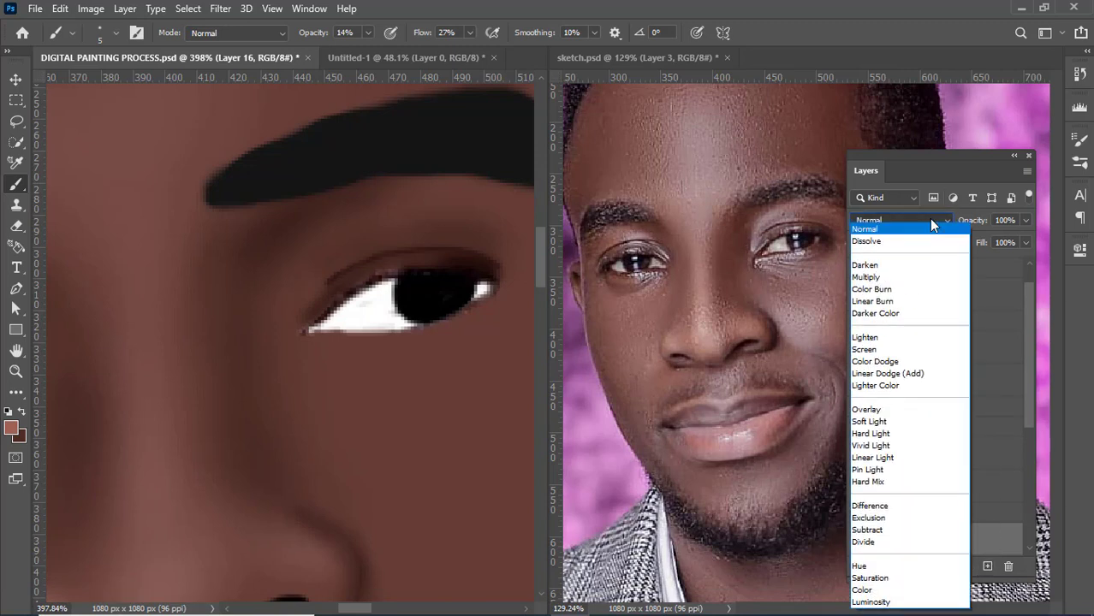
{"action": "left_click", "coordinate": [871, 351]}
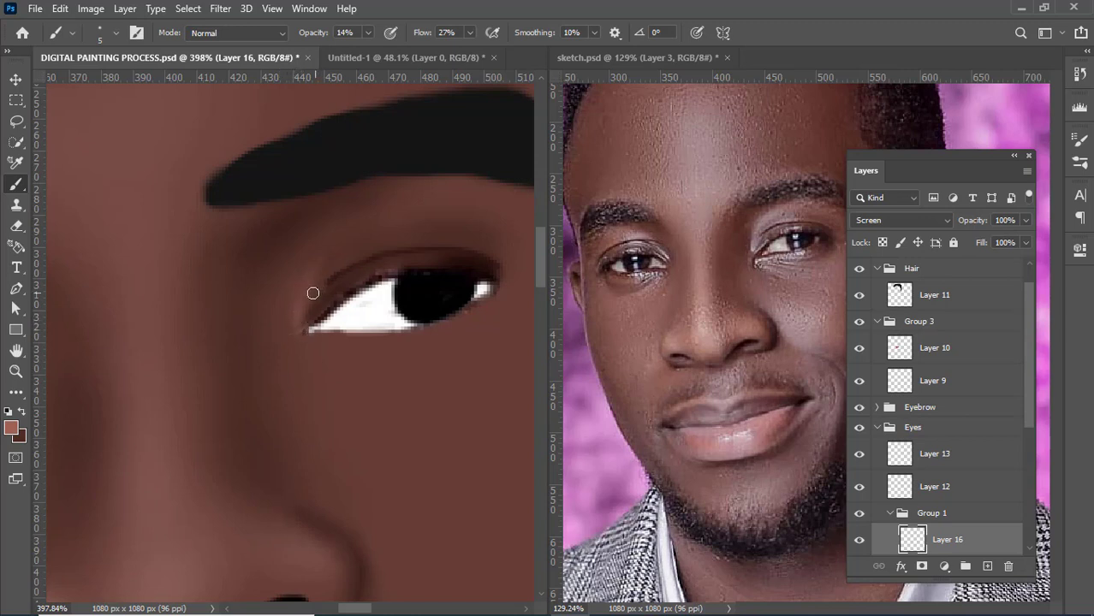
{"action": "key", "text": "bracketright"}
{"action": "key", "text": "bracketright"}
{"action": "key", "text": "bracketright"}
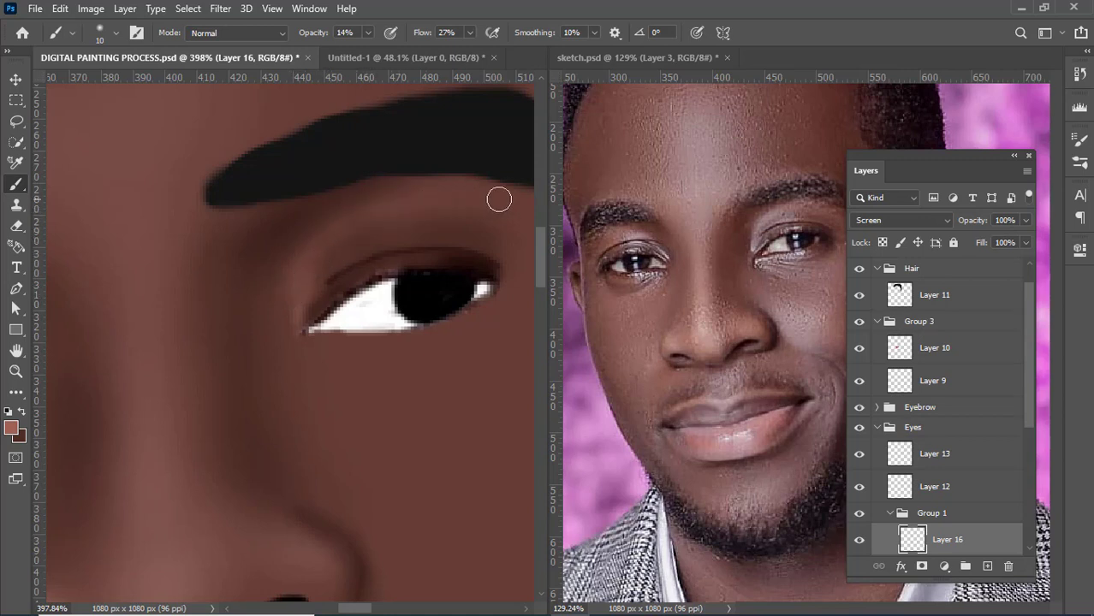
{"action": "key", "text": "bracketright"}
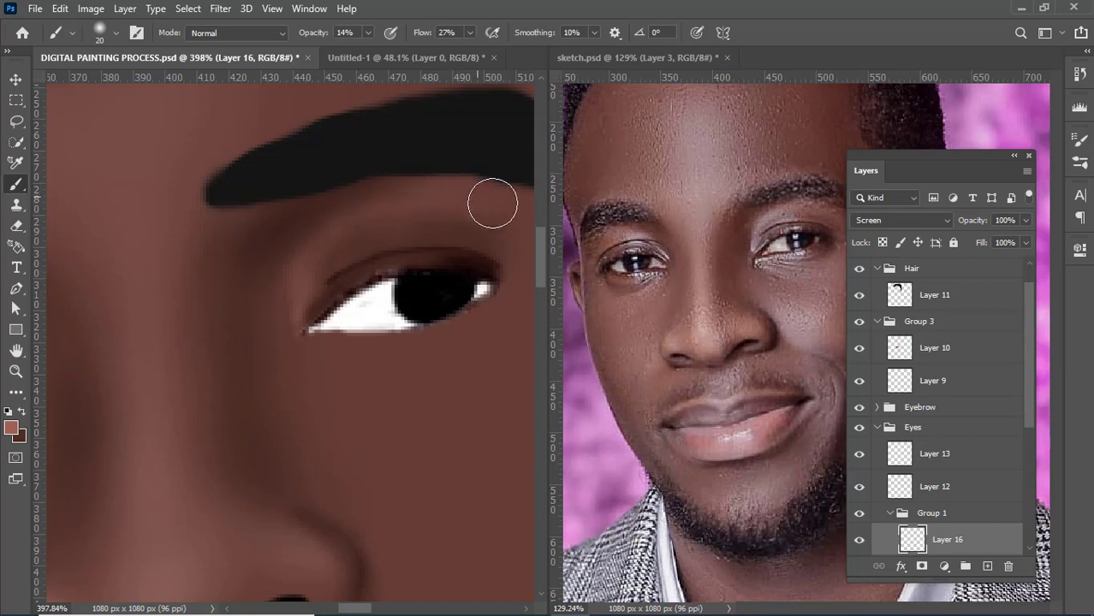
{"action": "scroll", "coordinate": [505, 253], "scroll_direction": "down", "scroll_amount": 5}
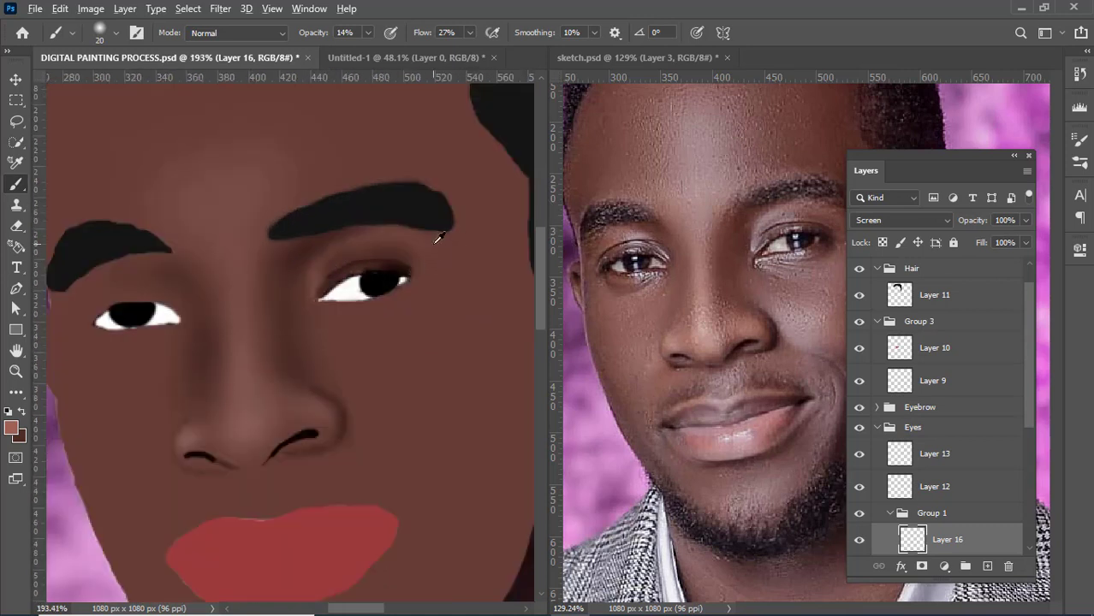
{"action": "scroll", "coordinate": [434, 239], "scroll_direction": "up", "scroll_amount": 2}
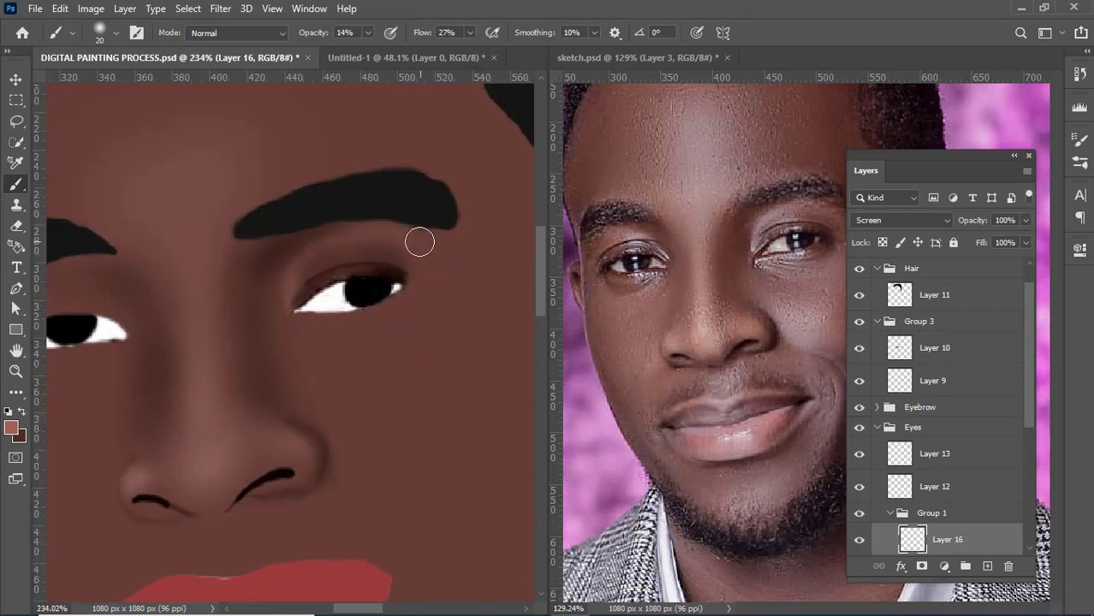
{"action": "scroll", "coordinate": [471, 295], "scroll_direction": "down", "scroll_amount": 4}
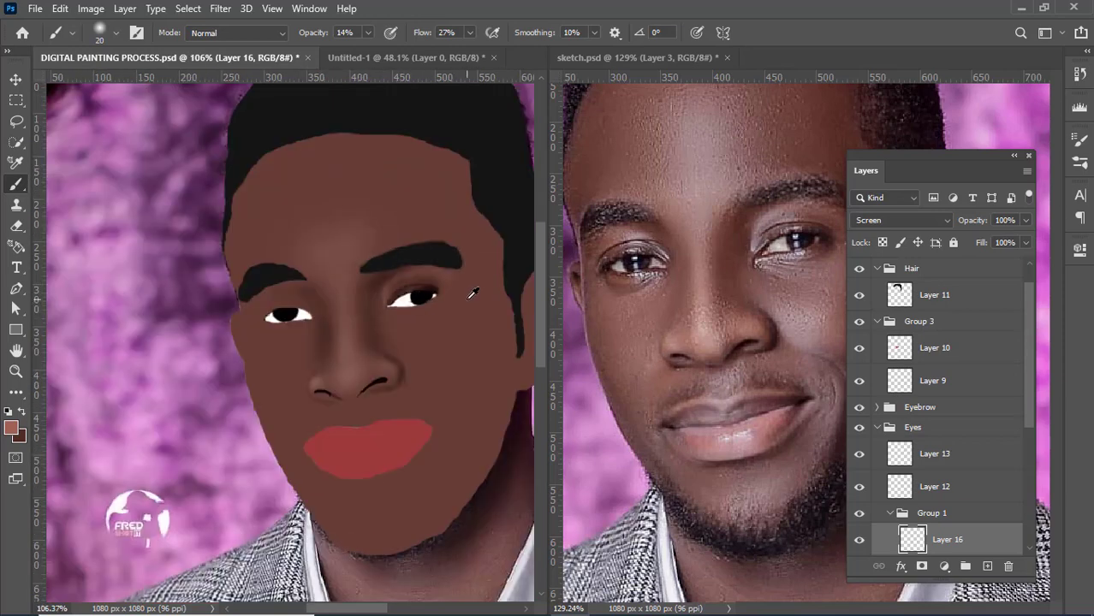
{"action": "scroll", "coordinate": [468, 300], "scroll_direction": "down", "scroll_amount": 1}
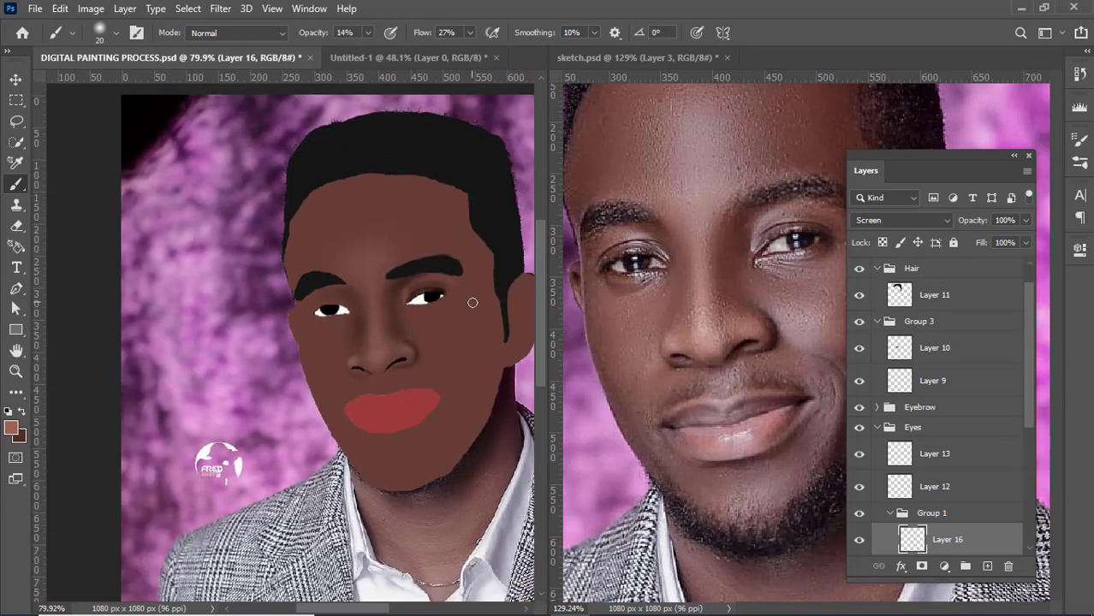
{"action": "scroll", "coordinate": [469, 304], "scroll_direction": "up", "scroll_amount": 4}
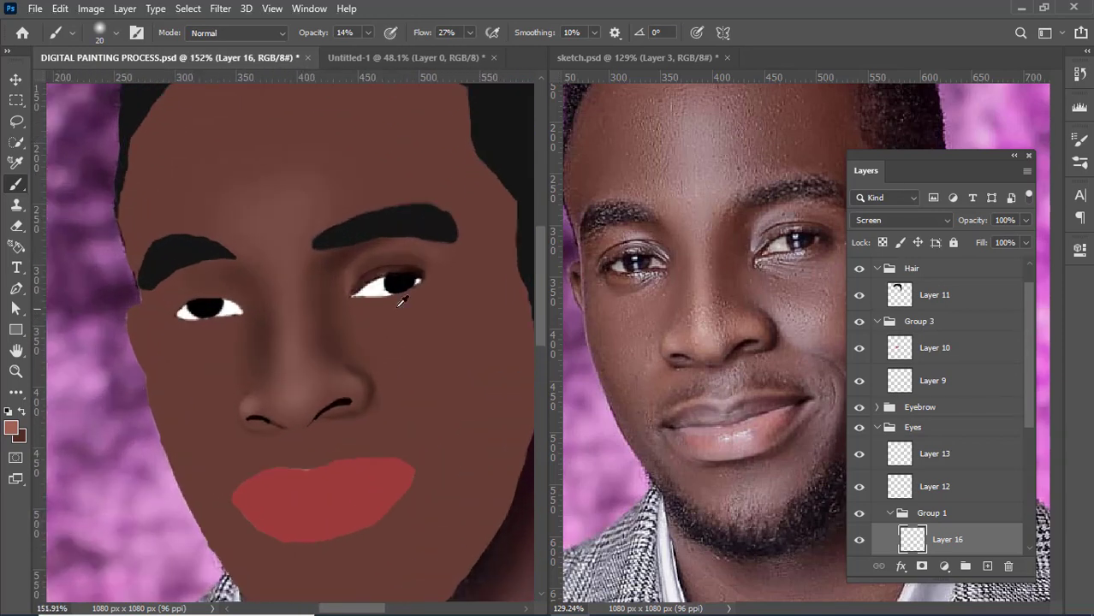
{"action": "scroll", "coordinate": [402, 302], "scroll_direction": "up", "scroll_amount": 3}
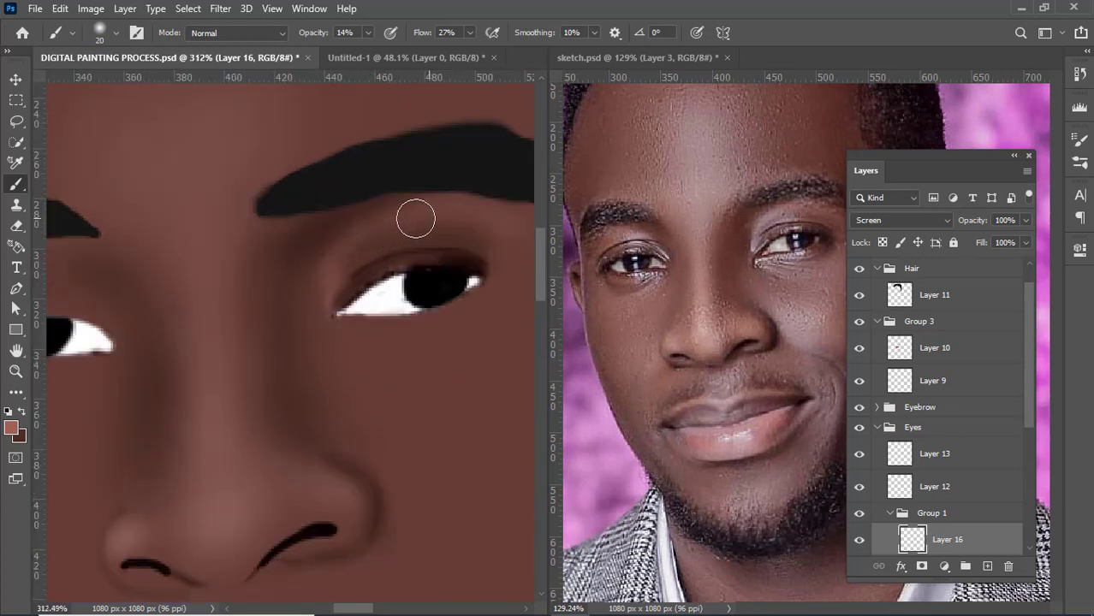
- Zoom out to view the whole face, set the brush size to 20, and swap to the dark brown
{"action": "key", "text": "bracketleft"}
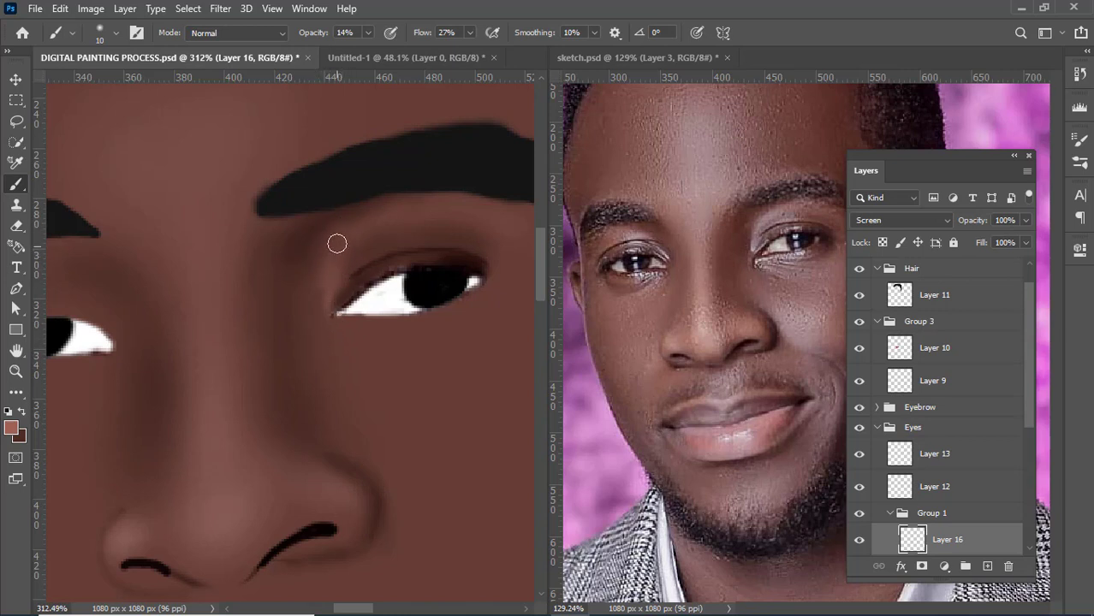
{"action": "key", "text": "ctrl+minus"}
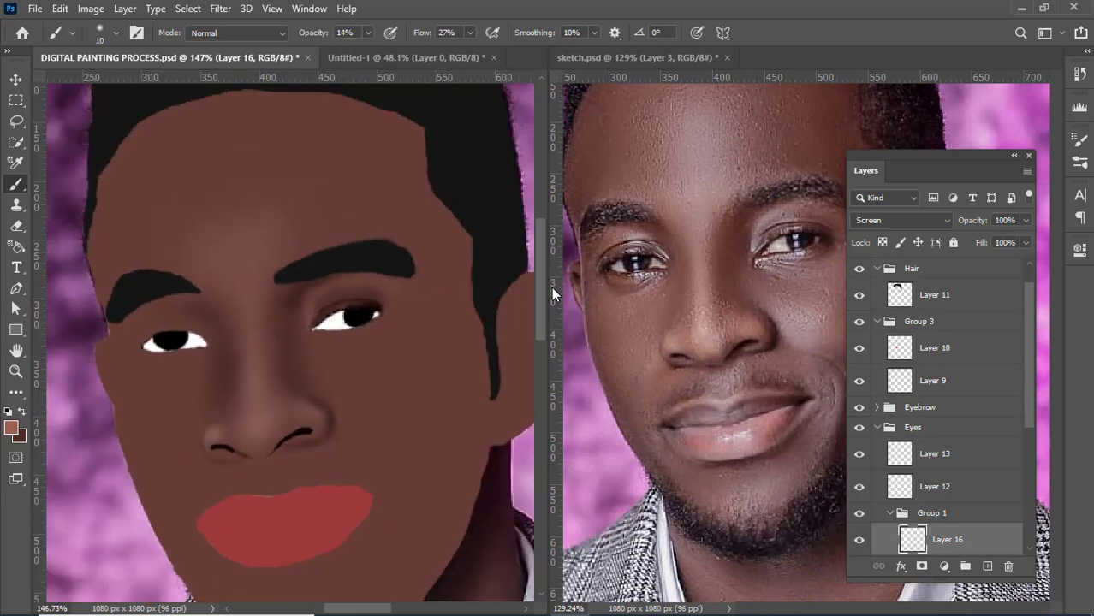
{"action": "scroll", "coordinate": [122, 464], "scroll_direction": "down", "scroll_amount": 4}
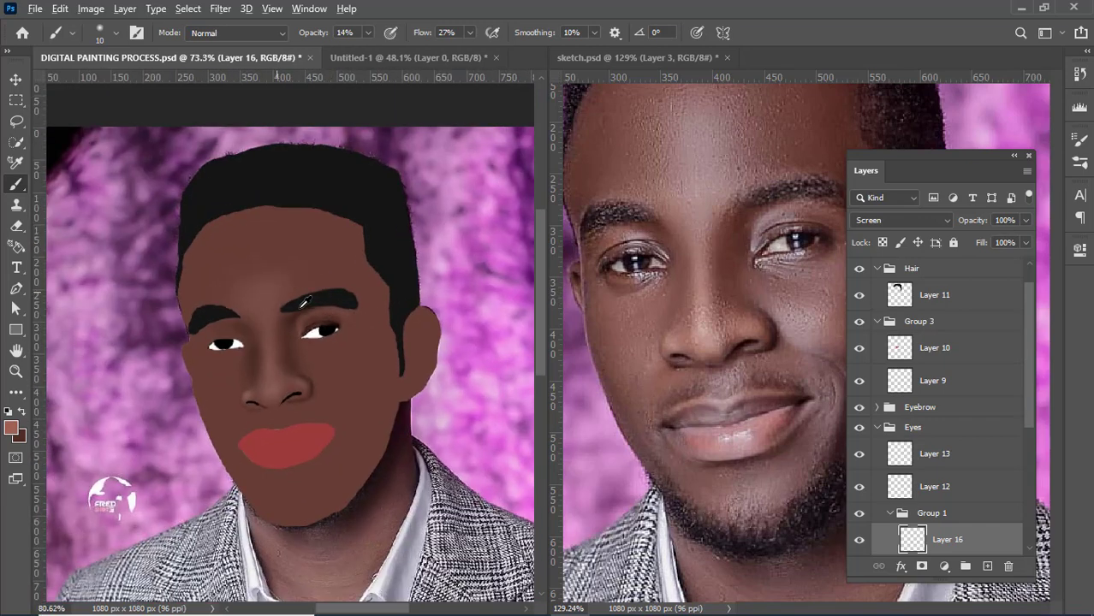
{"action": "scroll", "coordinate": [308, 297], "scroll_direction": "up", "scroll_amount": 4}
{"action": "scroll", "coordinate": [308, 297], "scroll_direction": "up", "scroll_amount": 3}
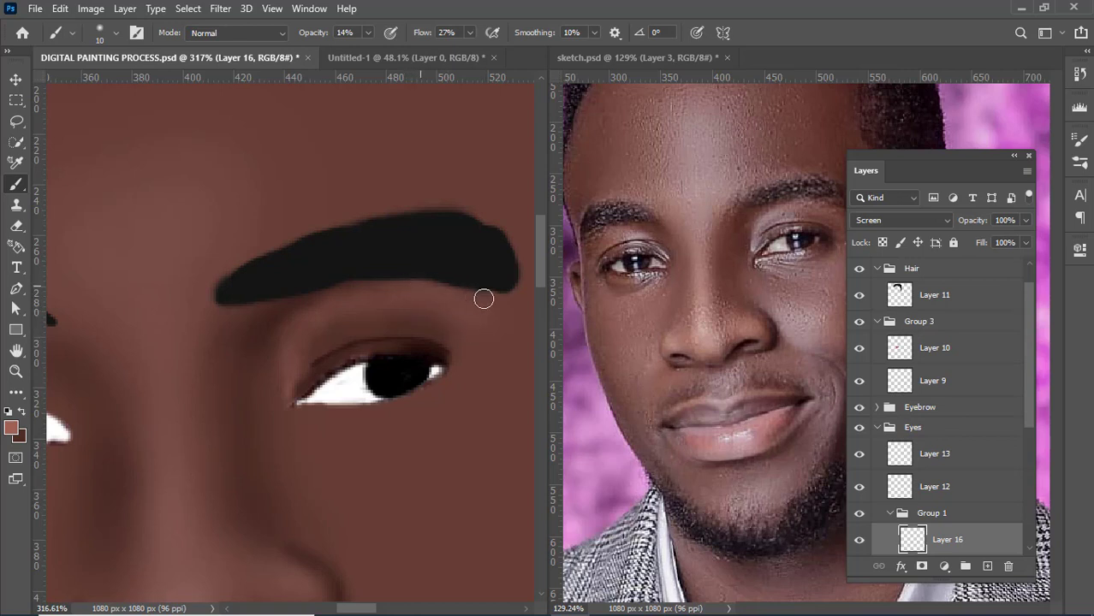
{"action": "scroll", "coordinate": [432, 364], "scroll_direction": "down", "scroll_amount": 1}
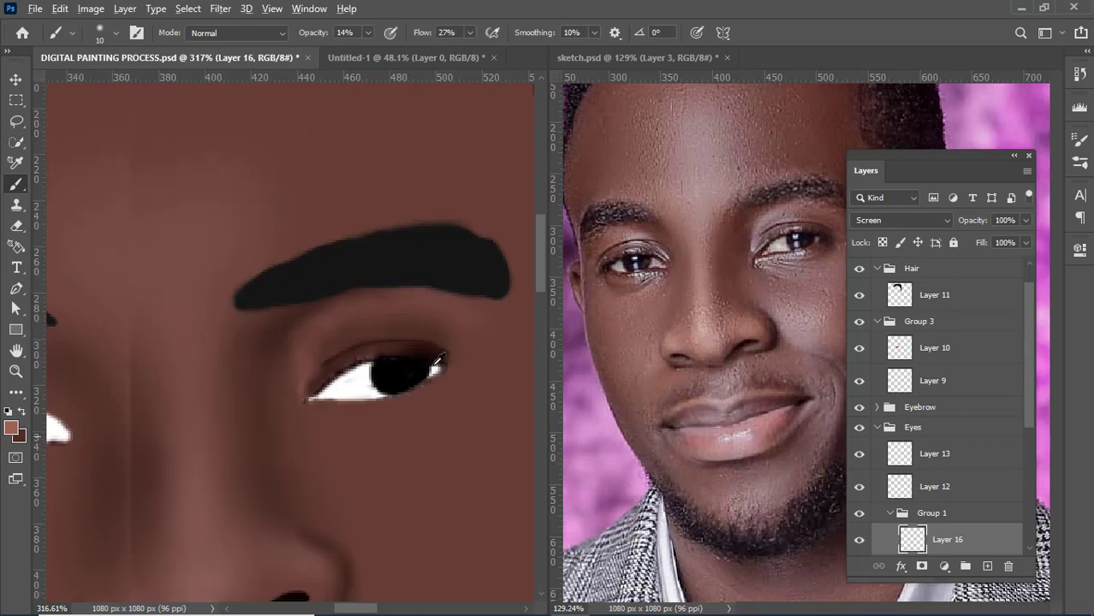
{"action": "scroll", "coordinate": [437, 364], "scroll_direction": "down", "scroll_amount": 1}
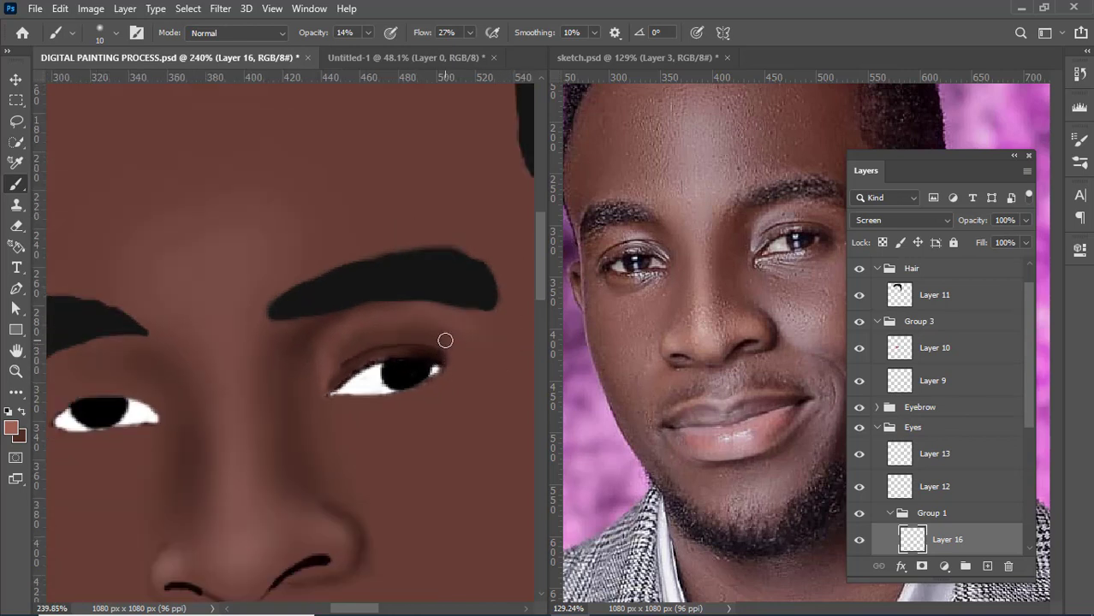
{"action": "key", "text": "bracketright"}
{"action": "left_click", "coordinate": [21, 412]}
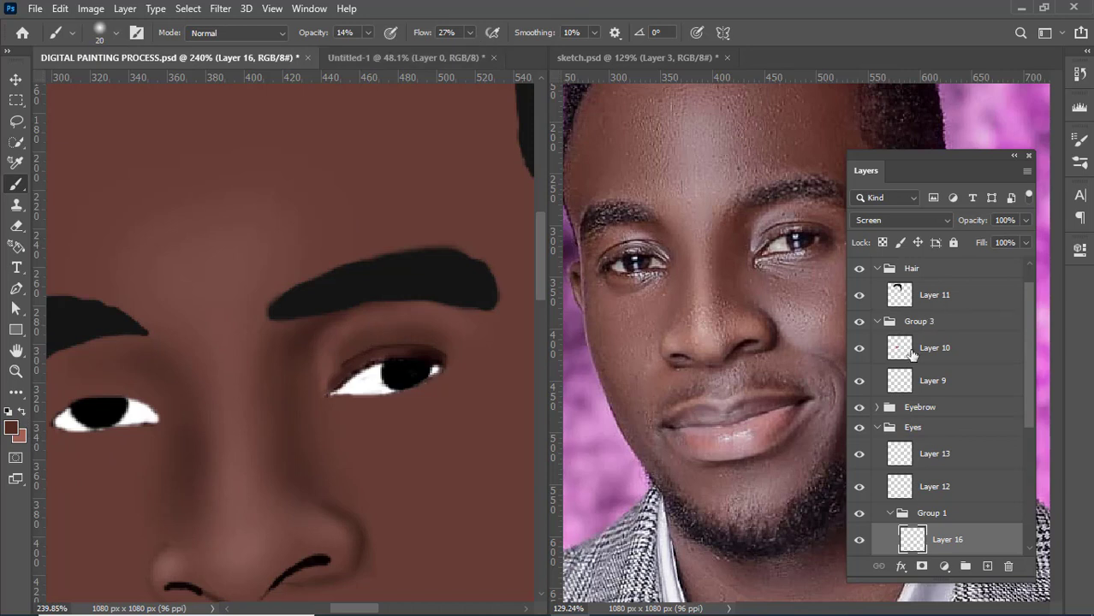
{"action": "scroll", "coordinate": [955, 499], "scroll_direction": "down", "scroll_amount": 3}
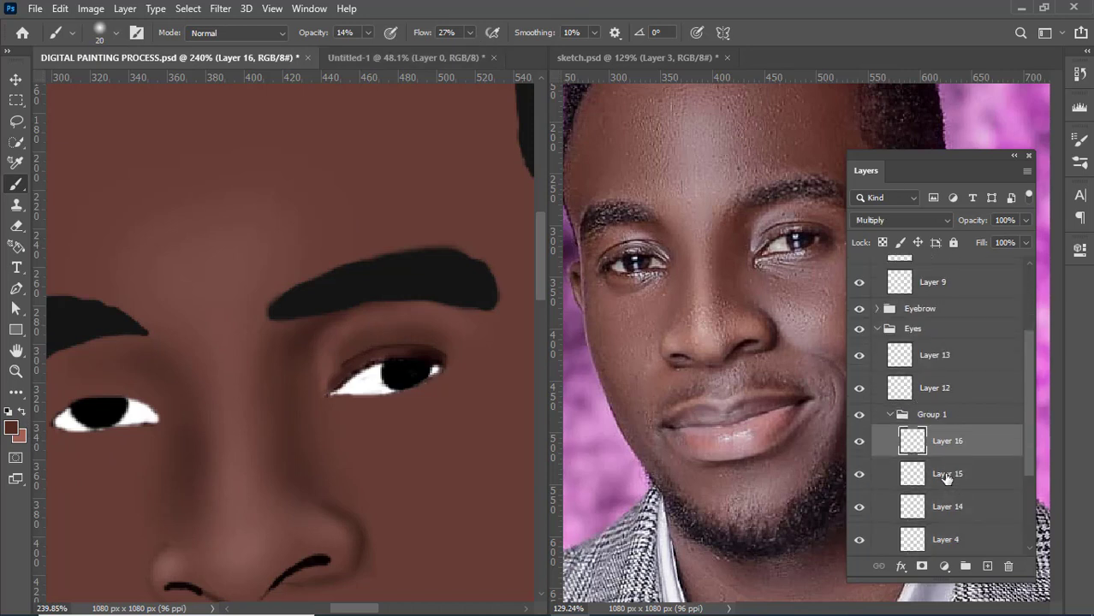
- Select the Multiply Layer 15, zoom in on the right eye, and undo a stray dab
{"action": "left_click", "coordinate": [947, 476]}
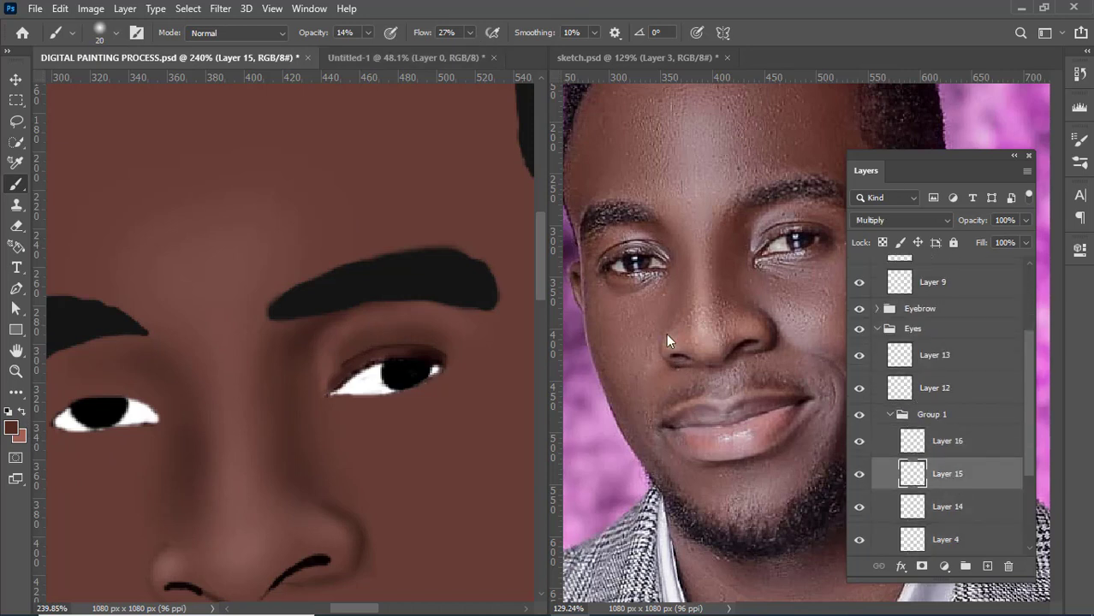
{"action": "left_click", "coordinate": [942, 452]}
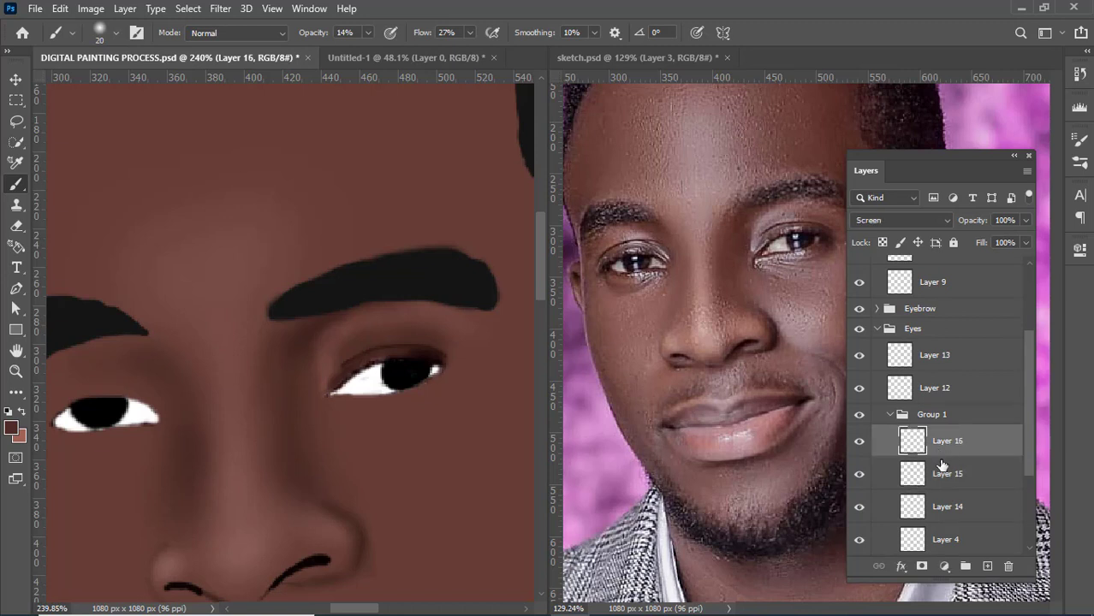
{"action": "left_click", "coordinate": [936, 477]}
{"action": "mouse_move", "coordinate": [349, 325]}
{"action": "left_mouse_down"}
{"action": "mouse_move", "coordinate": [435, 323]}
{"action": "mouse_move", "coordinate": [454, 334]}
{"action": "mouse_move", "coordinate": [471, 323]}
{"action": "mouse_move", "coordinate": [378, 338]}
{"action": "mouse_move", "coordinate": [321, 388]}
{"action": "mouse_move", "coordinate": [337, 361]}
{"action": "mouse_move", "coordinate": [430, 323]}
{"action": "mouse_move", "coordinate": [473, 325]}
{"action": "mouse_move", "coordinate": [514, 351]}
{"action": "left_mouse_up"}
{"action": "scroll", "coordinate": [513, 358], "scroll_direction": "down", "scroll_amount": 5}
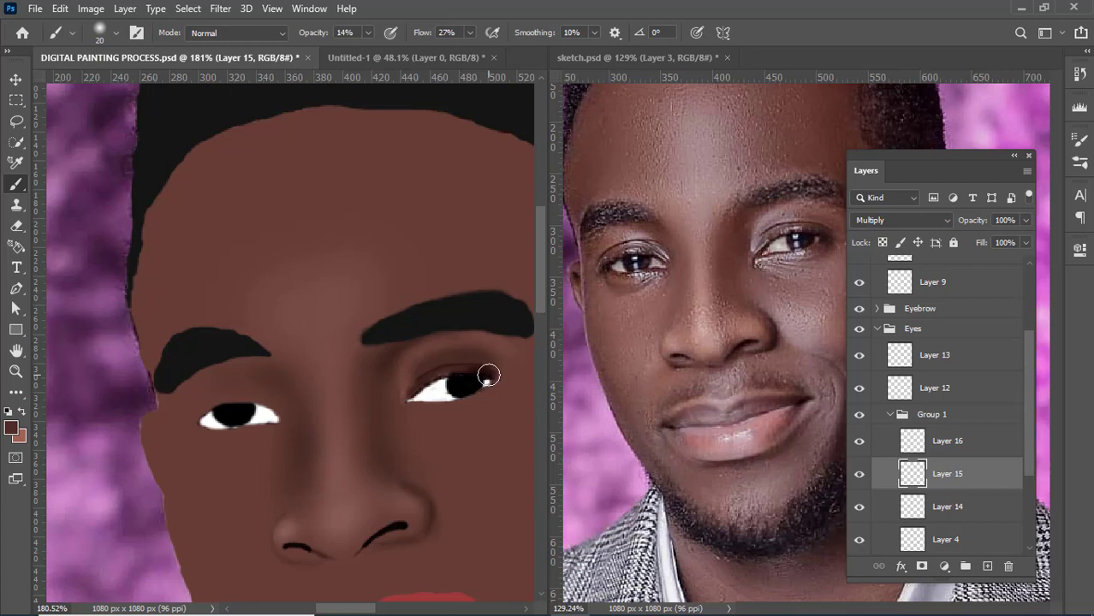
{"action": "left_click_drag", "start_coordinate": [490, 375], "coordinate": [492, 380]}
{"action": "key", "text": "ctrl+z"}
- With a finer brush, paint a soft shadow beneath the lower eyelid
{"action": "scroll", "coordinate": [495, 404], "scroll_direction": "up", "scroll_amount": 4}
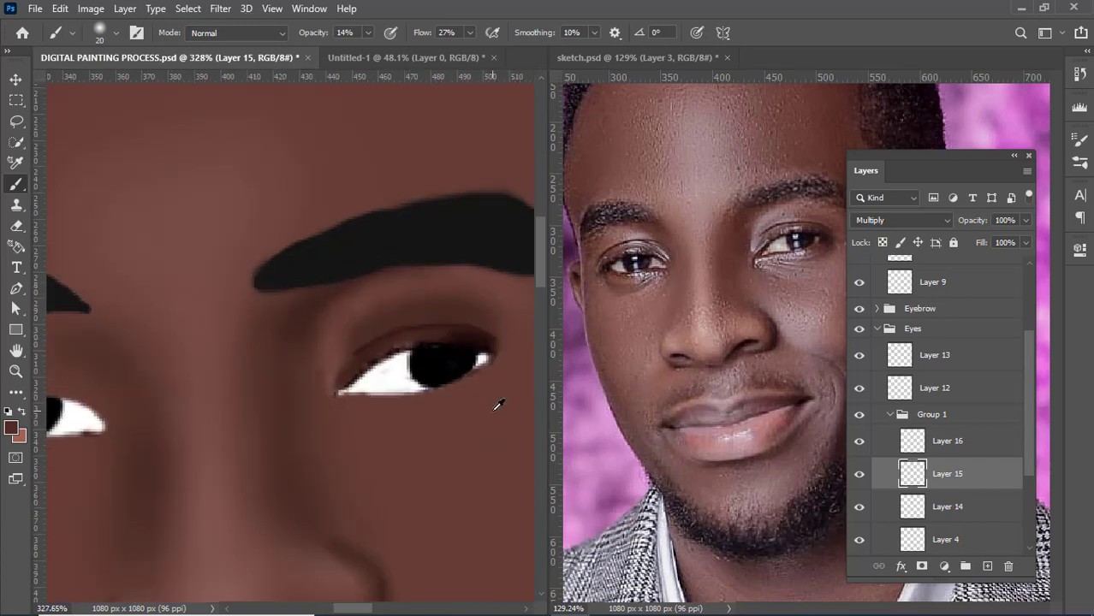
{"action": "scroll", "coordinate": [496, 404], "scroll_direction": "up", "scroll_amount": 5}
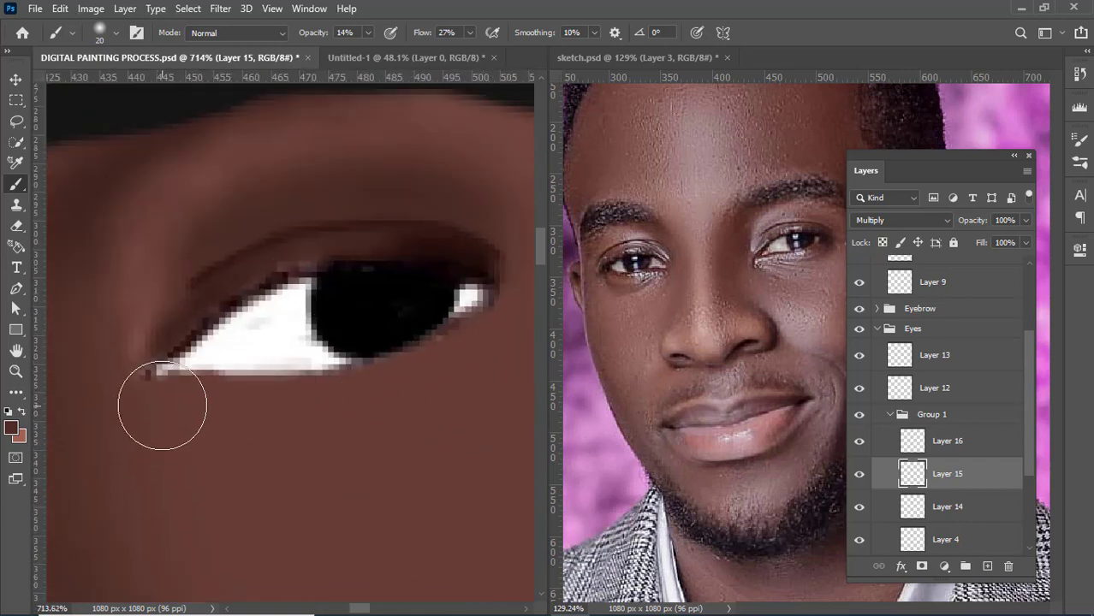
{"action": "key", "text": "bracketleft"}
{"action": "key", "text": "bracketleft"}
{"action": "key", "text": "bracketleft"}
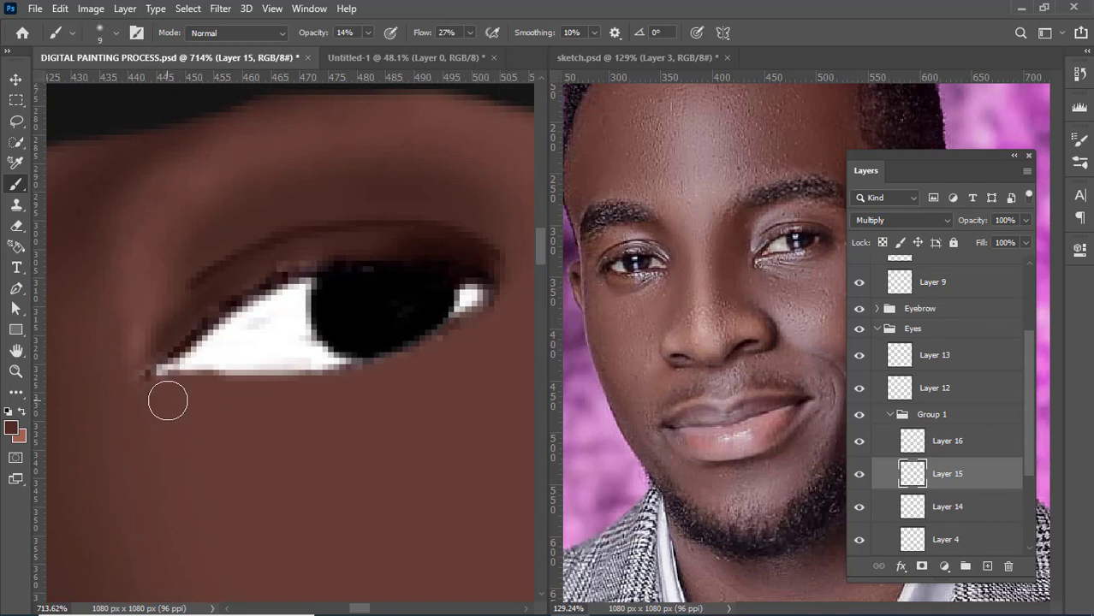
{"action": "key", "text": "bracketleft"}
{"action": "key", "text": "bracketleft"}
{"action": "key", "text": "bracketleft"}
{"action": "mouse_move", "coordinate": [157, 401]}
{"action": "left_mouse_down"}
{"action": "mouse_move", "coordinate": [343, 396]}
{"action": "mouse_move", "coordinate": [270, 401]}
{"action": "mouse_move", "coordinate": [330, 406]}
{"action": "mouse_move", "coordinate": [388, 388]}
{"action": "mouse_move", "coordinate": [293, 383]}
{"action": "mouse_move", "coordinate": [339, 390]}
{"action": "mouse_move", "coordinate": [441, 354]}
{"action": "mouse_move", "coordinate": [388, 377]}
{"action": "mouse_move", "coordinate": [375, 380]}
{"action": "mouse_move", "coordinate": [486, 329]}
{"action": "mouse_move", "coordinate": [360, 385]}
{"action": "mouse_move", "coordinate": [486, 337]}
{"action": "mouse_move", "coordinate": [434, 374]}
{"action": "mouse_move", "coordinate": [364, 395]}
{"action": "mouse_move", "coordinate": [448, 366]}
{"action": "mouse_move", "coordinate": [499, 330]}
{"action": "mouse_move", "coordinate": [475, 354]}
{"action": "mouse_move", "coordinate": [497, 326]}
{"action": "mouse_move", "coordinate": [509, 270]}
{"action": "mouse_move", "coordinate": [506, 338]}
{"action": "mouse_move", "coordinate": [489, 344]}
{"action": "mouse_move", "coordinate": [506, 293]}
{"action": "mouse_move", "coordinate": [487, 354]}
{"action": "mouse_move", "coordinate": [511, 296]}
{"action": "mouse_move", "coordinate": [502, 342]}
{"action": "mouse_move", "coordinate": [488, 358]}
{"action": "mouse_move", "coordinate": [507, 309]}
{"action": "mouse_move", "coordinate": [488, 350]}
{"action": "mouse_move", "coordinate": [450, 378]}
{"action": "mouse_move", "coordinate": [405, 390]}
{"action": "mouse_move", "coordinate": [474, 362]}
{"action": "mouse_move", "coordinate": [306, 403]}
{"action": "mouse_move", "coordinate": [504, 344]}
{"action": "mouse_move", "coordinate": [445, 379]}
{"action": "mouse_move", "coordinate": [365, 401]}
{"action": "mouse_move", "coordinate": [289, 403]}
{"action": "mouse_move", "coordinate": [416, 386]}
{"action": "mouse_move", "coordinate": [236, 401]}
{"action": "mouse_move", "coordinate": [325, 415]}
{"action": "mouse_move", "coordinate": [473, 357]}
{"action": "mouse_move", "coordinate": [400, 396]}
{"action": "mouse_move", "coordinate": [300, 426]}
{"action": "mouse_move", "coordinate": [307, 406]}
{"action": "mouse_move", "coordinate": [161, 396]}
{"action": "mouse_move", "coordinate": [179, 403]}
{"action": "mouse_move", "coordinate": [178, 386]}
{"action": "mouse_move", "coordinate": [133, 387]}
{"action": "mouse_move", "coordinate": [174, 398]}
{"action": "mouse_move", "coordinate": [136, 398]}
{"action": "left_mouse_up"}
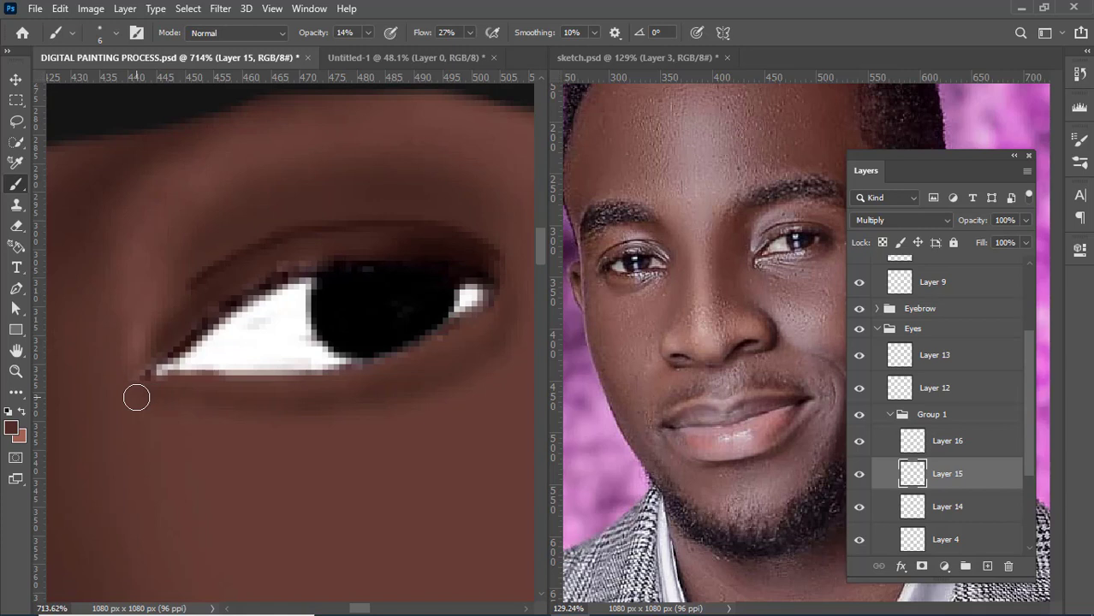
{"action": "scroll", "coordinate": [158, 375], "scroll_direction": "down", "scroll_amount": 8}
{"action": "scroll", "coordinate": [328, 344], "scroll_direction": "down", "scroll_amount": 15}
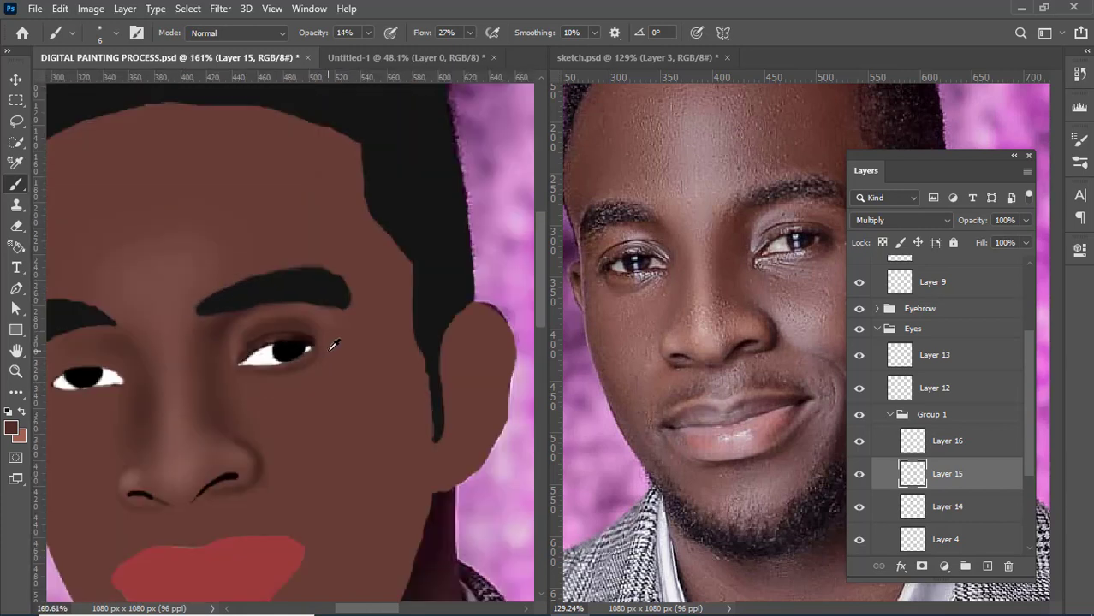
{"action": "scroll", "coordinate": [333, 347], "scroll_direction": "up", "scroll_amount": 15}
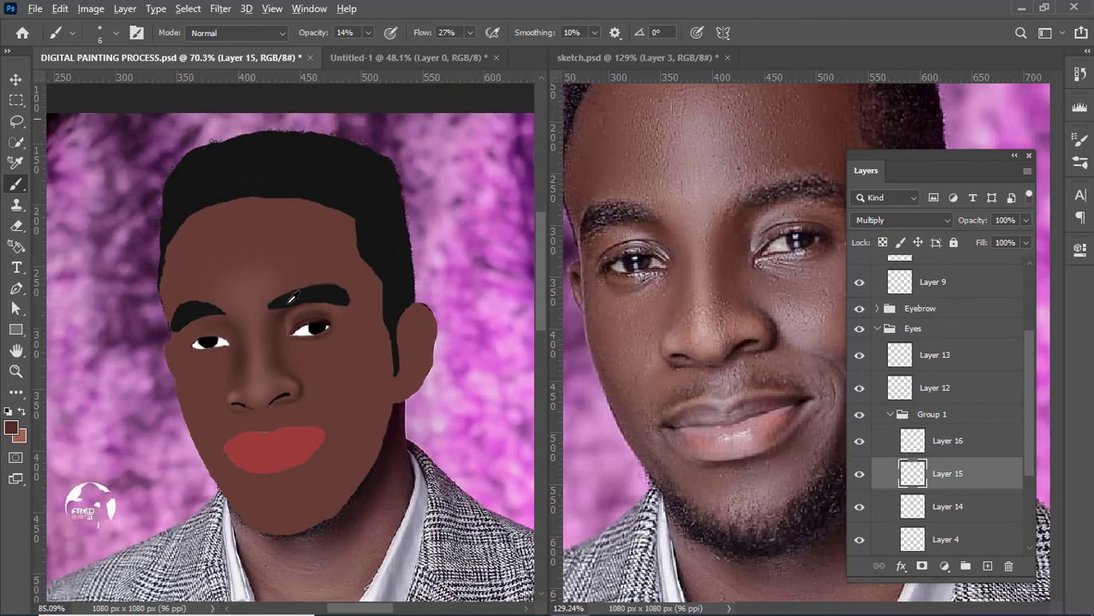
{"action": "scroll", "coordinate": [365, 404], "scroll_direction": "up", "scroll_amount": 3}
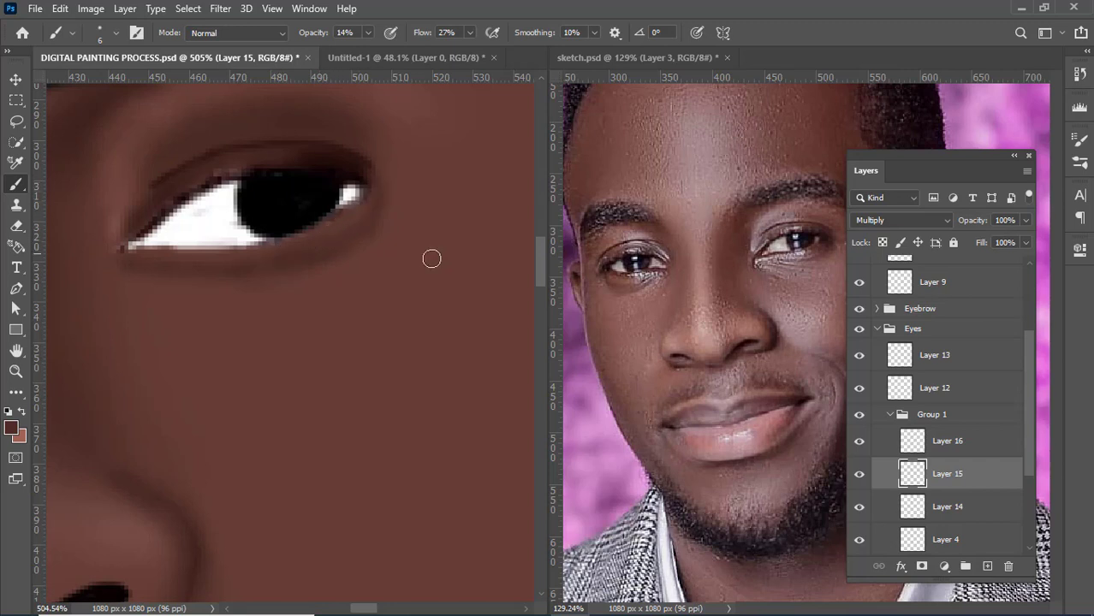
- Reset the colours and set the foreground to the lighter reddish brown ac675a sampled from the skin
{"action": "left_click", "coordinate": [12, 411]}
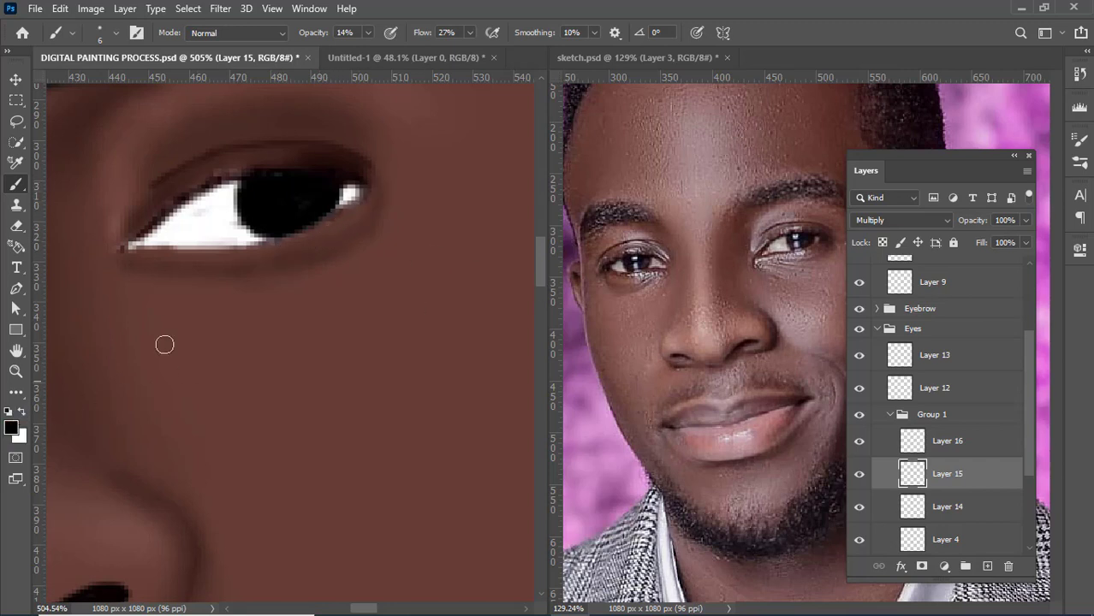
{"action": "left_click", "coordinate": [11, 426]}
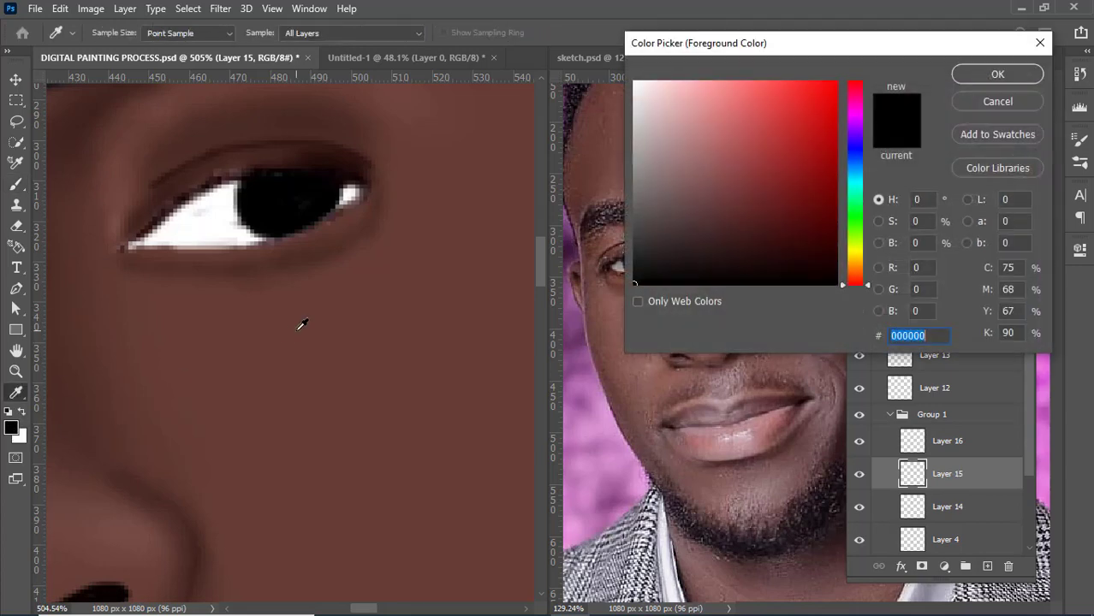
{"action": "left_click", "coordinate": [301, 323]}
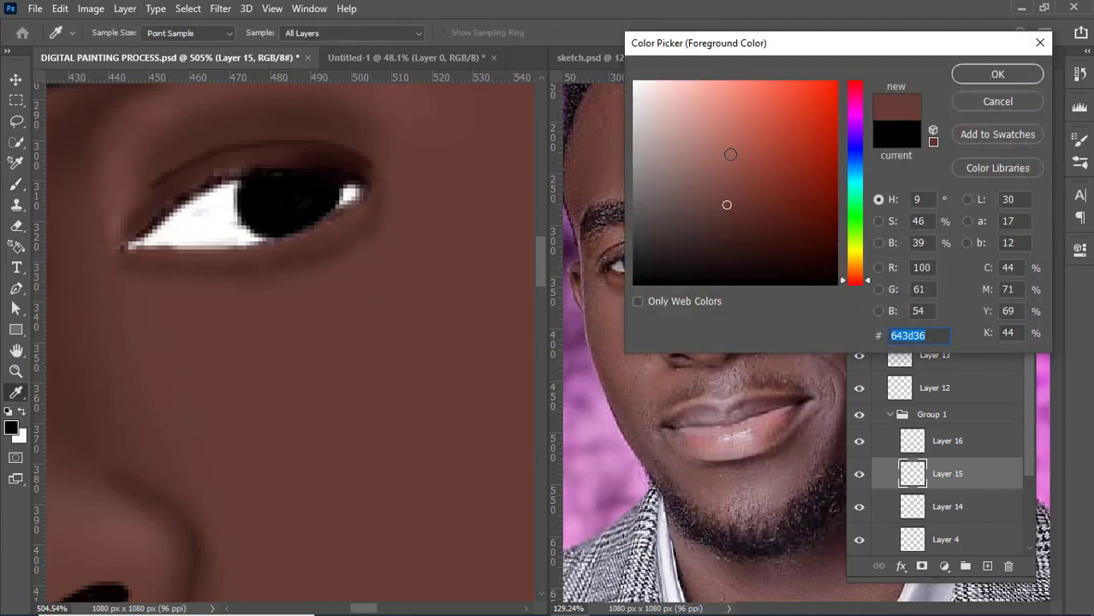
{"action": "left_click", "coordinate": [730, 147]}
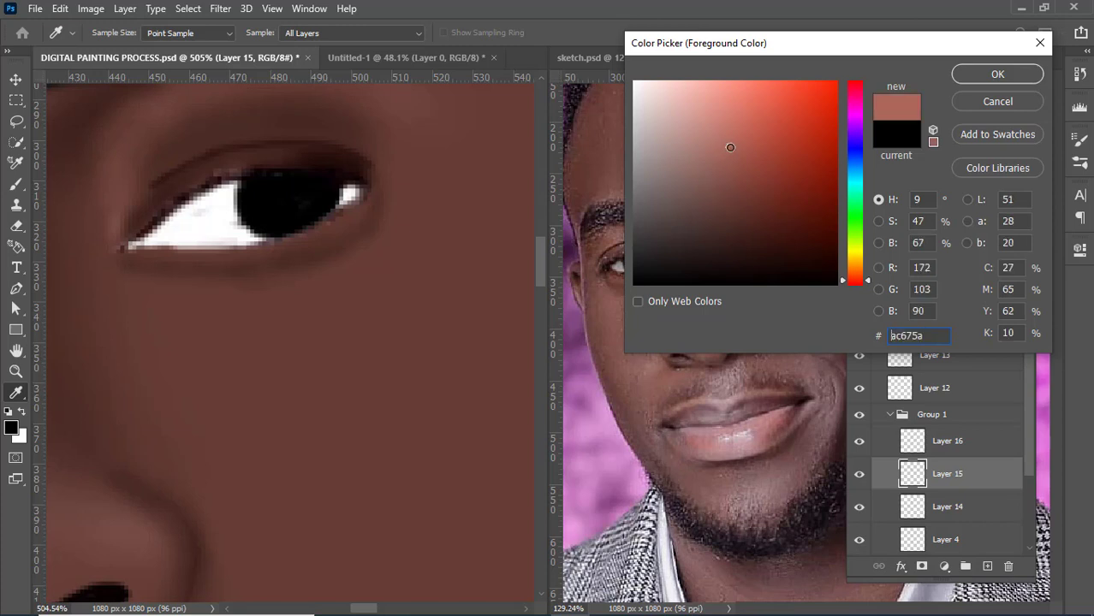
{"action": "left_click", "coordinate": [997, 75]}
- Shrink the brush for fine detail and select the Screen-mode Layer 16
{"action": "key", "text": "b"}
{"action": "scroll", "coordinate": [261, 241], "scroll_direction": "up", "scroll_amount": 1}
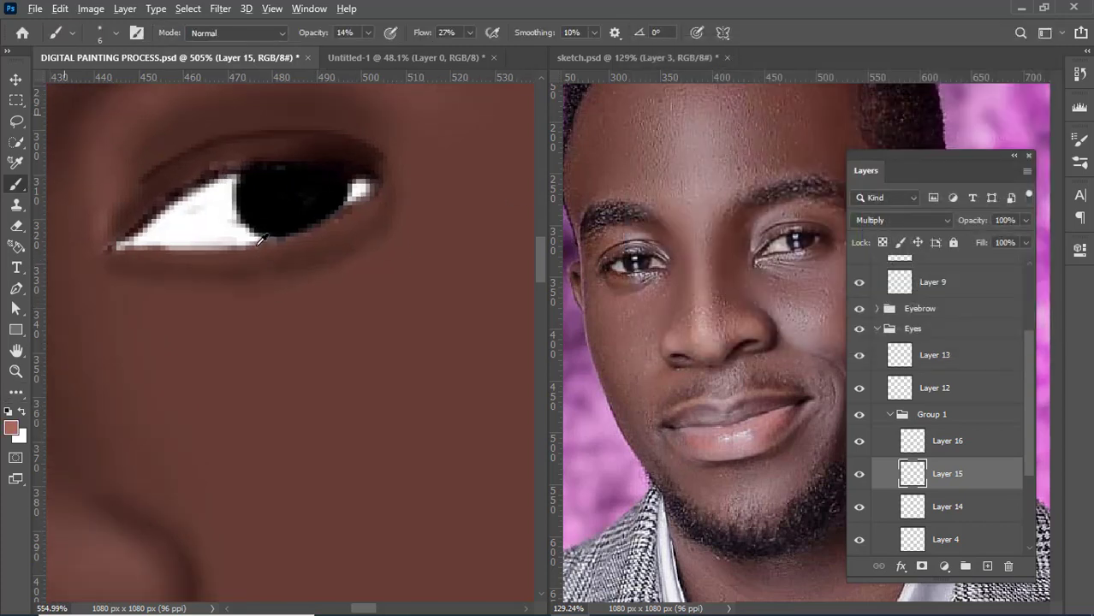
{"action": "scroll", "coordinate": [261, 241], "scroll_direction": "up", "scroll_amount": 5}
{"action": "key", "text": "bracketleft"}
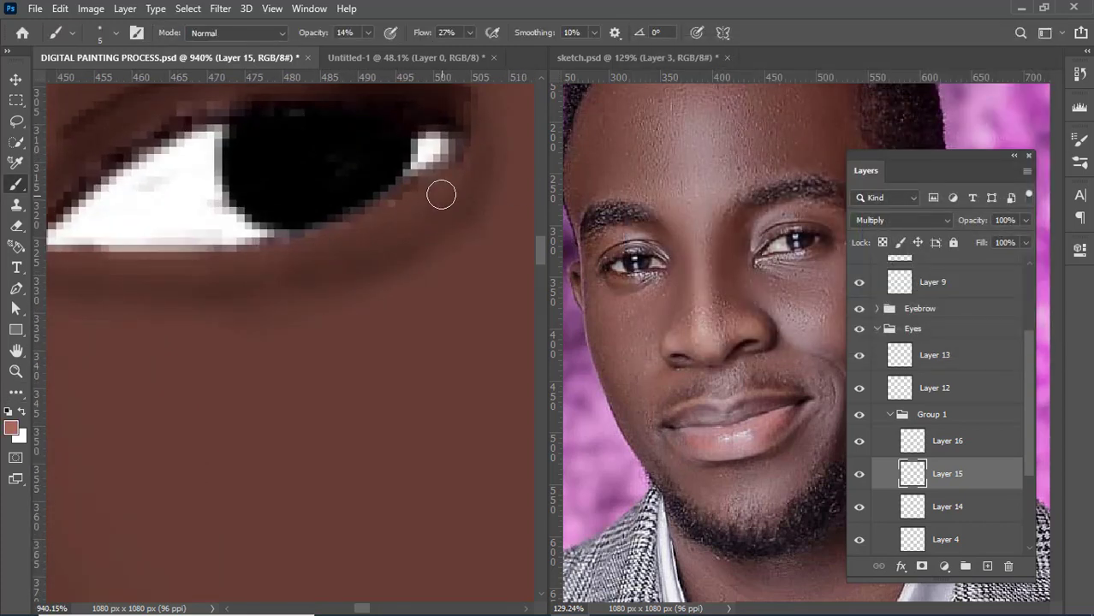
{"action": "key", "text": "bracketleft"}
{"action": "key", "text": "bracketleft"}
{"action": "left_click", "coordinate": [952, 458]}
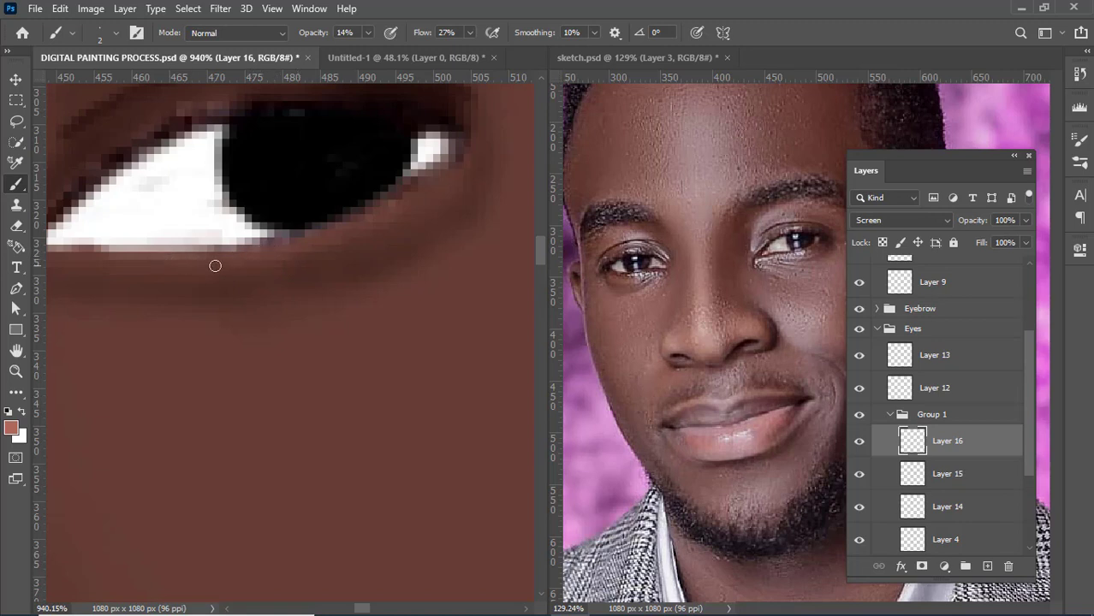
- At 41% opacity and 58% flow, paint a light highlight along the lower eyelid
{"action": "scroll", "coordinate": [343, 246], "scroll_direction": "down", "scroll_amount": 4}
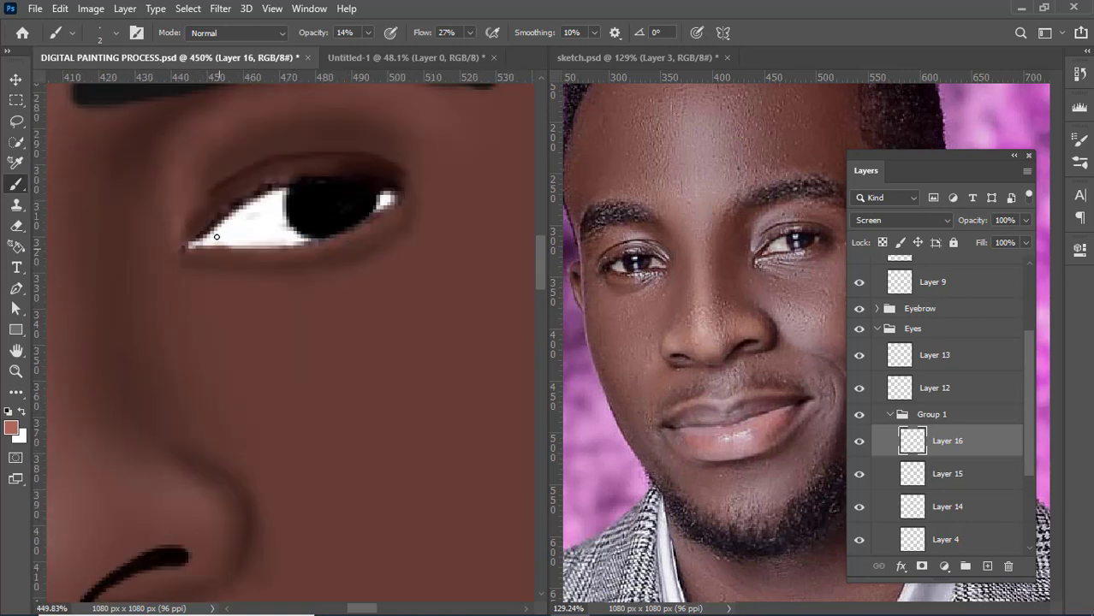
{"action": "scroll", "coordinate": [217, 236], "scroll_direction": "up", "scroll_amount": 3}
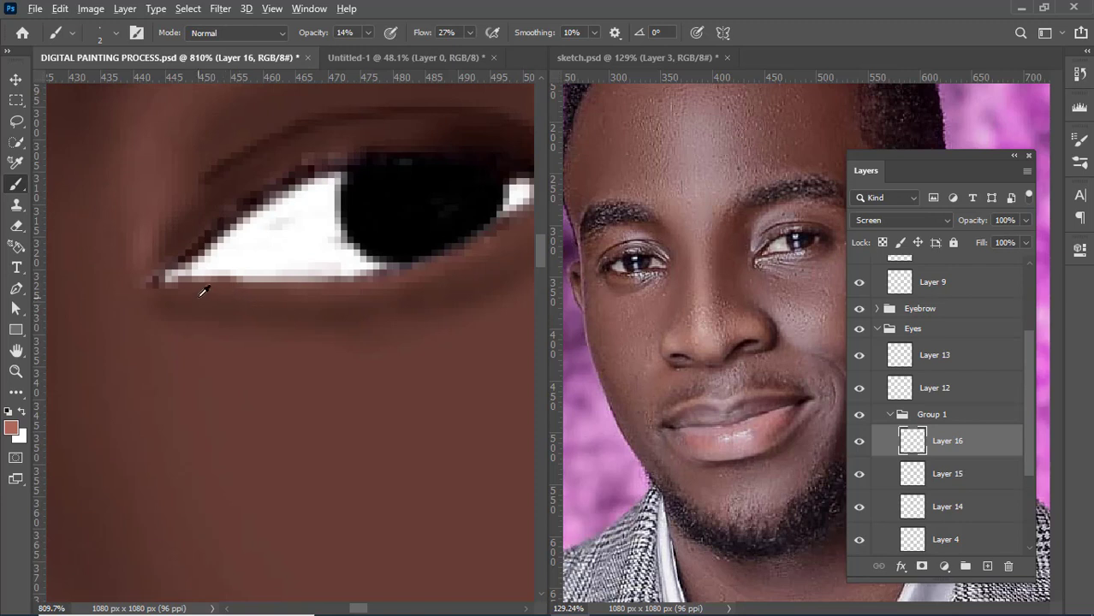
{"action": "scroll", "coordinate": [177, 294], "scroll_direction": "up", "scroll_amount": 1}
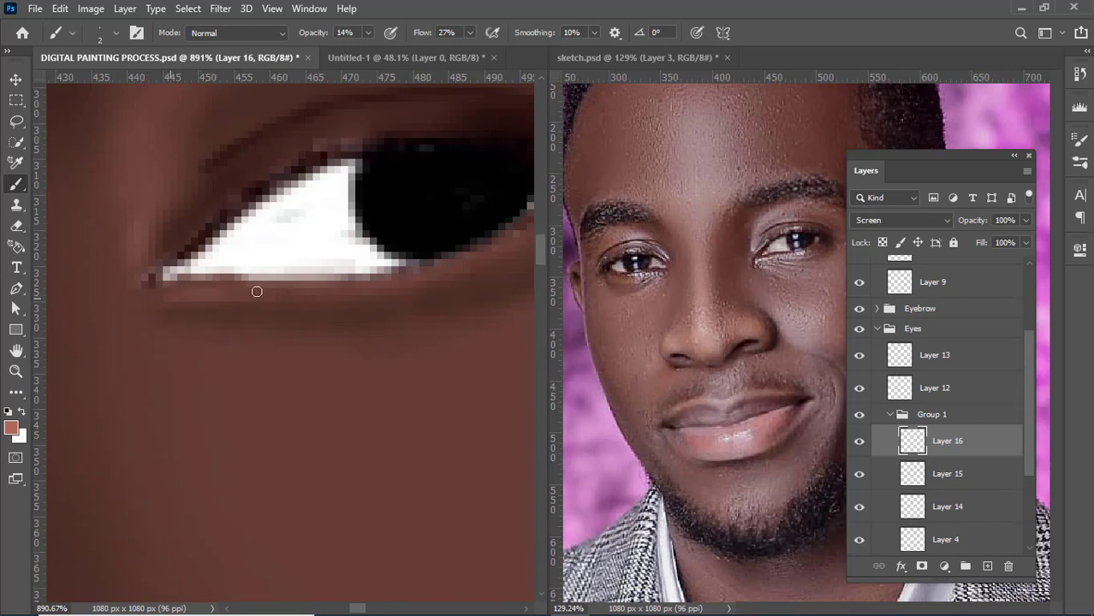
{"action": "scroll", "coordinate": [366, 281], "scroll_direction": "down", "scroll_amount": 8}
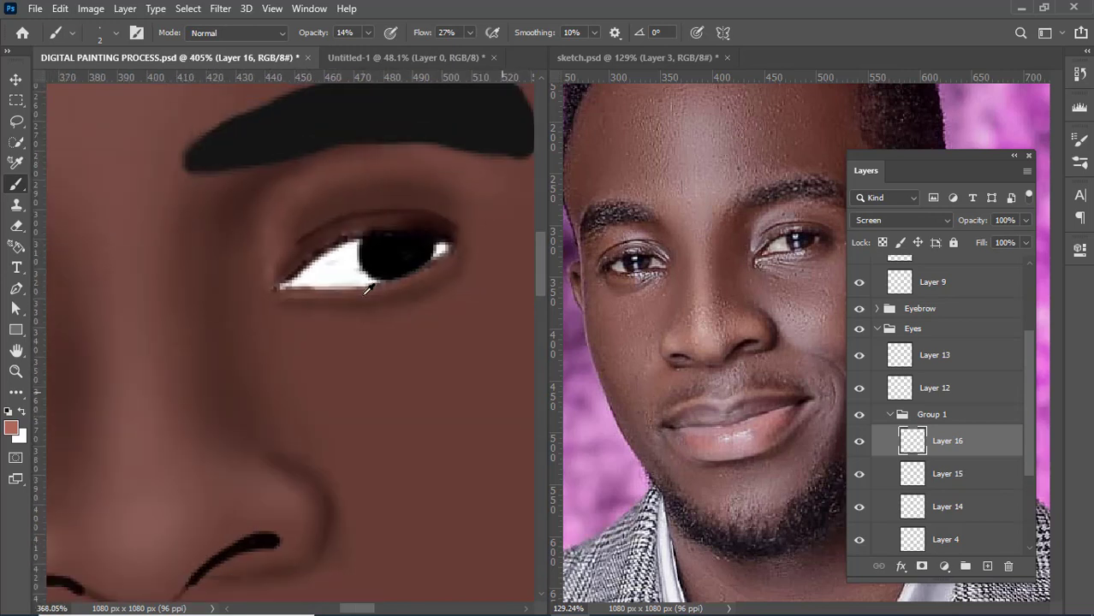
{"action": "scroll", "coordinate": [418, 306], "scroll_direction": "up", "scroll_amount": 7}
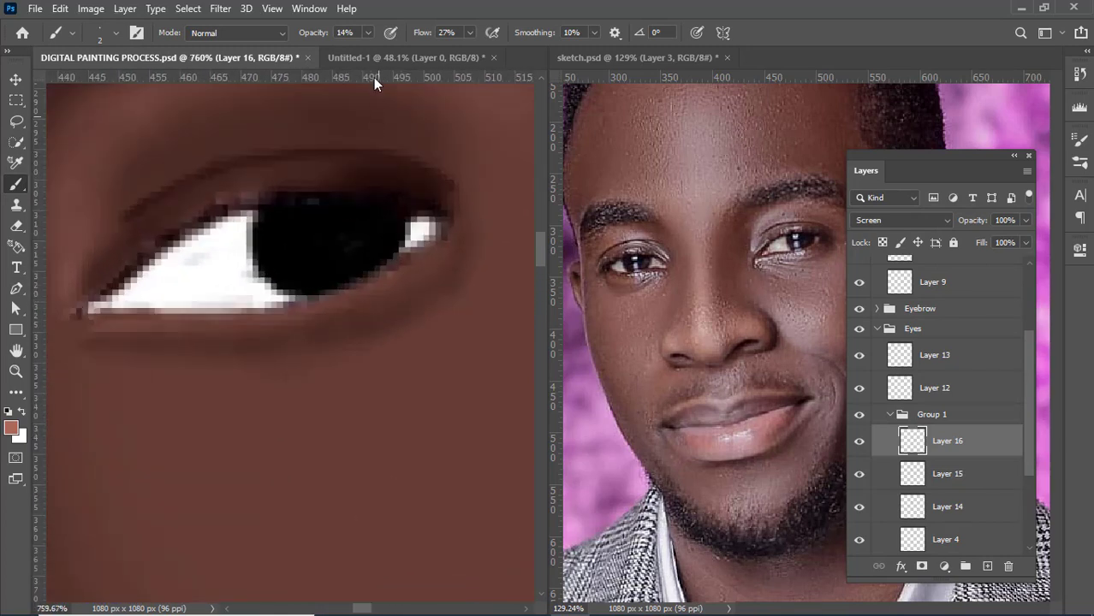
{"action": "left_click_drag", "start_coordinate": [319, 34], "coordinate": [344, 31]}
{"action": "left_click_drag", "start_coordinate": [419, 34], "coordinate": [443, 31]}
{"action": "mouse_move", "coordinate": [121, 322]}
{"action": "left_mouse_down"}
{"action": "mouse_move", "coordinate": [105, 319]}
{"action": "mouse_move", "coordinate": [200, 329]}
{"action": "left_mouse_up"}
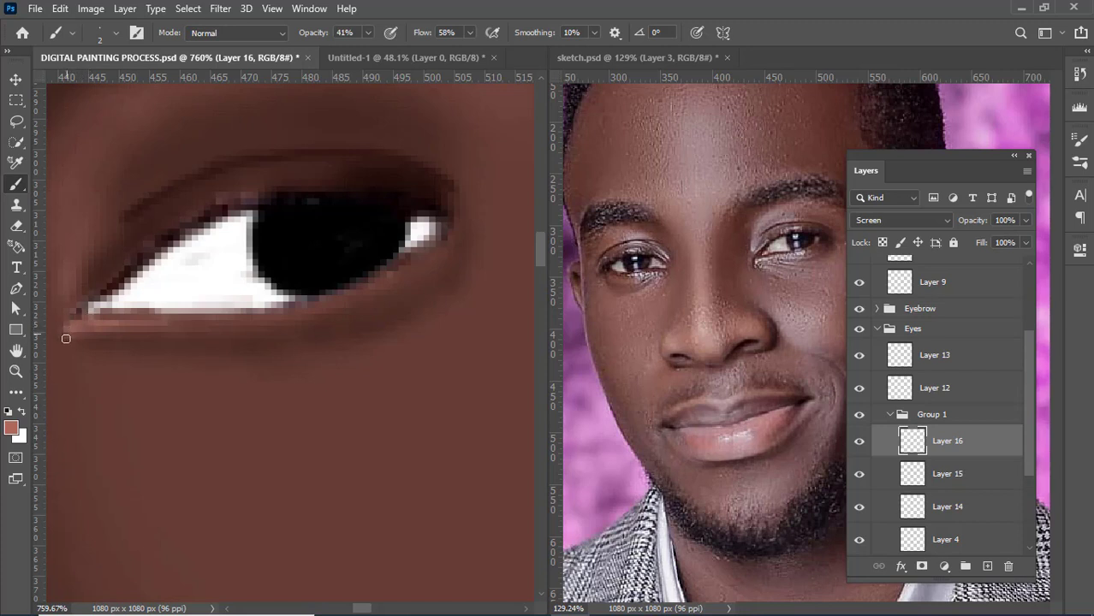
- Zoom in and out to check the eye shading against the whole face
{"action": "scroll", "coordinate": [174, 330], "scroll_direction": "down", "scroll_amount": 4}
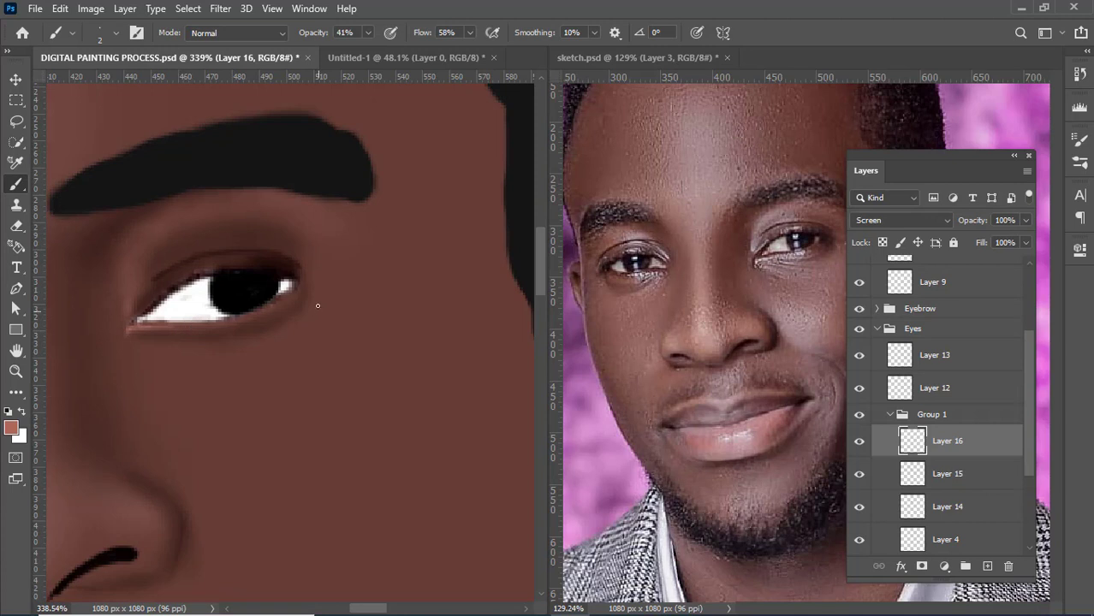
{"action": "scroll", "coordinate": [293, 301], "scroll_direction": "up", "scroll_amount": 4}
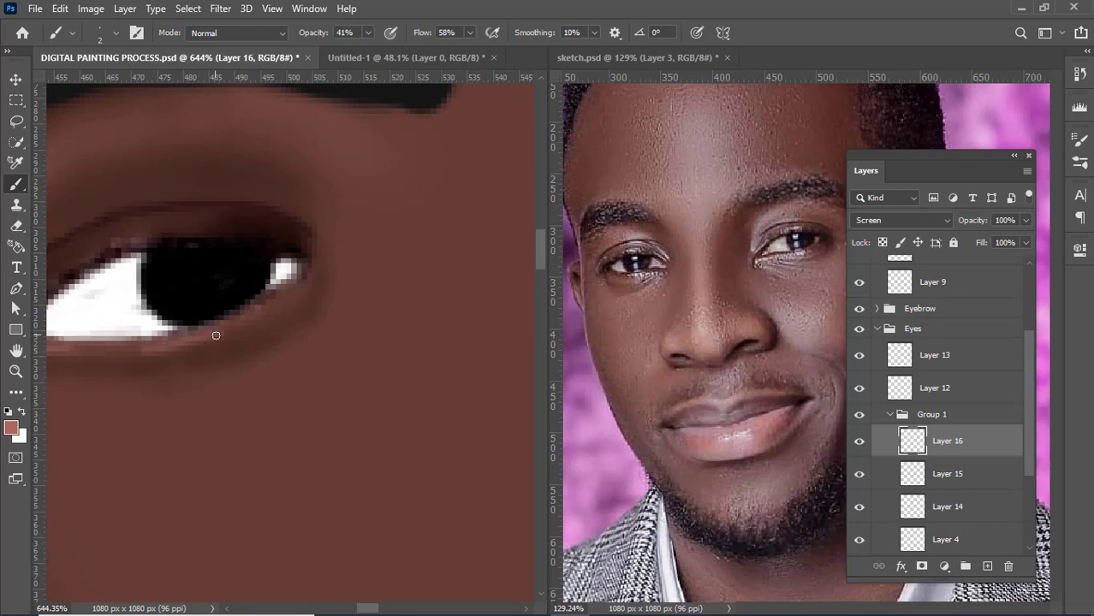
{"action": "scroll", "coordinate": [325, 301], "scroll_direction": "down", "scroll_amount": 4}
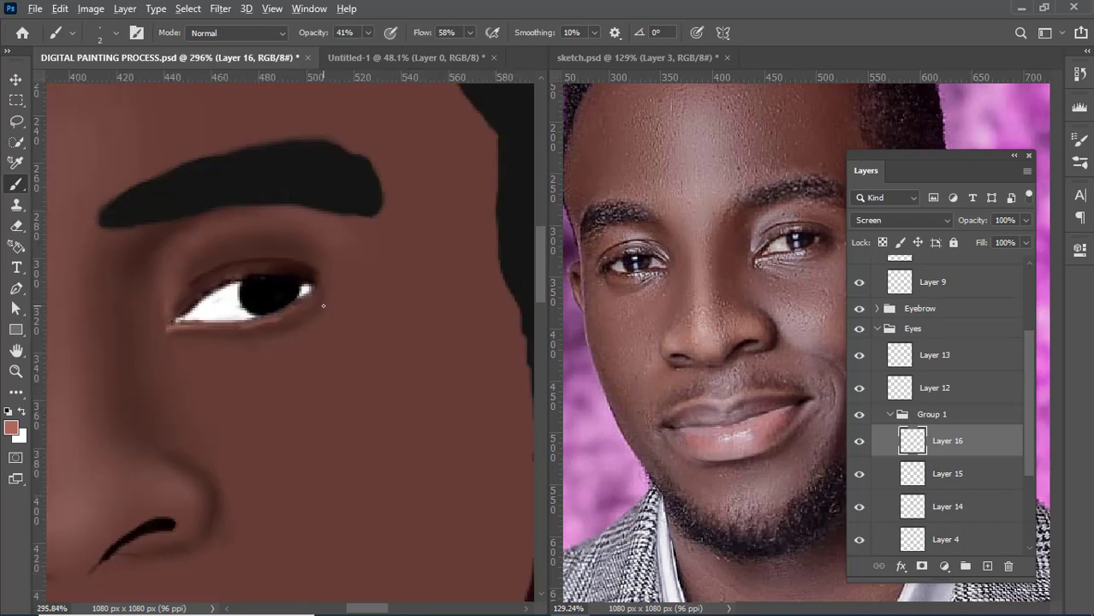
{"action": "scroll", "coordinate": [324, 305], "scroll_direction": "down", "scroll_amount": 4}
{"action": "scroll", "coordinate": [325, 301], "scroll_direction": "down", "scroll_amount": 3}
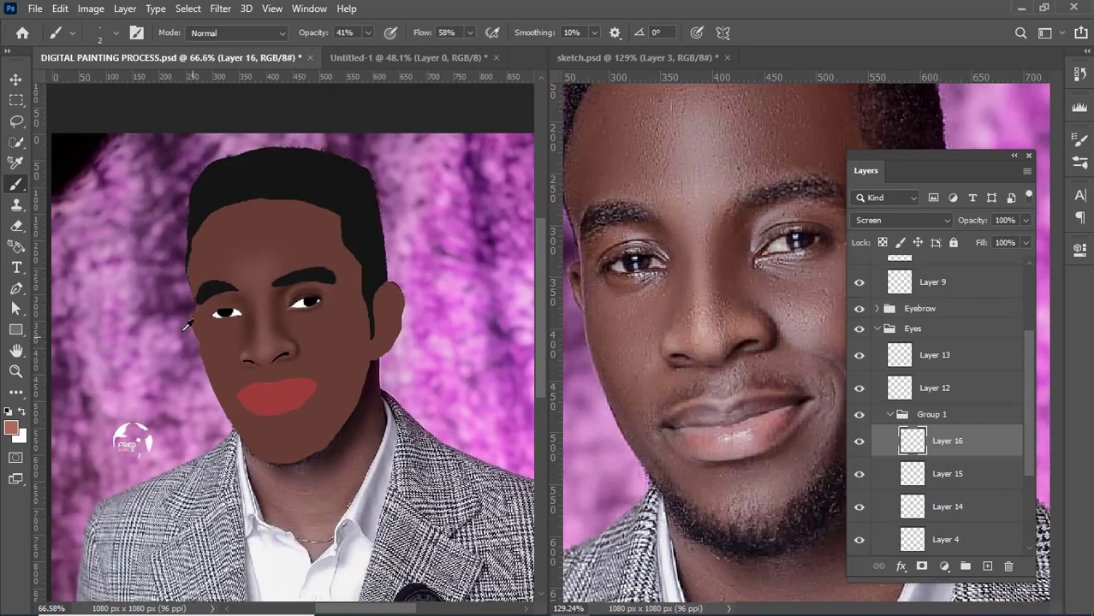
{"action": "scroll", "coordinate": [188, 321], "scroll_direction": "up", "scroll_amount": 3}
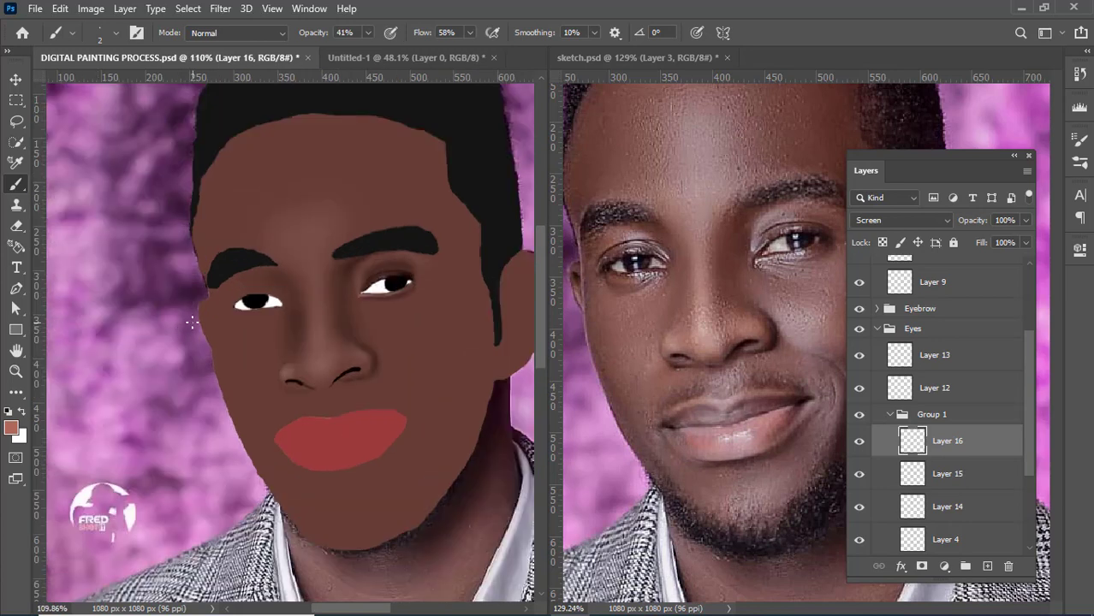
- Zoom into the reference photo's eyes and centre the painted left eye beside it
{"action": "left_click_drag", "start_coordinate": [480, 308], "coordinate": [387, 314]}
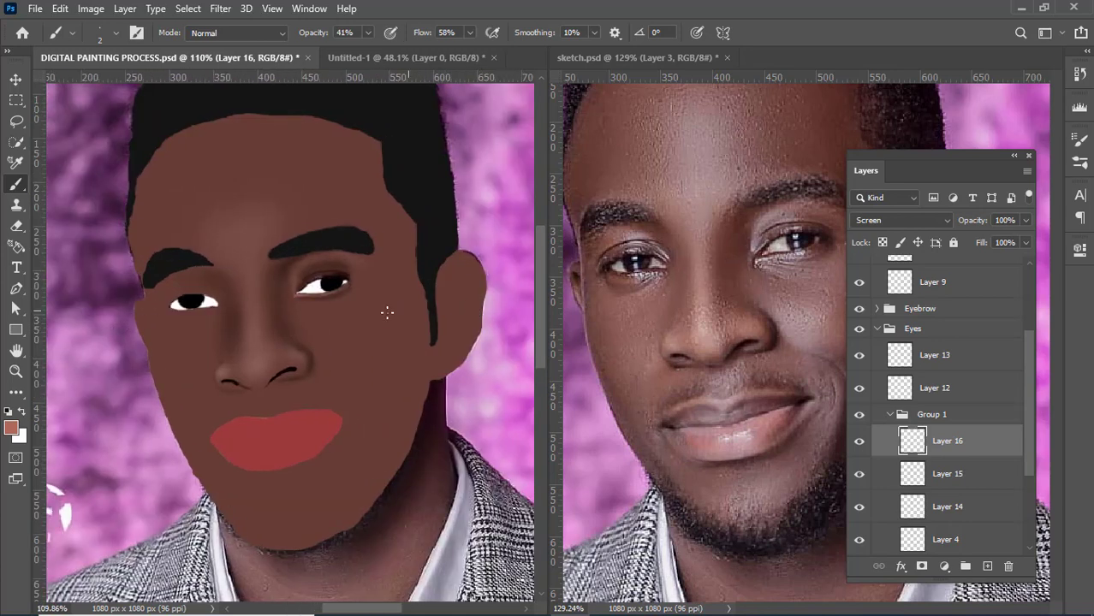
{"action": "left_click", "coordinate": [824, 257]}
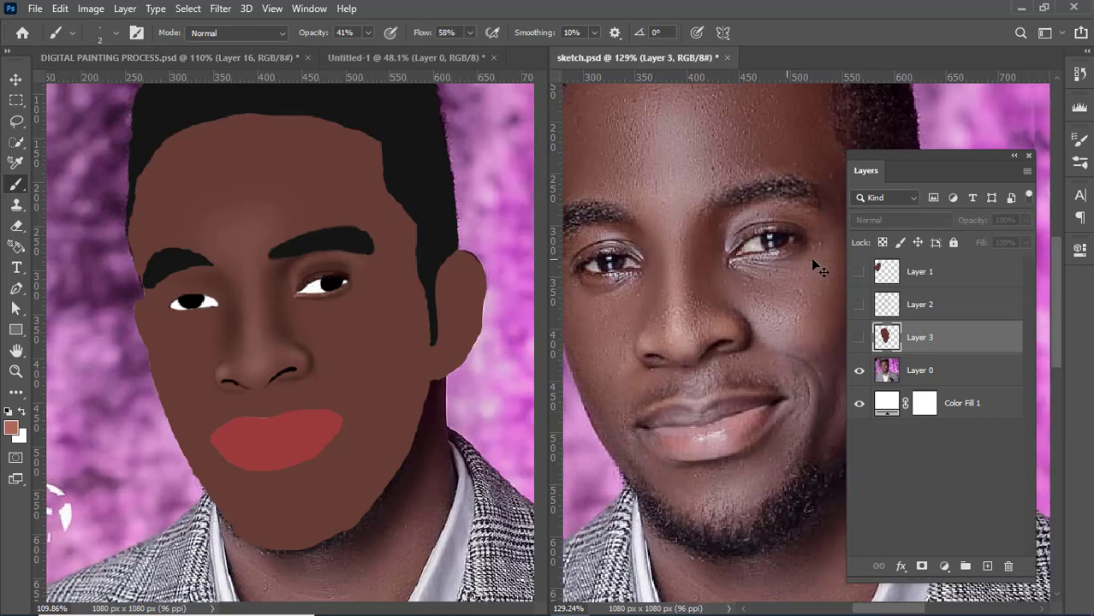
{"action": "left_click_drag", "start_coordinate": [811, 258], "coordinate": [723, 262]}
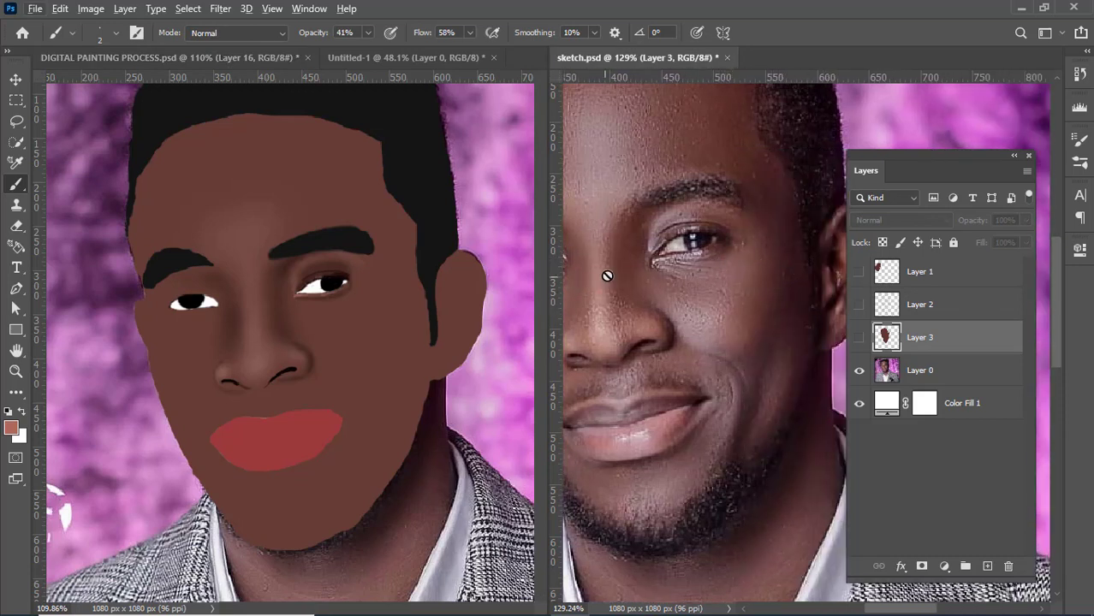
{"action": "scroll", "coordinate": [648, 274], "scroll_direction": "up", "scroll_amount": 3}
{"action": "left_click", "coordinate": [318, 322]}
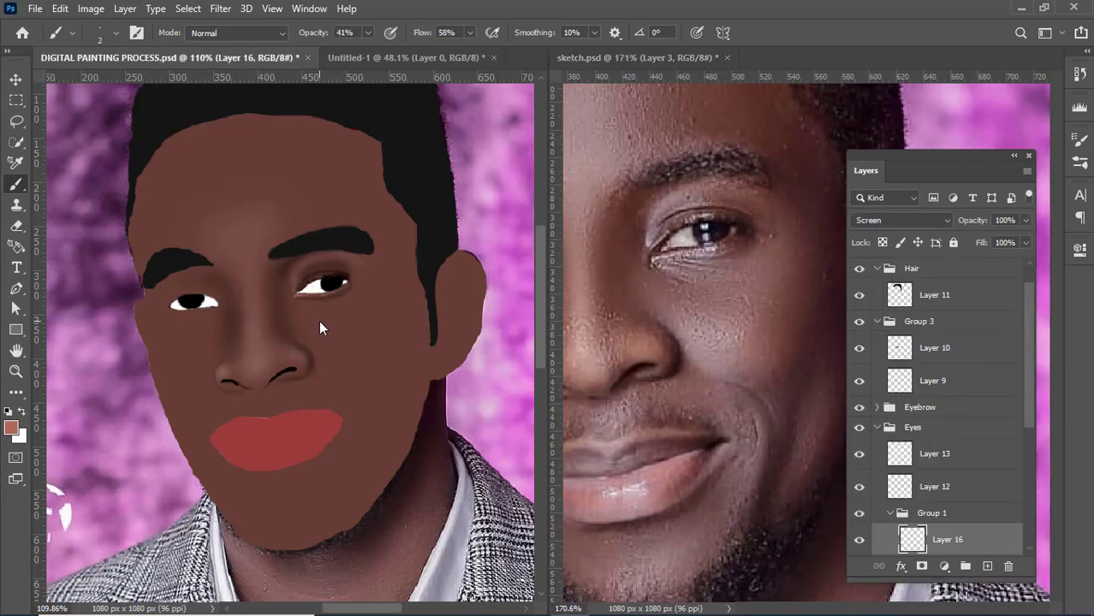
{"action": "scroll", "coordinate": [352, 311], "scroll_direction": "down", "scroll_amount": 5}
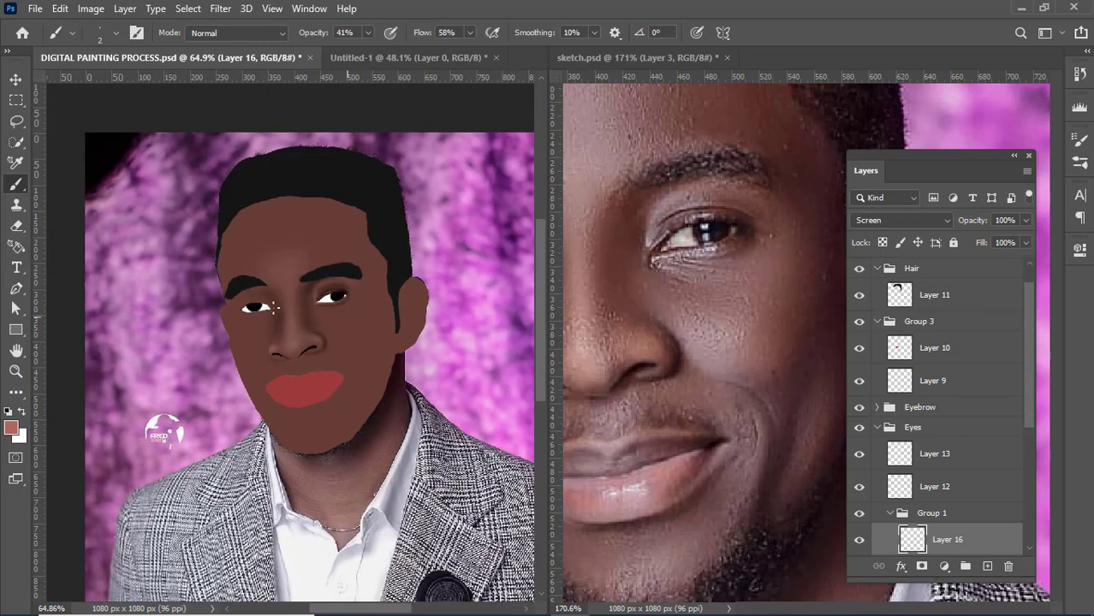
{"action": "scroll", "coordinate": [275, 306], "scroll_direction": "up", "scroll_amount": 7}
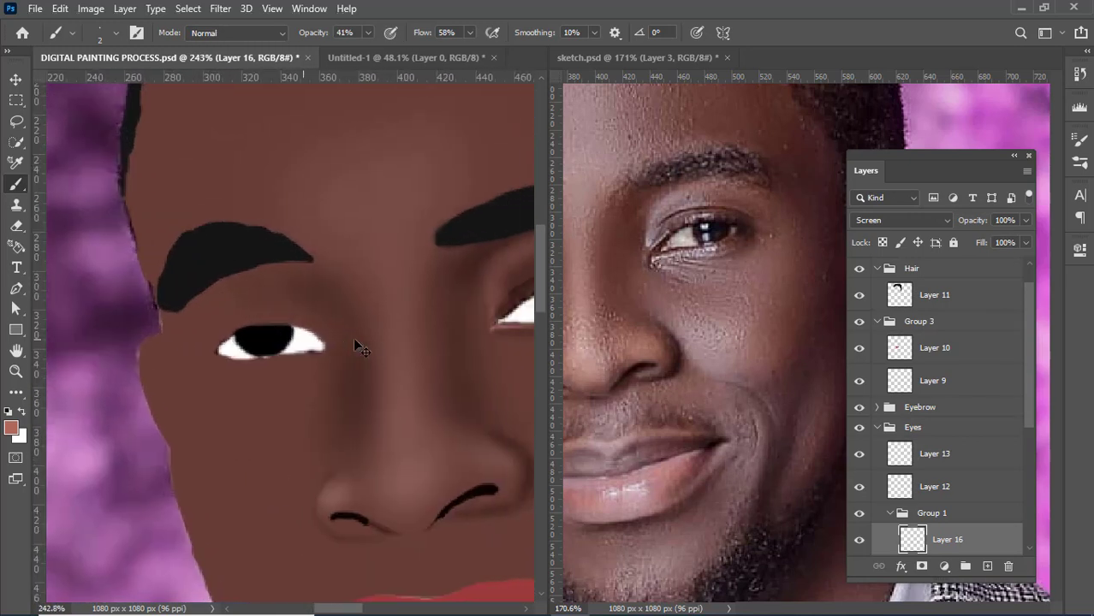
{"action": "left_click_drag", "start_coordinate": [355, 341], "coordinate": [289, 341]}
- Enlarge the reference eye further, then hide and show Layer 16 to compare the shading
{"action": "left_click", "coordinate": [601, 277]}
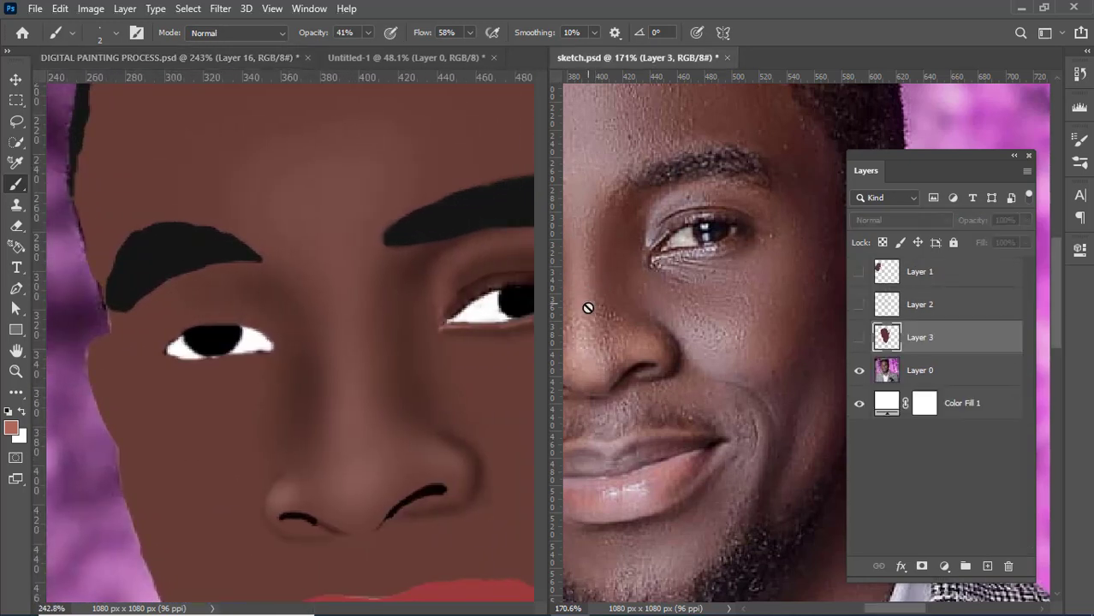
{"action": "scroll", "coordinate": [586, 308], "scroll_direction": "left", "scroll_amount": 6}
{"action": "scroll", "coordinate": [586, 306], "scroll_direction": "up", "scroll_amount": 2}
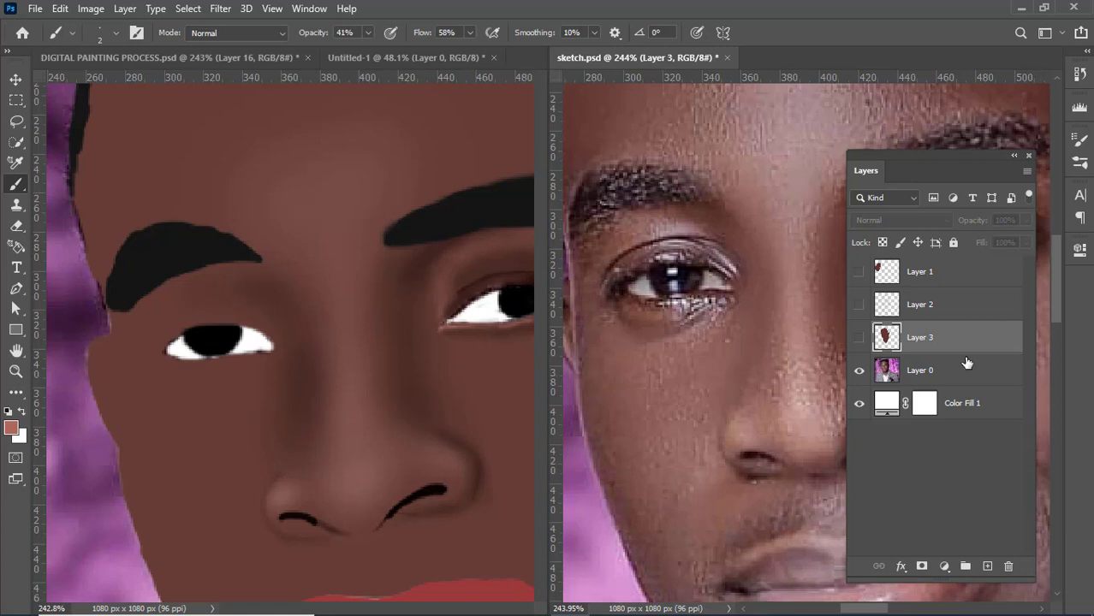
{"action": "left_click", "coordinate": [248, 342]}
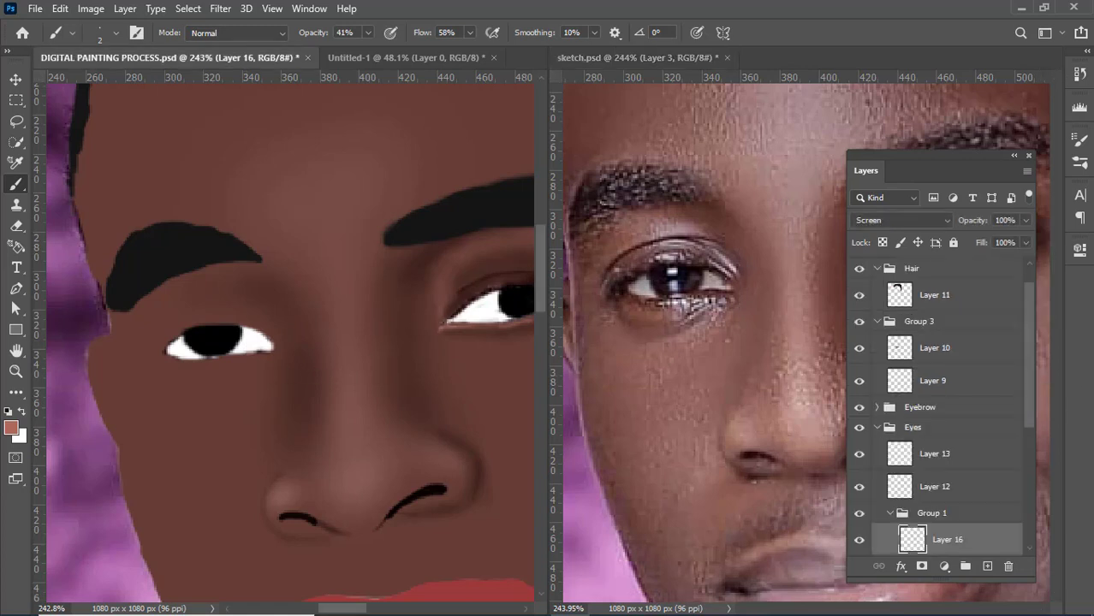
{"action": "scroll", "coordinate": [948, 365], "scroll_direction": "down", "scroll_amount": 3}
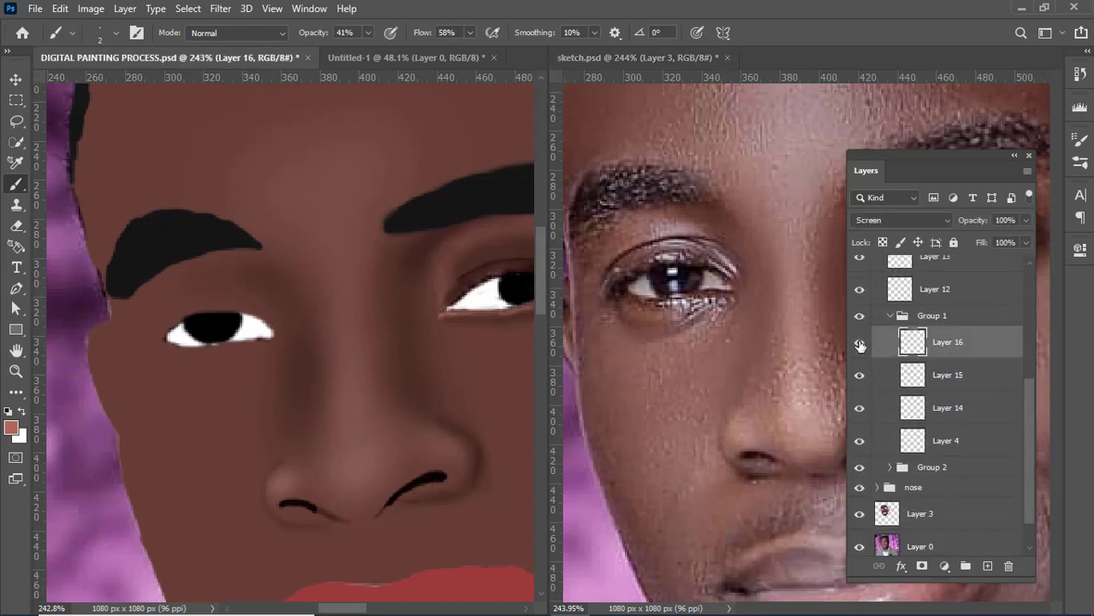
{"action": "left_click", "coordinate": [860, 343]}
{"action": "left_click", "coordinate": [860, 343]}
{"action": "key", "text": "v"}
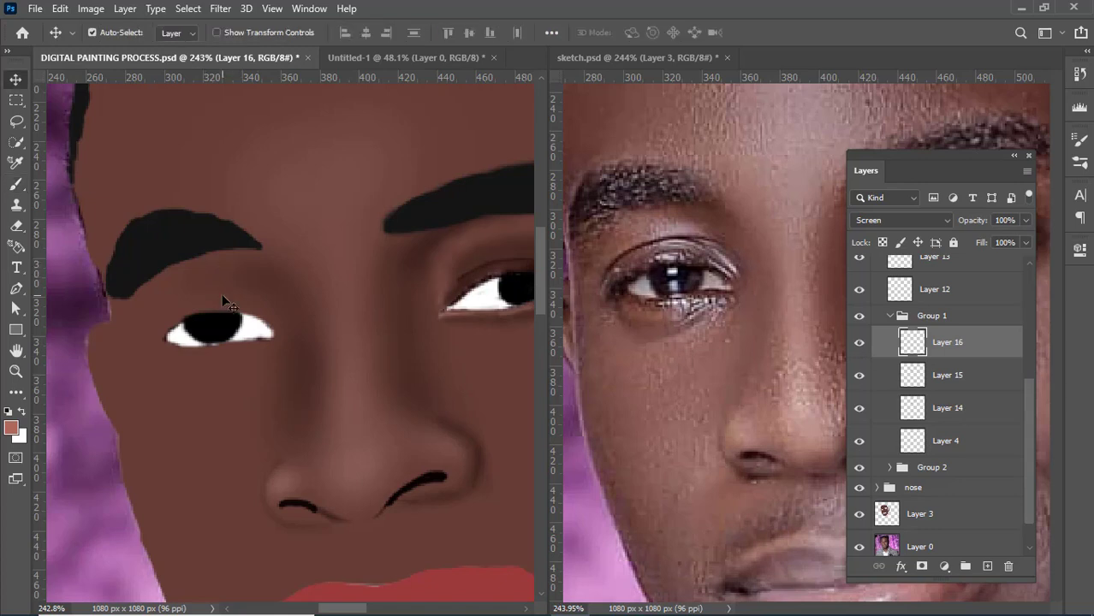
{"action": "left_click", "coordinate": [225, 292]}
{"action": "left_click", "coordinate": [220, 333]}
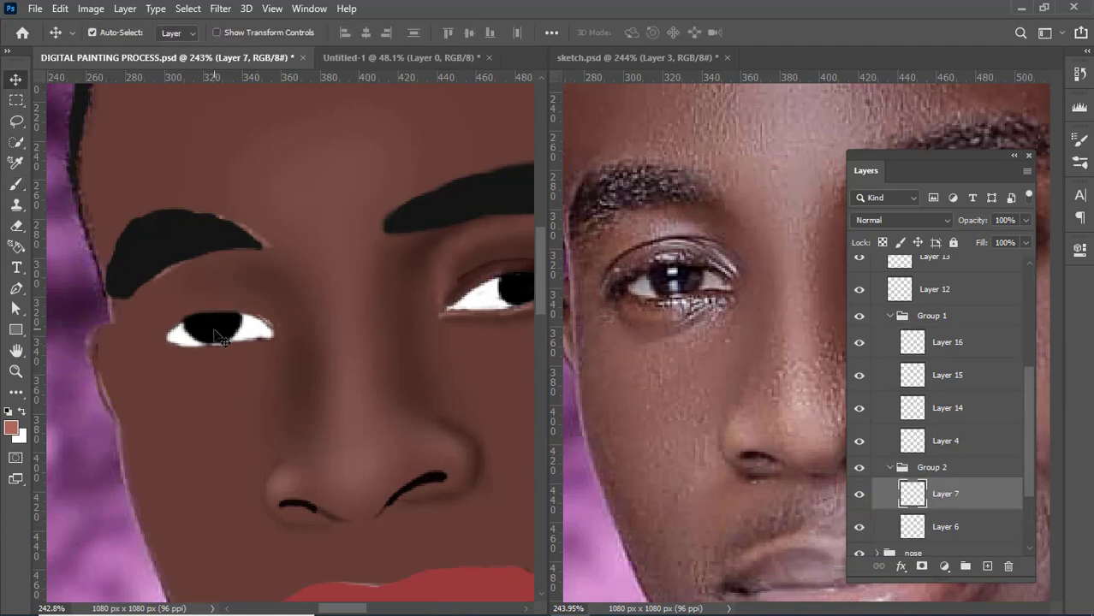
{"action": "scroll", "coordinate": [1032, 482], "scroll_direction": "down", "scroll_amount": 3}
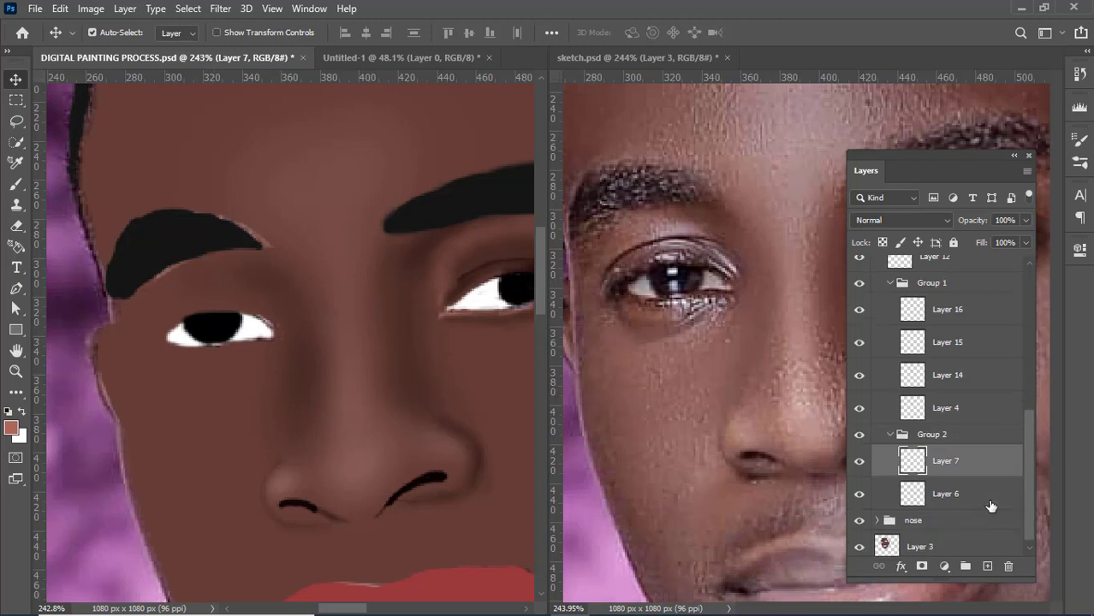
{"action": "left_click", "coordinate": [987, 566]}
{"action": "left_click", "coordinate": [988, 566]}
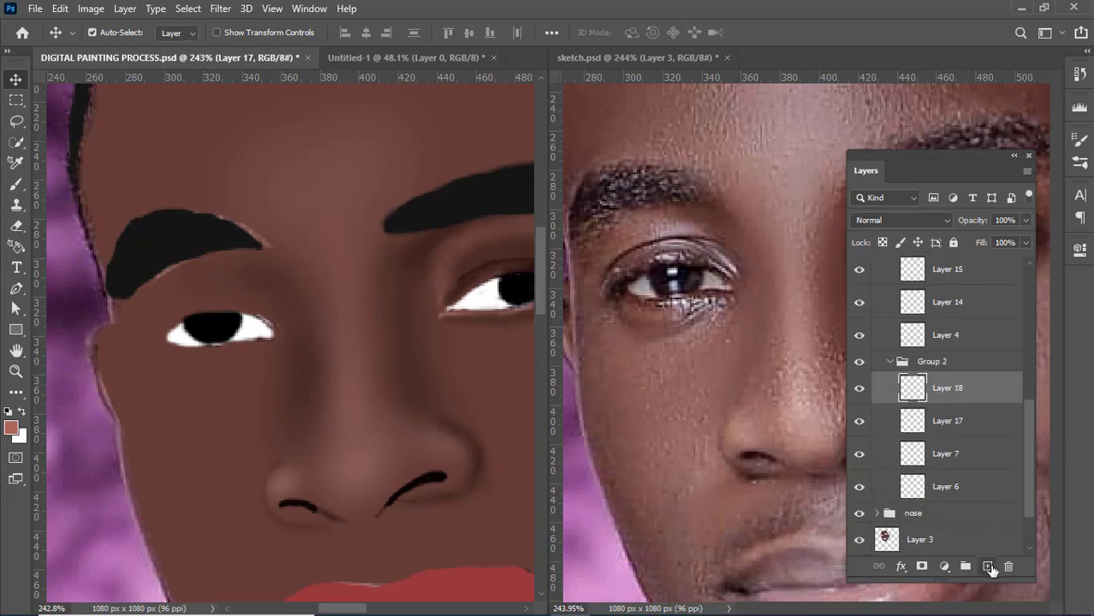
{"action": "left_click", "coordinate": [860, 363]}
{"action": "left_click", "coordinate": [860, 364]}
{"action": "scroll", "coordinate": [192, 313], "scroll_direction": "up", "scroll_amount": 3}
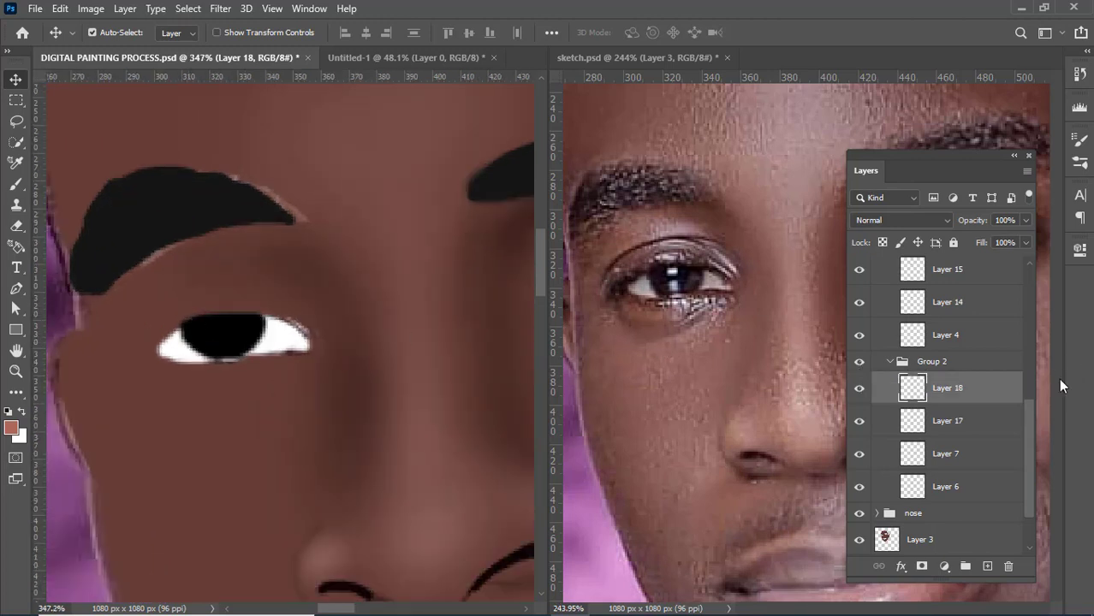
{"action": "left_click", "coordinate": [15, 185]}
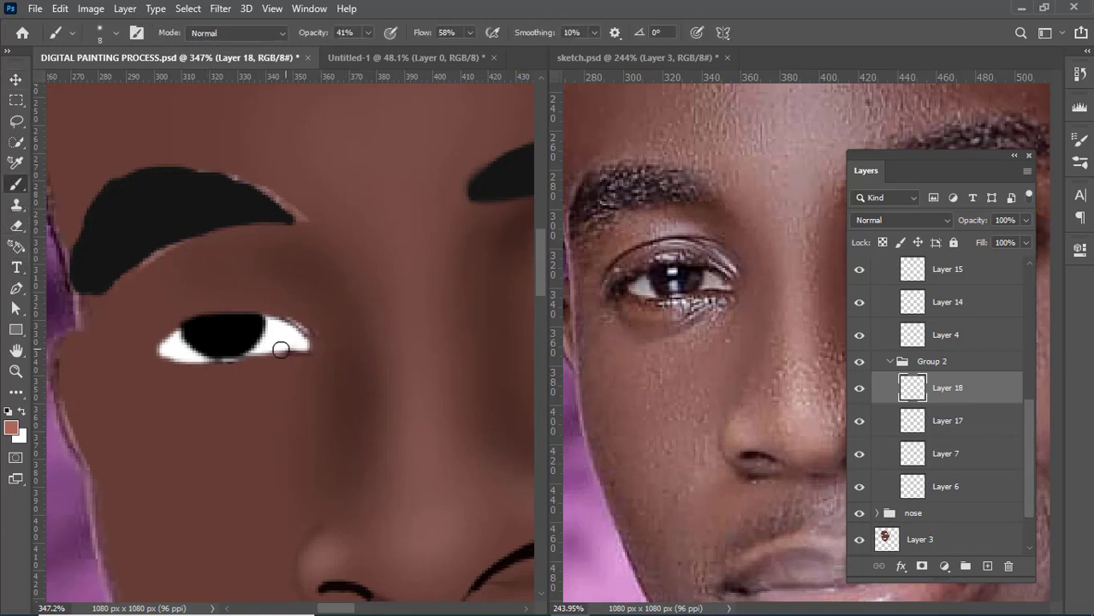
{"action": "scroll", "coordinate": [281, 349], "scroll_direction": "right", "scroll_amount": 6}
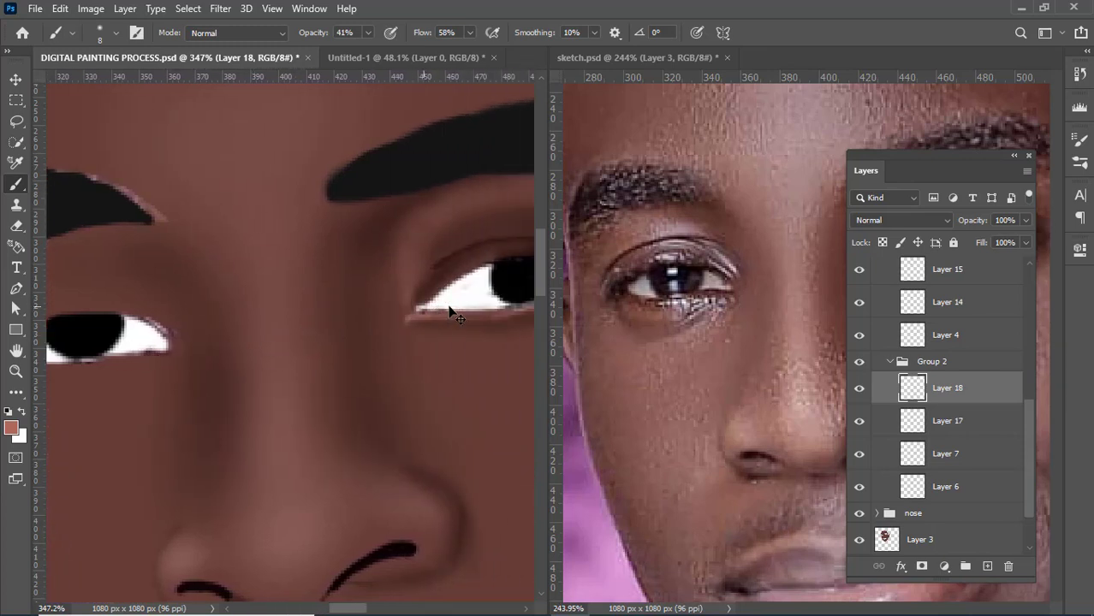
{"action": "scroll", "coordinate": [451, 314], "scroll_direction": "right", "scroll_amount": 1}
{"action": "scroll", "coordinate": [73, 343], "scroll_direction": "left", "scroll_amount": 2}
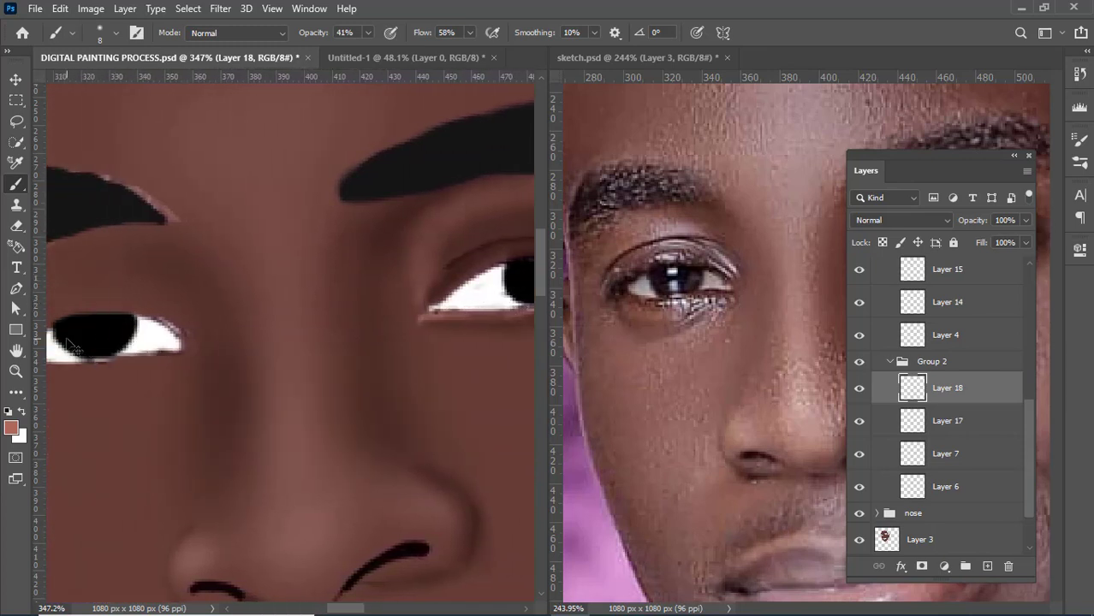
{"action": "scroll", "coordinate": [161, 359], "scroll_direction": "right", "scroll_amount": 5}
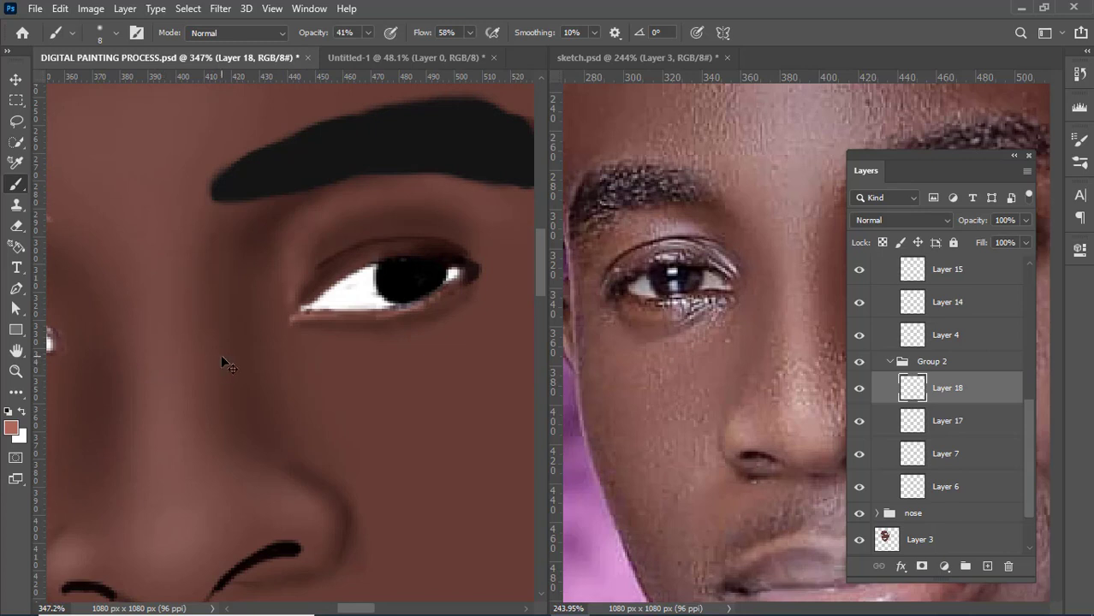
{"action": "scroll", "coordinate": [221, 360], "scroll_direction": "left", "scroll_amount": 5}
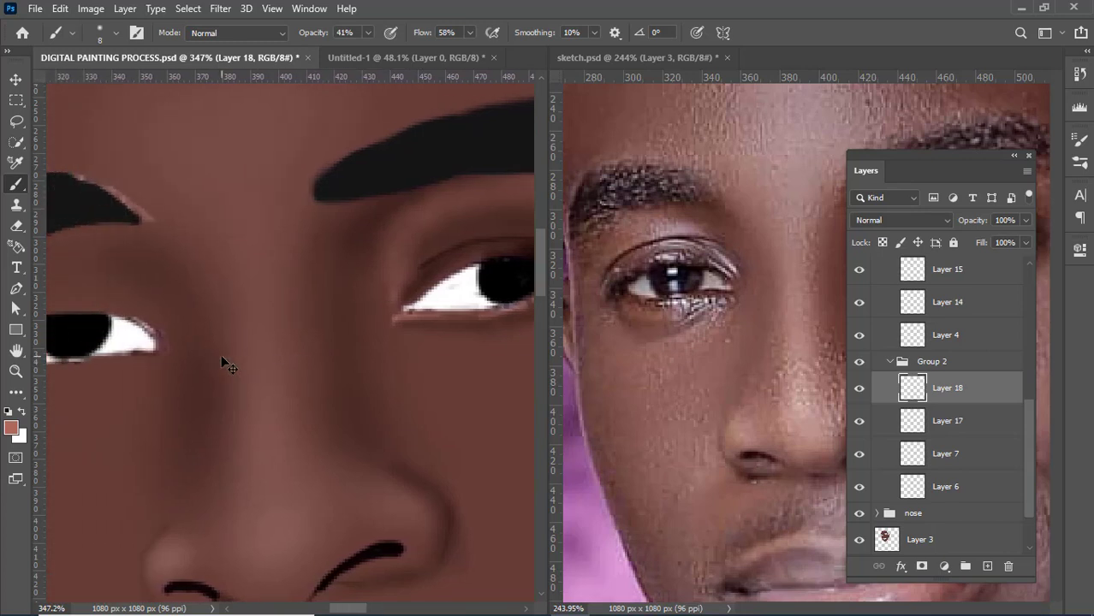
{"action": "scroll", "coordinate": [221, 358], "scroll_direction": "down", "scroll_amount": 5}
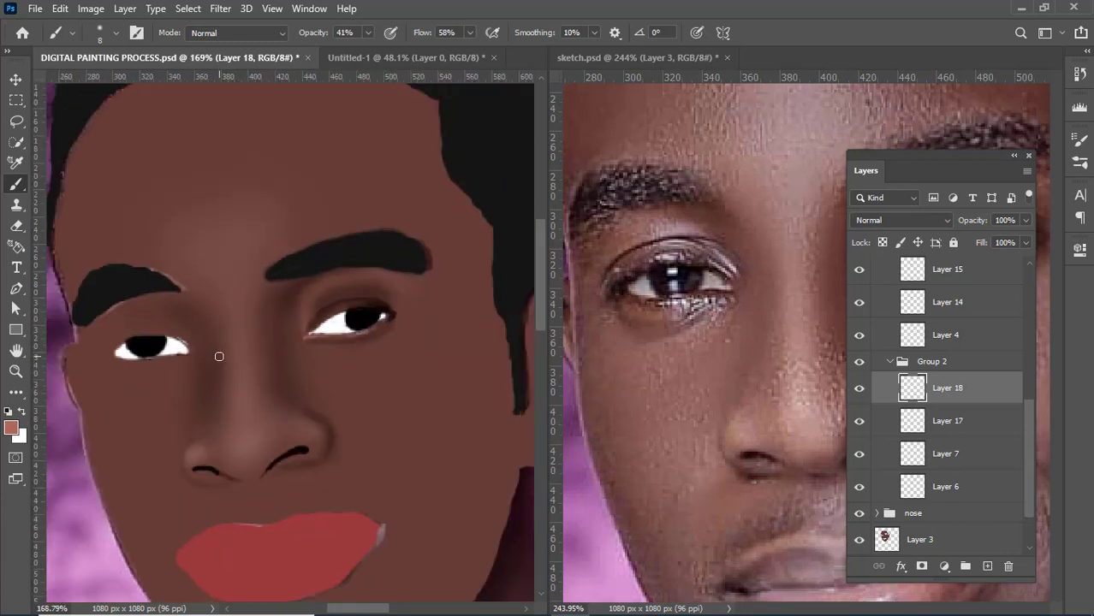
{"action": "key", "text": "ctrl+comma"}
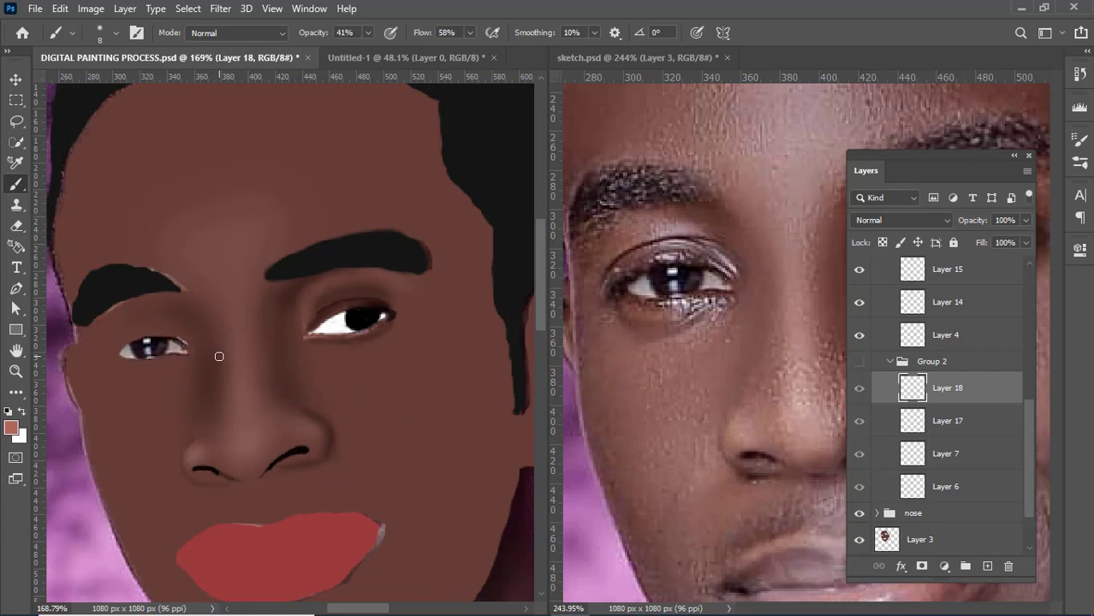
{"action": "key", "text": "ctrl+z"}
{"action": "key", "text": "ctrl+z"}
{"action": "key", "text": "ctrl+z"}
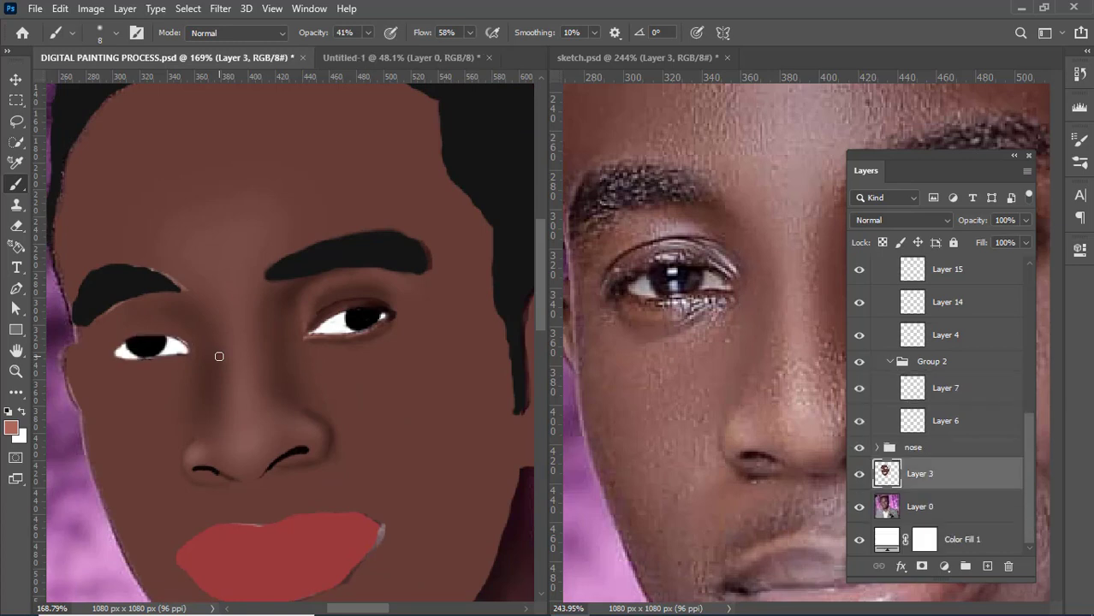
{"action": "key", "text": "ctrl+z"}
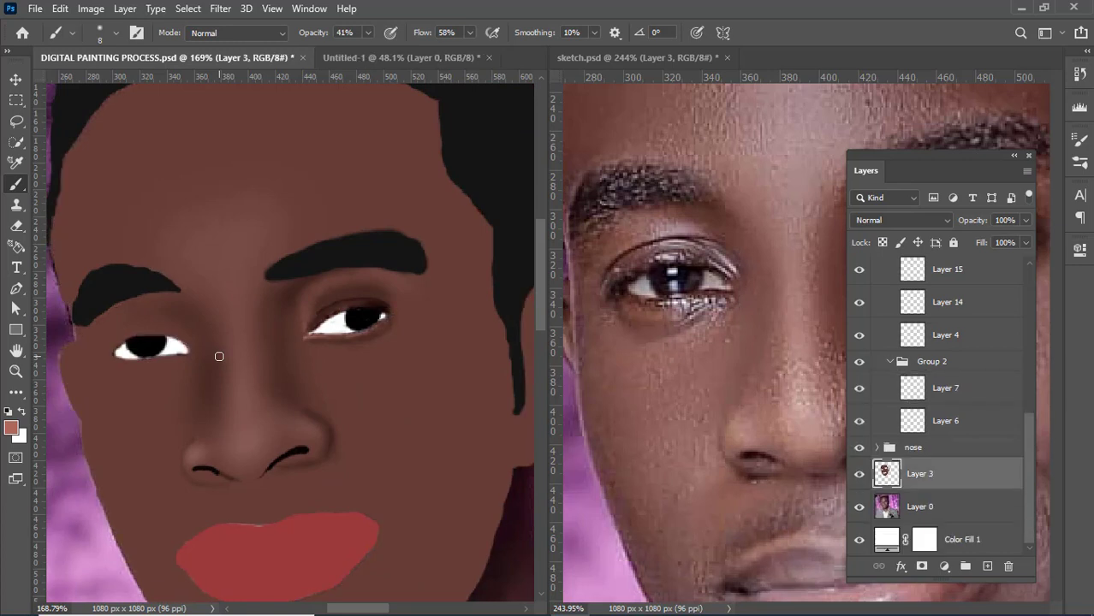
{"action": "scroll", "coordinate": [103, 342], "scroll_direction": "up", "scroll_amount": 3}
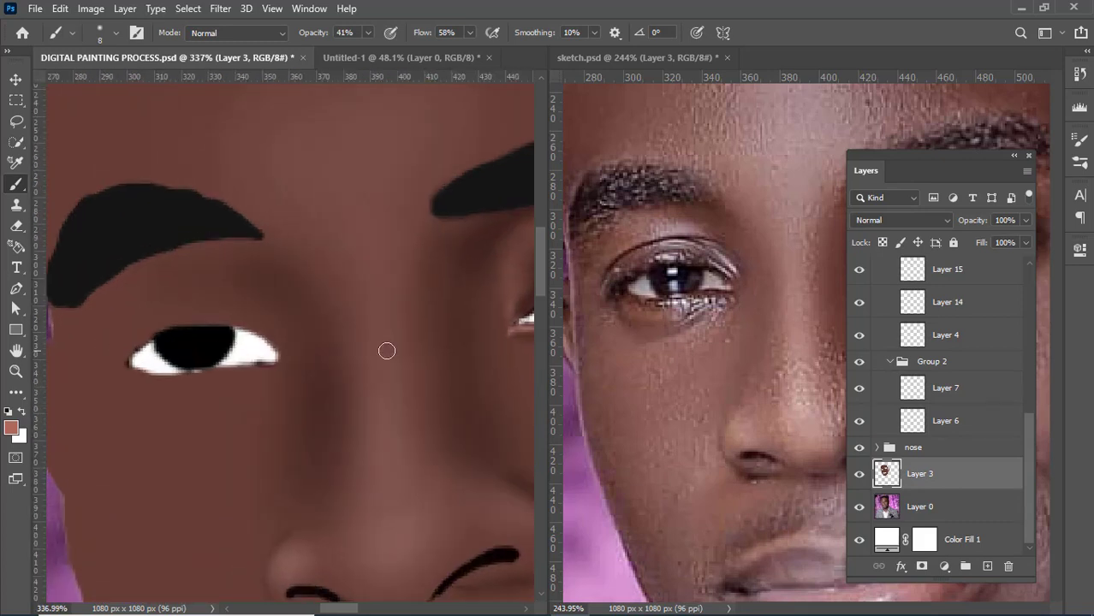
{"action": "scroll", "coordinate": [291, 383], "scroll_direction": "right", "scroll_amount": 4}
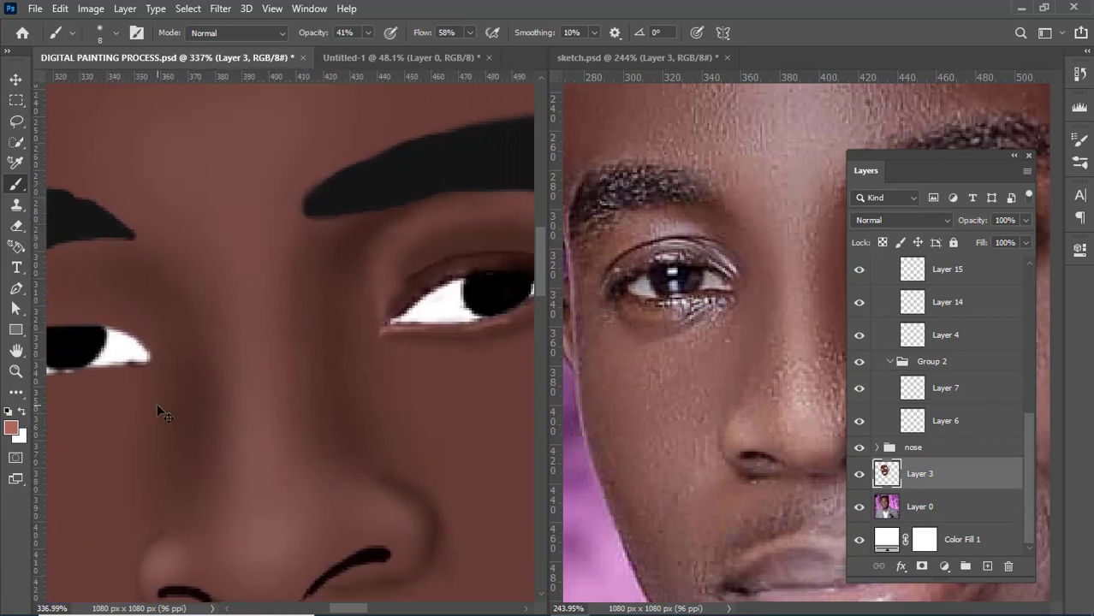
{"action": "scroll", "coordinate": [156, 403], "scroll_direction": "left", "scroll_amount": 3}
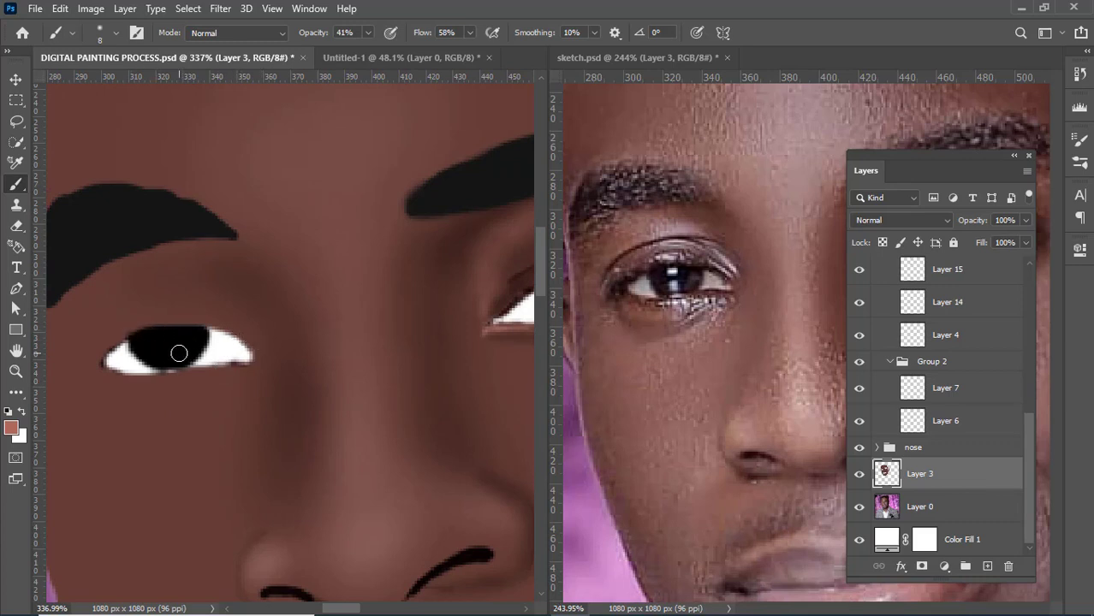
{"action": "scroll", "coordinate": [464, 359], "scroll_direction": "right", "scroll_amount": 3}
{"action": "scroll", "coordinate": [420, 313], "scroll_direction": "left", "scroll_amount": 3}
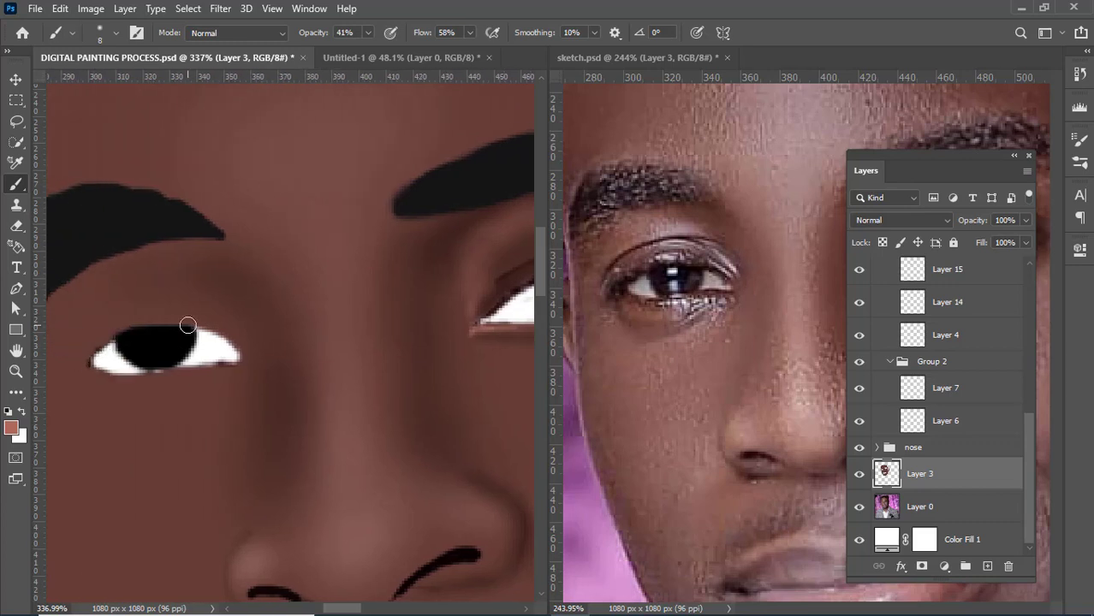
{"action": "scroll", "coordinate": [187, 326], "scroll_direction": "up", "scroll_amount": 4}
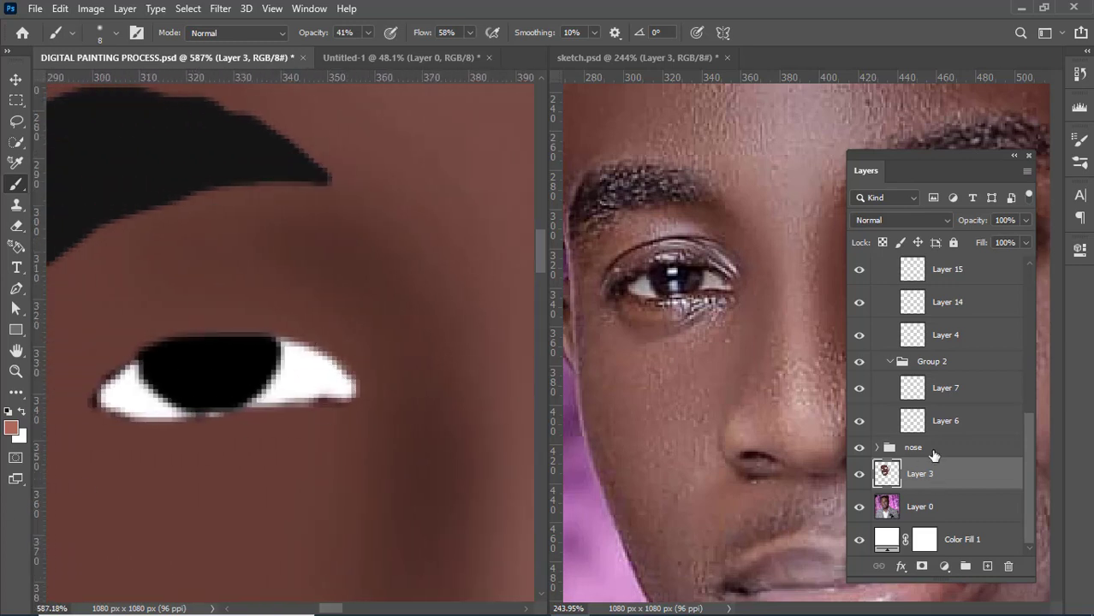
- Add Layers 17 and 18 to Group 2 and set Layer 17's blend mode to Screen
{"action": "left_click", "coordinate": [941, 387]}
{"action": "left_click", "coordinate": [987, 566]}
{"action": "left_click", "coordinate": [987, 566]}
{"action": "left_click", "coordinate": [903, 220]}
{"action": "left_click", "coordinate": [985, 420]}
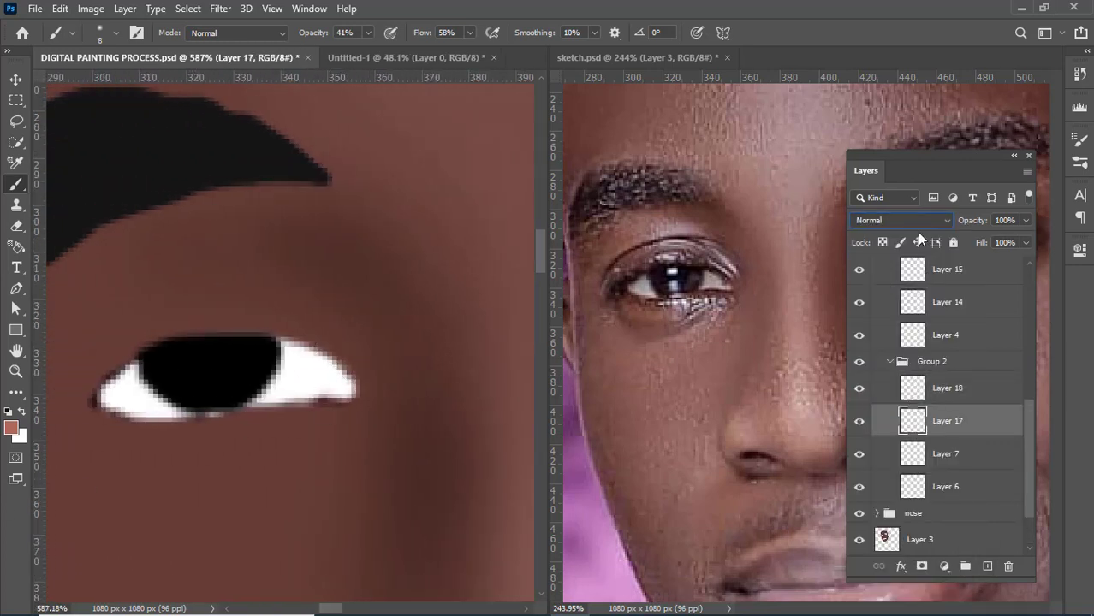
{"action": "left_click", "coordinate": [908, 220]}
{"action": "left_click", "coordinate": [889, 347]}
- On Layer 18, pick dark brown #5a362f and shade along the left eye's upper lid
{"action": "left_click", "coordinate": [948, 387]}
{"action": "key", "text": "x"}
{"action": "left_click", "coordinate": [11, 427]}
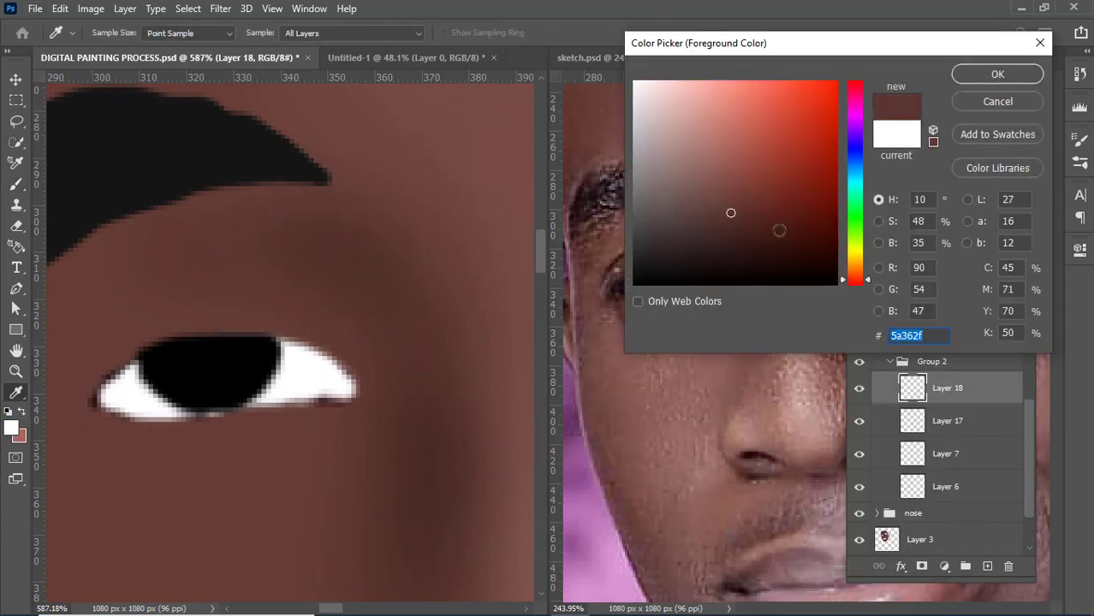
{"action": "left_click", "coordinate": [759, 247]}
{"action": "left_click", "coordinate": [967, 75]}
{"action": "key", "text": "b"}
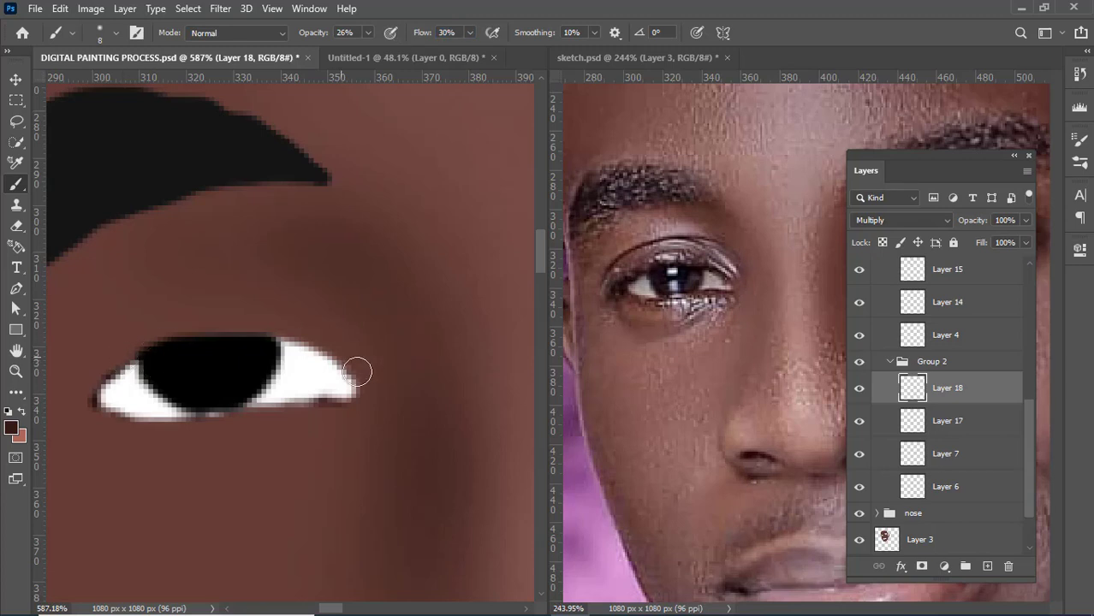
{"action": "mouse_move", "coordinate": [357, 372]}
{"action": "left_mouse_down"}
{"action": "mouse_move", "coordinate": [340, 347]}
{"action": "mouse_move", "coordinate": [364, 363]}
{"action": "mouse_move", "coordinate": [339, 342]}
{"action": "mouse_move", "coordinate": [283, 316]}
{"action": "mouse_move", "coordinate": [294, 317]}
{"action": "mouse_move", "coordinate": [120, 338]}
{"action": "left_mouse_up"}
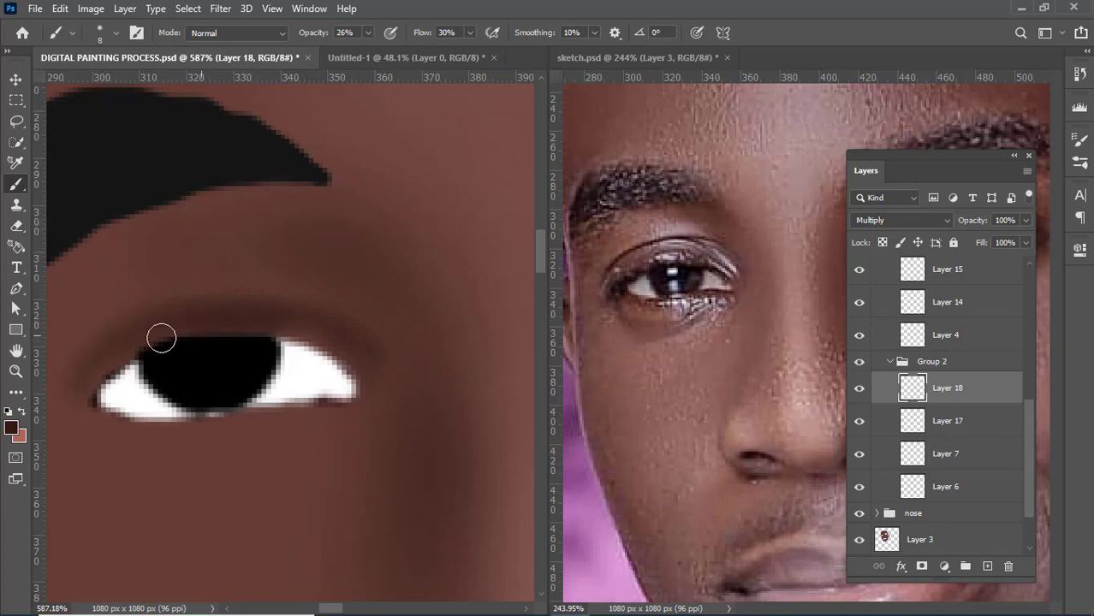
- With a fine brush at 56% opacity and 70% flow, darken the eye corners and upper lid edge
{"action": "key", "text": "bracketleft"}
{"action": "key", "text": "bracketleft"}
{"action": "key", "text": "bracketleft"}
{"action": "key", "text": "bracketleft"}
{"action": "key", "text": "bracketleft"}
{"action": "key", "text": "bracketleft"}
{"action": "key", "text": "5"}
{"action": "key", "text": "6"}
{"action": "key", "text": "shift+7"}
{"action": "mouse_move", "coordinate": [358, 380]}
{"action": "left_mouse_down"}
{"action": "mouse_move", "coordinate": [240, 330]}
{"action": "mouse_move", "coordinate": [290, 340]}
{"action": "mouse_move", "coordinate": [213, 335]}
{"action": "left_mouse_up"}
{"action": "mouse_move", "coordinate": [131, 360]}
{"action": "left_mouse_down"}
{"action": "mouse_move", "coordinate": [105, 367]}
{"action": "mouse_move", "coordinate": [100, 397]}
{"action": "mouse_move", "coordinate": [132, 353]}
{"action": "mouse_move", "coordinate": [161, 345]}
{"action": "mouse_move", "coordinate": [98, 392]}
{"action": "left_mouse_up"}
{"action": "left_click_drag", "start_coordinate": [282, 340], "coordinate": [350, 381]}
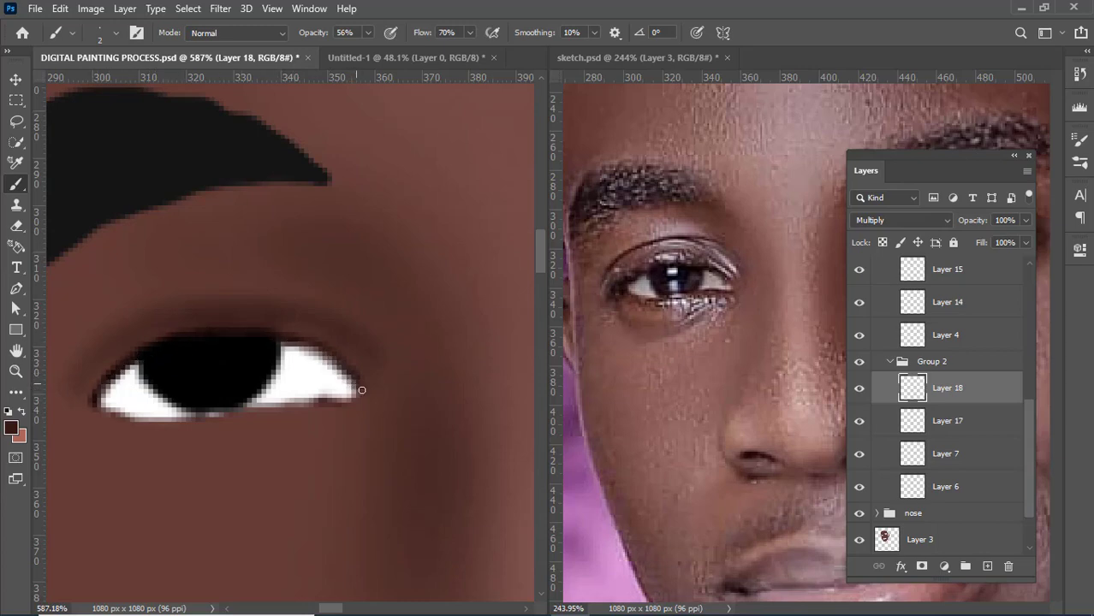
- Set the brush to 33% opacity, 30% flow and size 4
{"action": "scroll", "coordinate": [343, 375], "scroll_direction": "down", "scroll_amount": 6}
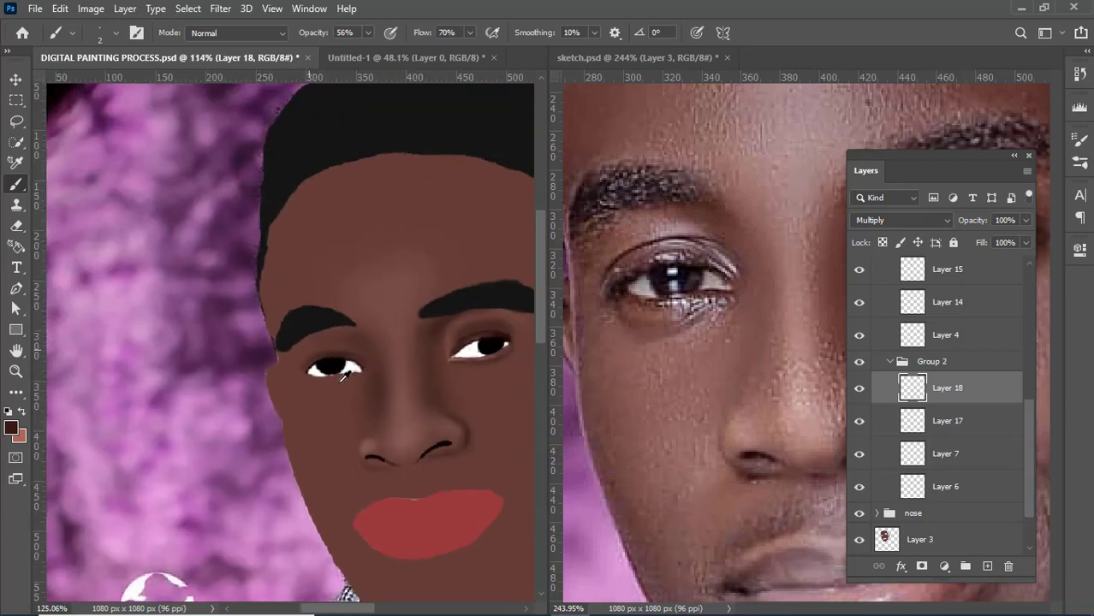
{"action": "scroll", "coordinate": [343, 375], "scroll_direction": "up", "scroll_amount": 5}
{"action": "key", "text": "bracketright"}
{"action": "key", "text": "bracketright"}
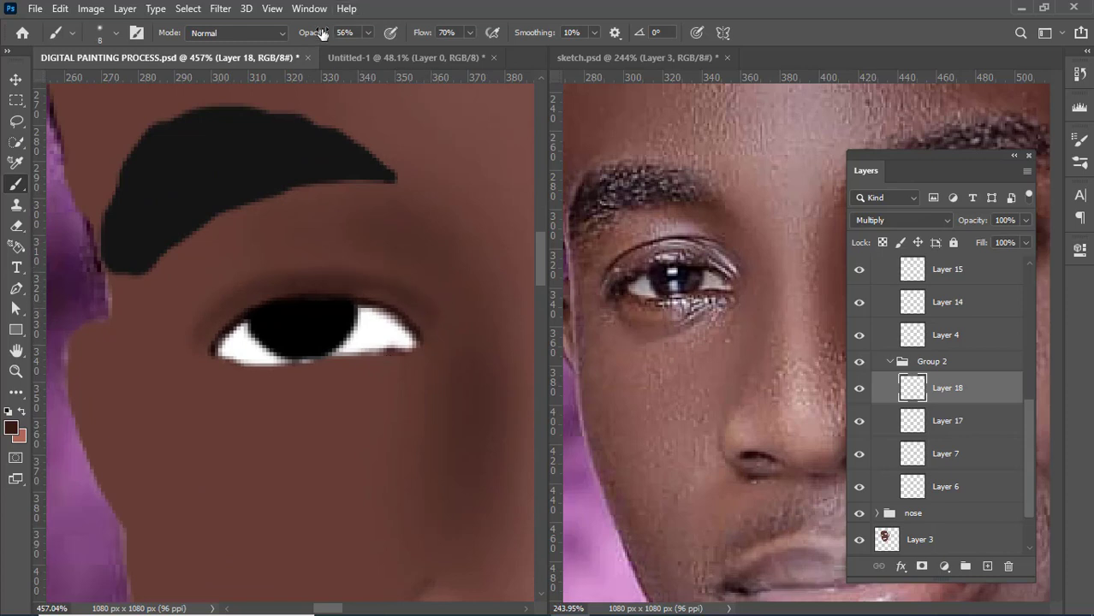
{"action": "left_click_drag", "start_coordinate": [322, 35], "coordinate": [294, 39]}
{"action": "left_click_drag", "start_coordinate": [420, 39], "coordinate": [393, 36]}
{"action": "type", "text": "30"}
{"action": "key", "text": "Return"}
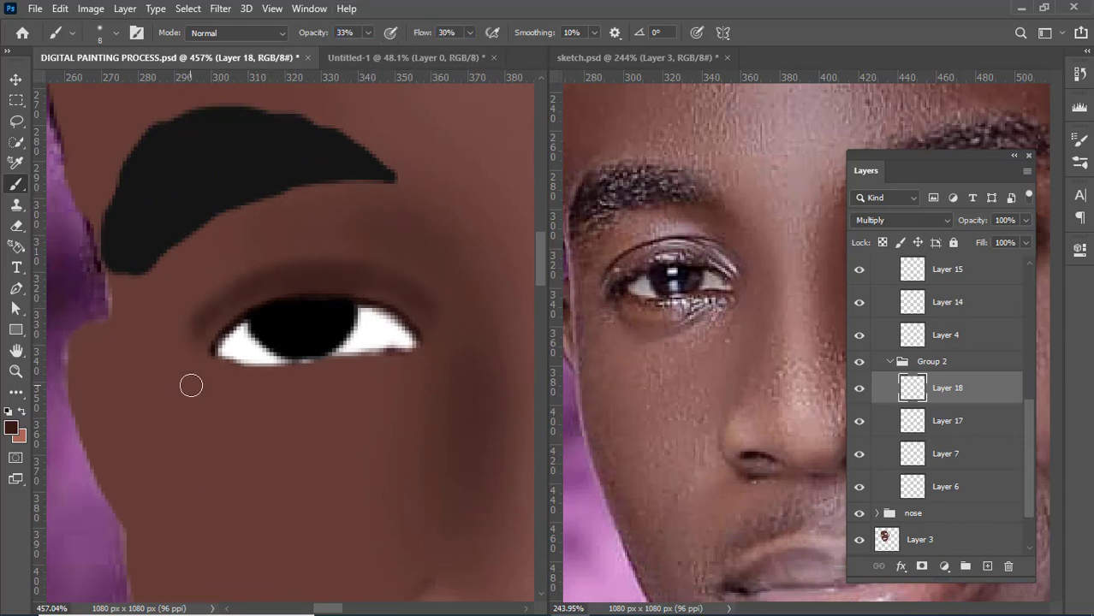
{"action": "key", "text": "bracketleft"}
{"action": "key", "text": "bracketleft"}
{"action": "key", "text": "bracketleft"}
{"action": "key", "text": "bracketleft"}
{"action": "key", "text": "bracketleft"}
{"action": "key", "text": "bracketleft"}
{"action": "key", "text": "bracketleft"}
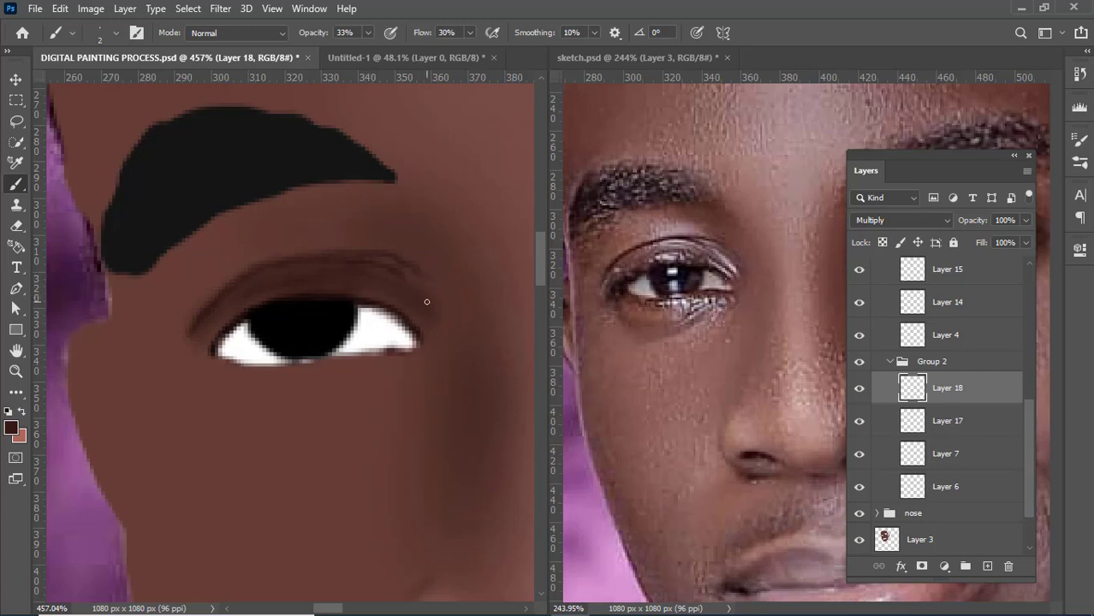
{"action": "scroll", "coordinate": [210, 332], "scroll_direction": "down", "scroll_amount": 6}
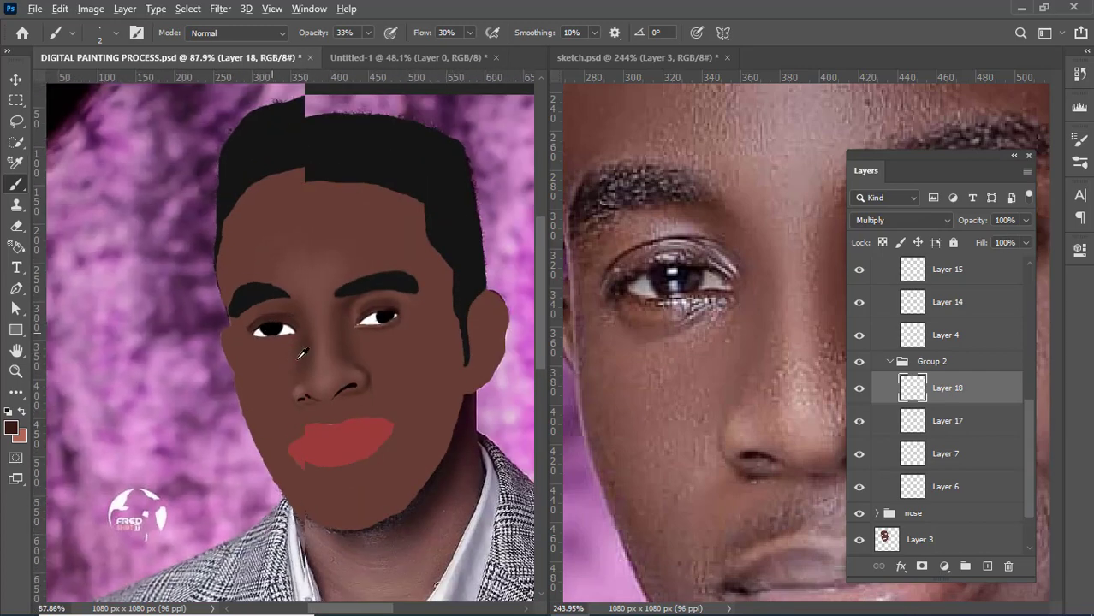
- Paint a soft dark brown shadow under the left eye with a size-8 brush at 33% opacity
{"action": "scroll", "coordinate": [302, 353], "scroll_direction": "up", "scroll_amount": 2}
{"action": "scroll", "coordinate": [242, 294], "scroll_direction": "up", "scroll_amount": 3}
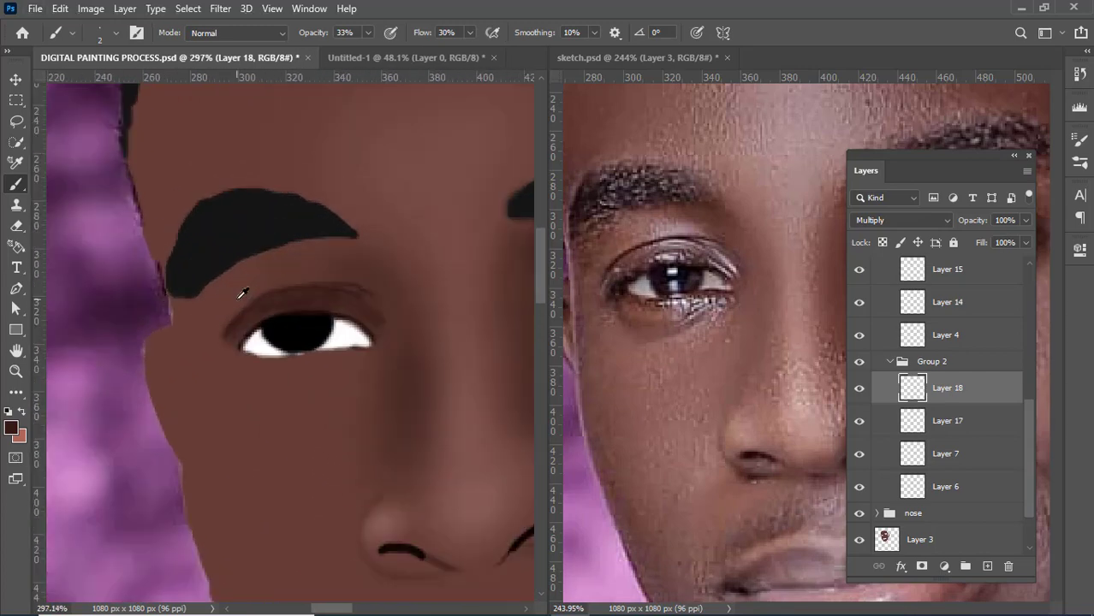
{"action": "key", "text": "bracketright"}
{"action": "key", "text": "bracketright"}
{"action": "key", "text": "bracketright"}
{"action": "key", "text": "bracketright"}
{"action": "key", "text": "bracketright"}
{"action": "key", "text": "bracketright"}
{"action": "key", "text": "bracketright"}
{"action": "key", "text": "bracketright"}
{"action": "key", "text": "bracketright"}
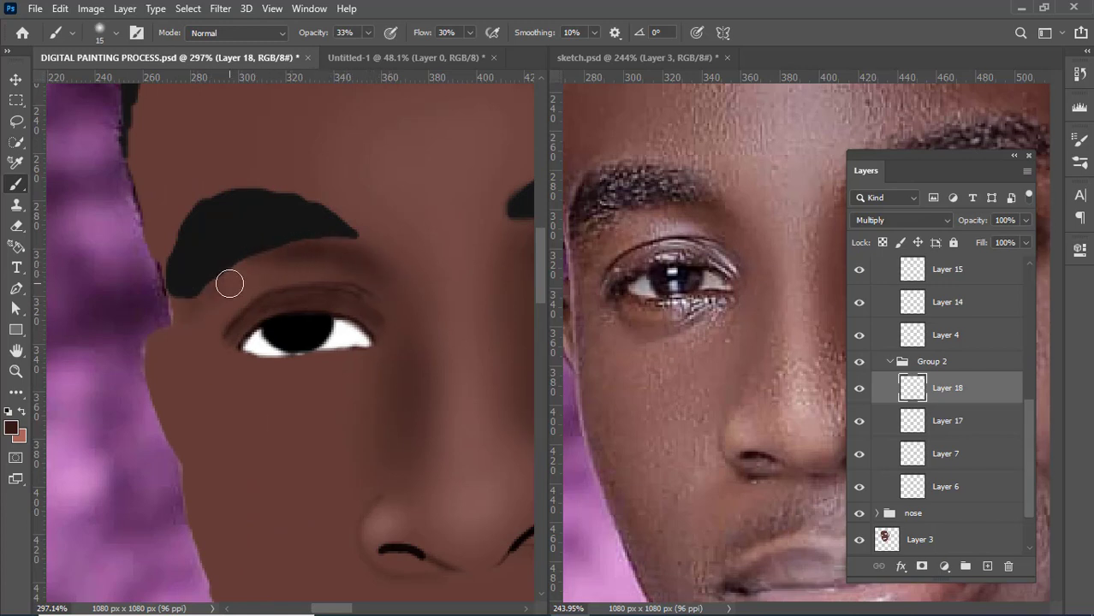
{"action": "scroll", "coordinate": [247, 361], "scroll_direction": "down", "scroll_amount": 4}
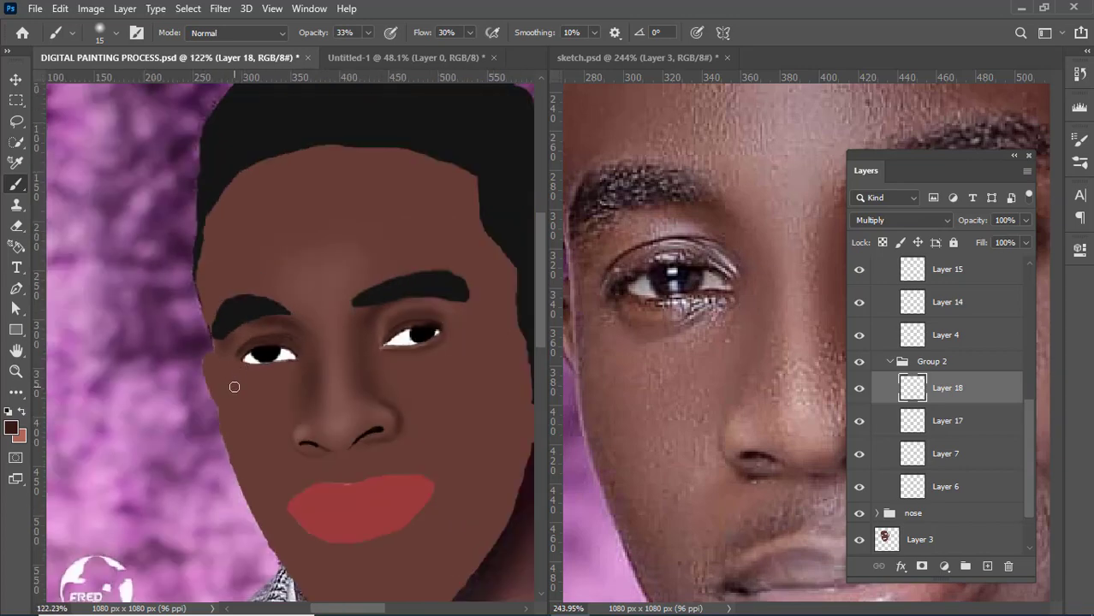
{"action": "scroll", "coordinate": [234, 387], "scroll_direction": "up", "scroll_amount": 3}
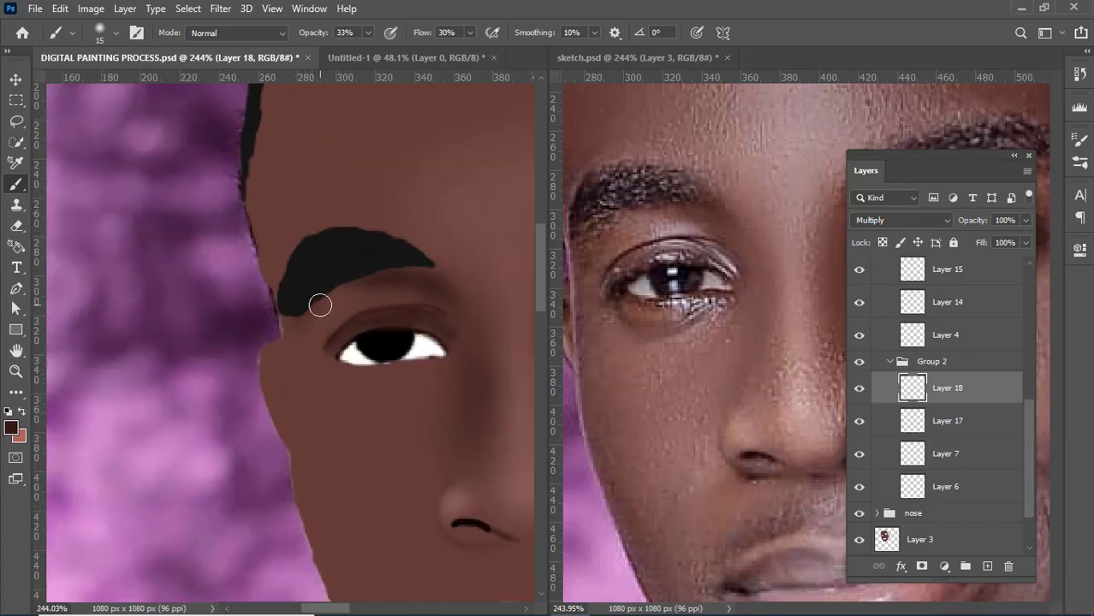
{"action": "scroll", "coordinate": [285, 361], "scroll_direction": "down", "scroll_amount": 3}
{"action": "scroll", "coordinate": [356, 361], "scroll_direction": "up", "scroll_amount": 5}
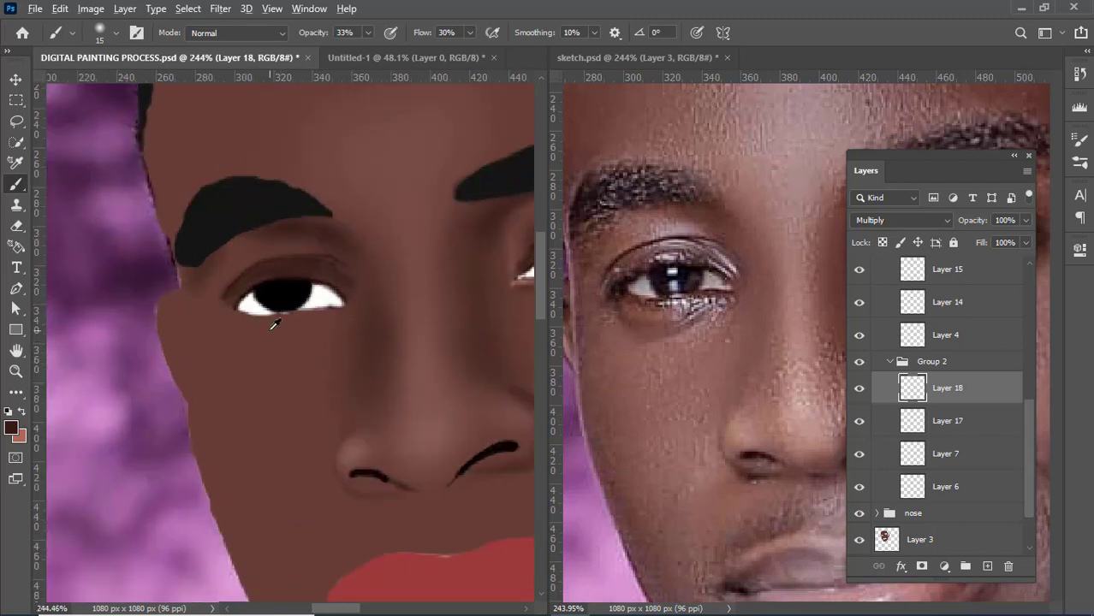
{"action": "key", "text": "bracketleft"}
{"action": "key", "text": "bracketleft"}
{"action": "key", "text": "bracketleft"}
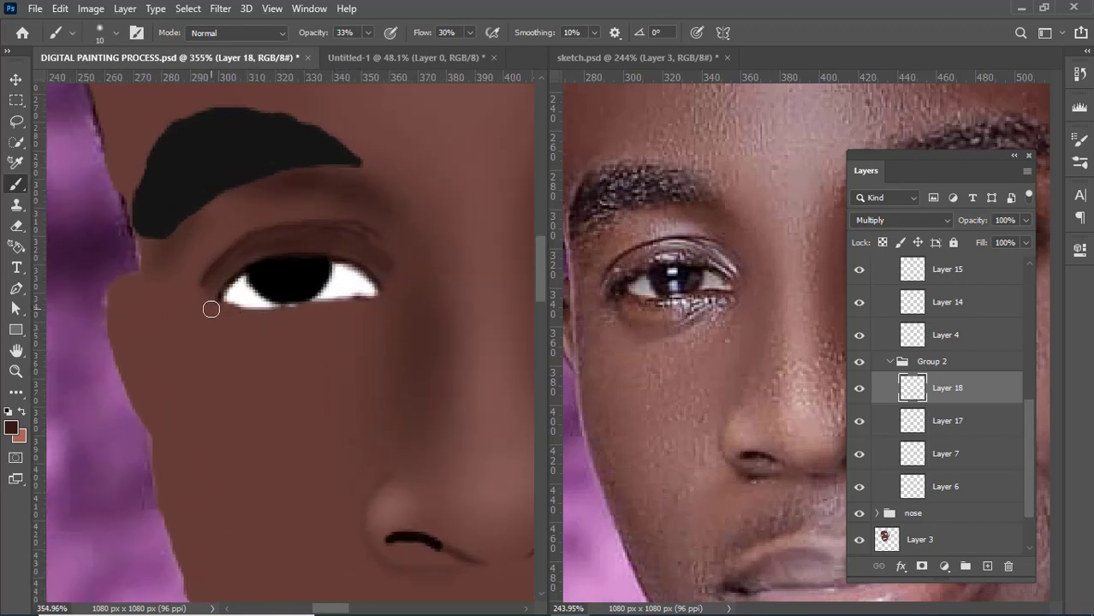
{"action": "mouse_move", "coordinate": [211, 309]}
{"action": "left_mouse_down"}
{"action": "mouse_move", "coordinate": [270, 328]}
{"action": "mouse_move", "coordinate": [226, 325]}
{"action": "mouse_move", "coordinate": [264, 341]}
{"action": "mouse_move", "coordinate": [244, 335]}
{"action": "mouse_move", "coordinate": [319, 334]}
{"action": "mouse_move", "coordinate": [381, 312]}
{"action": "mouse_move", "coordinate": [264, 354]}
{"action": "mouse_move", "coordinate": [327, 348]}
{"action": "mouse_move", "coordinate": [241, 345]}
{"action": "mouse_move", "coordinate": [389, 324]}
{"action": "mouse_move", "coordinate": [312, 341]}
{"action": "mouse_move", "coordinate": [343, 338]}
{"action": "mouse_move", "coordinate": [355, 314]}
{"action": "mouse_move", "coordinate": [387, 305]}
{"action": "left_mouse_up"}
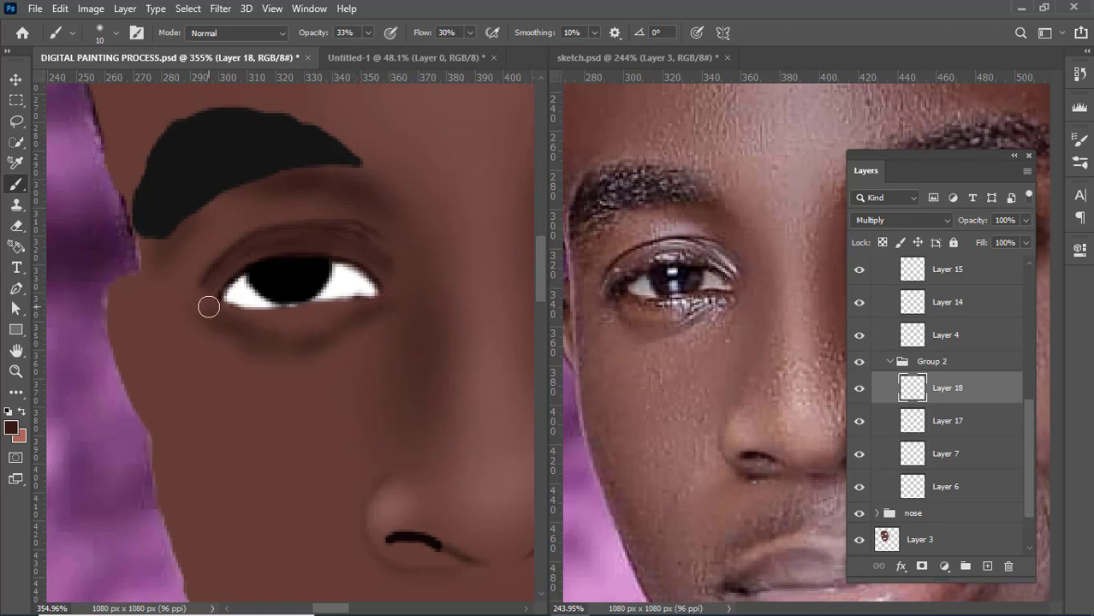
- Brighten the inner corner of the left eye's white with a fine size-2 brush
{"action": "key", "text": "bracketleft"}
{"action": "key", "text": "bracketleft"}
{"action": "key", "text": "bracketleft"}
{"action": "key", "text": "bracketleft"}
{"action": "key", "text": "bracketleft"}
{"action": "key", "text": "bracketleft"}
{"action": "key", "text": "bracketleft"}
{"action": "key", "text": "bracketleft"}
{"action": "left_click_drag", "start_coordinate": [221, 299], "coordinate": [246, 292]}
{"action": "scroll", "coordinate": [283, 293], "scroll_direction": "down", "scroll_amount": 10}
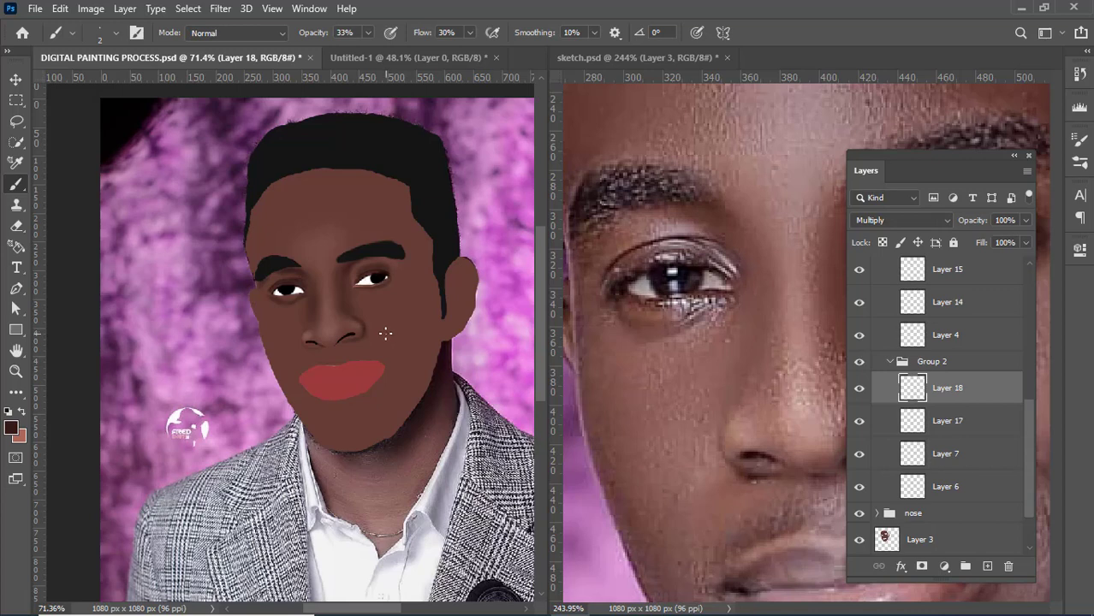
- Zoom the view to the portrait's other eye for shading
{"action": "scroll", "coordinate": [384, 333], "scroll_direction": "up", "scroll_amount": 6}
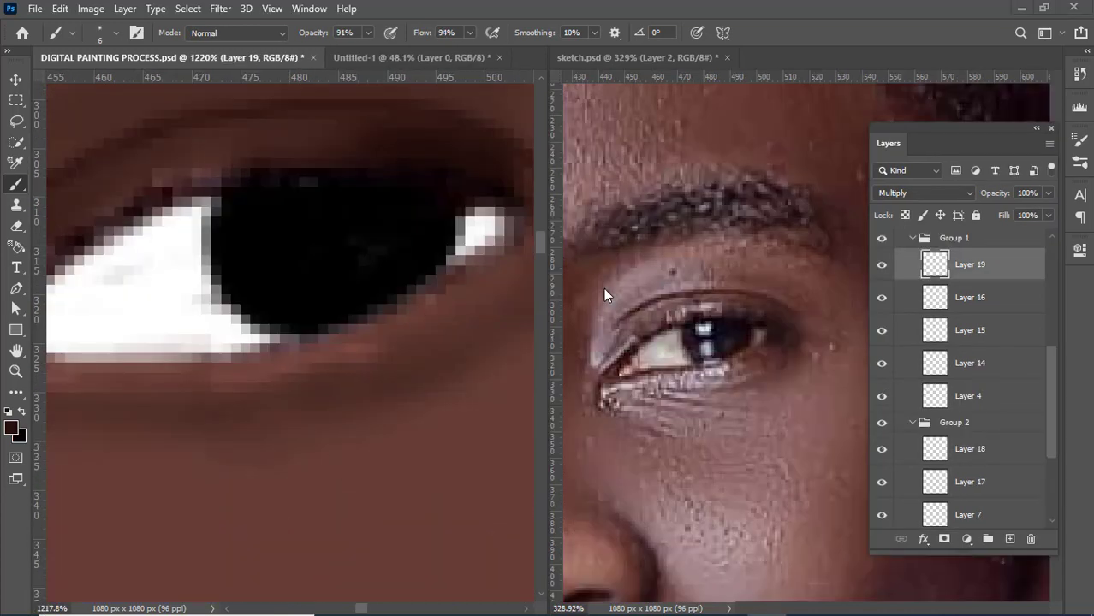
{"action": "scroll", "coordinate": [323, 285], "scroll_direction": "down", "scroll_amount": 2}
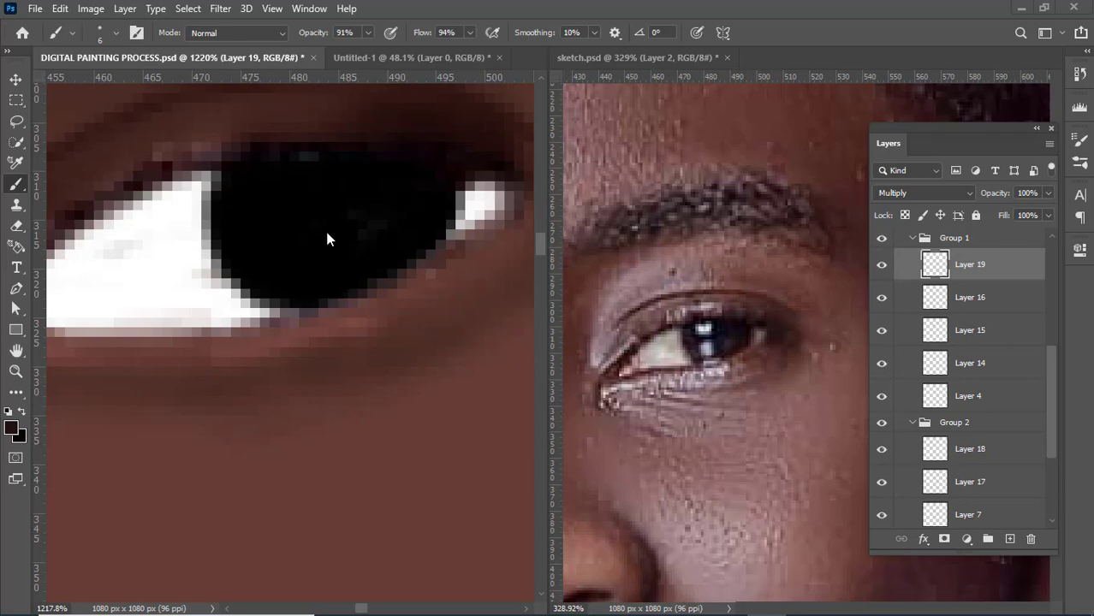
{"action": "scroll", "coordinate": [327, 239], "scroll_direction": "up", "scroll_amount": 4}
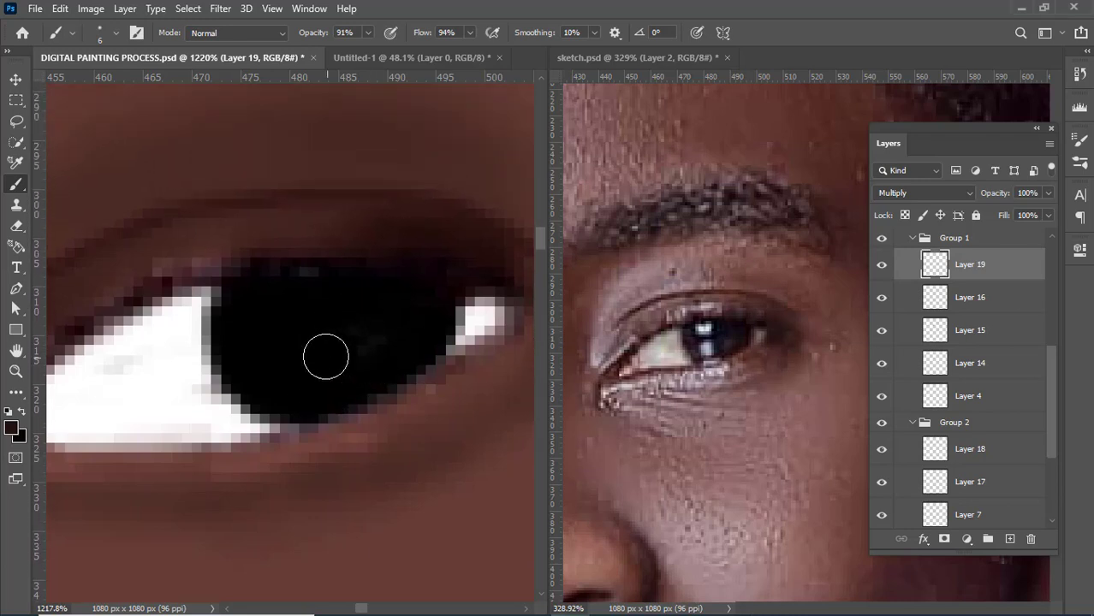
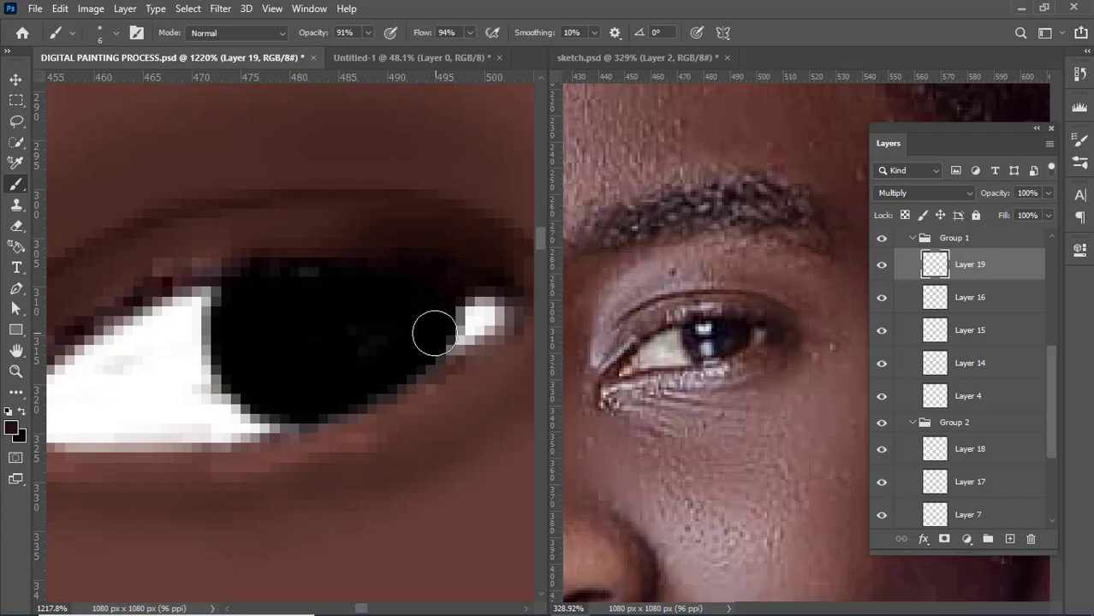
- Sample the skin brown from the canvas and pick a darker reddish brown as the foreground colour
{"action": "left_click", "coordinate": [12, 428]}
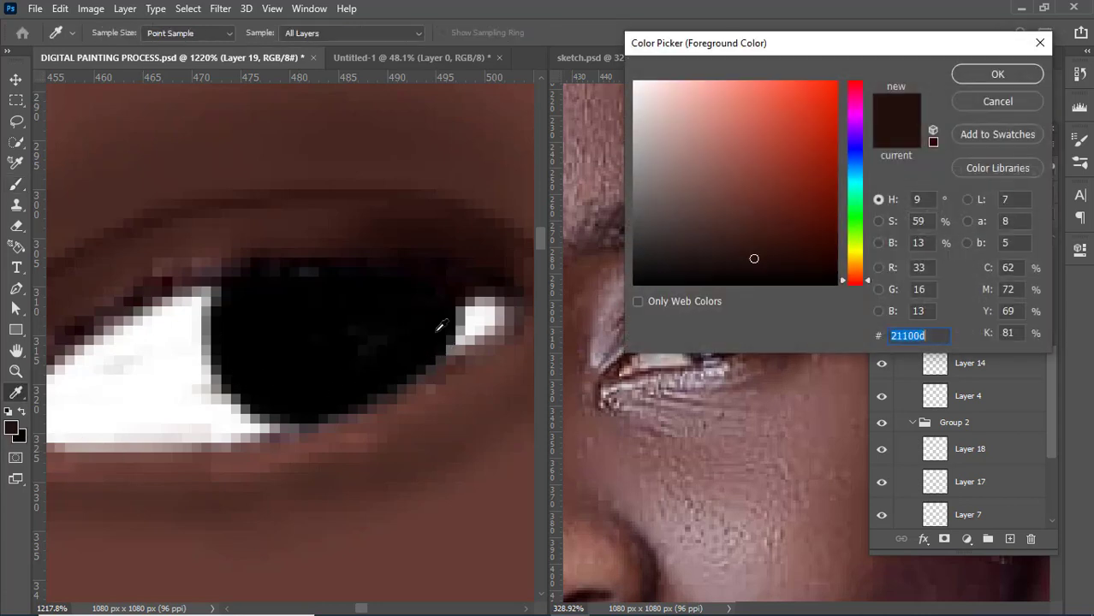
{"action": "left_click", "coordinate": [404, 497]}
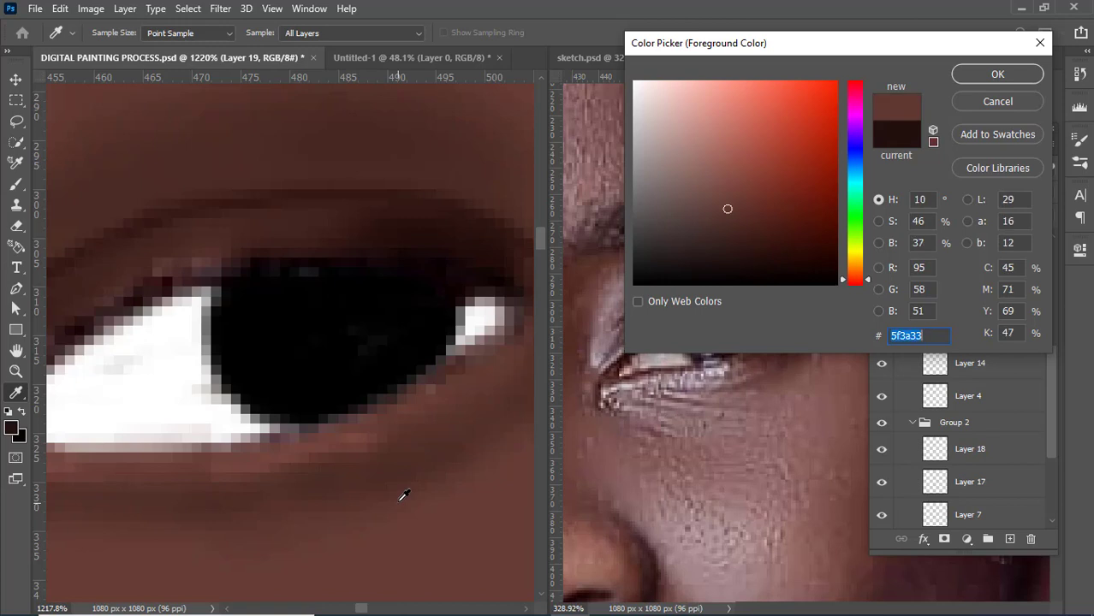
{"action": "left_click", "coordinate": [741, 228]}
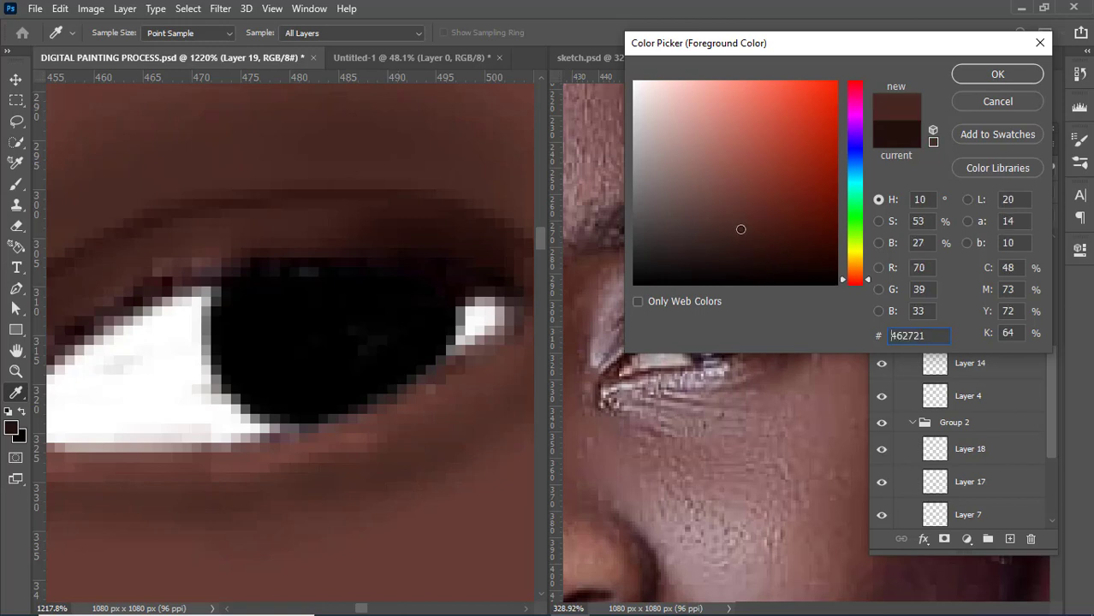
{"action": "left_click", "coordinate": [991, 82]}
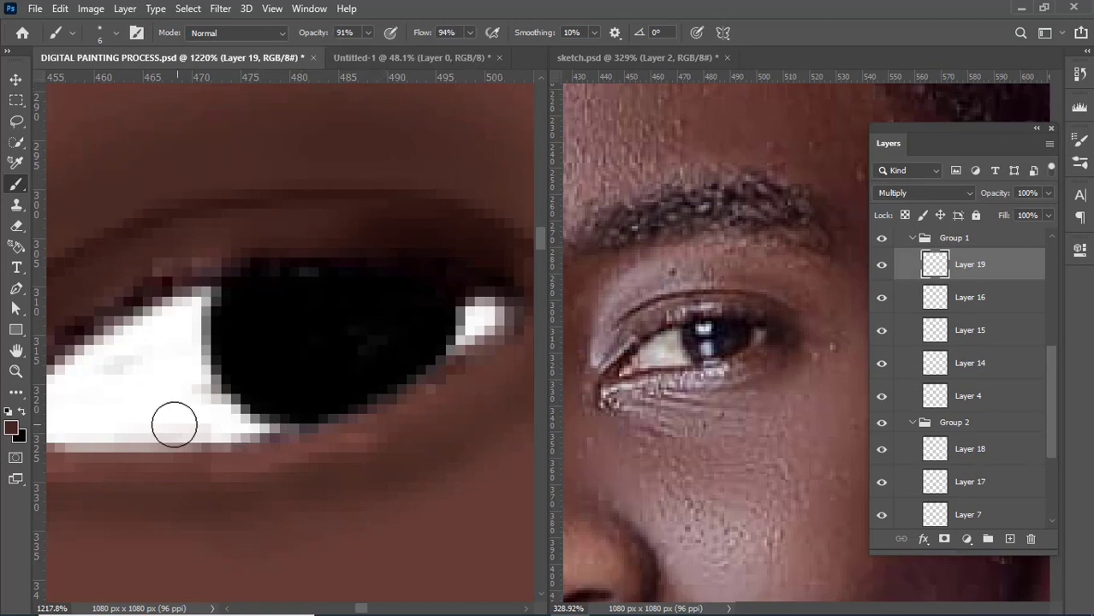
- Set Layer 19 to Normal blend mode, then replace it with a fresh empty layer
{"action": "left_click", "coordinate": [908, 193]}
{"action": "left_click", "coordinate": [908, 211]}
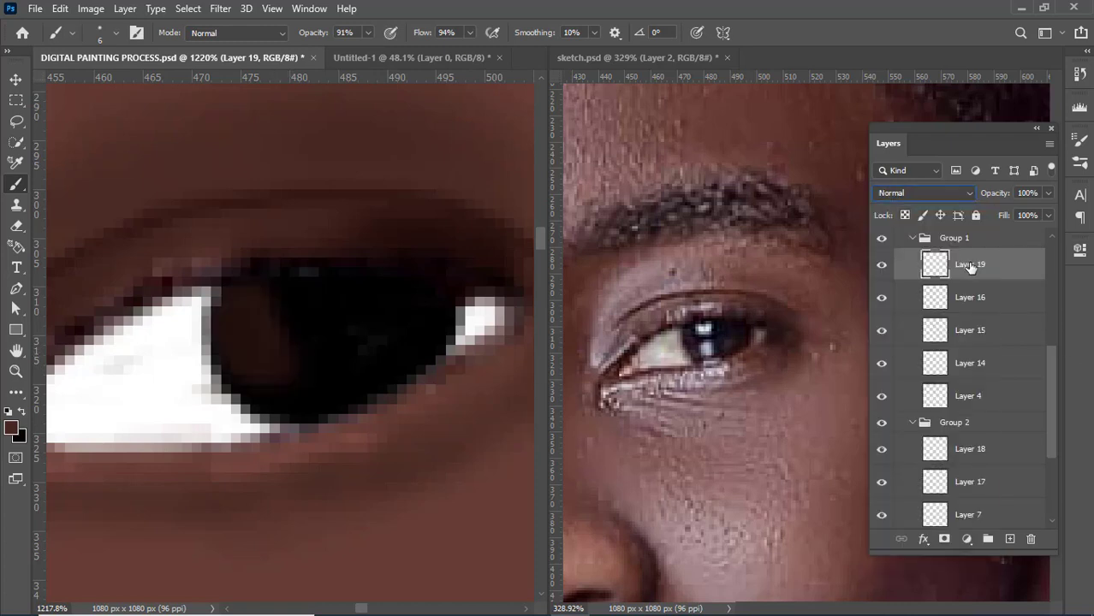
{"action": "left_click", "coordinate": [1030, 539]}
{"action": "left_click", "coordinate": [474, 244]}
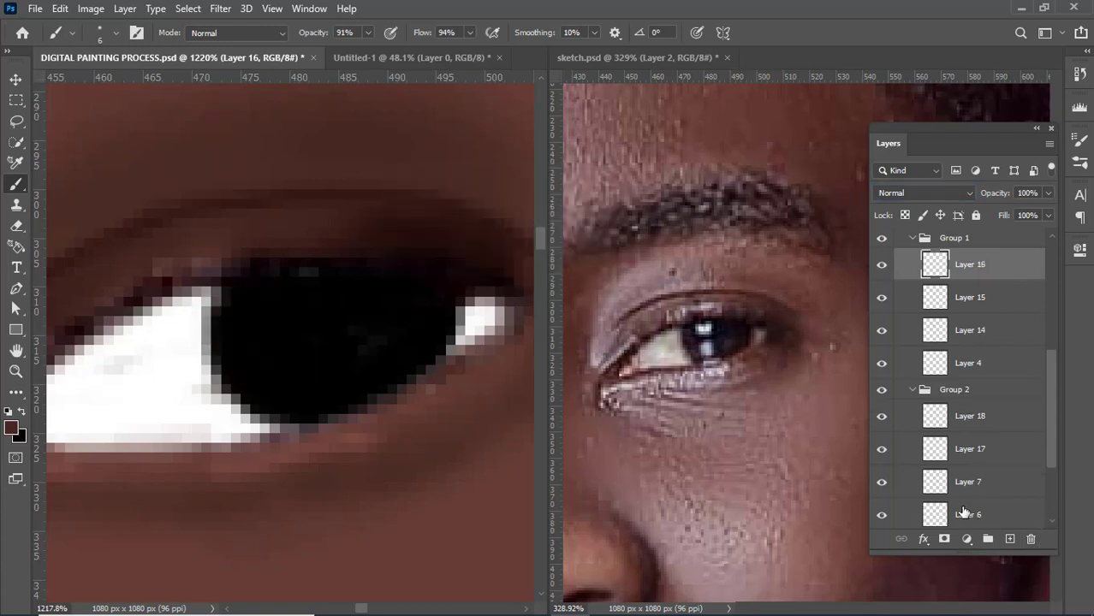
{"action": "left_click", "coordinate": [1010, 538]}
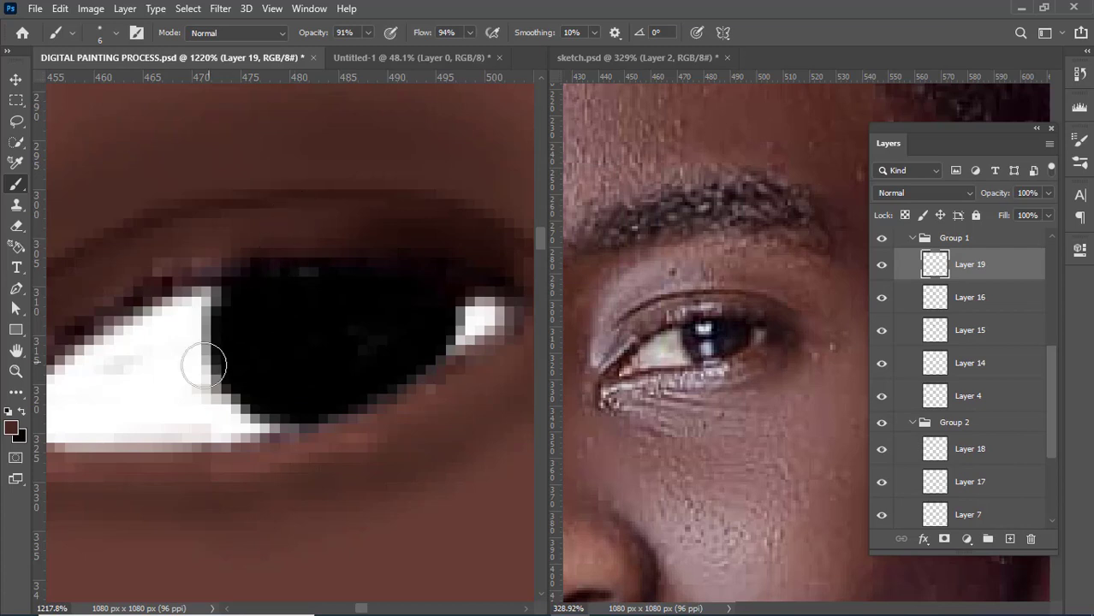
- Switch to a darker brown, 371d19, and paint the iris along the pupil's left edge
{"action": "left_click", "coordinate": [244, 299]}
{"action": "mouse_move", "coordinate": [238, 346]}
{"action": "left_mouse_down"}
{"action": "mouse_move", "coordinate": [275, 377]}
{"action": "mouse_move", "coordinate": [311, 386]}
{"action": "mouse_move", "coordinate": [252, 362]}
{"action": "left_mouse_up"}
{"action": "key", "text": "ctrl+z"}
{"action": "key", "text": "ctrl+z"}
{"action": "left_click", "coordinate": [9, 430]}
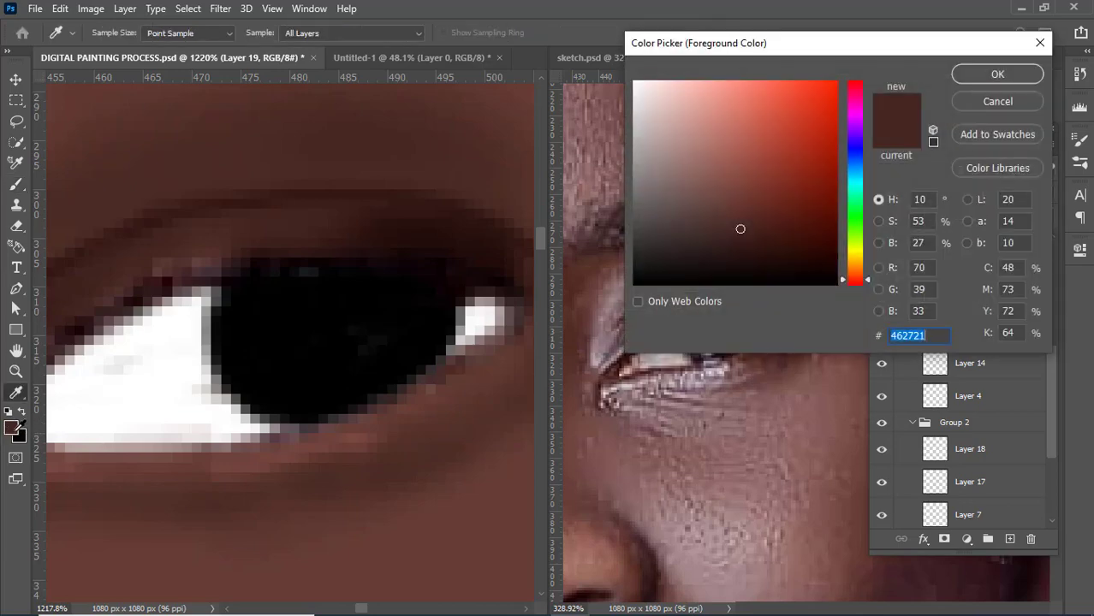
{"action": "left_click", "coordinate": [745, 241]}
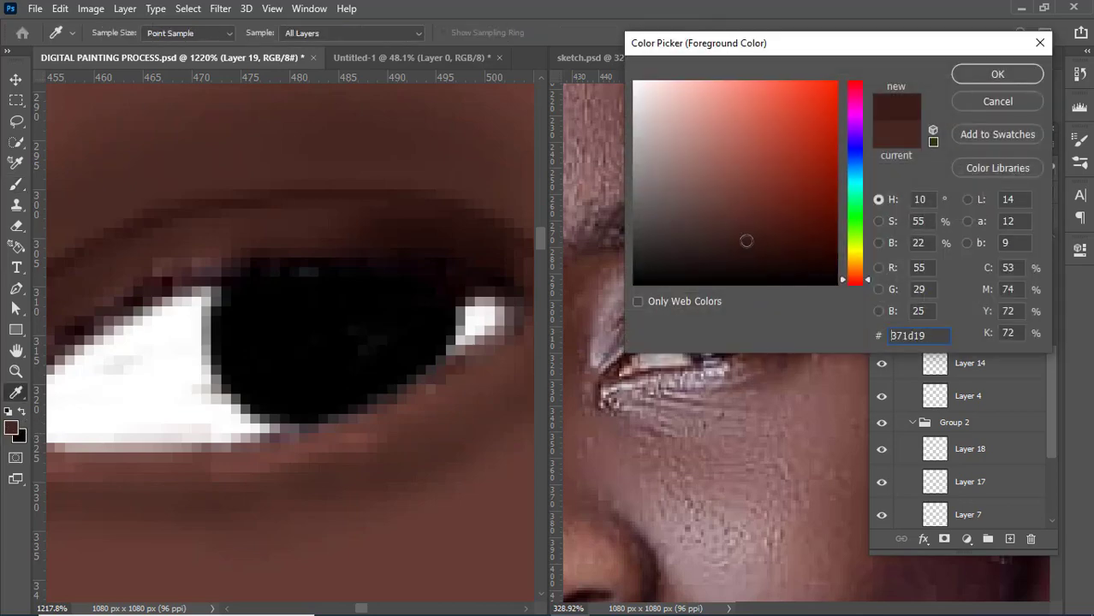
{"action": "left_click", "coordinate": [998, 75]}
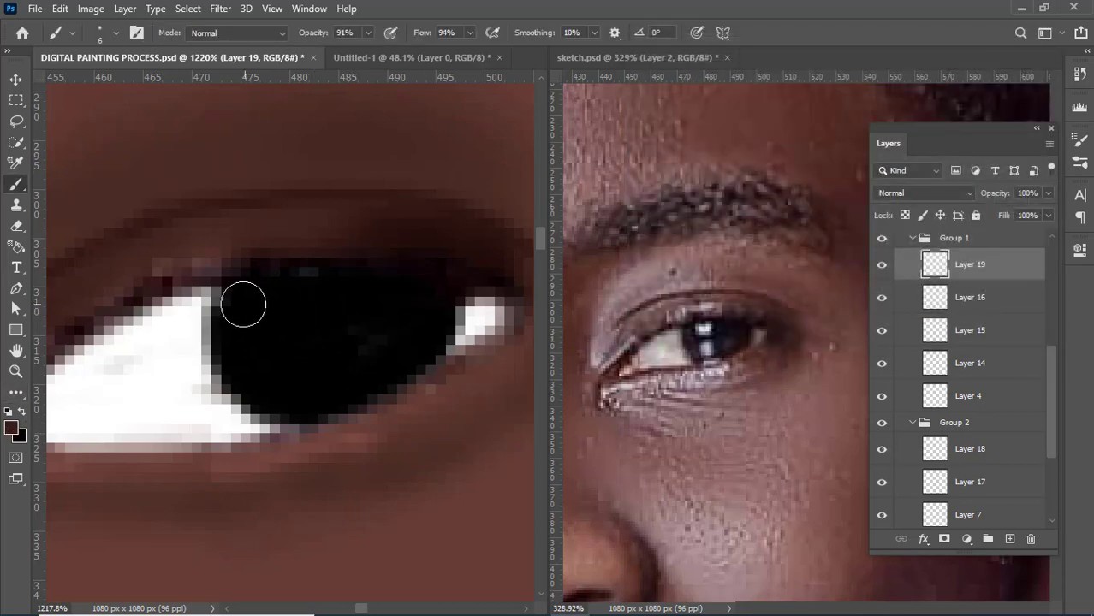
{"action": "mouse_move", "coordinate": [241, 303]}
{"action": "left_mouse_down"}
{"action": "mouse_move", "coordinate": [246, 361]}
{"action": "mouse_move", "coordinate": [266, 377]}
{"action": "mouse_move", "coordinate": [356, 388]}
{"action": "mouse_move", "coordinate": [255, 357]}
{"action": "mouse_move", "coordinate": [281, 389]}
{"action": "mouse_move", "coordinate": [317, 393]}
{"action": "mouse_move", "coordinate": [390, 366]}
{"action": "mouse_move", "coordinate": [427, 298]}
{"action": "left_mouse_up"}
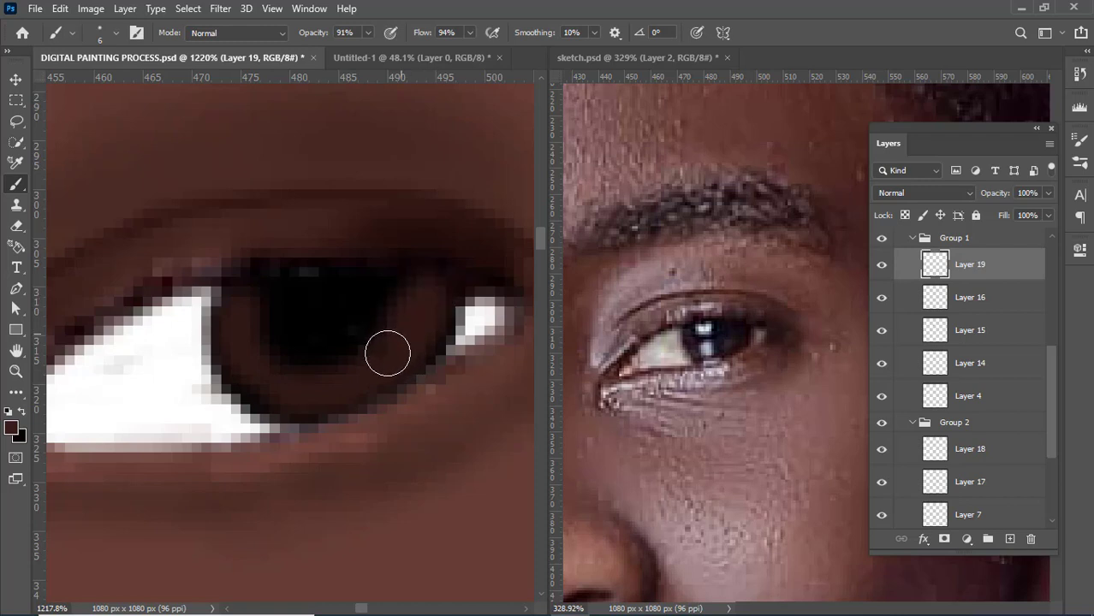
- Open Filter > Blur > Gaussian Blur and set the radius to 3.4 pixels
{"action": "scroll", "coordinate": [298, 354], "scroll_direction": "down", "scroll_amount": 10}
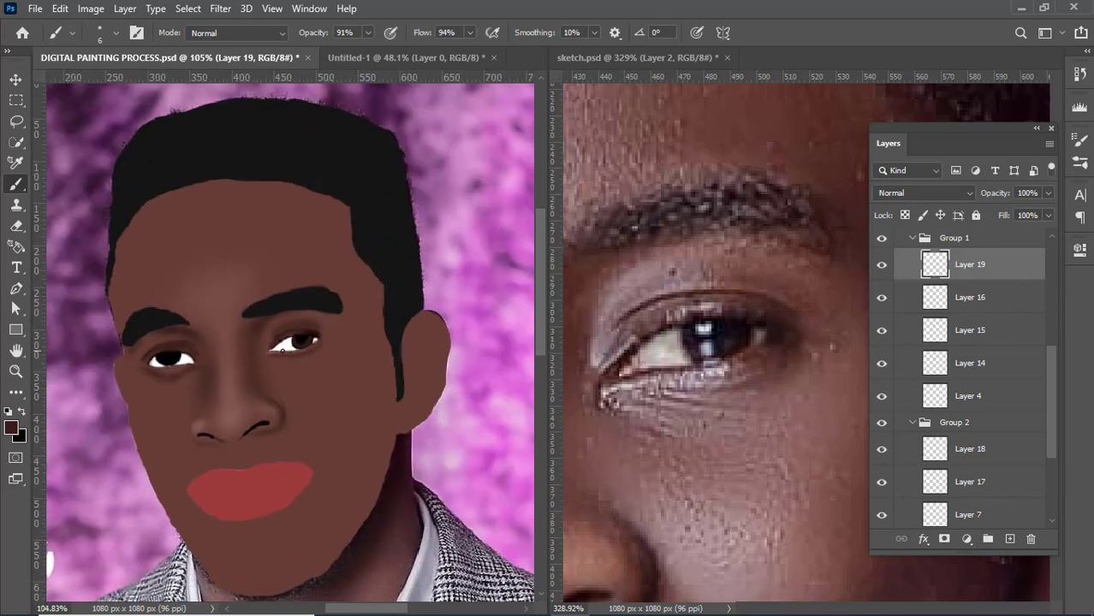
{"action": "scroll", "coordinate": [292, 338], "scroll_direction": "up", "scroll_amount": 4}
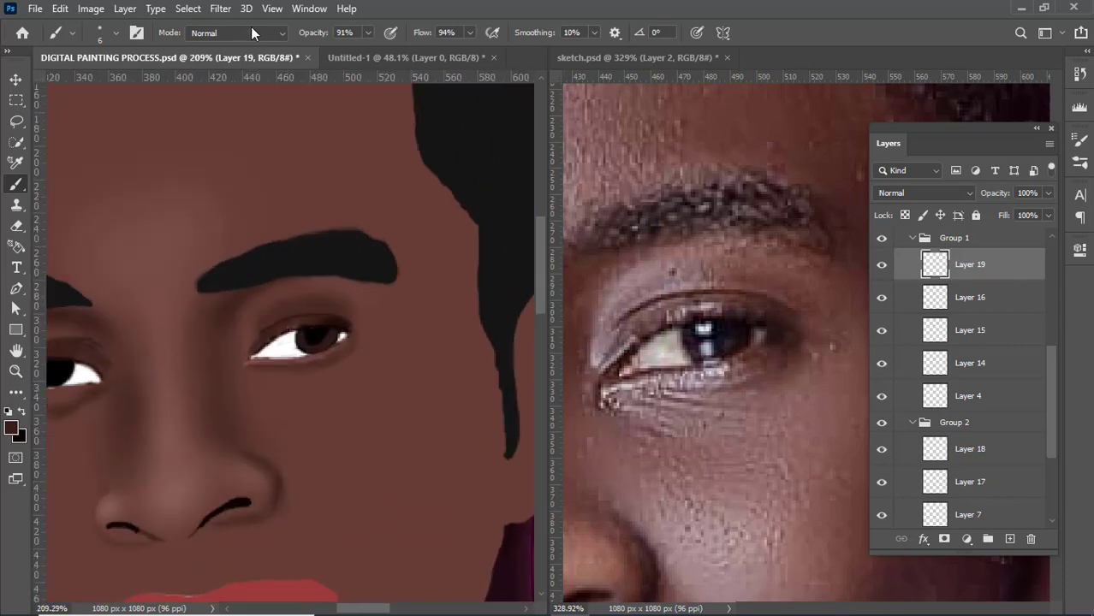
{"action": "left_click", "coordinate": [220, 9]}
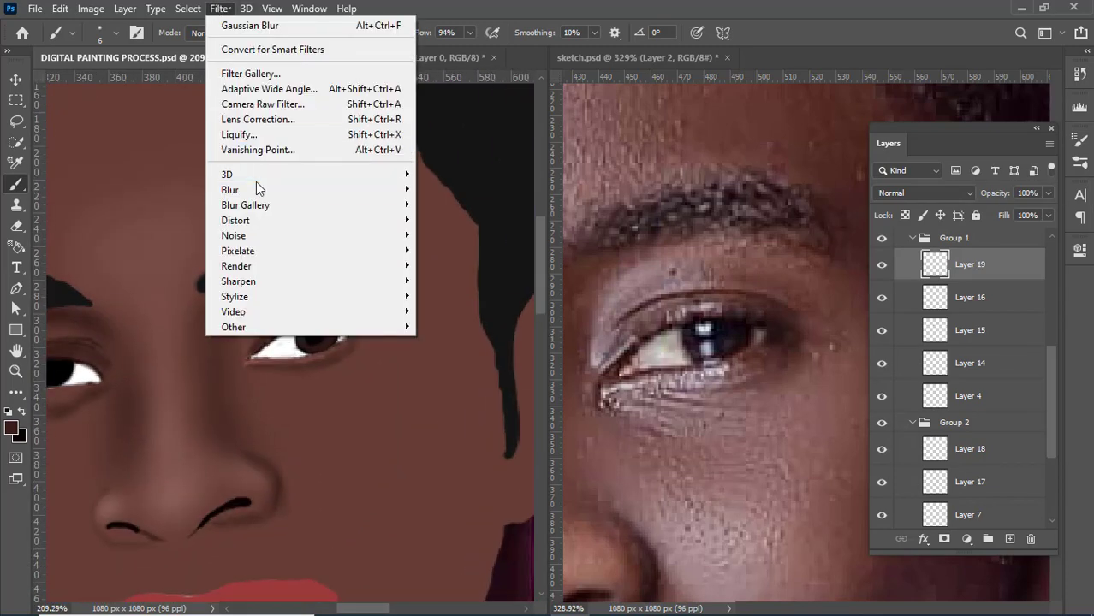
{"action": "mouse_move", "coordinate": [368, 192]}
{"action": "left_click", "coordinate": [465, 251]}
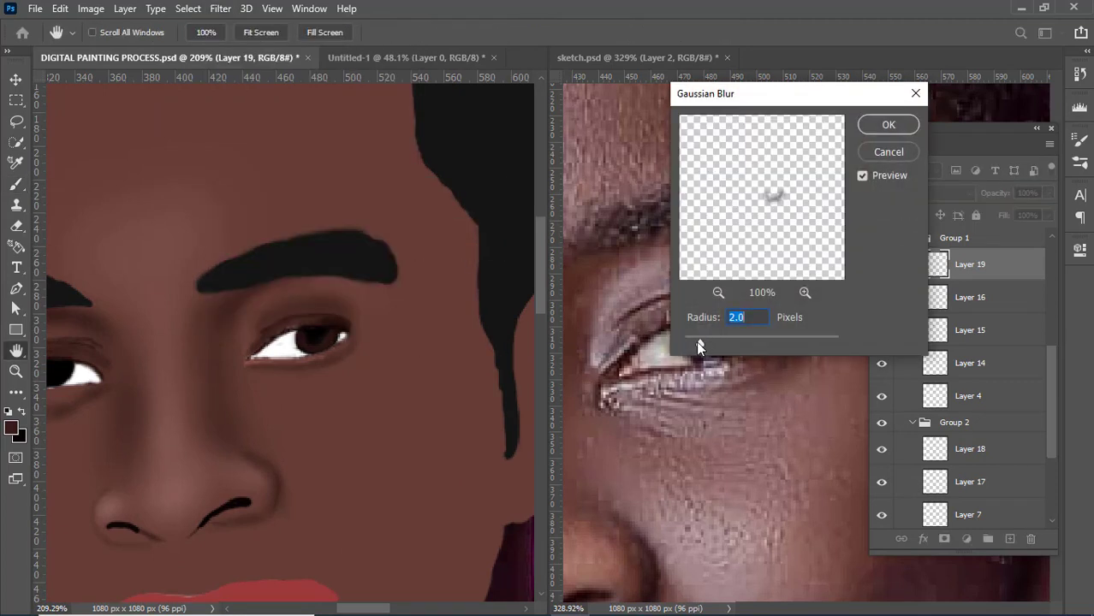
{"action": "mouse_move", "coordinate": [696, 341]}
{"action": "left_mouse_down"}
{"action": "mouse_move", "coordinate": [680, 343]}
{"action": "mouse_move", "coordinate": [710, 346]}
{"action": "left_mouse_up"}
- Apply the Gaussian Blur to the iris and return to the Brush tool
{"action": "left_click", "coordinate": [870, 125]}
{"action": "key", "text": "b"}
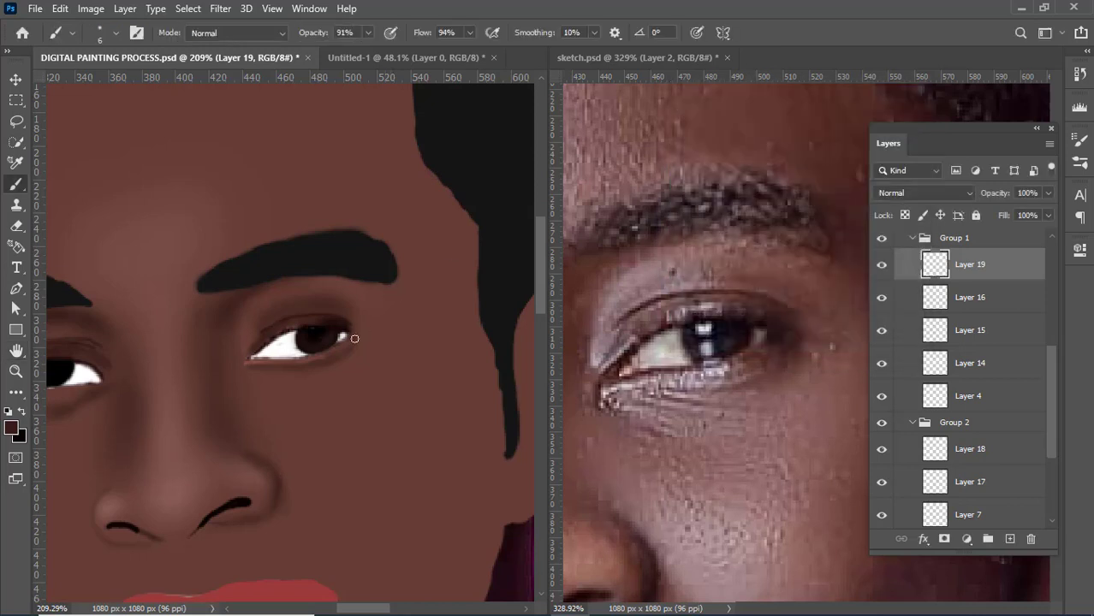
{"action": "scroll", "coordinate": [334, 347], "scroll_direction": "up", "scroll_amount": 1}
{"action": "scroll", "coordinate": [333, 347], "scroll_direction": "up", "scroll_amount": 4}
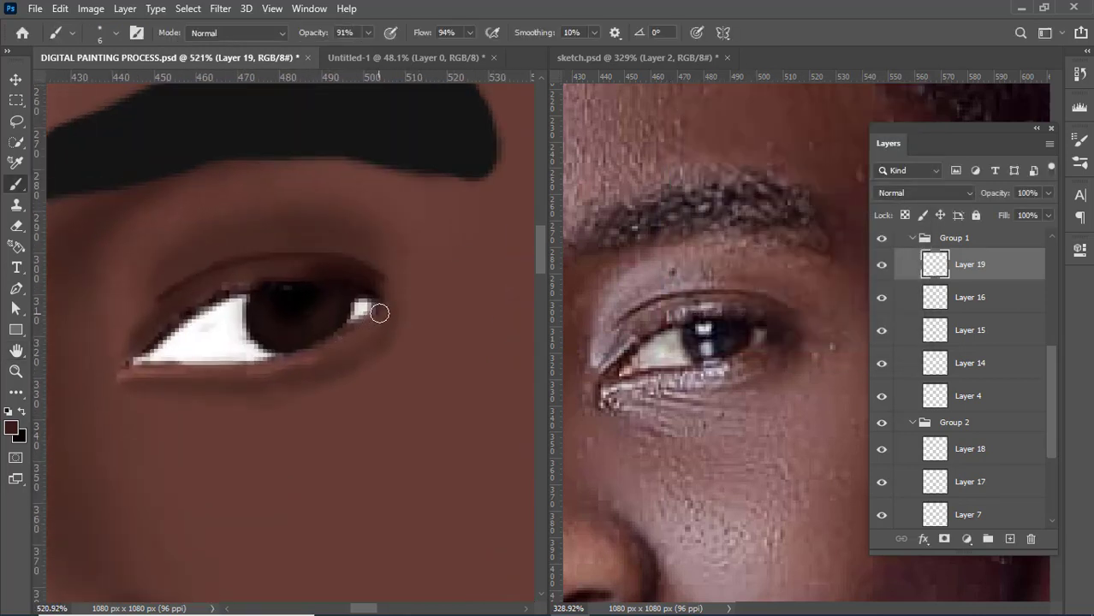
{"action": "scroll", "coordinate": [289, 313], "scroll_direction": "up", "scroll_amount": 3}
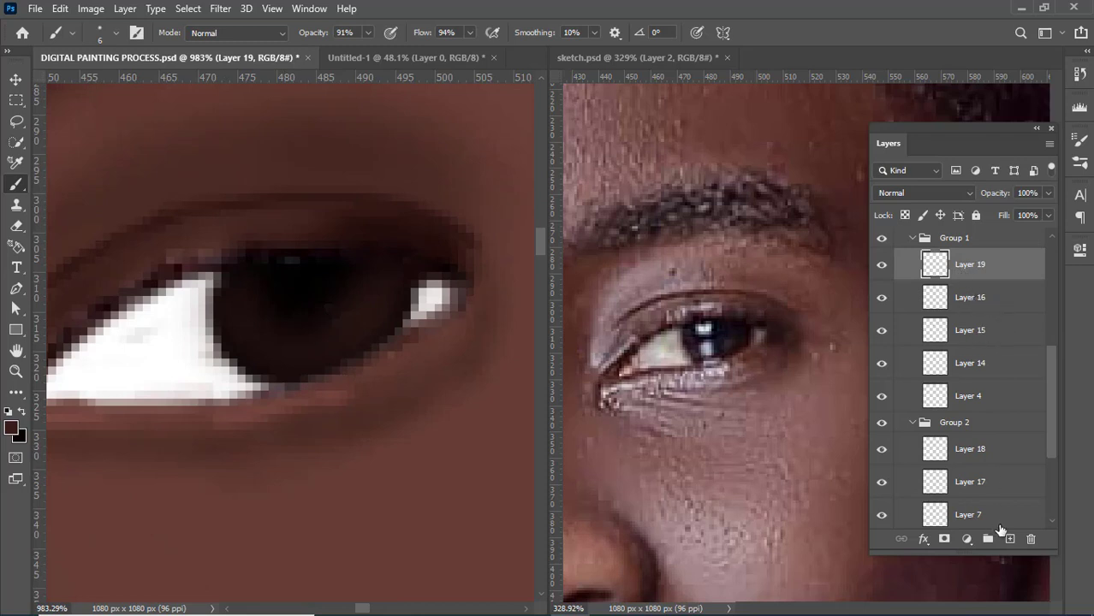
- Paint black over the pupil centre on a new layer, then add another layer with a smaller brush
{"action": "left_click", "coordinate": [1011, 539]}
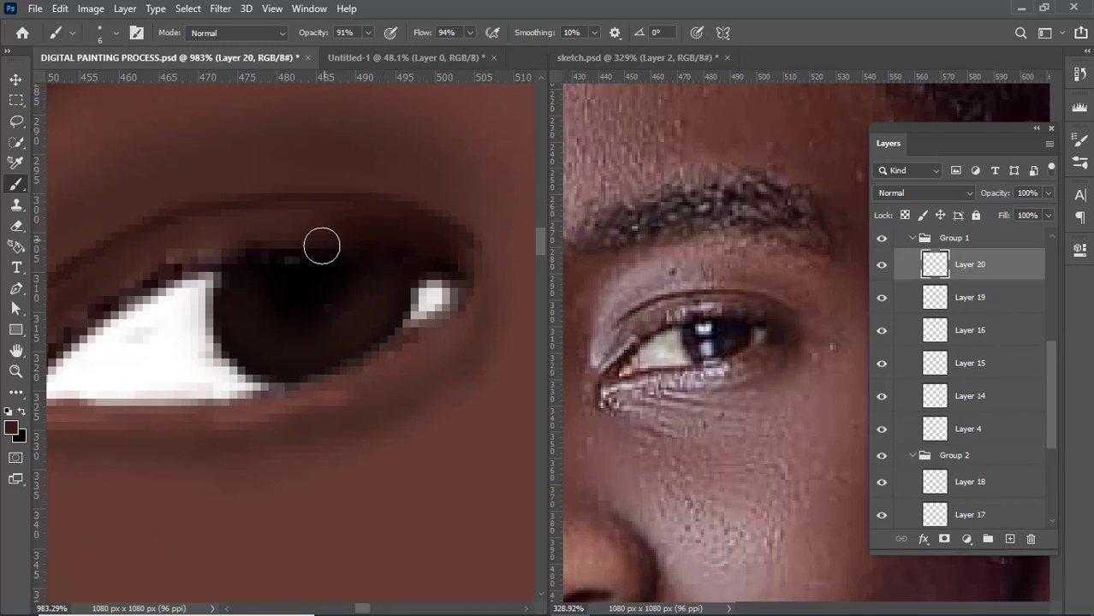
{"action": "left_click", "coordinate": [23, 413]}
{"action": "mouse_move", "coordinate": [298, 277]}
{"action": "left_mouse_down"}
{"action": "mouse_move", "coordinate": [298, 307]}
{"action": "mouse_move", "coordinate": [326, 305]}
{"action": "mouse_move", "coordinate": [342, 286]}
{"action": "mouse_move", "coordinate": [338, 268]}
{"action": "mouse_move", "coordinate": [301, 271]}
{"action": "mouse_move", "coordinate": [271, 293]}
{"action": "mouse_move", "coordinate": [285, 299]}
{"action": "mouse_move", "coordinate": [327, 296]}
{"action": "mouse_move", "coordinate": [333, 273]}
{"action": "mouse_move", "coordinate": [272, 302]}
{"action": "left_mouse_up"}
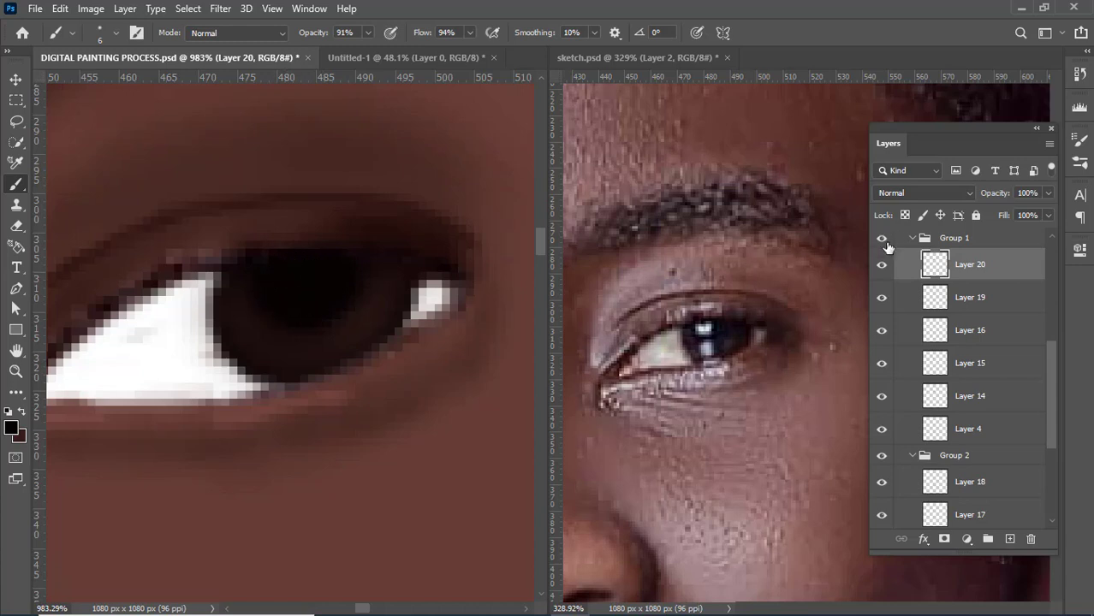
{"action": "left_click", "coordinate": [1010, 539]}
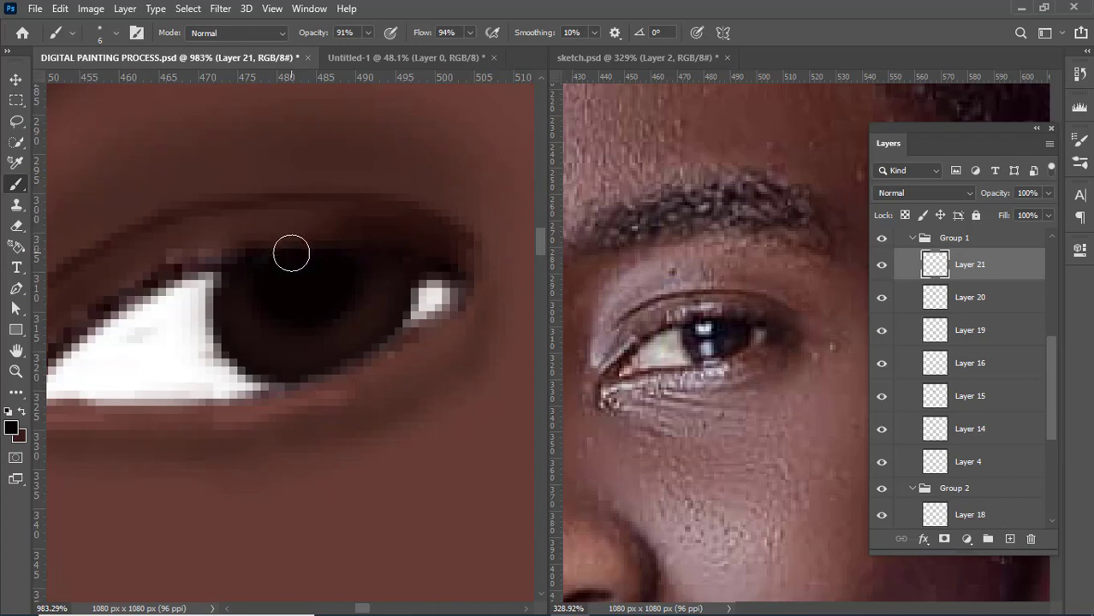
{"action": "key", "text": "bracketleft"}
{"action": "key", "text": "bracketleft"}
- Switch to white ffffff and dab a catchlight atop the pupil and a larger highlight below it
{"action": "left_click", "coordinate": [12, 427]}
{"action": "left_click_drag", "start_coordinate": [633, 84], "coordinate": [556, 46]}
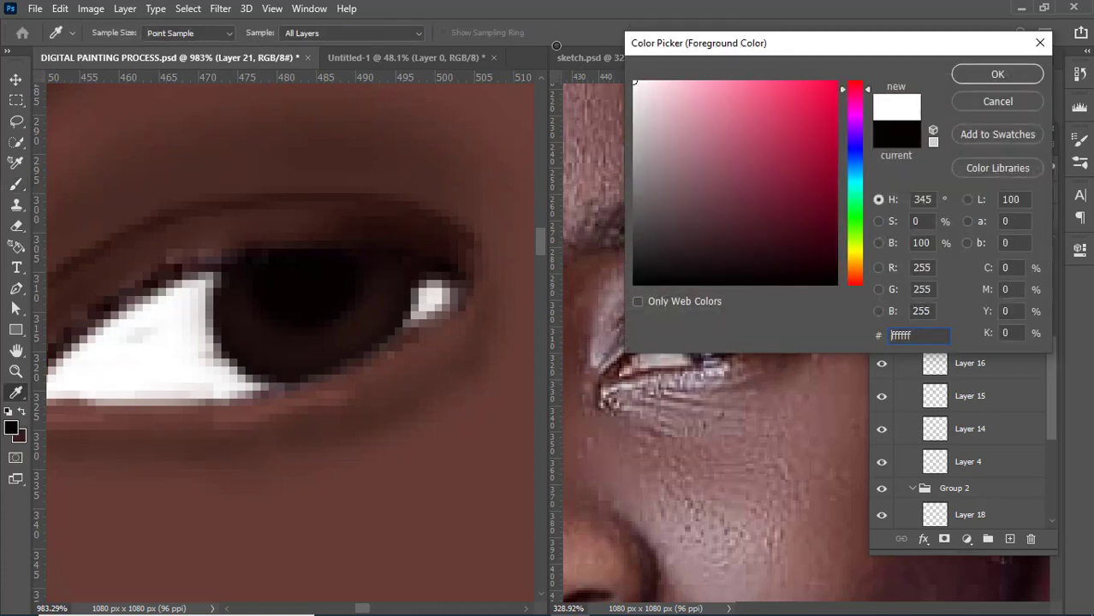
{"action": "left_click", "coordinate": [998, 74]}
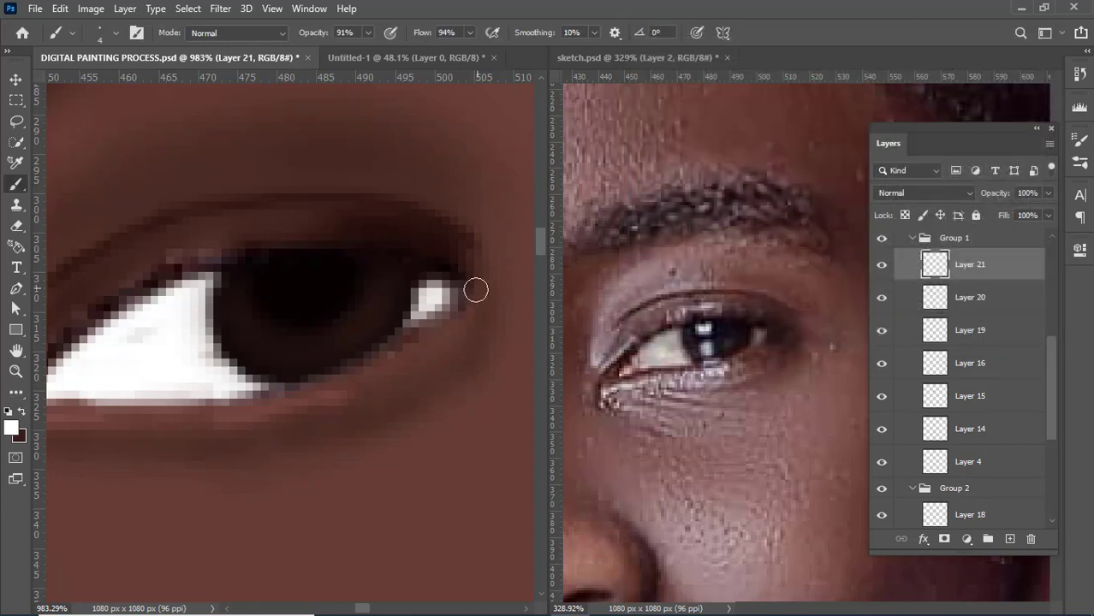
{"action": "left_click", "coordinate": [265, 267]}
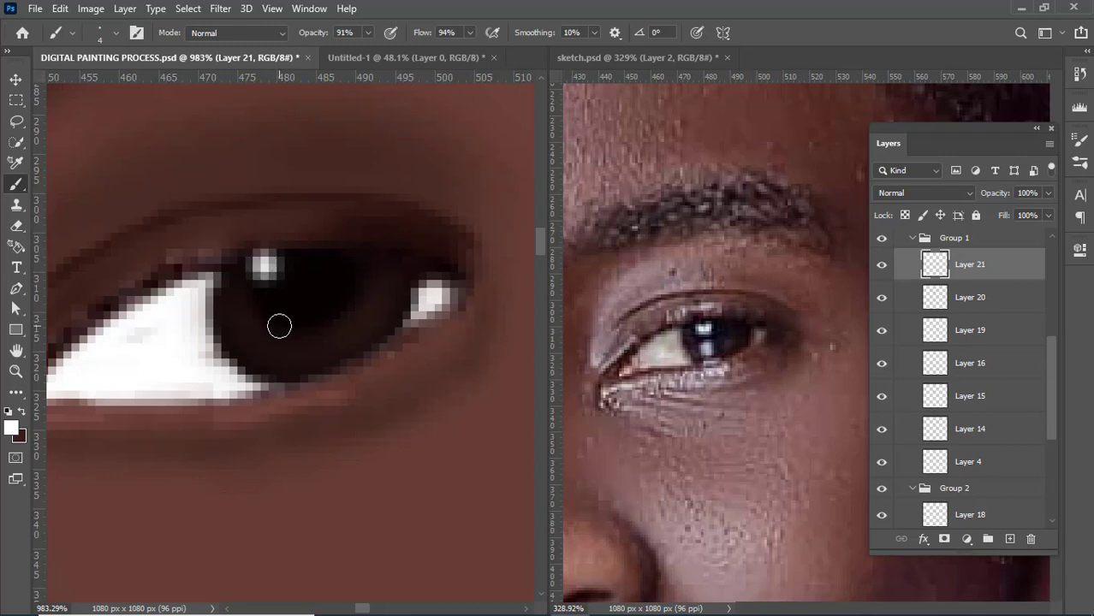
{"action": "left_click", "coordinate": [281, 330]}
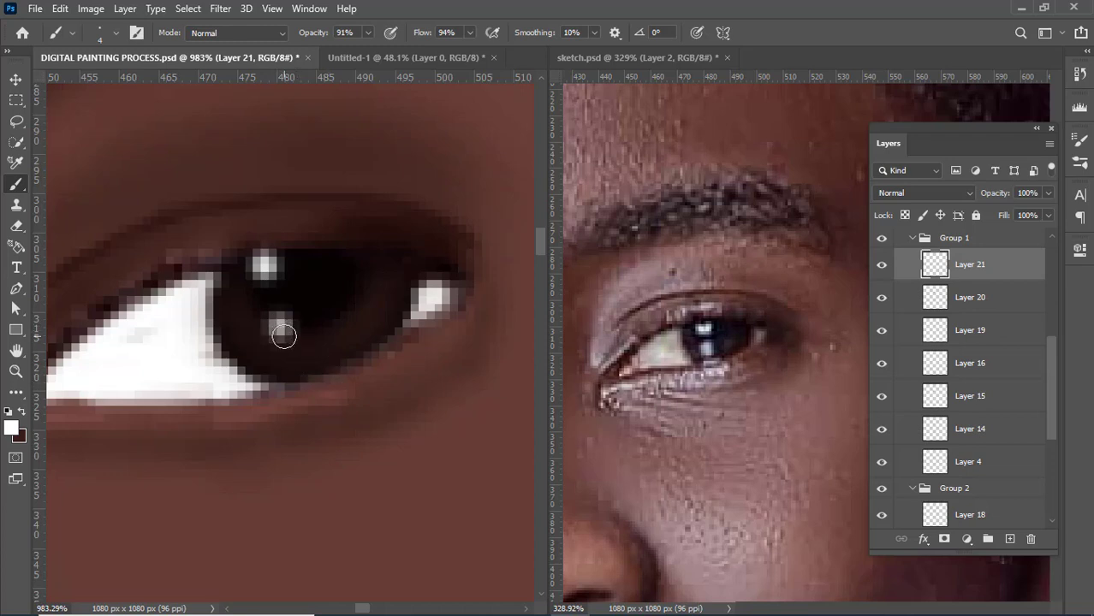
{"action": "key", "text": "bracketright"}
{"action": "key", "text": "bracketright"}
{"action": "key", "text": "bracketright"}
{"action": "left_click", "coordinate": [285, 350]}
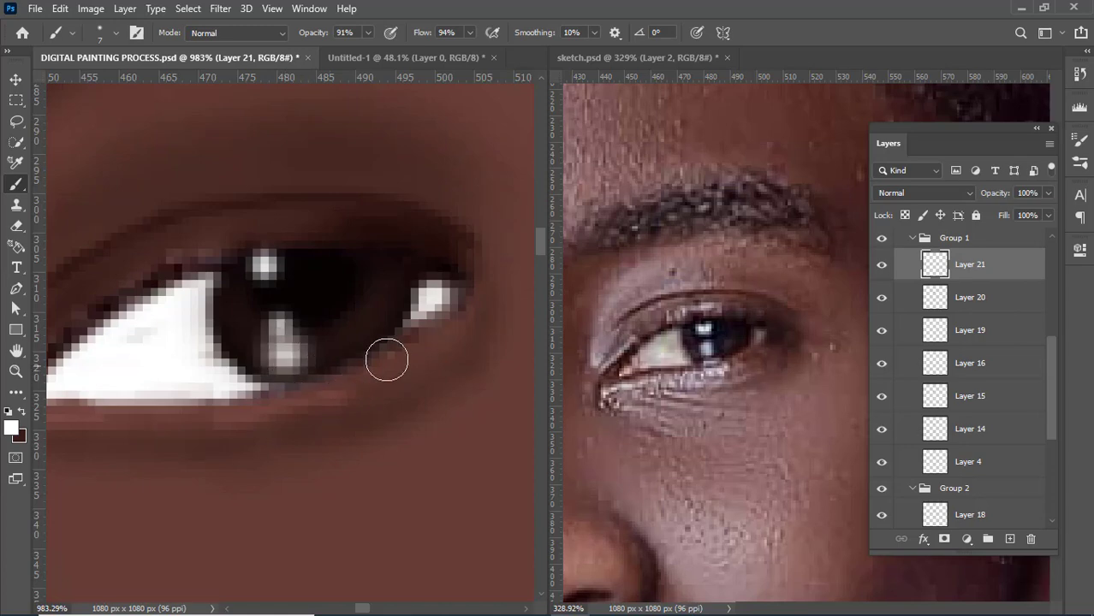
- Dab white over the lower highlight and the upper catchlight in the right eye
{"action": "scroll", "coordinate": [396, 337], "scroll_direction": "down", "scroll_amount": 15}
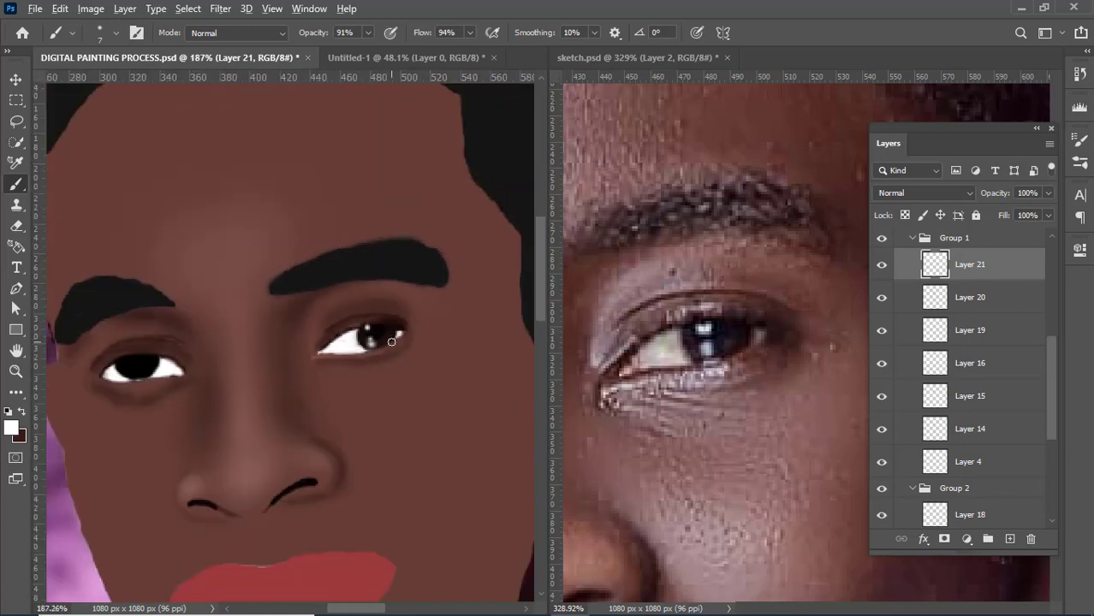
{"action": "scroll", "coordinate": [444, 344], "scroll_direction": "up", "scroll_amount": 6}
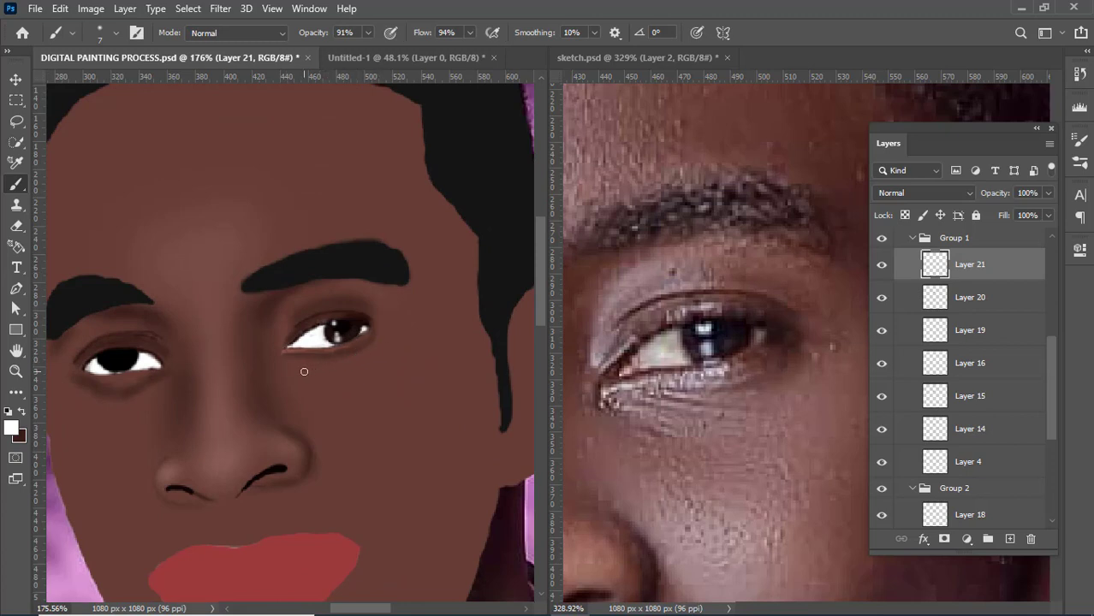
{"action": "scroll", "coordinate": [326, 362], "scroll_direction": "up", "scroll_amount": 10}
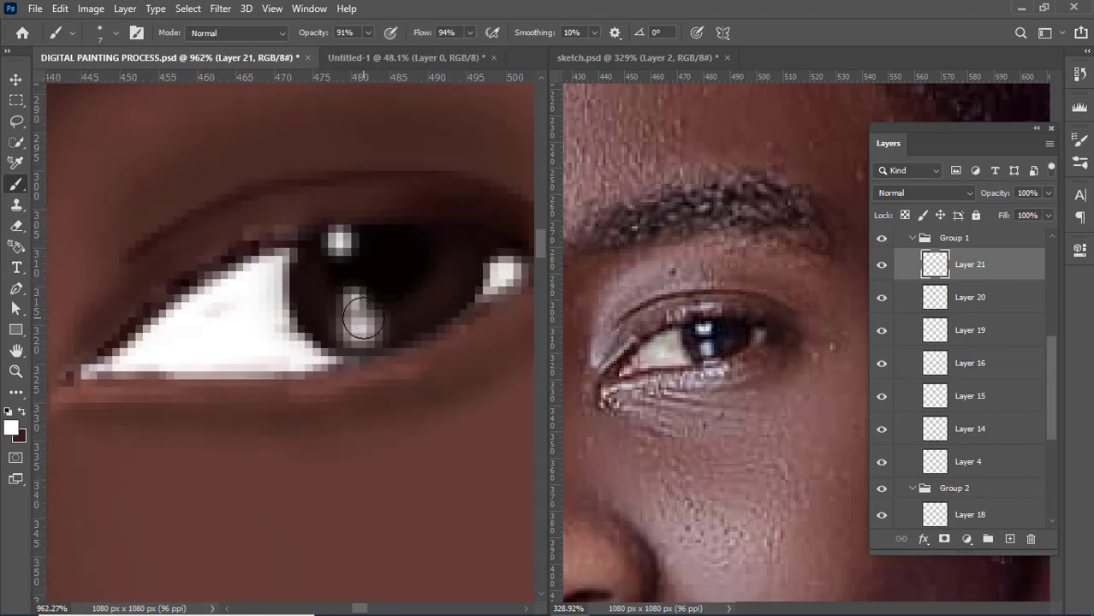
{"action": "left_click", "coordinate": [362, 318]}
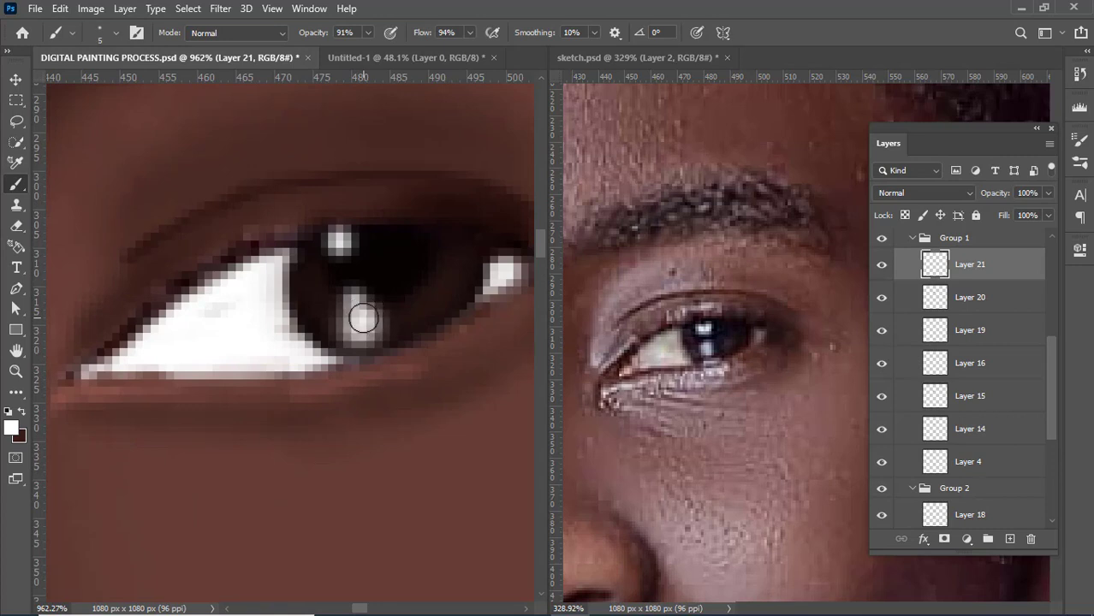
{"action": "left_click", "coordinate": [361, 315]}
{"action": "left_click", "coordinate": [343, 249]}
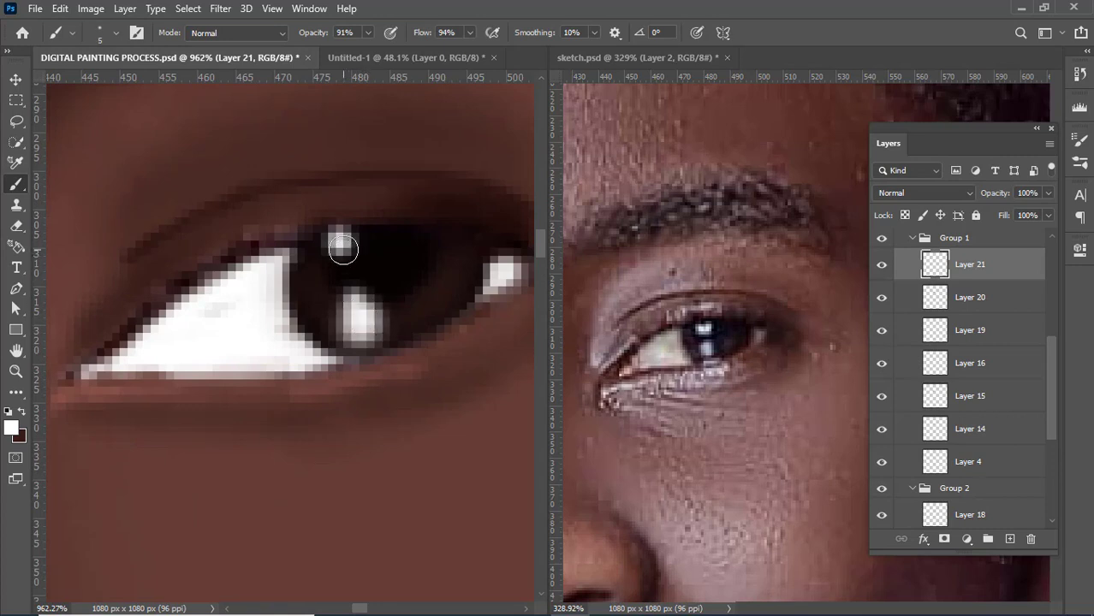
{"action": "left_click", "coordinate": [342, 248]}
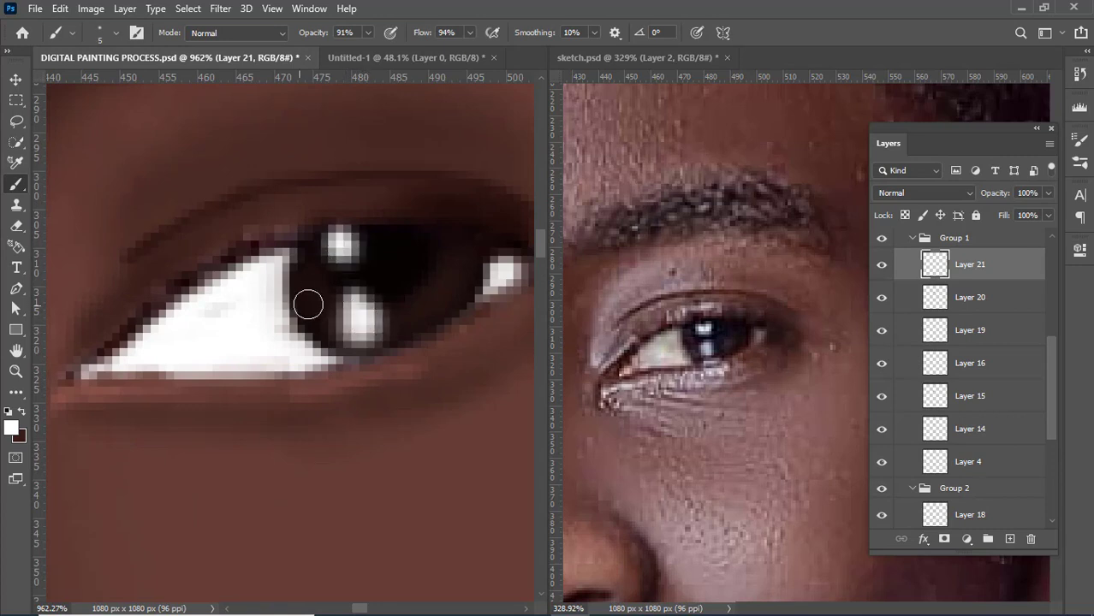
- Enlarge the catchlight with a white stroke, comparing before and after with undo and redo
{"action": "scroll", "coordinate": [385, 295], "scroll_direction": "down", "scroll_amount": 5}
{"action": "scroll", "coordinate": [465, 292], "scroll_direction": "down", "scroll_amount": 6}
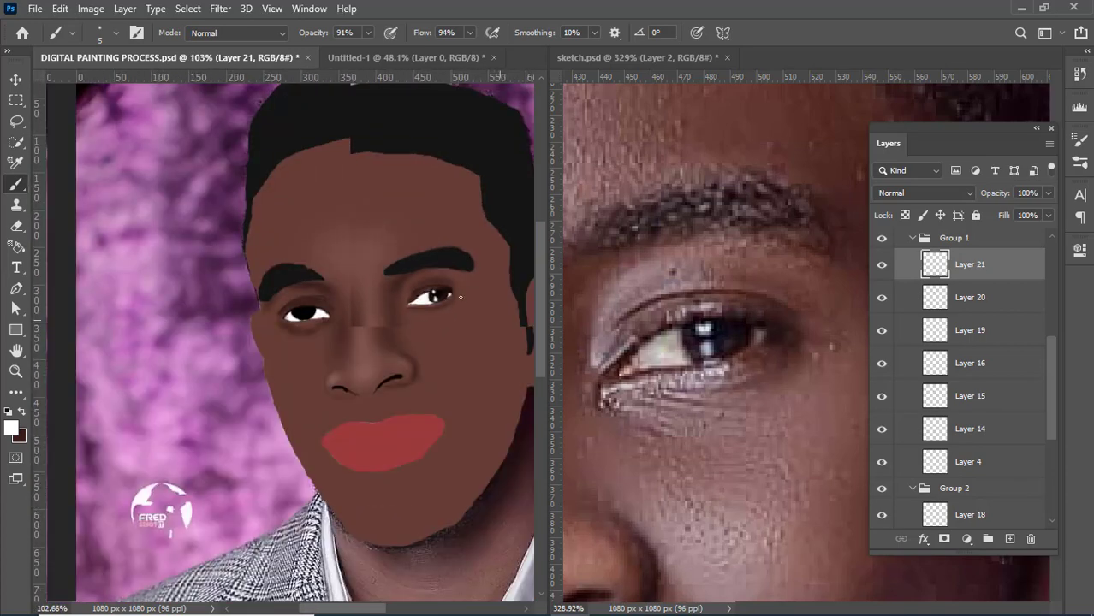
{"action": "scroll", "coordinate": [461, 297], "scroll_direction": "up", "scroll_amount": 2}
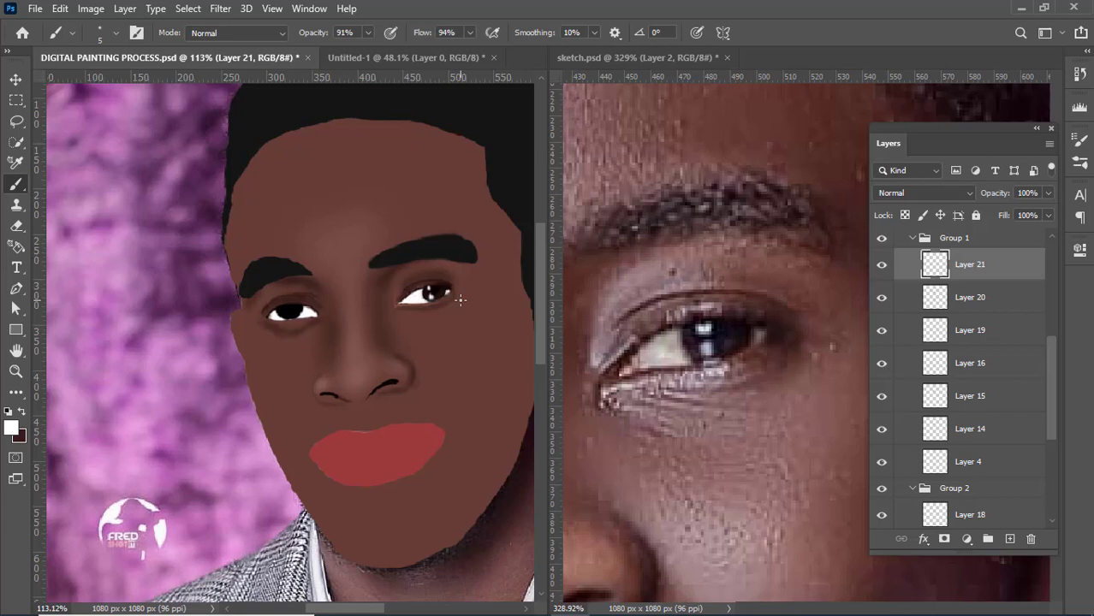
{"action": "scroll", "coordinate": [460, 299], "scroll_direction": "up", "scroll_amount": 4}
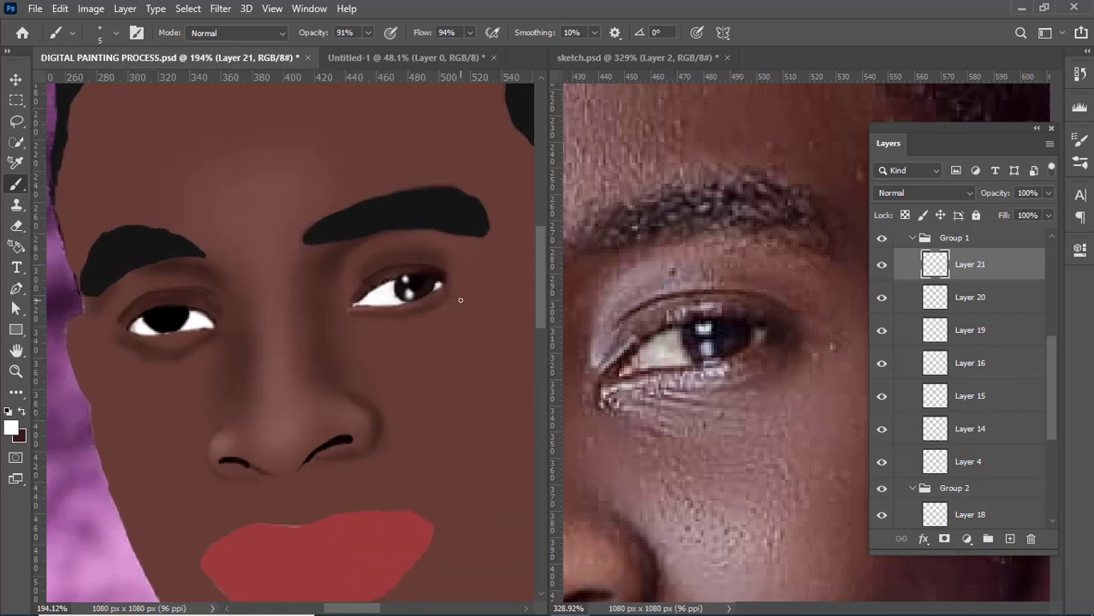
{"action": "scroll", "coordinate": [433, 268], "scroll_direction": "up", "scroll_amount": 15}
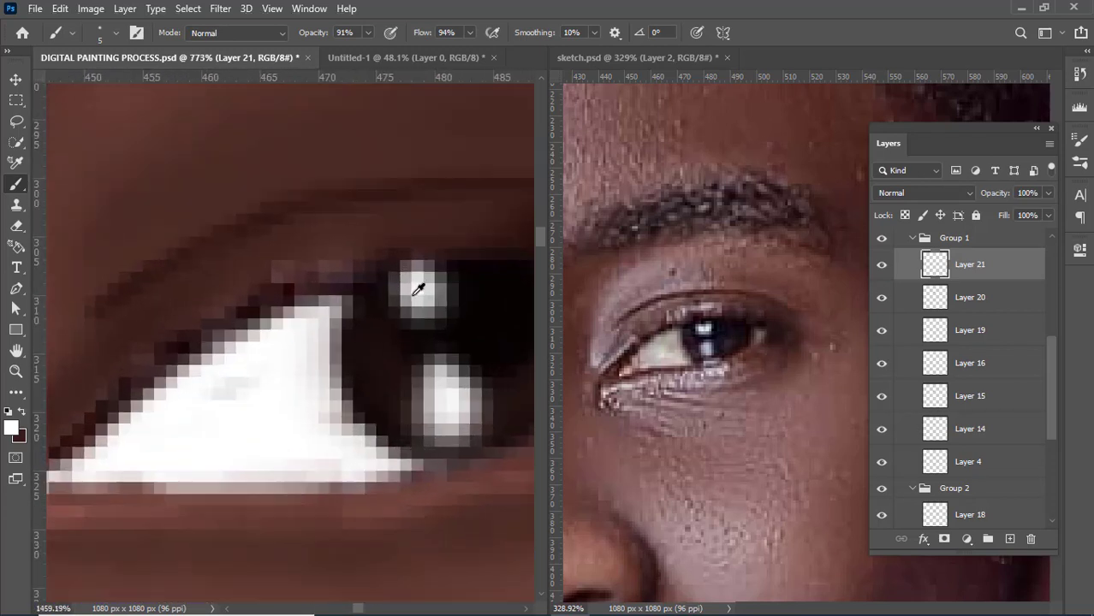
{"action": "left_click_drag", "start_coordinate": [445, 295], "coordinate": [455, 300]}
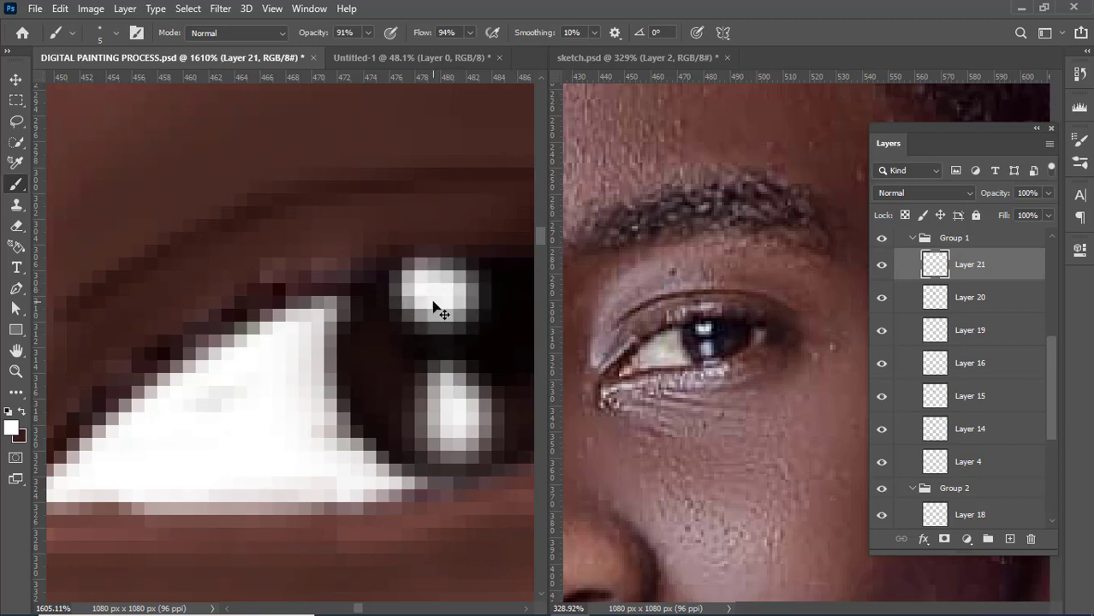
{"action": "key", "text": "ctrl+z"}
{"action": "key", "text": "ctrl+shift+z"}
{"action": "scroll", "coordinate": [384, 341], "scroll_direction": "down", "scroll_amount": 5}
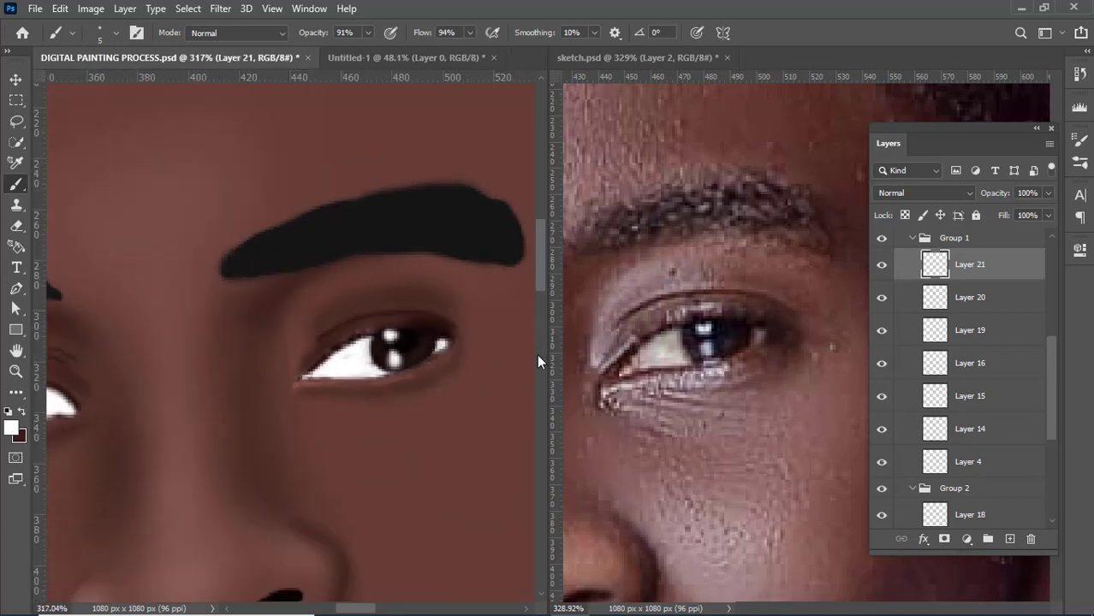
{"action": "scroll", "coordinate": [439, 384], "scroll_direction": "down", "scroll_amount": 2}
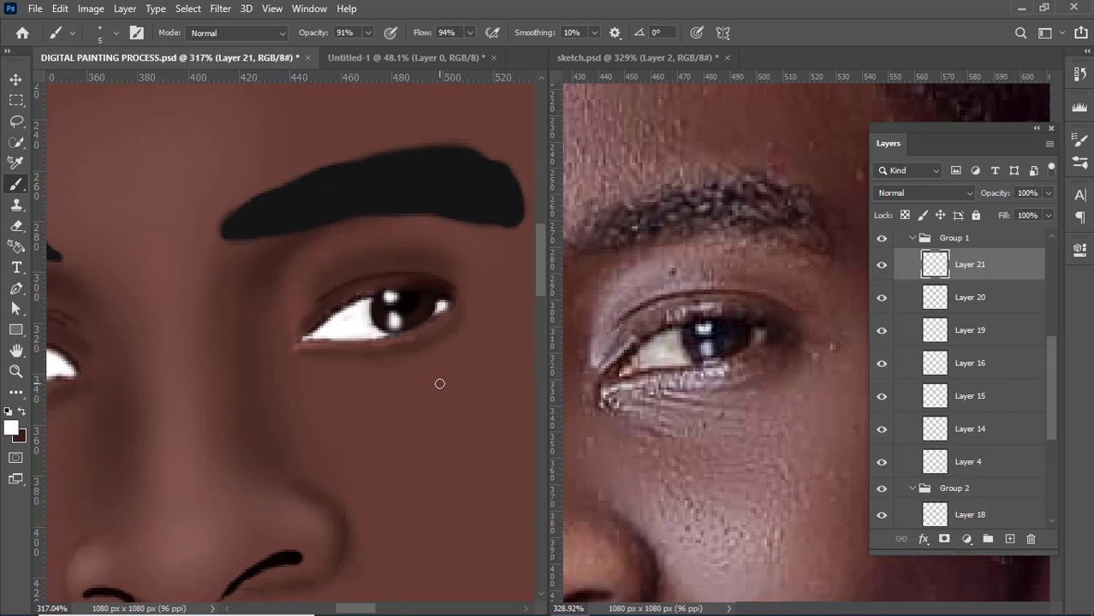
{"action": "scroll", "coordinate": [439, 384], "scroll_direction": "down", "scroll_amount": 4}
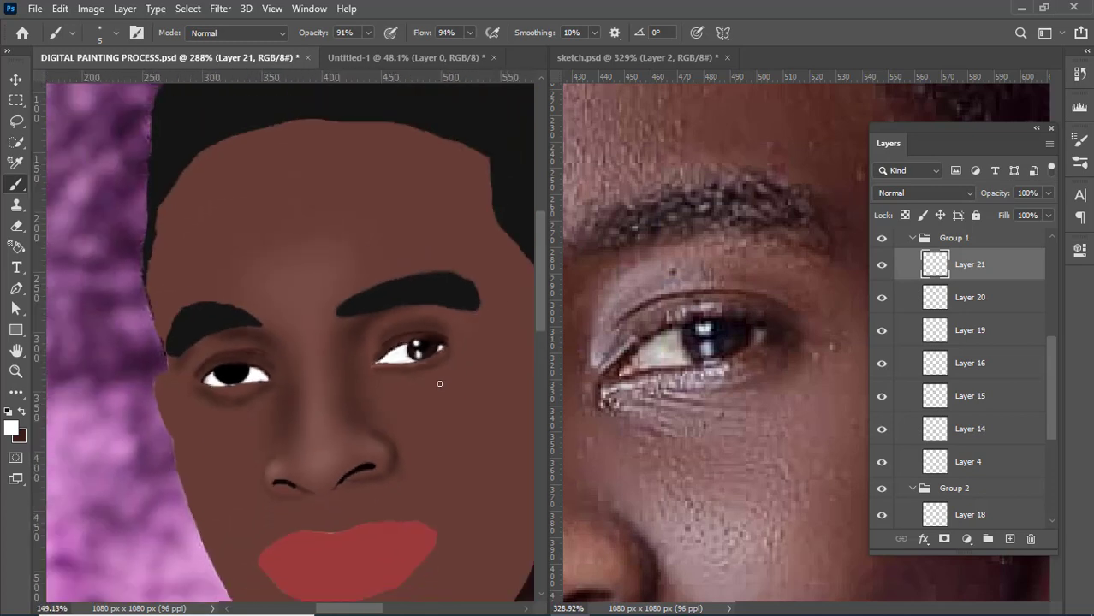
{"action": "scroll", "coordinate": [439, 384], "scroll_direction": "down", "scroll_amount": 2}
{"action": "scroll", "coordinate": [439, 384], "scroll_direction": "down", "scroll_amount": 2}
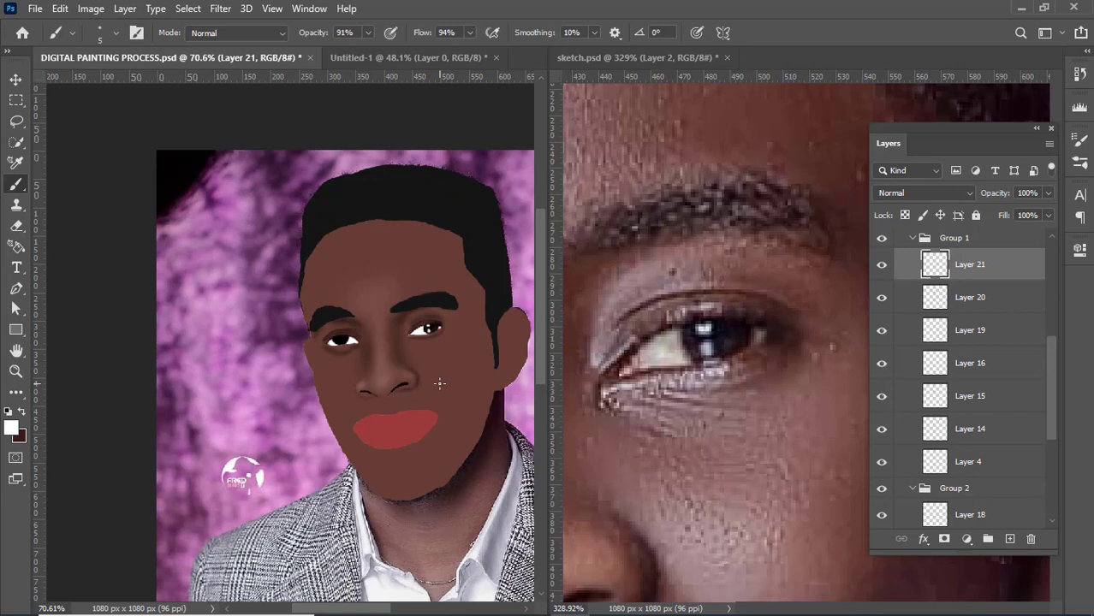
{"action": "scroll", "coordinate": [463, 323], "scroll_direction": "up", "scroll_amount": 2}
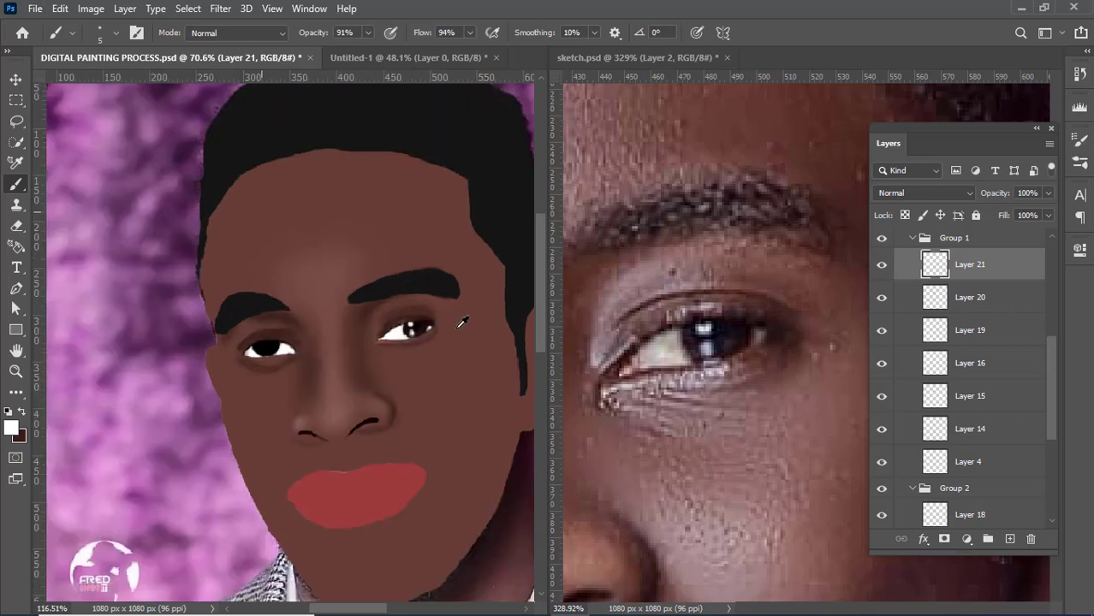
{"action": "scroll", "coordinate": [392, 363], "scroll_direction": "up", "scroll_amount": 6}
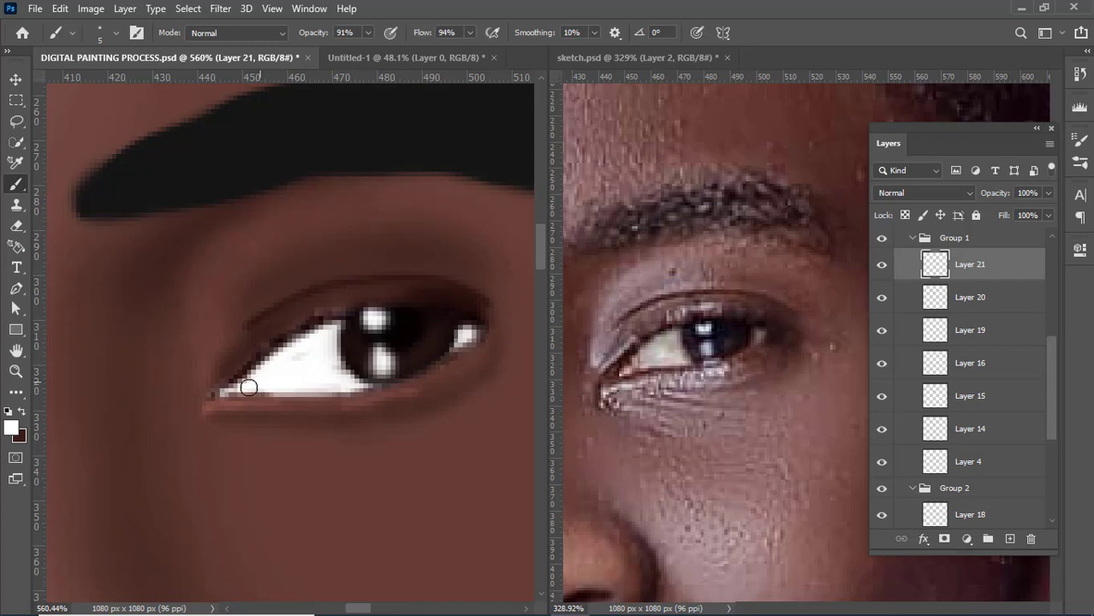
- Sample the reference photo's inner eye corner and refine it to pink d27b79 in the Color Picker
{"action": "left_click", "coordinate": [13, 428]}
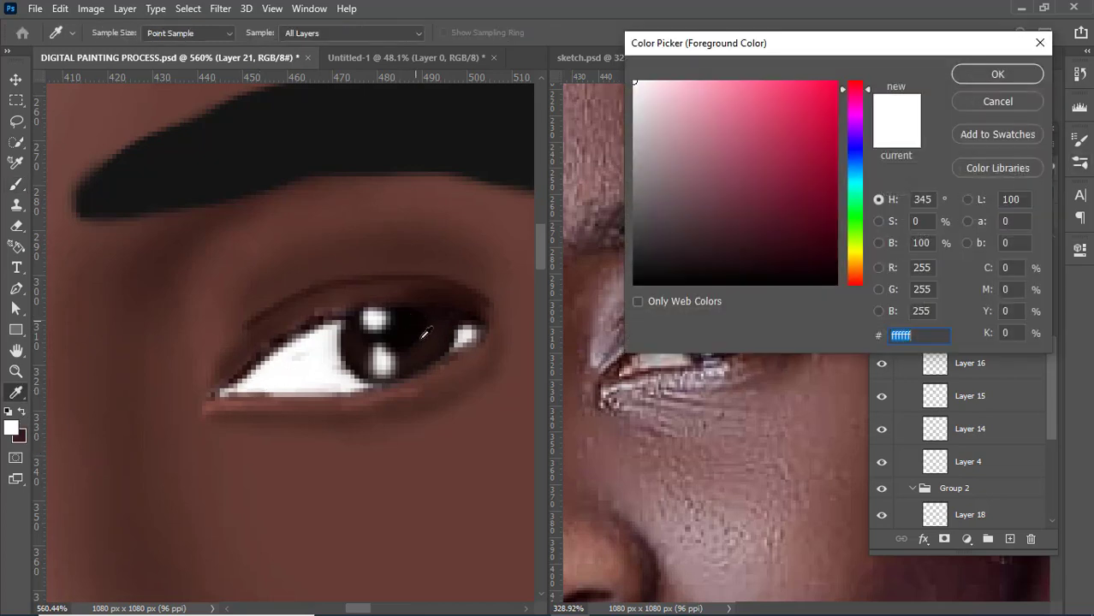
{"action": "left_click", "coordinate": [226, 394]}
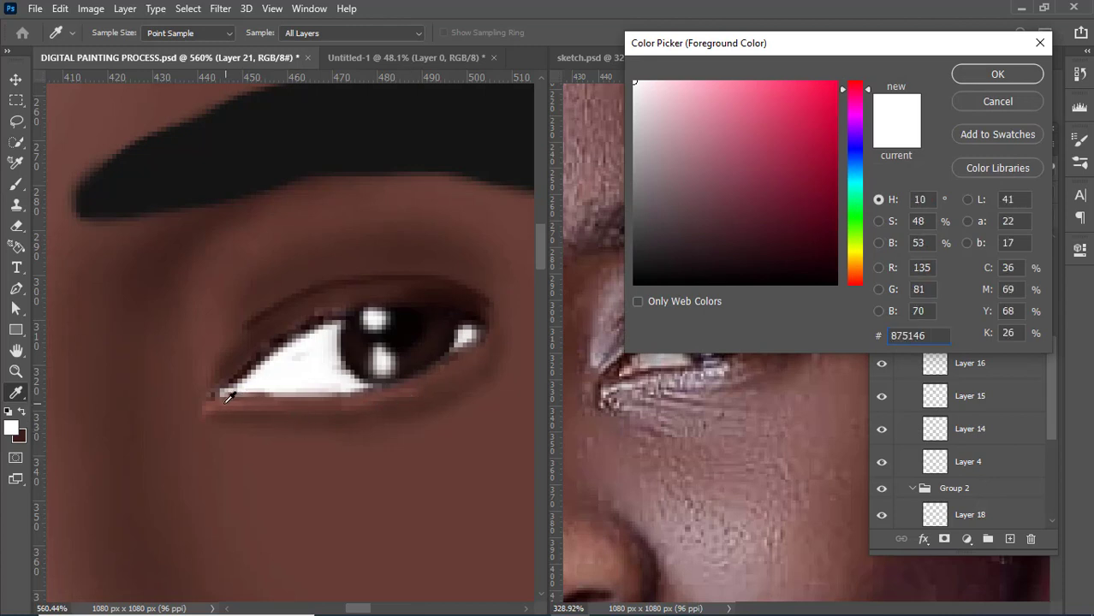
{"action": "left_click", "coordinate": [768, 198]}
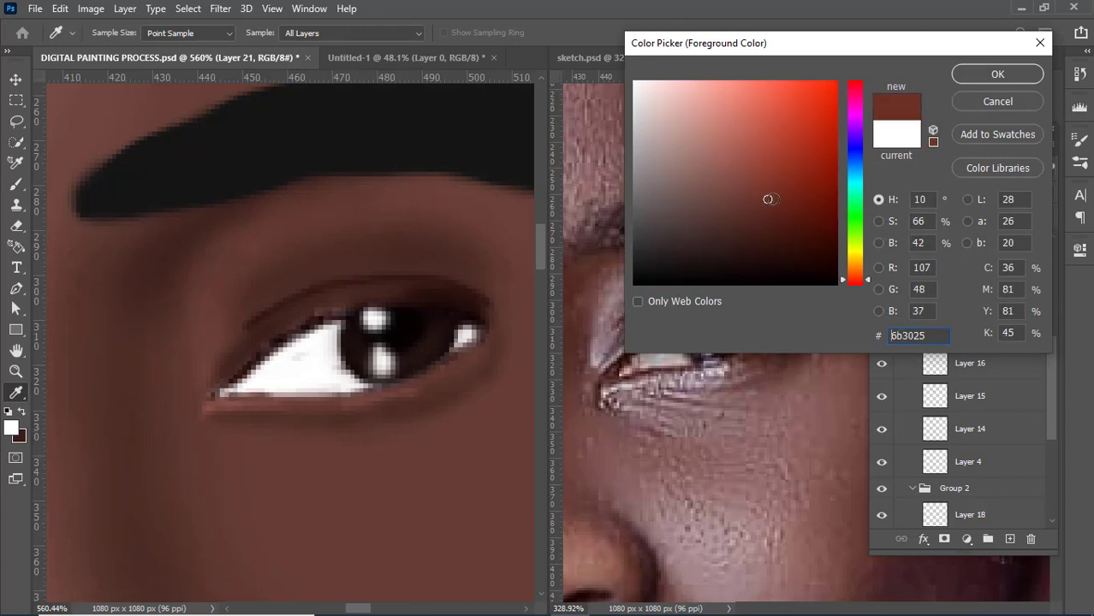
{"action": "left_click", "coordinate": [625, 371]}
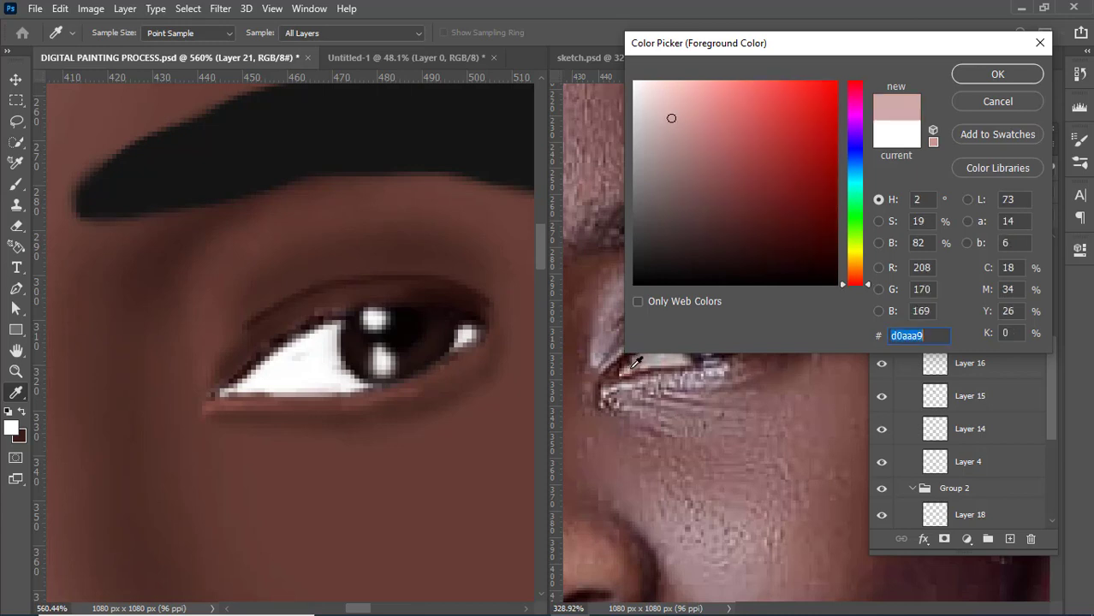
{"action": "left_click", "coordinate": [628, 366]}
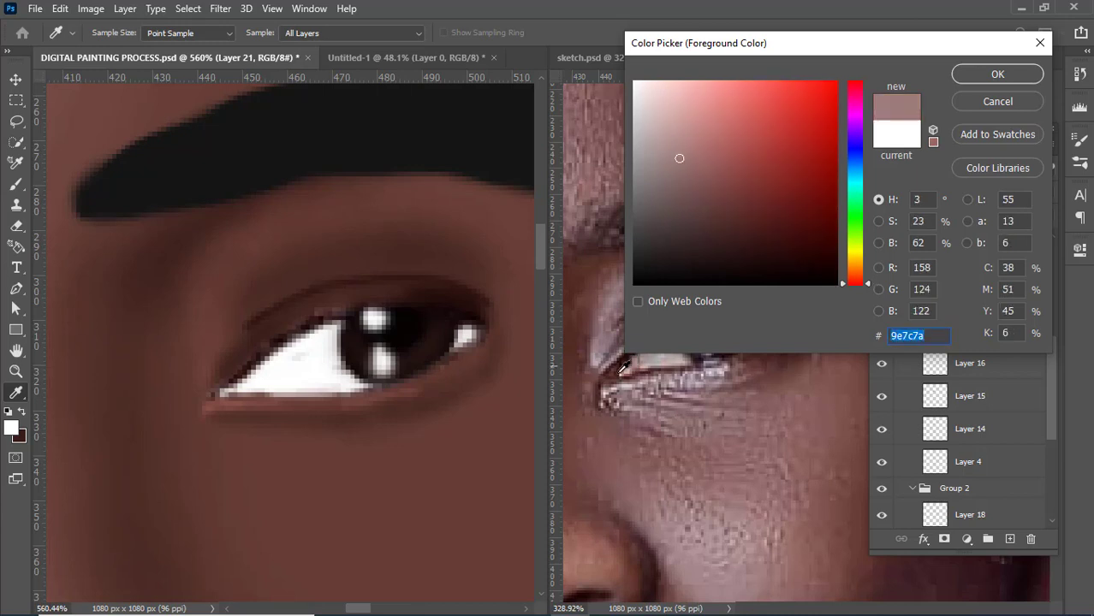
{"action": "left_click", "coordinate": [627, 365]}
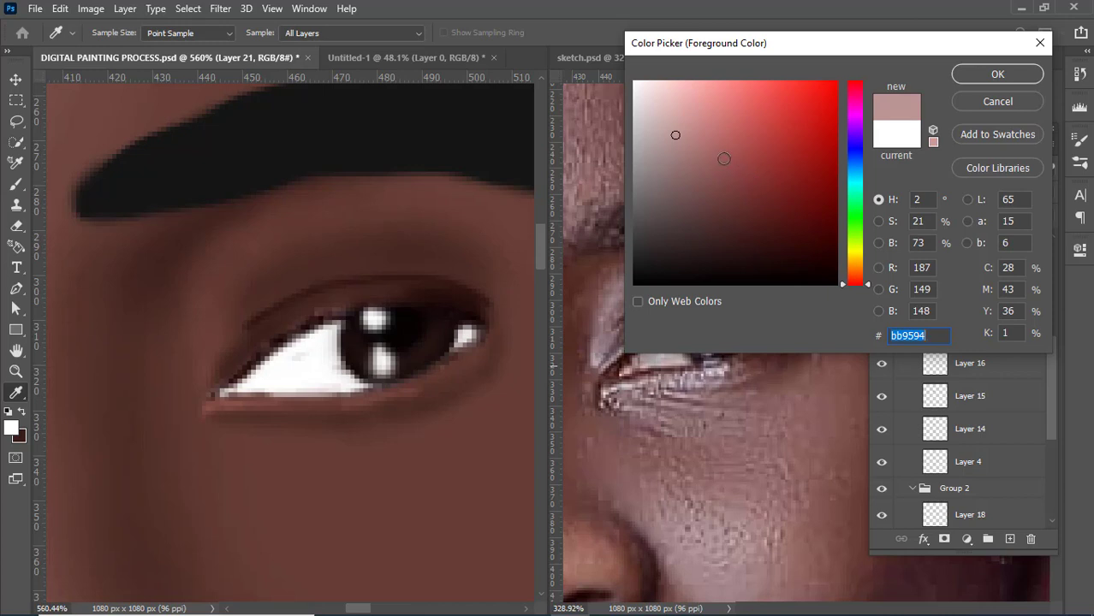
{"action": "left_click", "coordinate": [720, 157]}
{"action": "left_click_drag", "start_coordinate": [720, 157], "coordinate": [720, 116]}
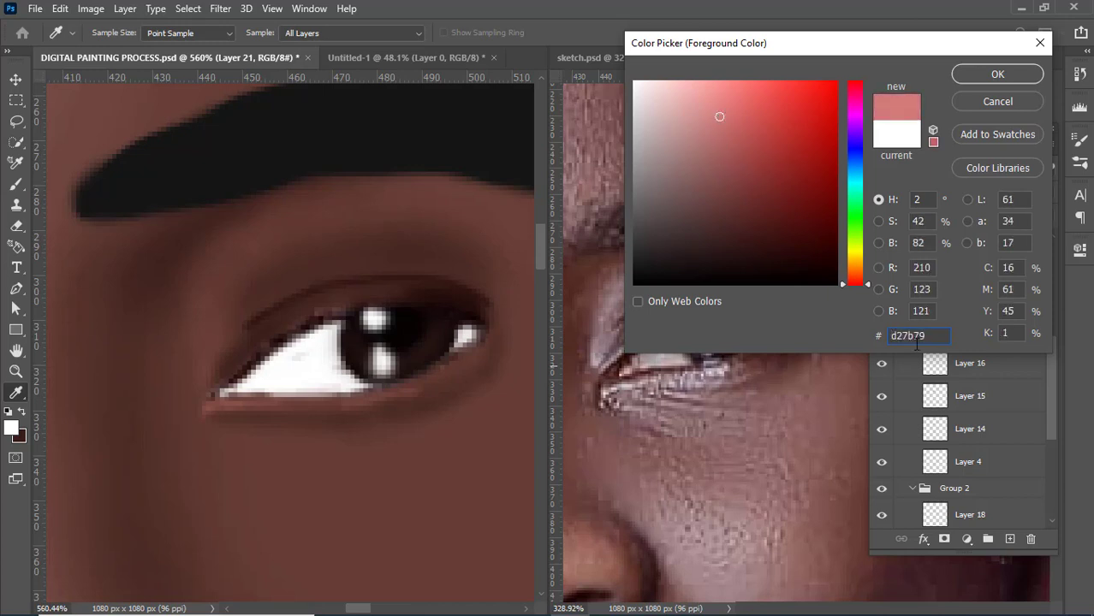
{"action": "left_click", "coordinate": [993, 76]}
{"action": "key", "text": "b"}
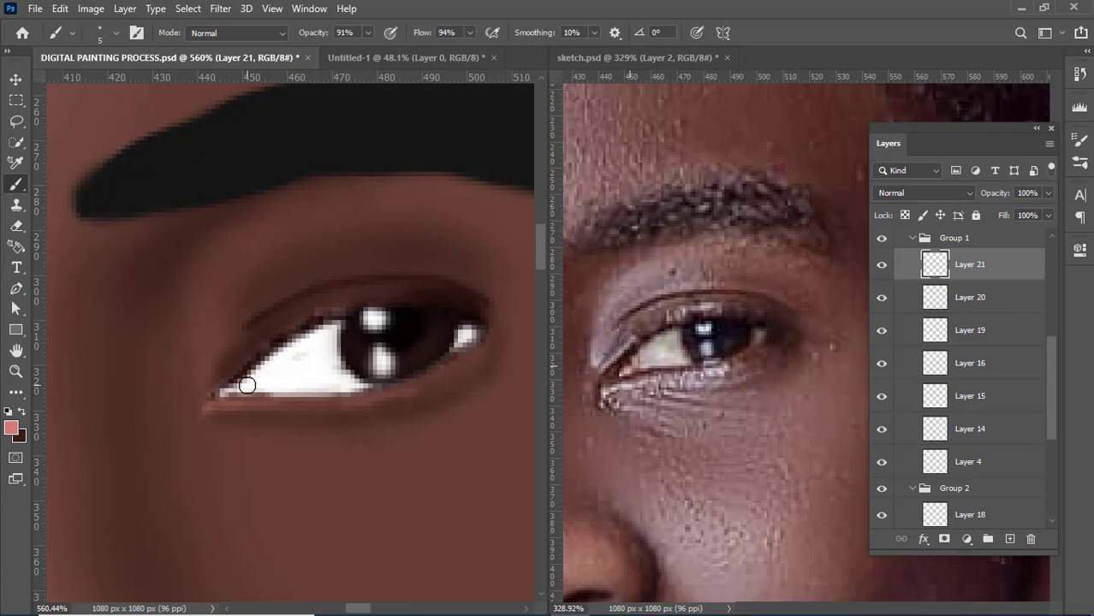
- With a smaller brush at about 41% opacity and 44% flow, softly paint pink along the inner corner
{"action": "key", "text": "bracketleft"}
{"action": "key", "text": "bracketleft"}
{"action": "left_click_drag", "start_coordinate": [245, 384], "coordinate": [233, 393]}
{"action": "left_click_drag", "start_coordinate": [317, 34], "coordinate": [279, 41]}
{"action": "left_click_drag", "start_coordinate": [420, 40], "coordinate": [307, 41]}
{"action": "left_click_drag", "start_coordinate": [229, 392], "coordinate": [250, 389]}
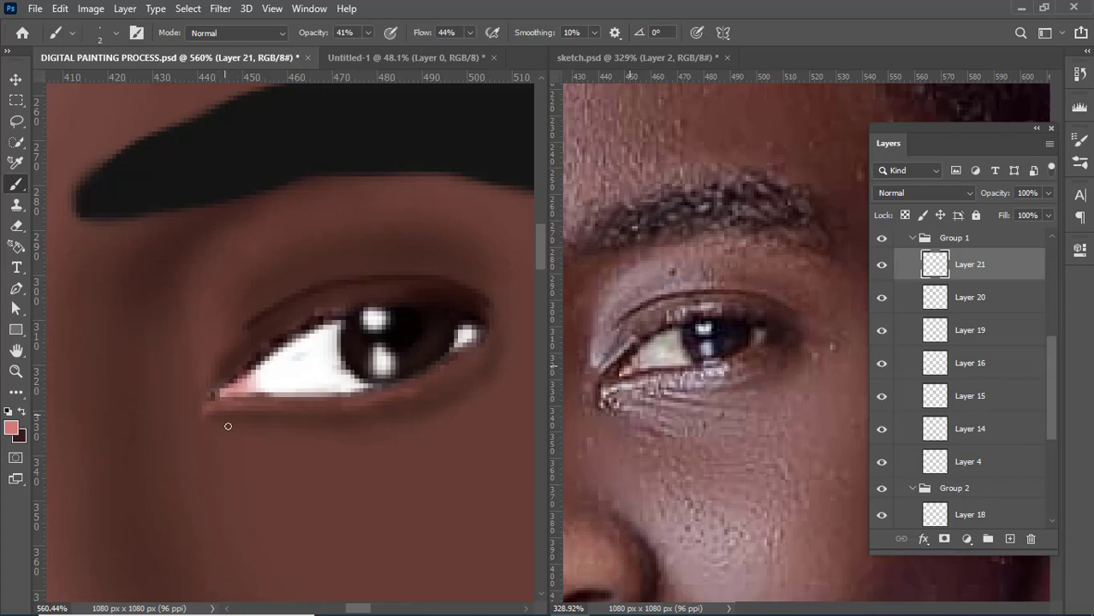
{"action": "scroll", "coordinate": [368, 377], "scroll_direction": "down", "scroll_amount": 5}
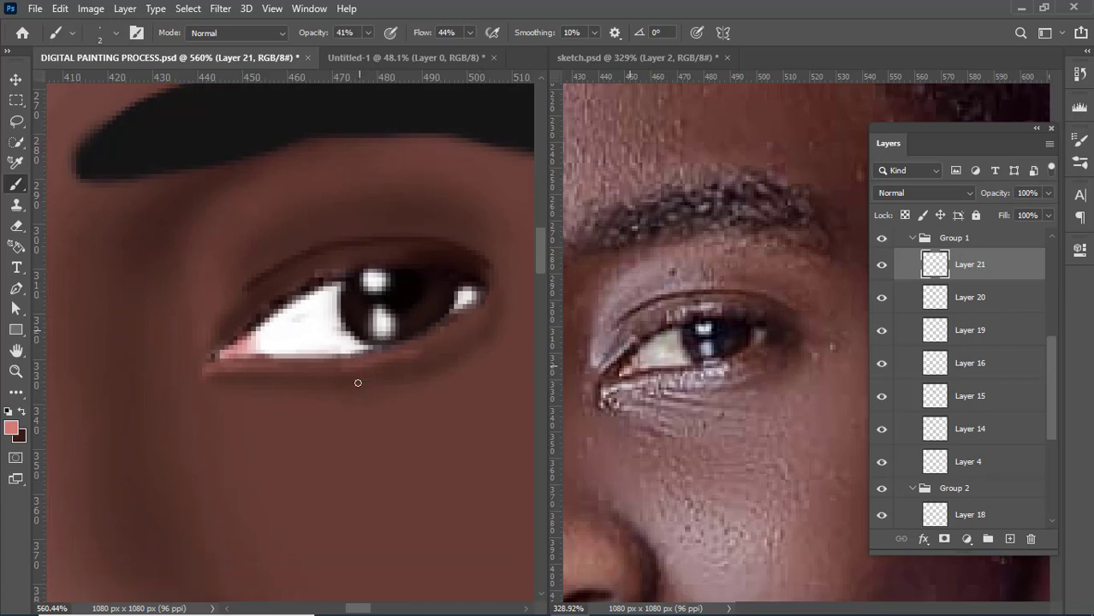
{"action": "key", "text": "super"}
{"action": "key", "text": "Escape"}
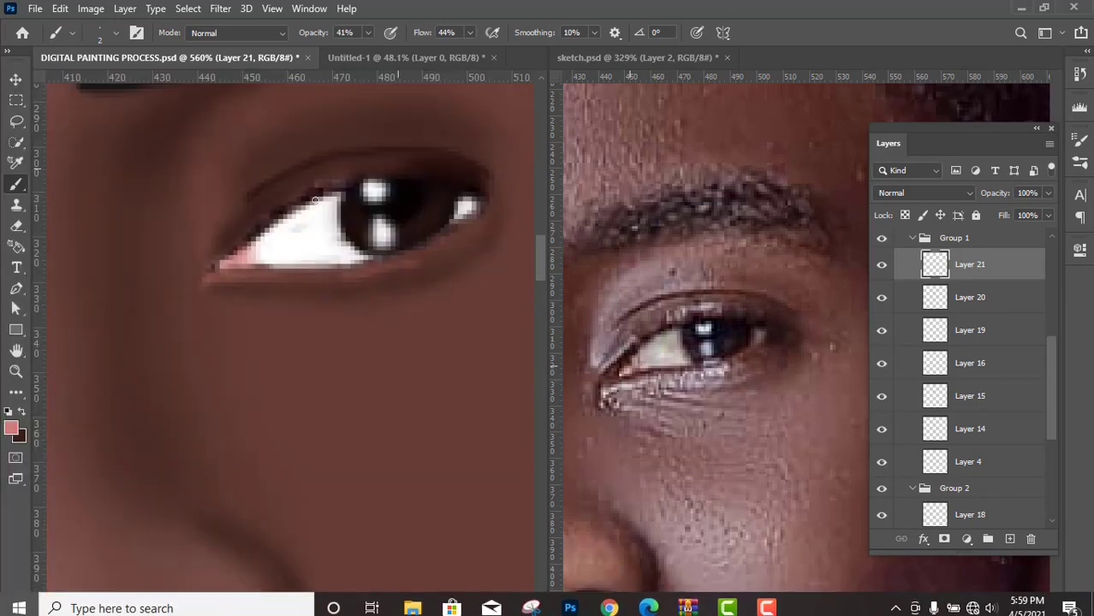
{"action": "scroll", "coordinate": [277, 262], "scroll_direction": "down", "scroll_amount": 4}
{"action": "scroll", "coordinate": [342, 244], "scroll_direction": "down", "scroll_amount": 8}
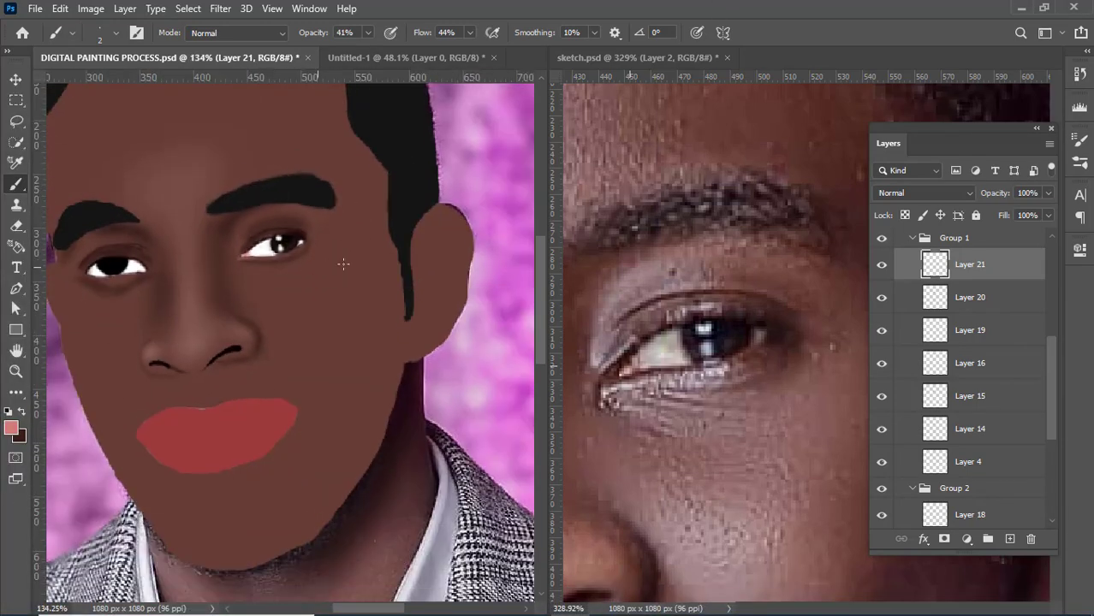
{"action": "scroll", "coordinate": [345, 237], "scroll_direction": "down", "scroll_amount": 2}
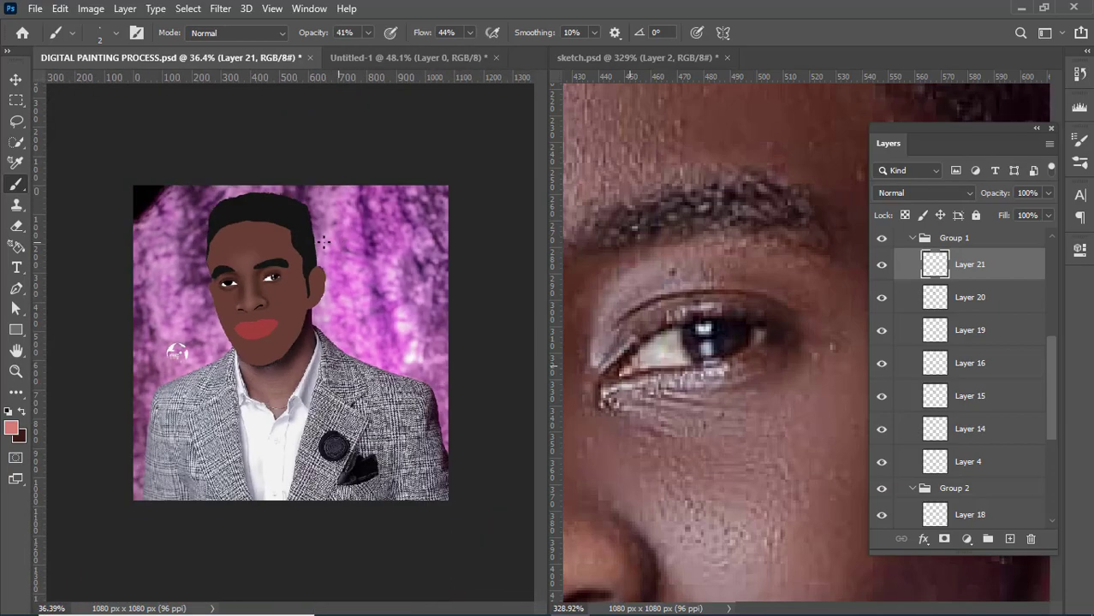
{"action": "scroll", "coordinate": [224, 240], "scroll_direction": "up", "scroll_amount": 2}
{"action": "scroll", "coordinate": [233, 244], "scroll_direction": "up", "scroll_amount": 6}
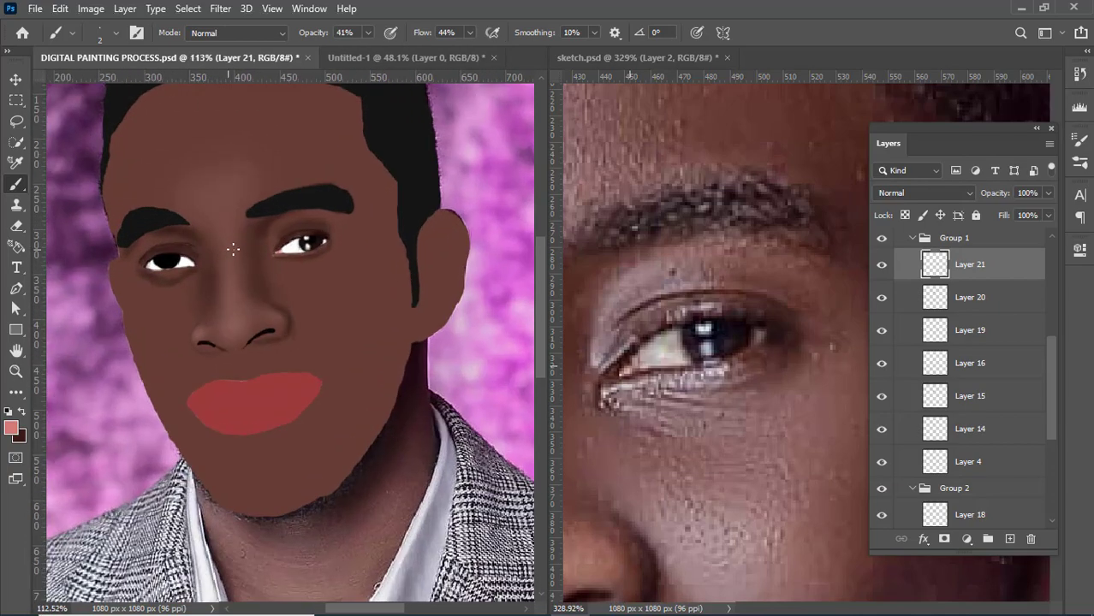
{"action": "scroll", "coordinate": [304, 234], "scroll_direction": "up", "scroll_amount": 5}
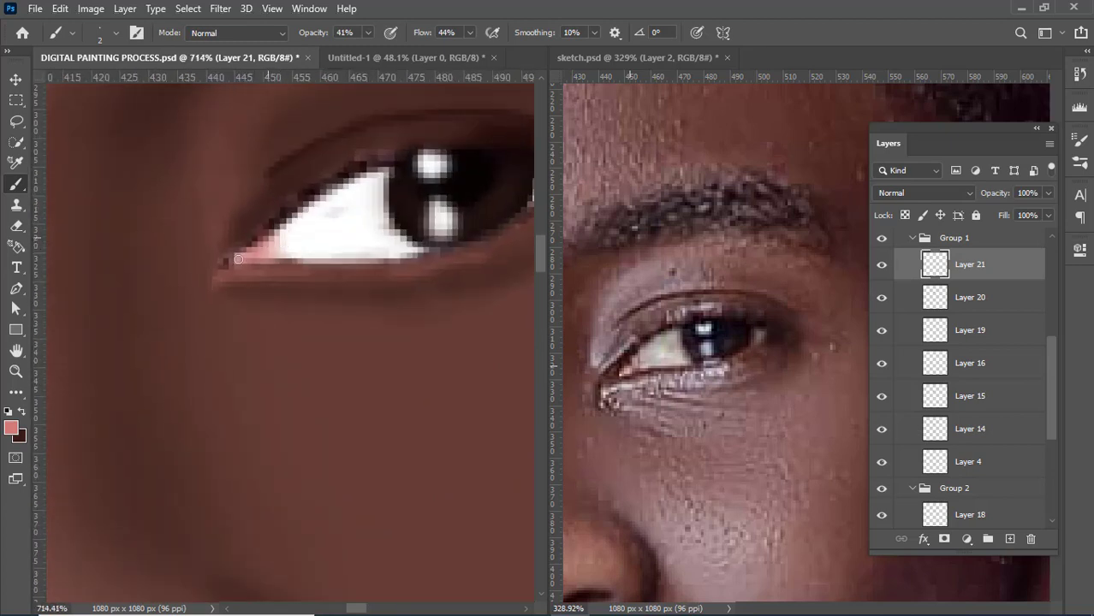
- Dab dark brown onto the pink inner corner, then toggle Layer 16's visibility to check it
{"action": "left_click", "coordinate": [21, 412]}
{"action": "left_click_drag", "start_coordinate": [266, 245], "coordinate": [260, 246]}
{"action": "left_click", "coordinate": [965, 377]}
{"action": "left_click", "coordinate": [882, 364]}
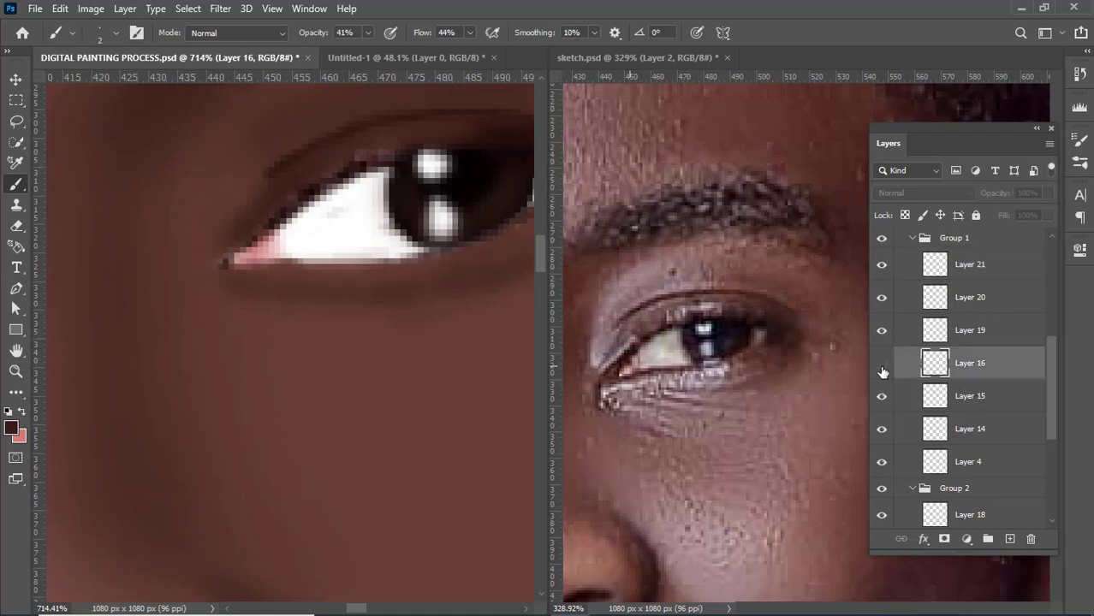
{"action": "left_click", "coordinate": [881, 365]}
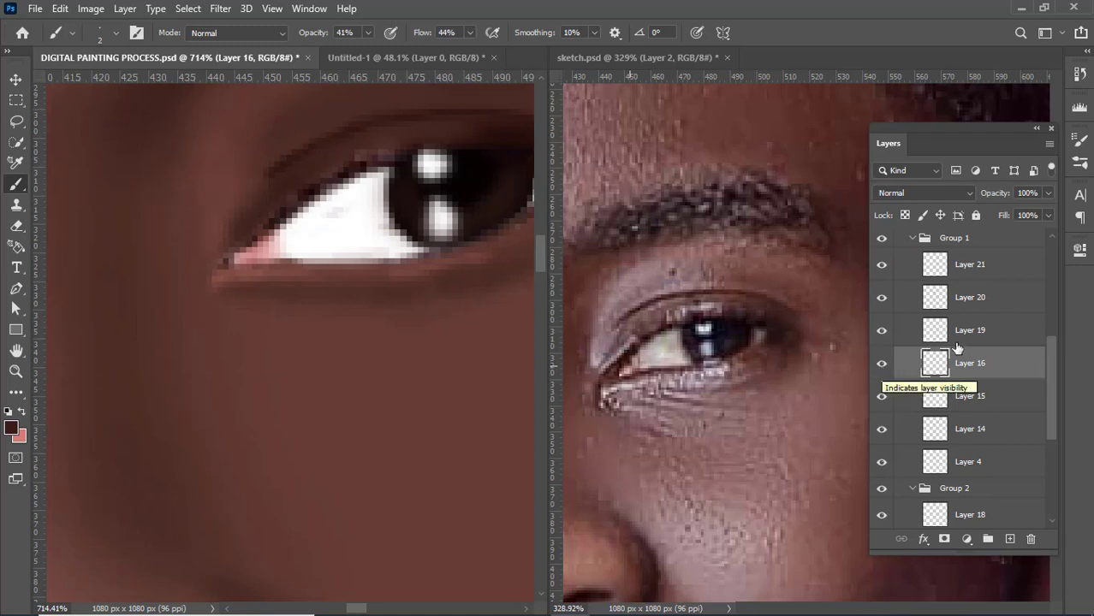
- Check Layer 19's contents by toggling it, then drag it to the top of Group 1
{"action": "left_click", "coordinate": [970, 330]}
{"action": "left_click", "coordinate": [881, 336]}
{"action": "left_click", "coordinate": [882, 336]}
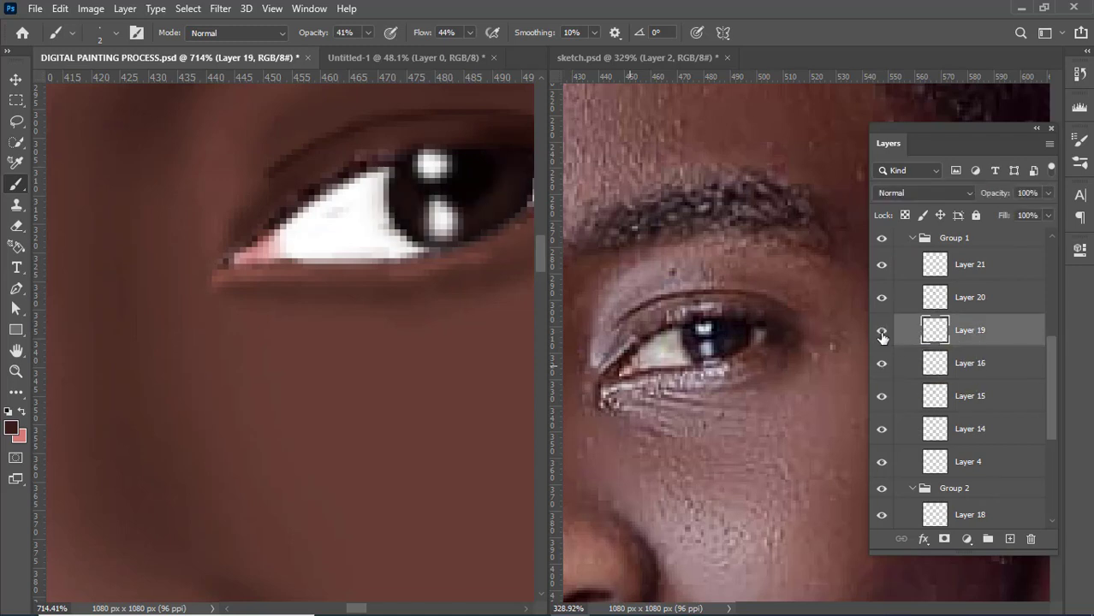
{"action": "left_click_drag", "start_coordinate": [991, 334], "coordinate": [1004, 253]}
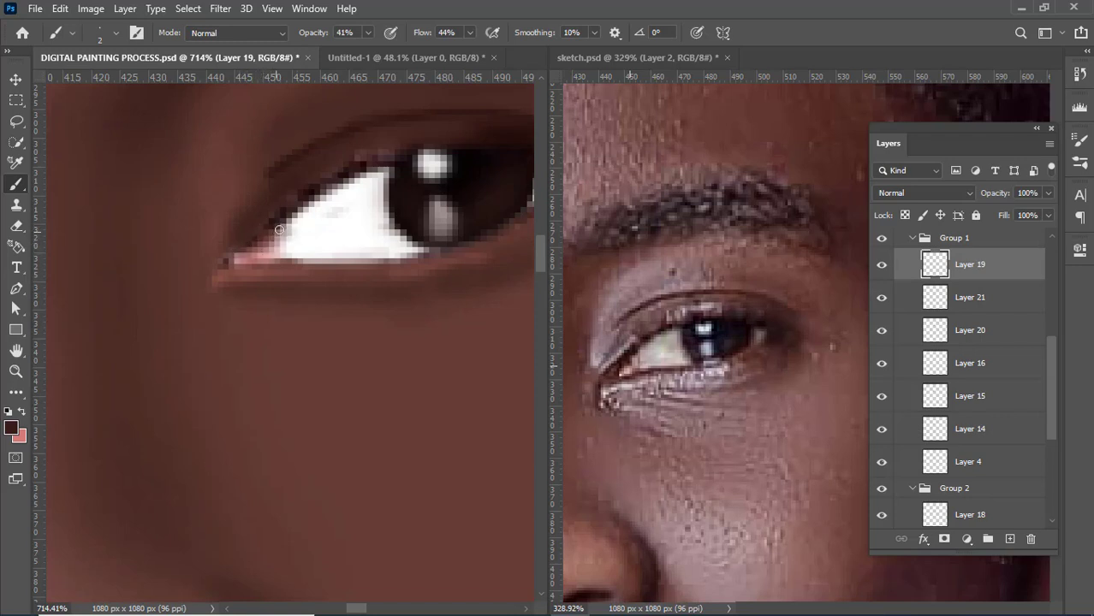
{"action": "scroll", "coordinate": [315, 345], "scroll_direction": "down", "scroll_amount": 10}
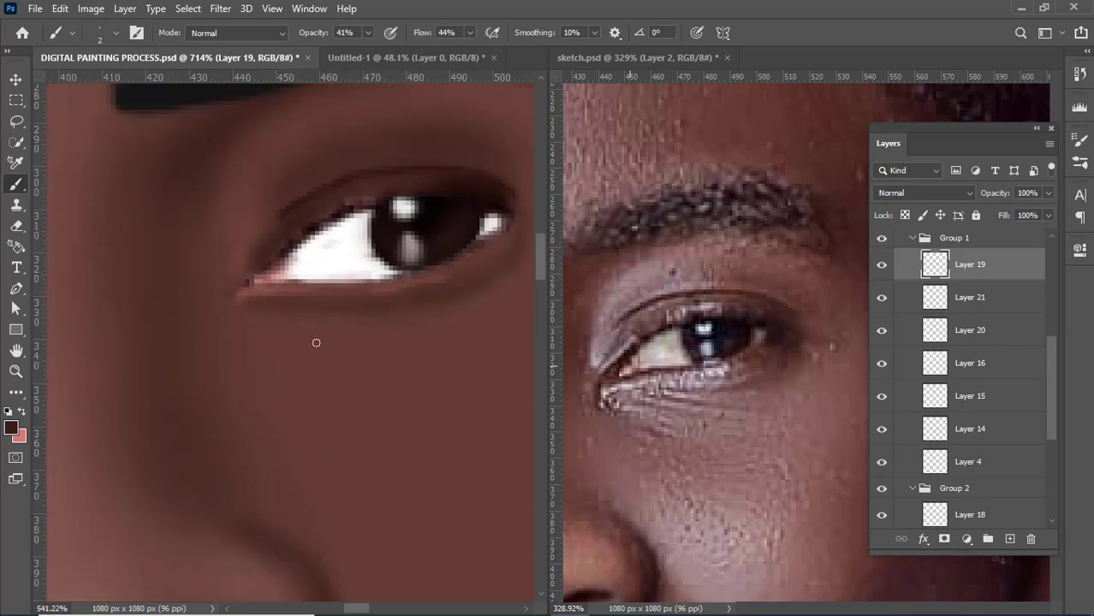
{"action": "scroll", "coordinate": [292, 344], "scroll_direction": "up", "scroll_amount": 7}
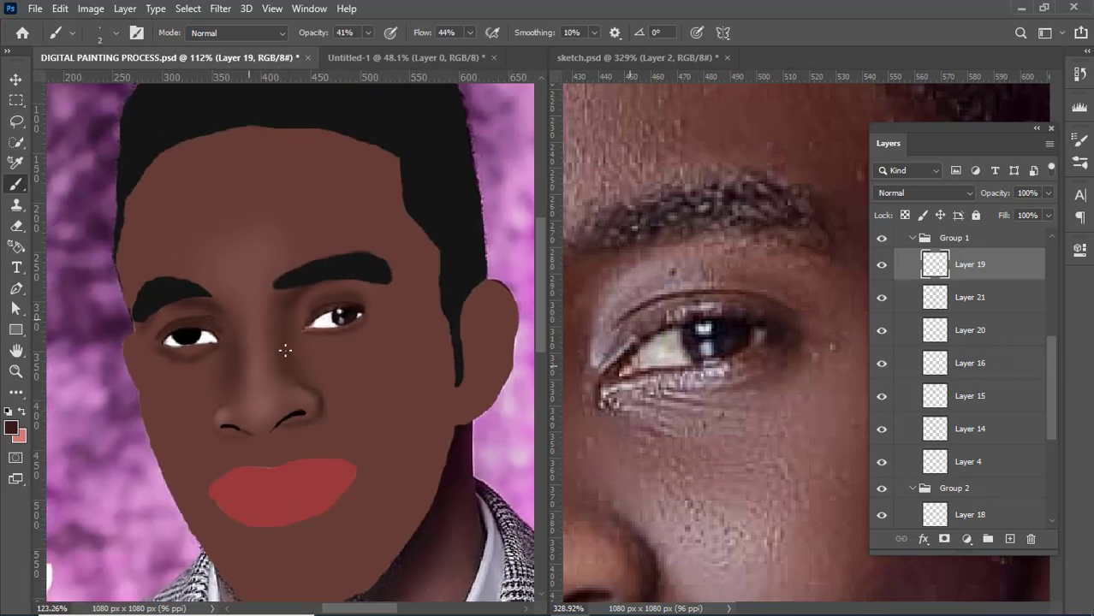
{"action": "scroll", "coordinate": [302, 305], "scroll_direction": "up", "scroll_amount": 4}
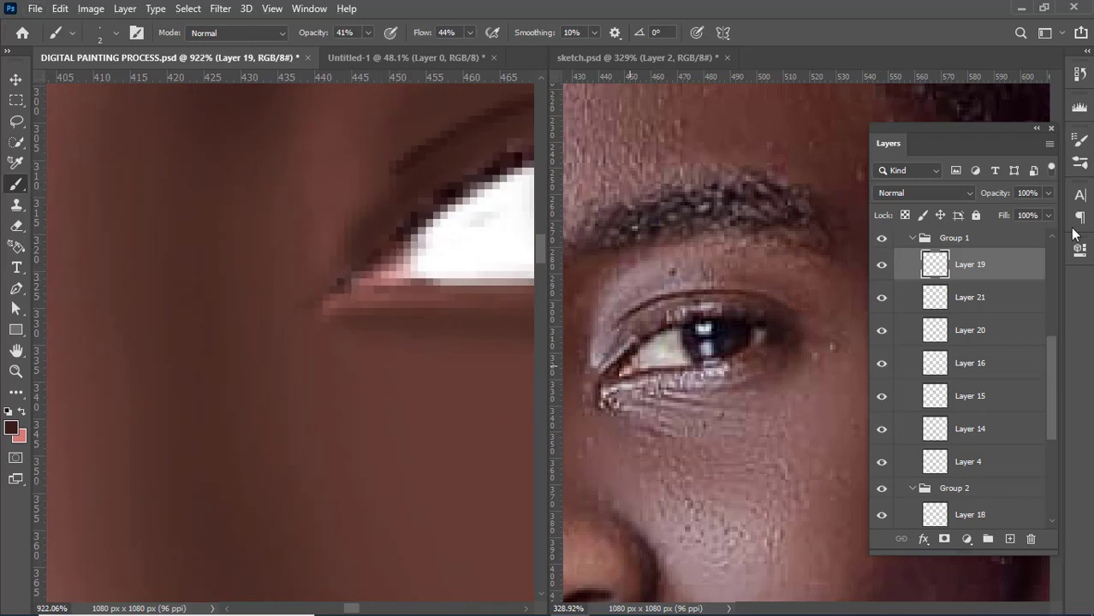
{"action": "left_click", "coordinate": [883, 266]}
{"action": "left_click", "coordinate": [883, 267]}
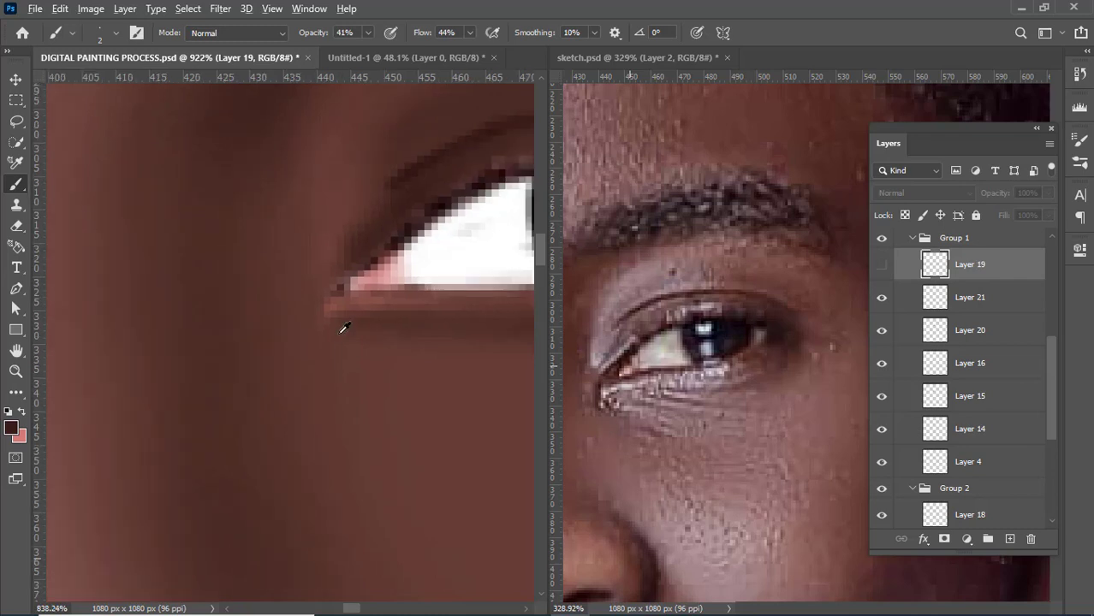
{"action": "key", "text": "ctrl+minus"}
{"action": "left_click", "coordinate": [883, 266]}
{"action": "left_click", "coordinate": [883, 267]}
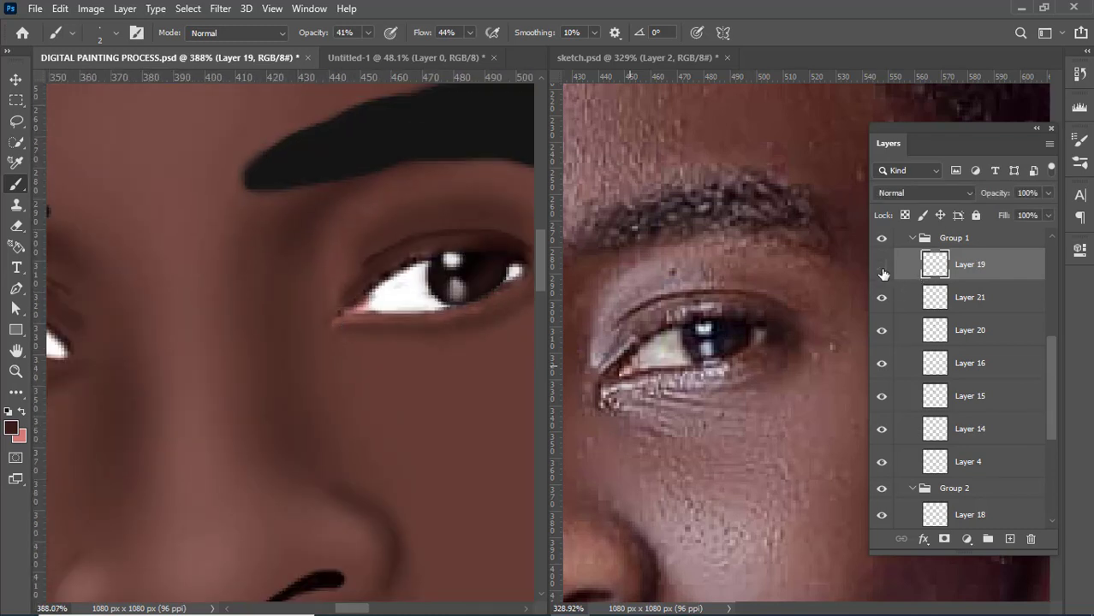
{"action": "left_click", "coordinate": [883, 266]}
{"action": "left_click", "coordinate": [883, 272]}
{"action": "left_click", "coordinate": [883, 272]}
{"action": "scroll", "coordinate": [368, 307], "scroll_direction": "up", "scroll_amount": 5}
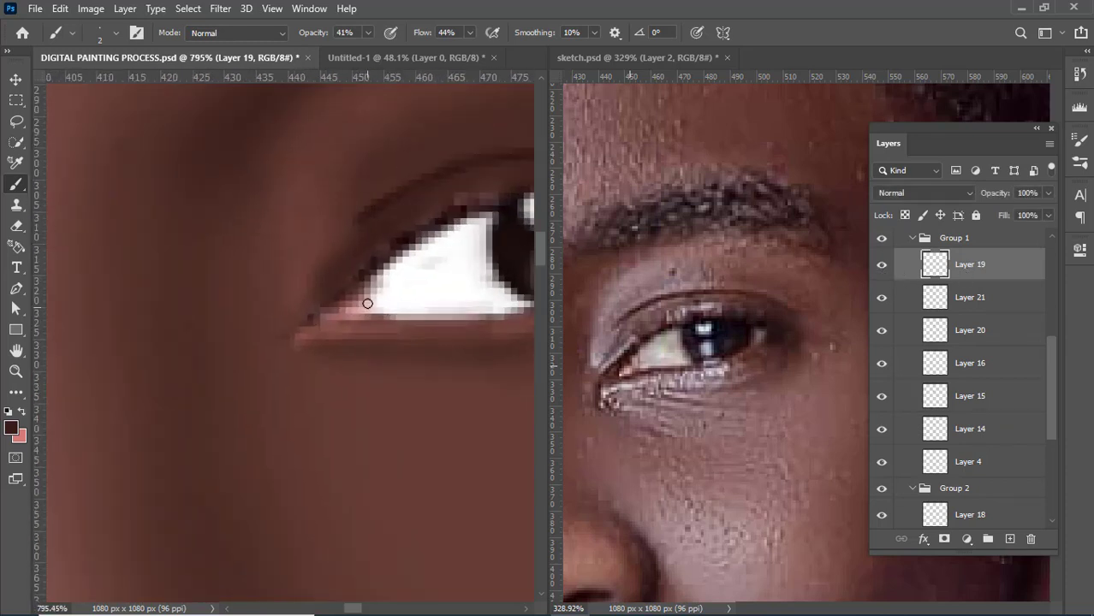
{"action": "scroll", "coordinate": [420, 317], "scroll_direction": "down", "scroll_amount": 10}
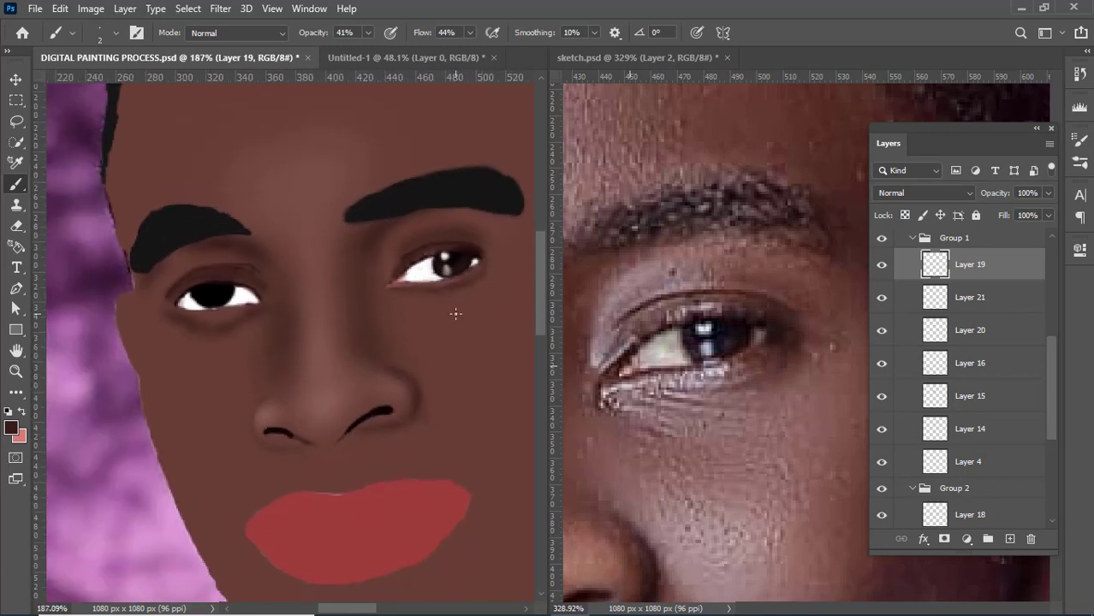
{"action": "scroll", "coordinate": [509, 250], "scroll_direction": "up", "scroll_amount": 2}
{"action": "scroll", "coordinate": [468, 272], "scroll_direction": "down", "scroll_amount": 8}
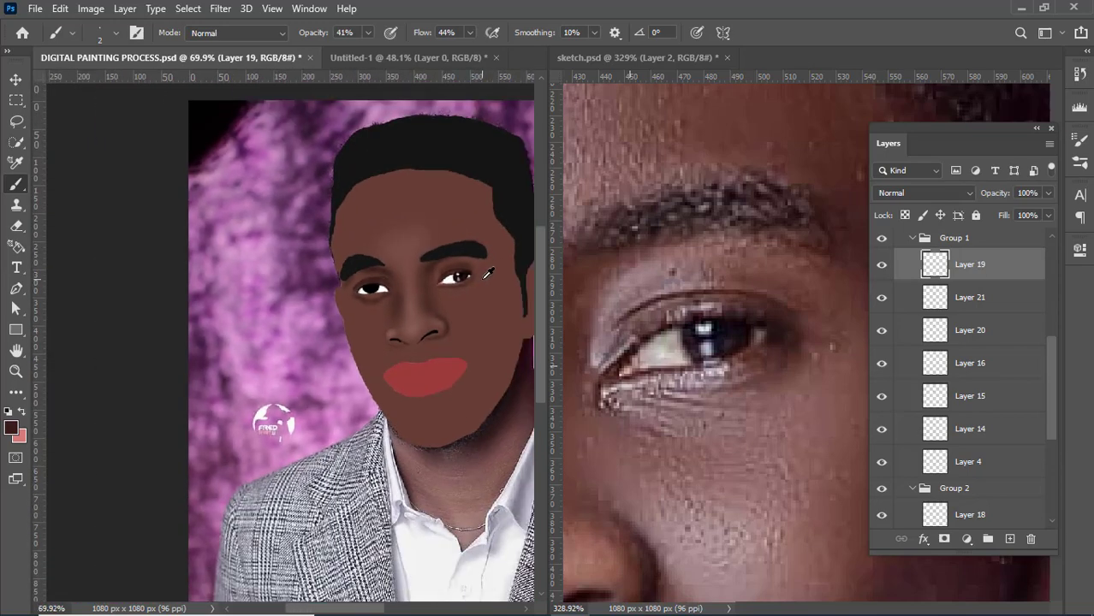
{"action": "scroll", "coordinate": [489, 291], "scroll_direction": "up", "scroll_amount": 5}
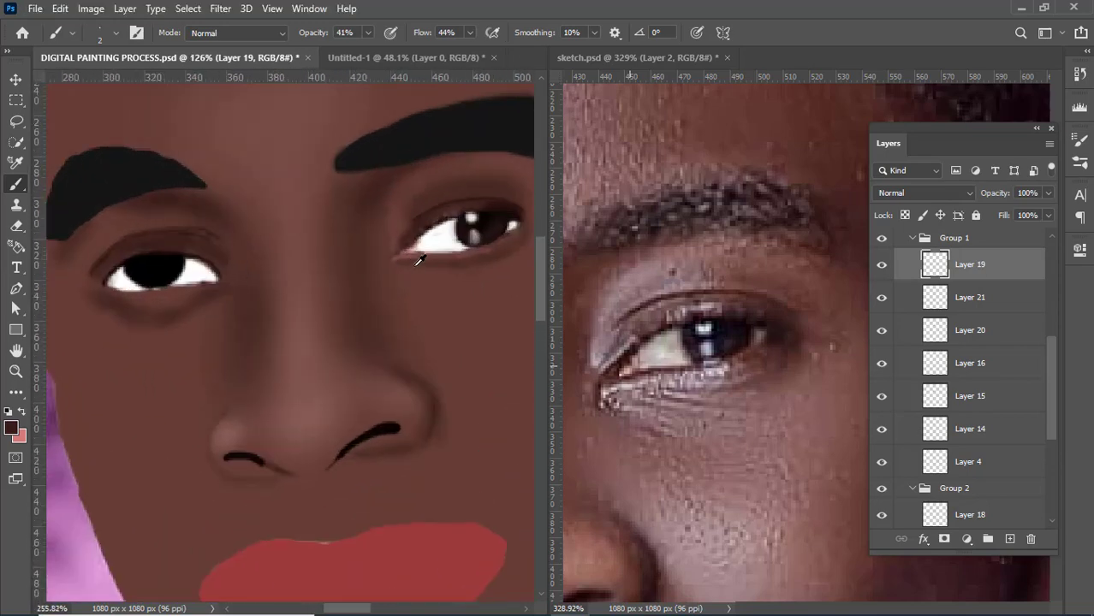
{"action": "scroll", "coordinate": [420, 260], "scroll_direction": "up", "scroll_amount": 3}
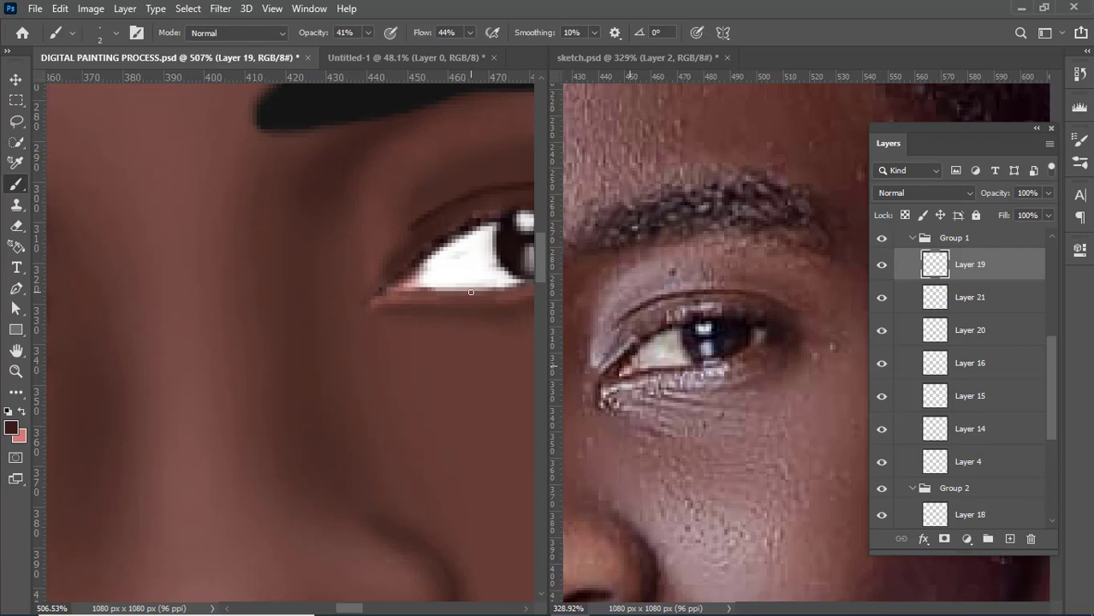
- Enlarge the brush and set a dark grey sampled from the reference at 18% opacity and 13% flow
{"action": "key", "text": "bracketright"}
{"action": "key", "text": "bracketright"}
{"action": "left_click", "coordinate": [23, 411]}
{"action": "left_click", "coordinate": [11, 427]}
{"action": "left_click", "coordinate": [608, 203]}
{"action": "mouse_move", "coordinate": [609, 203]}
{"action": "left_mouse_down"}
{"action": "mouse_move", "coordinate": [574, 252]}
{"action": "mouse_move", "coordinate": [590, 224]}
{"action": "left_mouse_up"}
{"action": "left_click", "coordinate": [996, 74]}
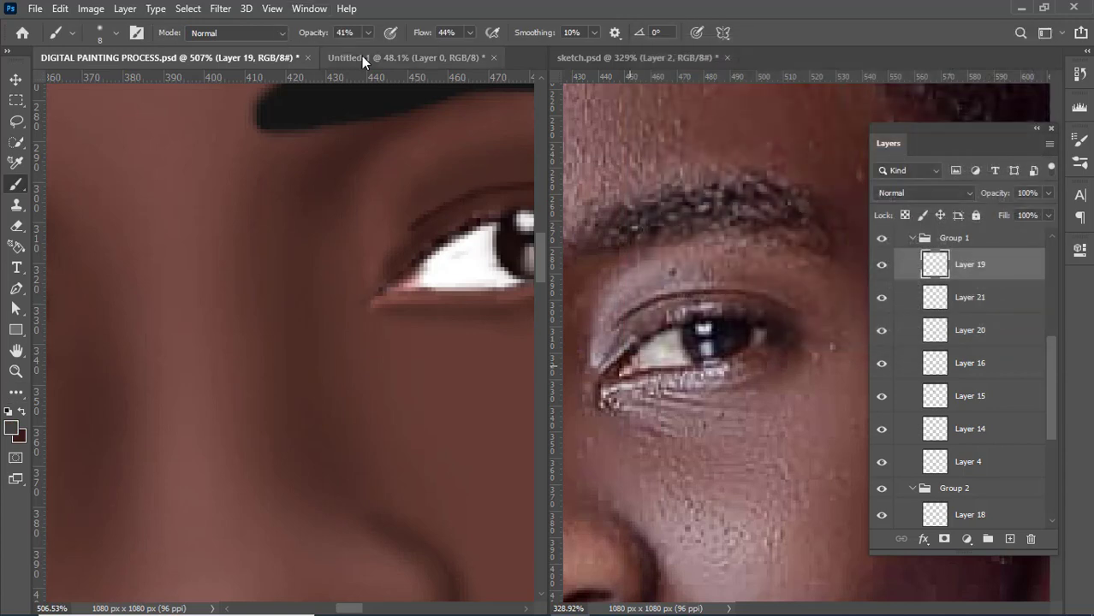
{"action": "left_click_drag", "start_coordinate": [321, 35], "coordinate": [301, 34]}
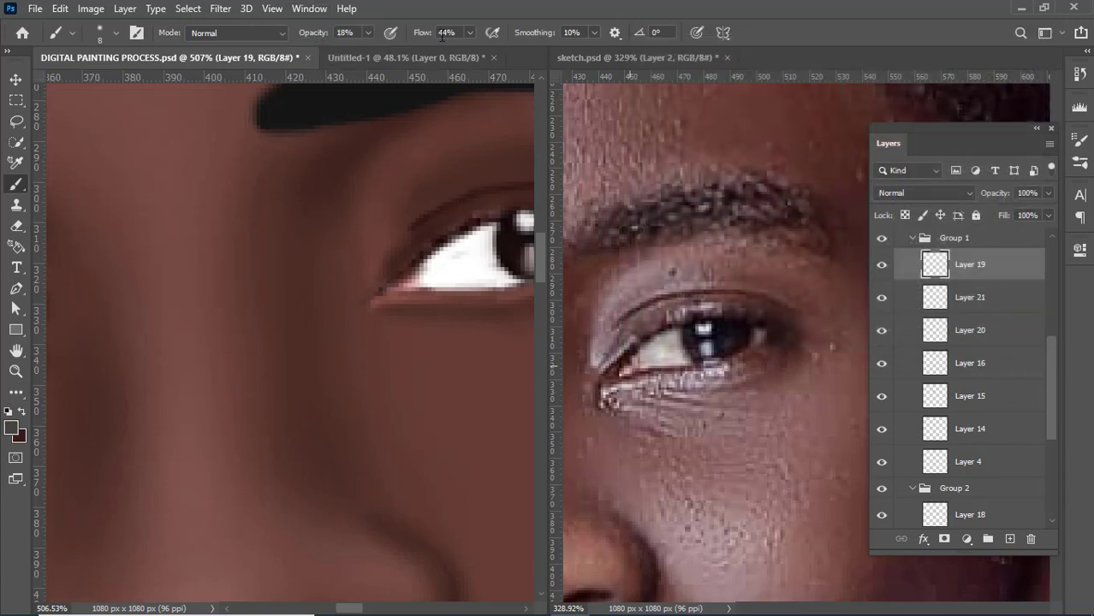
{"action": "left_click_drag", "start_coordinate": [418, 36], "coordinate": [395, 40]}
{"action": "mouse_move", "coordinate": [459, 254]}
{"action": "left_mouse_down"}
{"action": "mouse_move", "coordinate": [469, 281]}
{"action": "mouse_move", "coordinate": [484, 251]}
{"action": "mouse_move", "coordinate": [454, 268]}
{"action": "mouse_move", "coordinate": [474, 248]}
{"action": "mouse_move", "coordinate": [452, 258]}
{"action": "mouse_move", "coordinate": [484, 228]}
{"action": "mouse_move", "coordinate": [439, 269]}
{"action": "mouse_move", "coordinate": [489, 278]}
{"action": "mouse_move", "coordinate": [451, 267]}
{"action": "mouse_move", "coordinate": [398, 293]}
{"action": "mouse_move", "coordinate": [431, 284]}
{"action": "mouse_move", "coordinate": [419, 285]}
{"action": "mouse_move", "coordinate": [451, 296]}
{"action": "mouse_move", "coordinate": [449, 287]}
{"action": "mouse_move", "coordinate": [420, 288]}
{"action": "mouse_move", "coordinate": [429, 265]}
{"action": "mouse_move", "coordinate": [404, 292]}
{"action": "left_mouse_up"}
- Lightly shade the lower part of the right eye's white with the grey
{"action": "scroll", "coordinate": [398, 291], "scroll_direction": "down", "scroll_amount": 5}
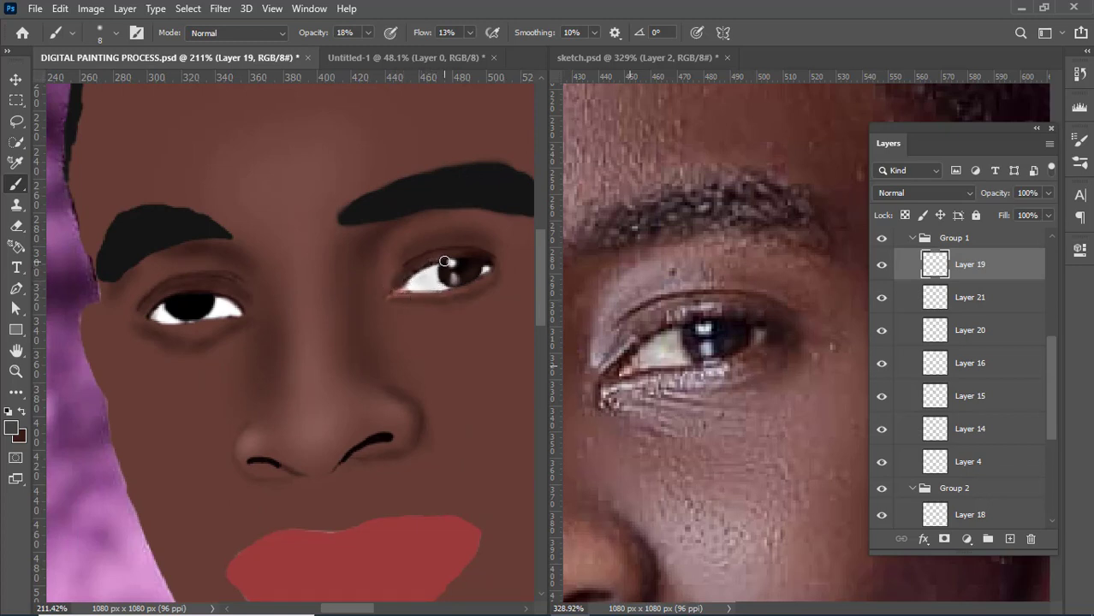
{"action": "mouse_move", "coordinate": [444, 262]}
{"action": "left_mouse_down"}
{"action": "mouse_move", "coordinate": [428, 278]}
{"action": "mouse_move", "coordinate": [432, 291]}
{"action": "left_mouse_up"}
{"action": "scroll", "coordinate": [407, 295], "scroll_direction": "down", "scroll_amount": 5}
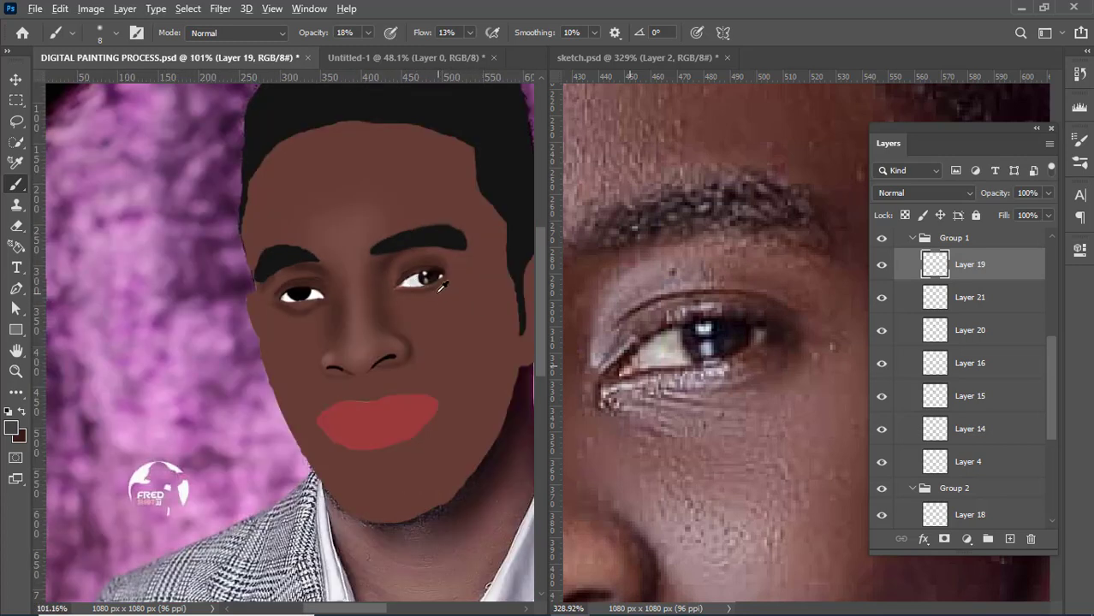
{"action": "scroll", "coordinate": [442, 287], "scroll_direction": "up", "scroll_amount": 5}
{"action": "scroll", "coordinate": [442, 287], "scroll_direction": "down", "scroll_amount": 4}
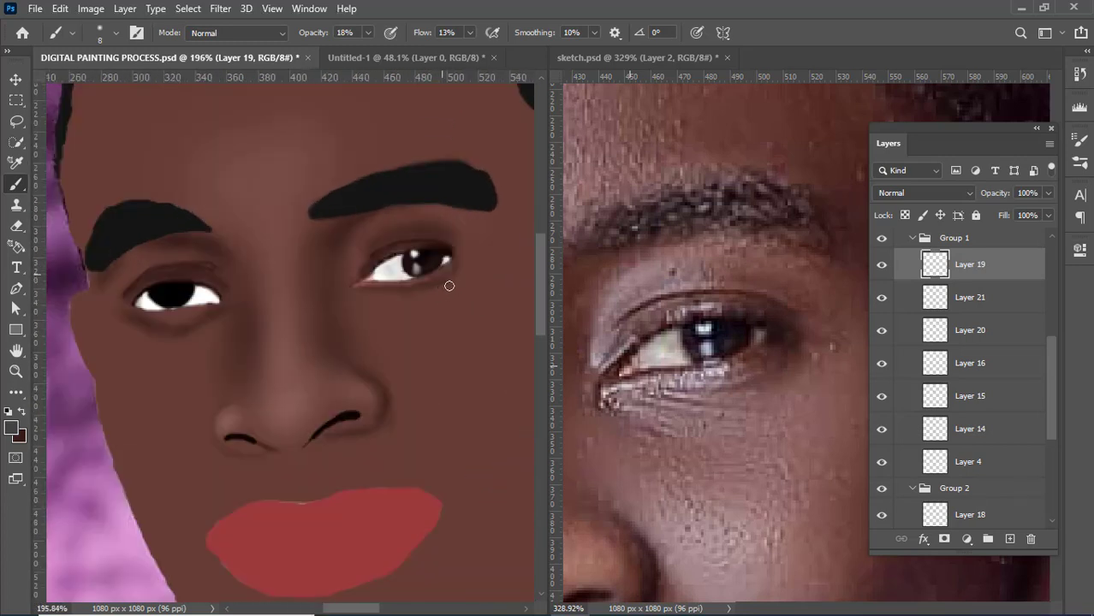
{"action": "scroll", "coordinate": [465, 279], "scroll_direction": "down", "scroll_amount": 4}
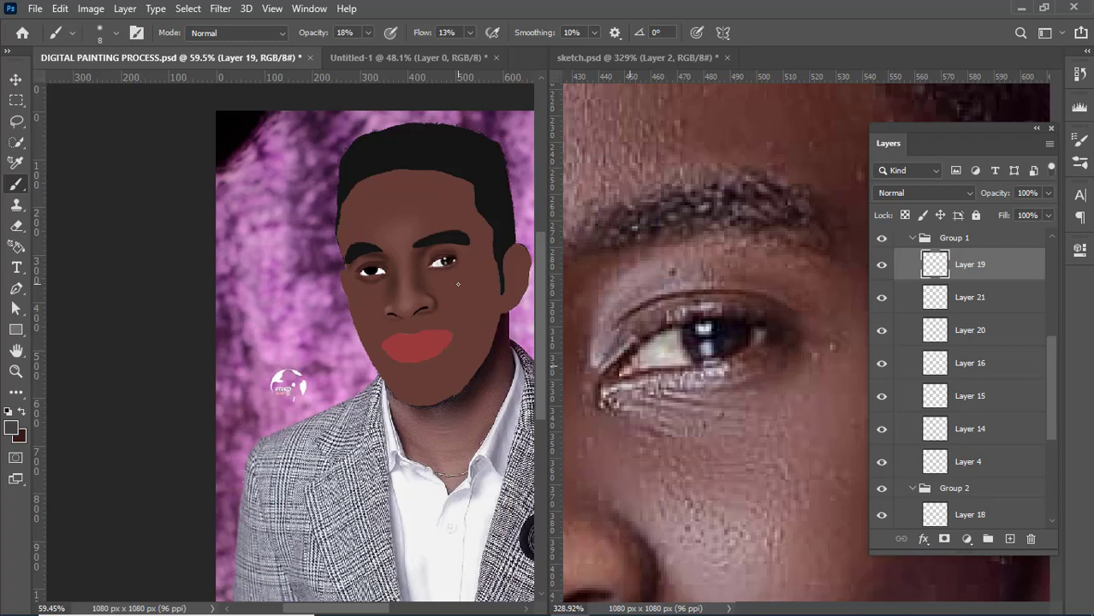
{"action": "scroll", "coordinate": [431, 270], "scroll_direction": "up", "scroll_amount": 6}
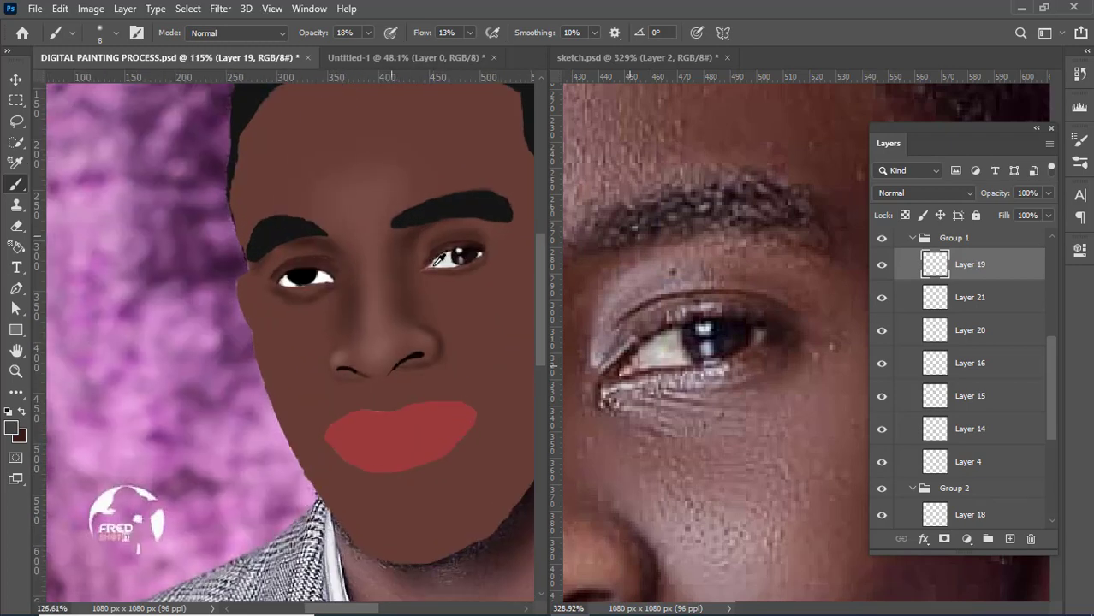
{"action": "scroll", "coordinate": [236, 307], "scroll_direction": "up", "scroll_amount": 3}
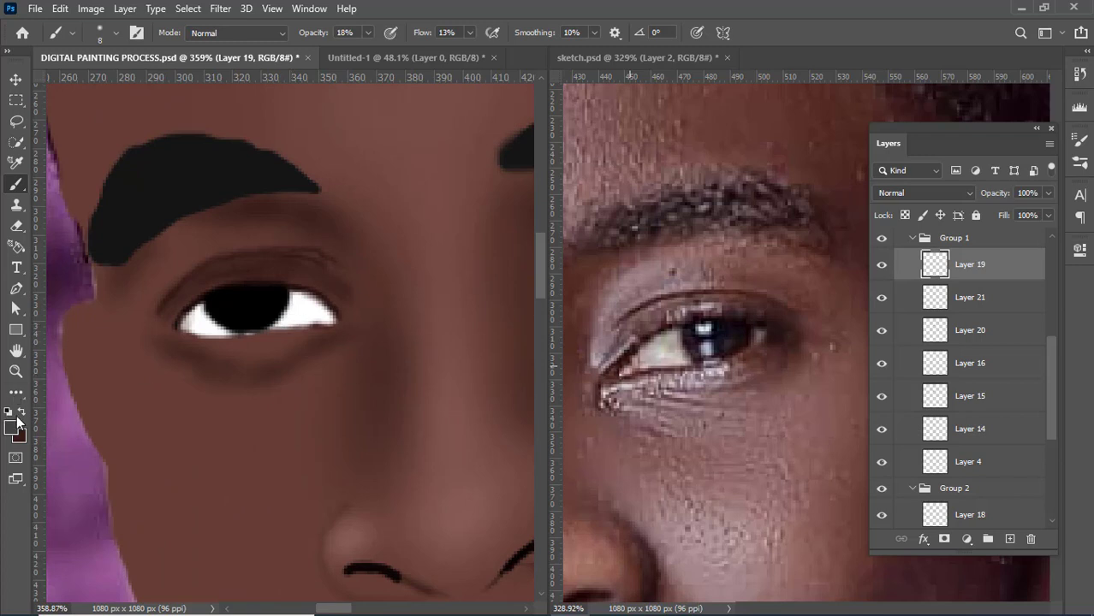
{"action": "scroll", "coordinate": [248, 358], "scroll_direction": "right", "scroll_amount": 5}
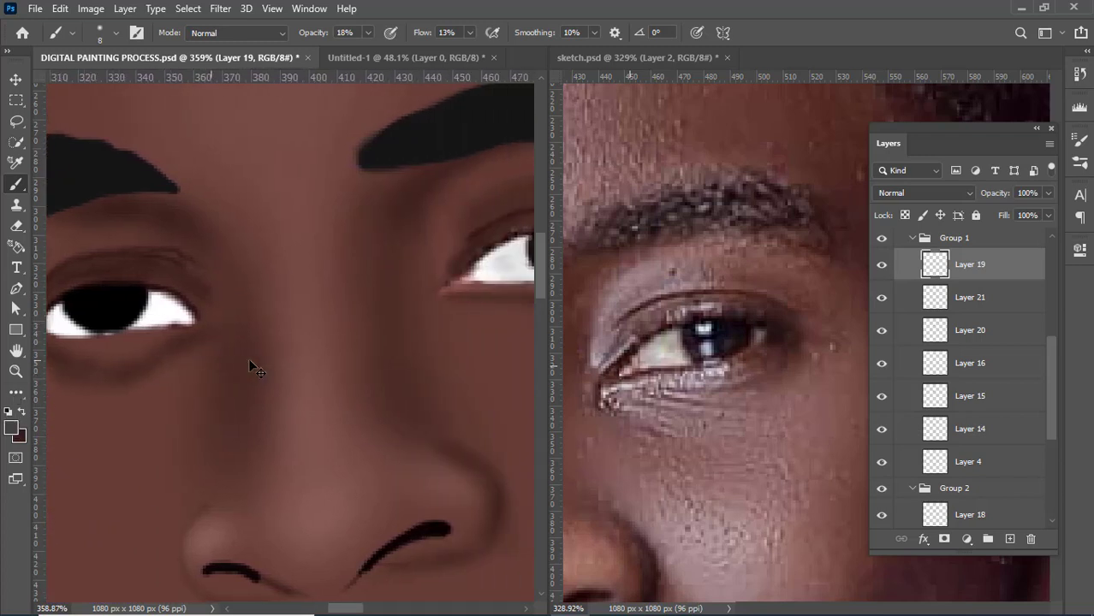
- Sample a pink from the canvas as the foreground colour
{"action": "left_click", "coordinate": [10, 429]}
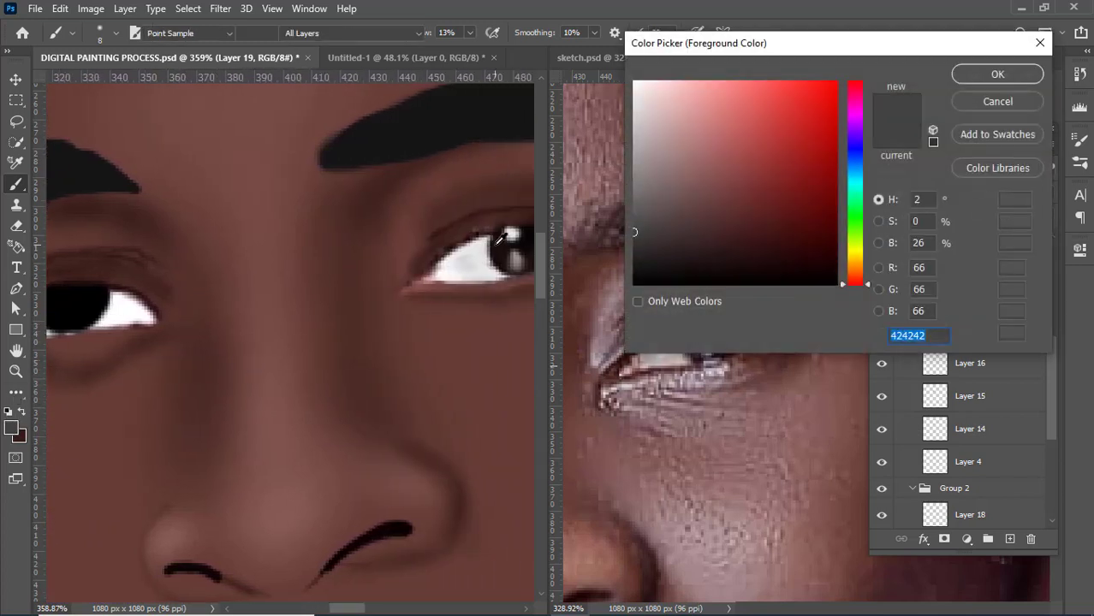
{"action": "left_click", "coordinate": [430, 277]}
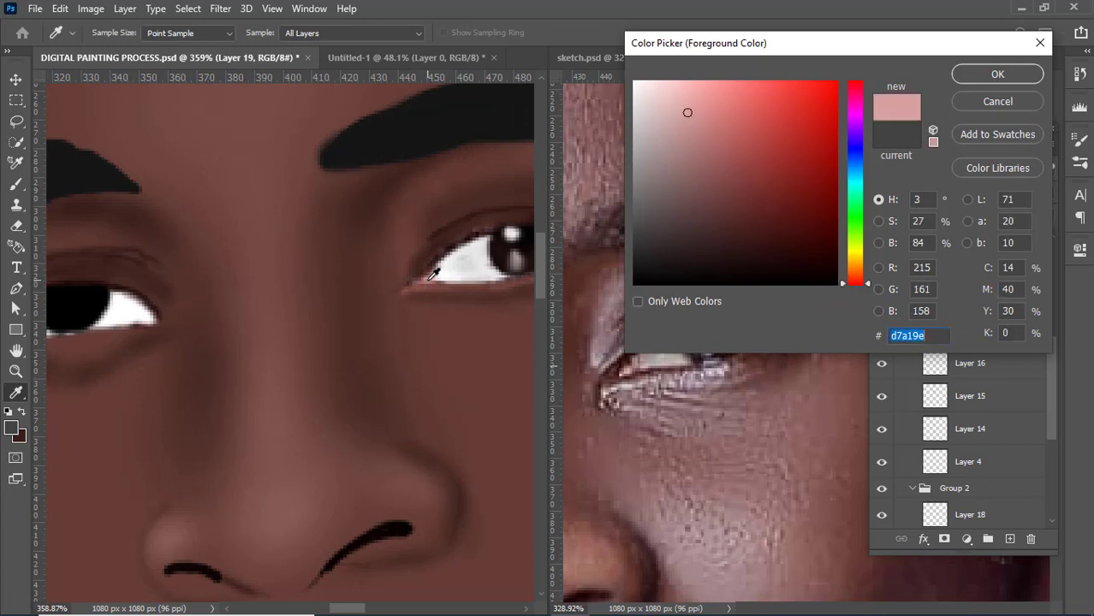
{"action": "left_click", "coordinate": [998, 74]}
{"action": "key", "text": "b"}
- Add a new layer above Layer 18 in Group 2, then select the eye white's Layer 6
{"action": "scroll", "coordinate": [183, 317], "scroll_direction": "up", "scroll_amount": 4}
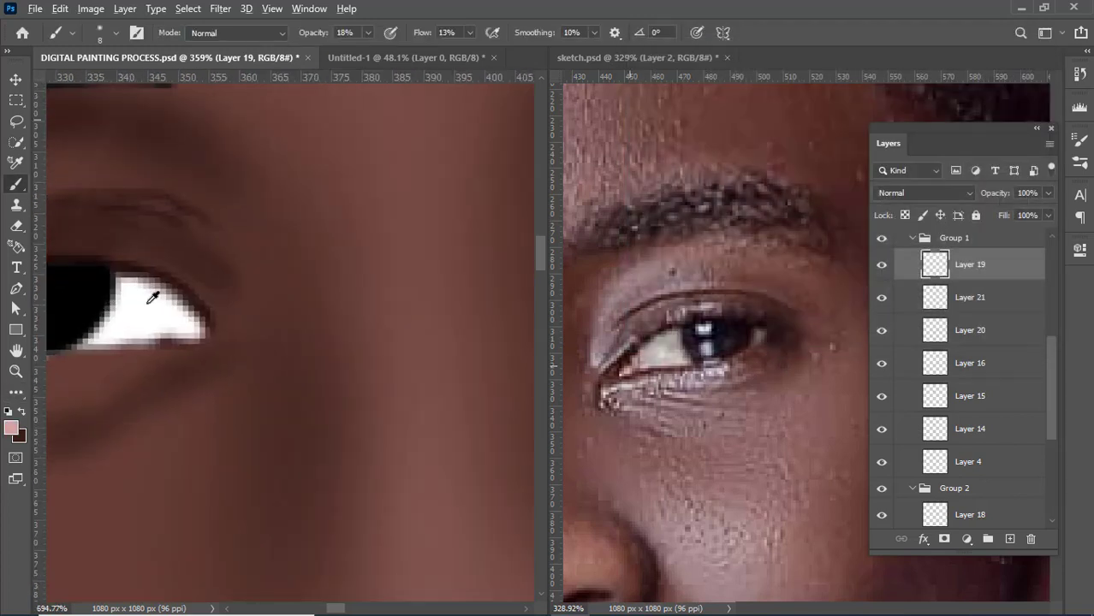
{"action": "key", "text": "v"}
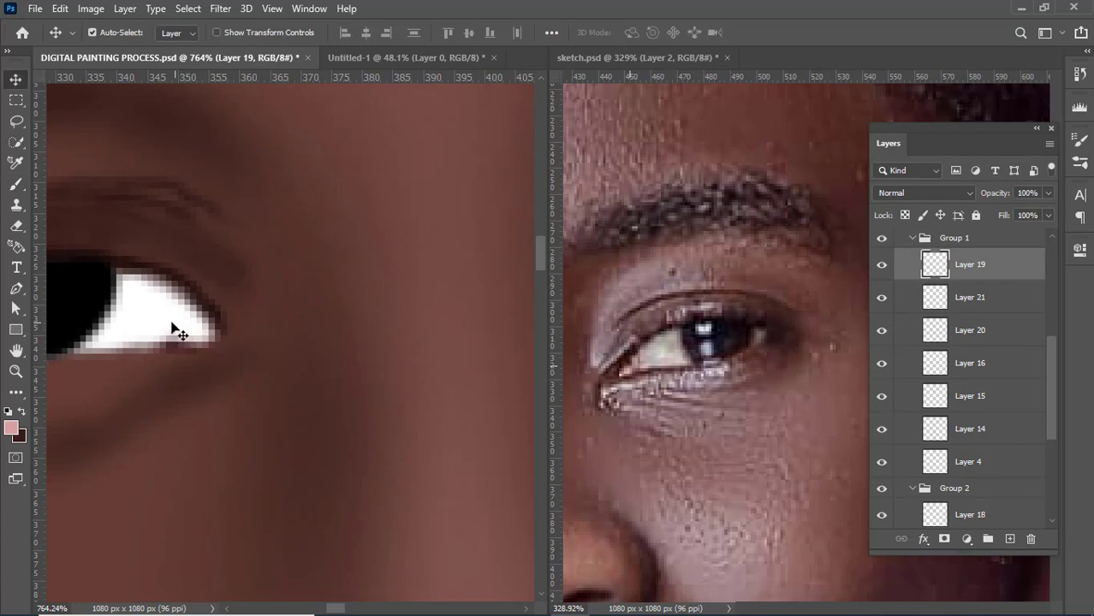
{"action": "left_click", "coordinate": [167, 324]}
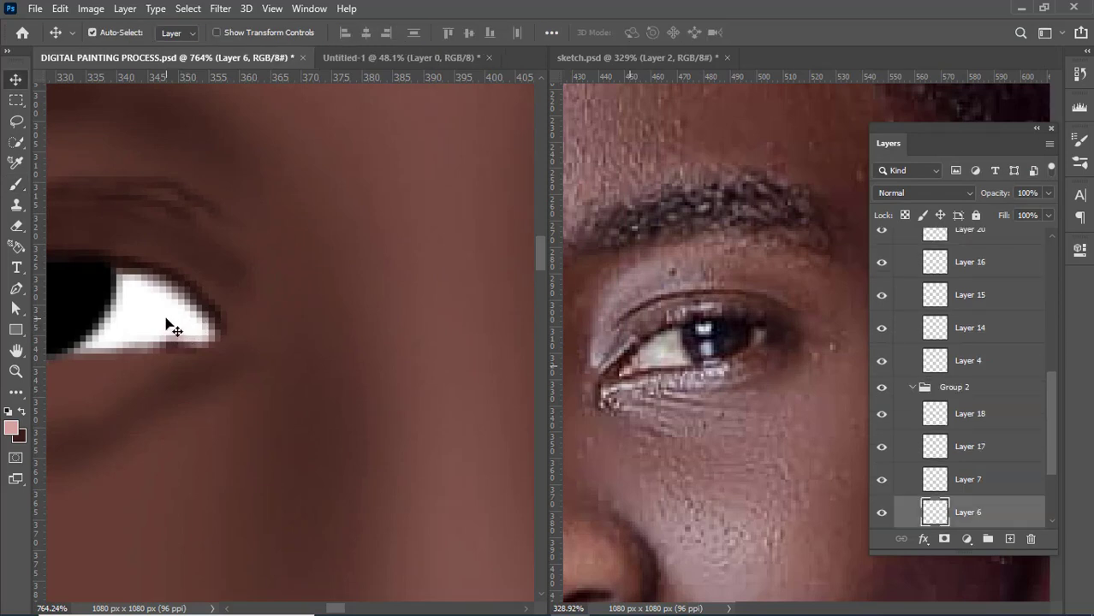
{"action": "left_click", "coordinate": [961, 391]}
{"action": "left_click", "coordinate": [964, 415]}
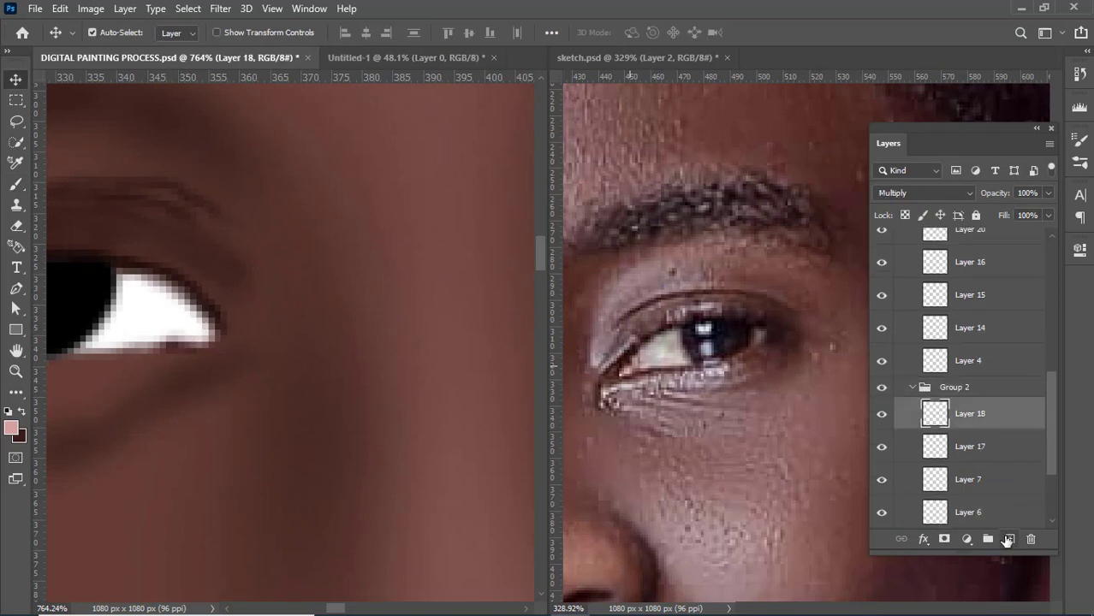
{"action": "left_click", "coordinate": [1007, 540]}
{"action": "left_click", "coordinate": [187, 333]}
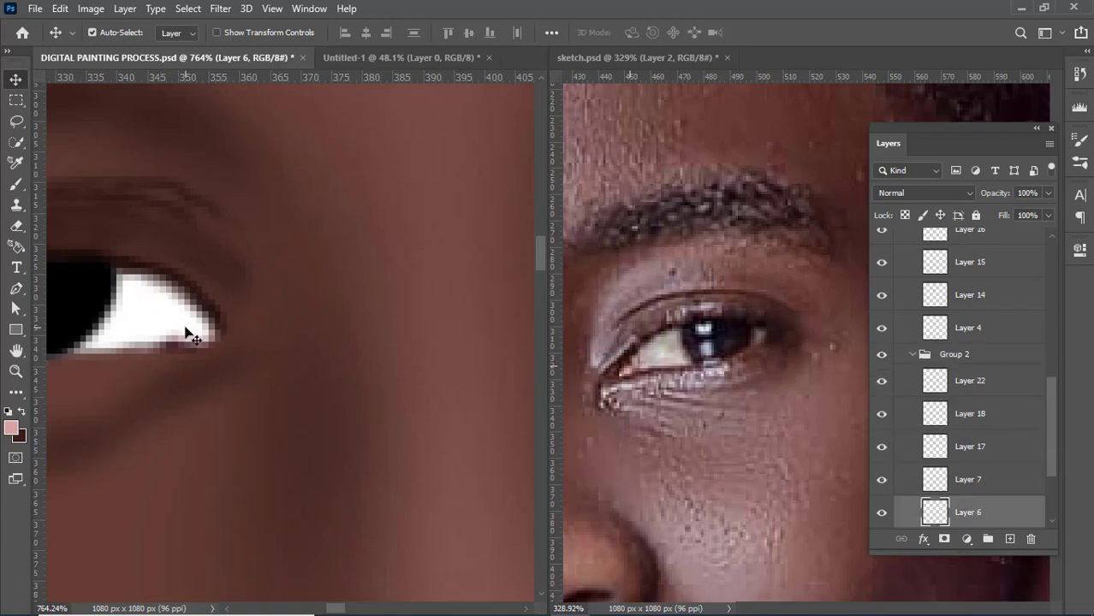
{"action": "key", "text": "b"}
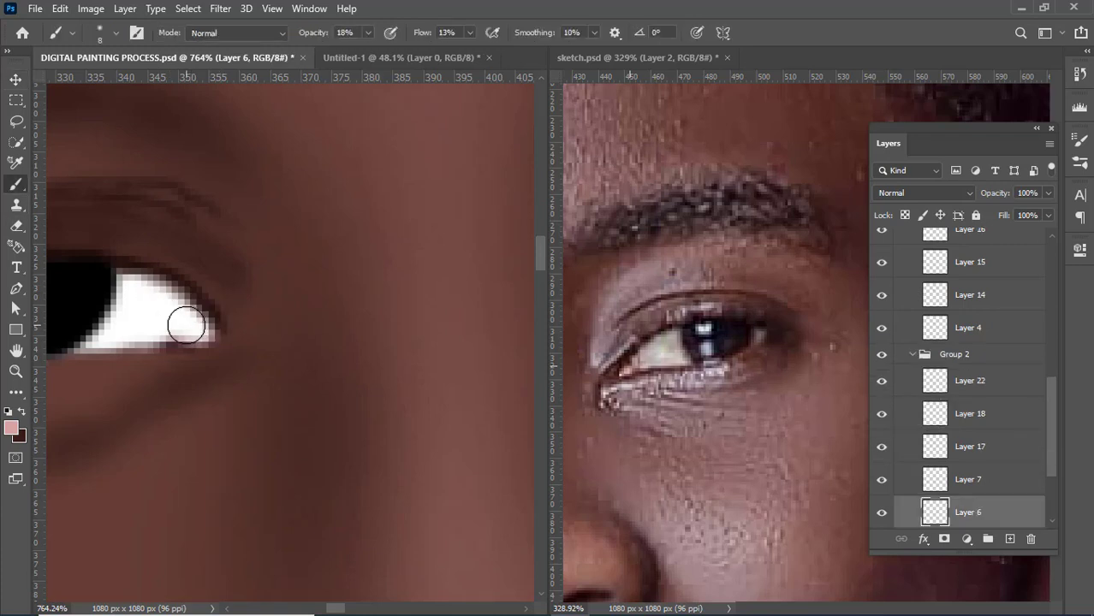
- Set a 1-pixel brush at 83% opacity and 88% flow and tint the inner eye corner pink
{"action": "key", "text": "bracketleft"}
{"action": "key", "text": "bracketleft"}
{"action": "key", "text": "bracketleft"}
{"action": "key", "text": "bracketleft"}
{"action": "key", "text": "bracketleft"}
{"action": "key", "text": "bracketleft"}
{"action": "left_click_drag", "start_coordinate": [319, 38], "coordinate": [459, 36]}
{"action": "left_click_drag", "start_coordinate": [311, 36], "coordinate": [329, 36]}
{"action": "left_click_drag", "start_coordinate": [434, 38], "coordinate": [460, 39]}
{"action": "left_click_drag", "start_coordinate": [187, 324], "coordinate": [204, 331]}
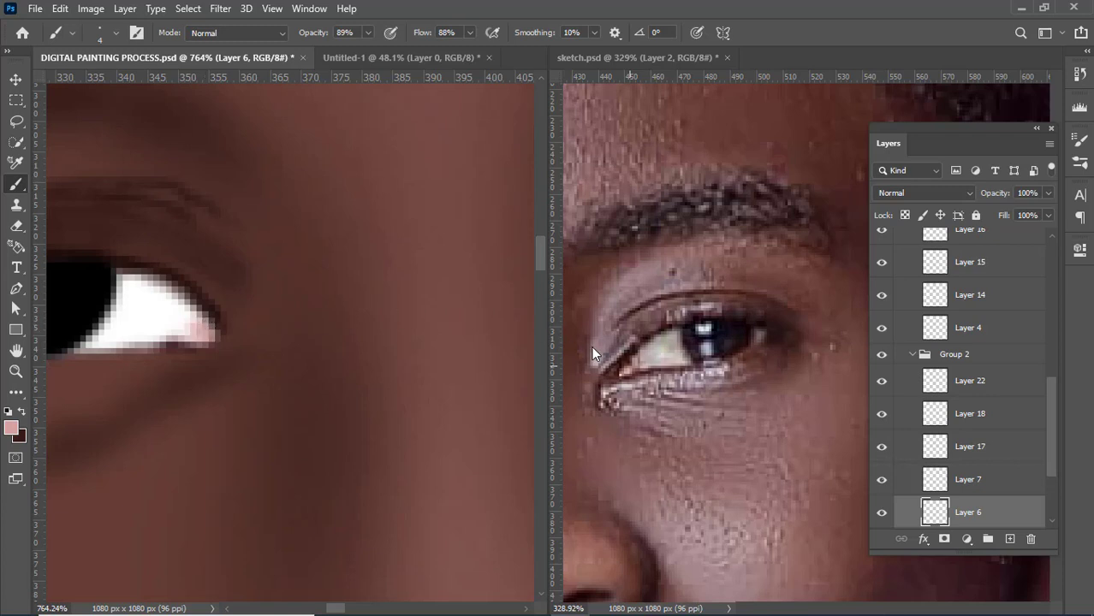
- Add more pink along the lower lid corner, then dab a darker pink-brown at the corner
{"action": "scroll", "coordinate": [595, 346], "scroll_direction": "up", "scroll_amount": 3}
{"action": "left_click", "coordinate": [202, 321]}
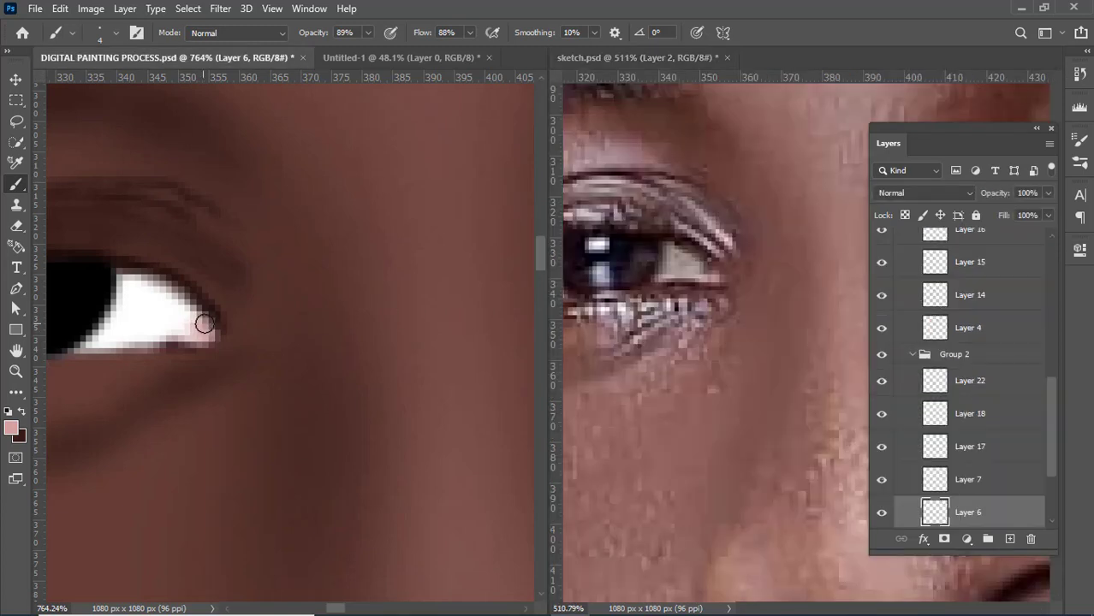
{"action": "mouse_move", "coordinate": [204, 324]}
{"action": "left_mouse_down"}
{"action": "mouse_move", "coordinate": [206, 338]}
{"action": "mouse_move", "coordinate": [203, 326]}
{"action": "mouse_move", "coordinate": [188, 341]}
{"action": "left_mouse_up"}
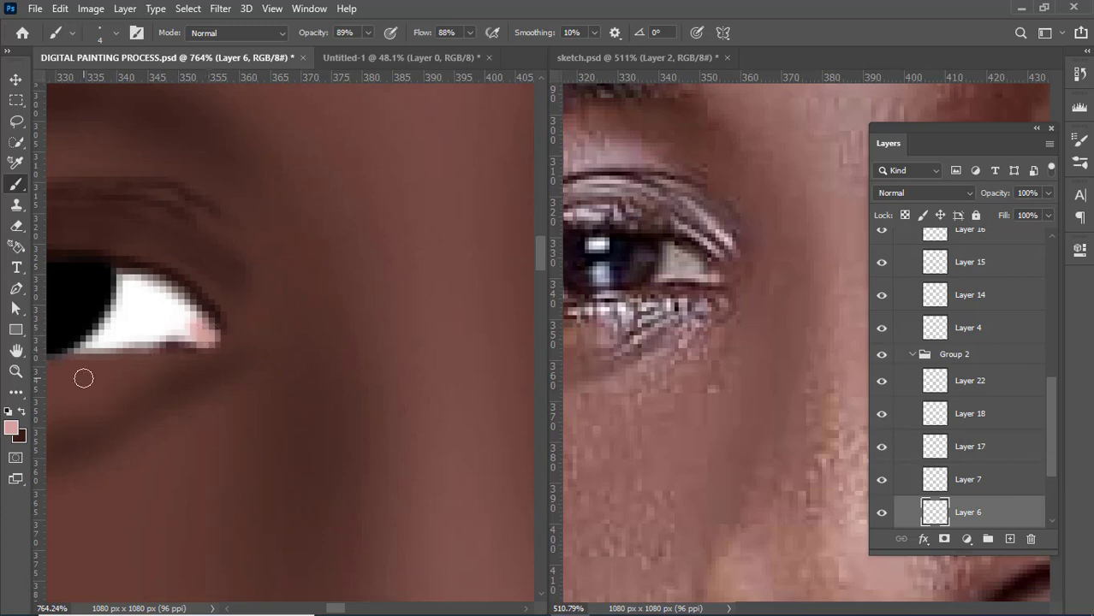
{"action": "left_click", "coordinate": [12, 427]}
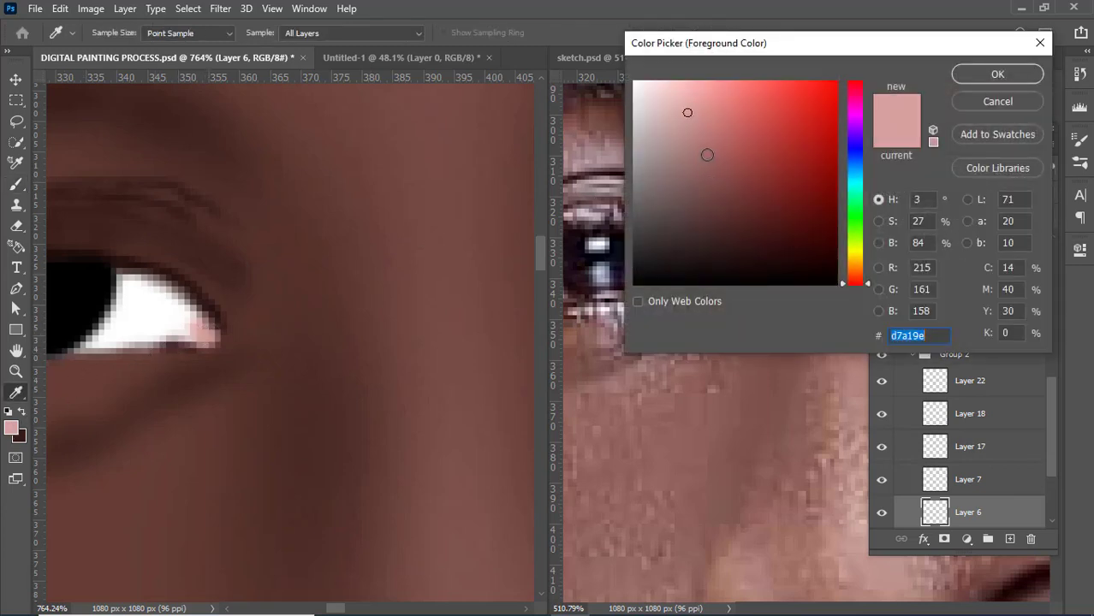
{"action": "left_click", "coordinate": [707, 155]}
{"action": "left_click", "coordinate": [993, 74]}
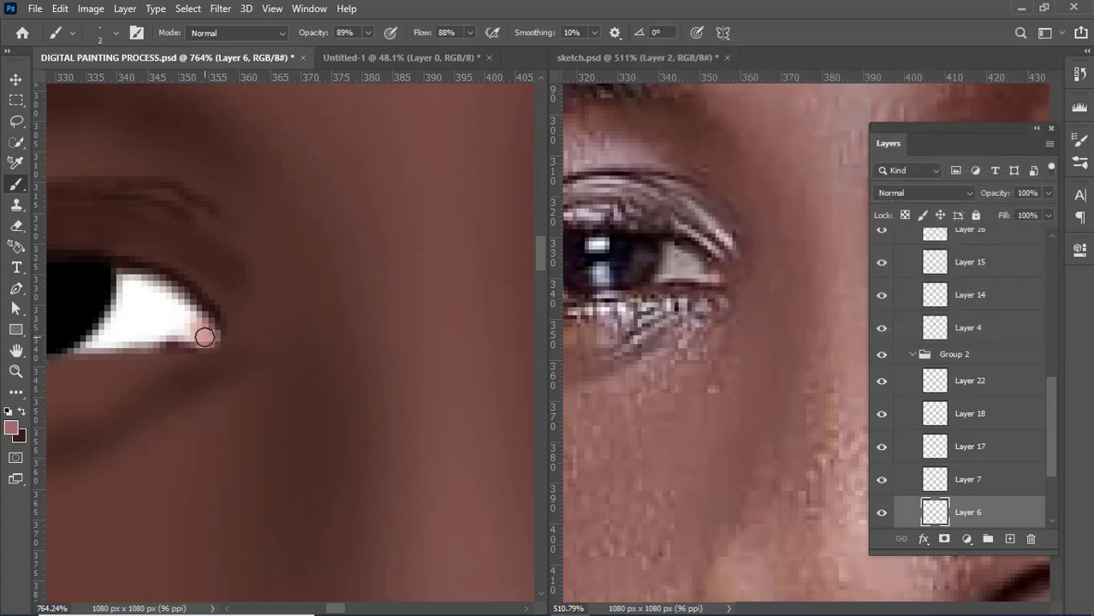
{"action": "left_click", "coordinate": [205, 336]}
{"action": "scroll", "coordinate": [290, 284], "scroll_direction": "down", "scroll_amount": 10}
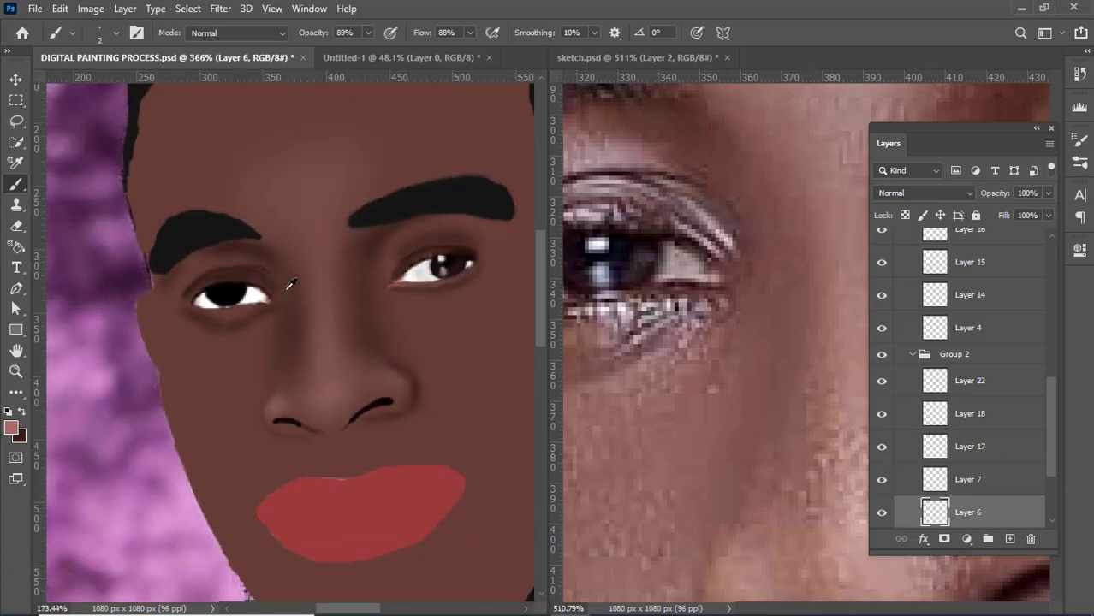
- Check the eye reference photo, then select the eye's Layer 22 in Group 2
{"action": "scroll", "coordinate": [249, 312], "scroll_direction": "up", "scroll_amount": 8}
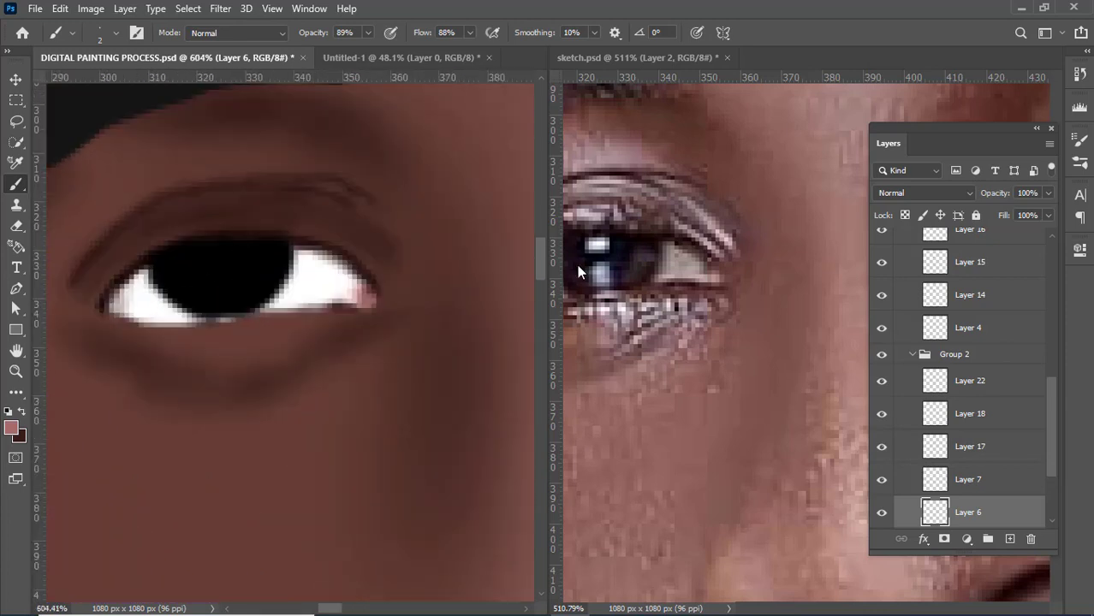
{"action": "left_click", "coordinate": [614, 261]}
{"action": "scroll", "coordinate": [599, 282], "scroll_direction": "left", "scroll_amount": 3}
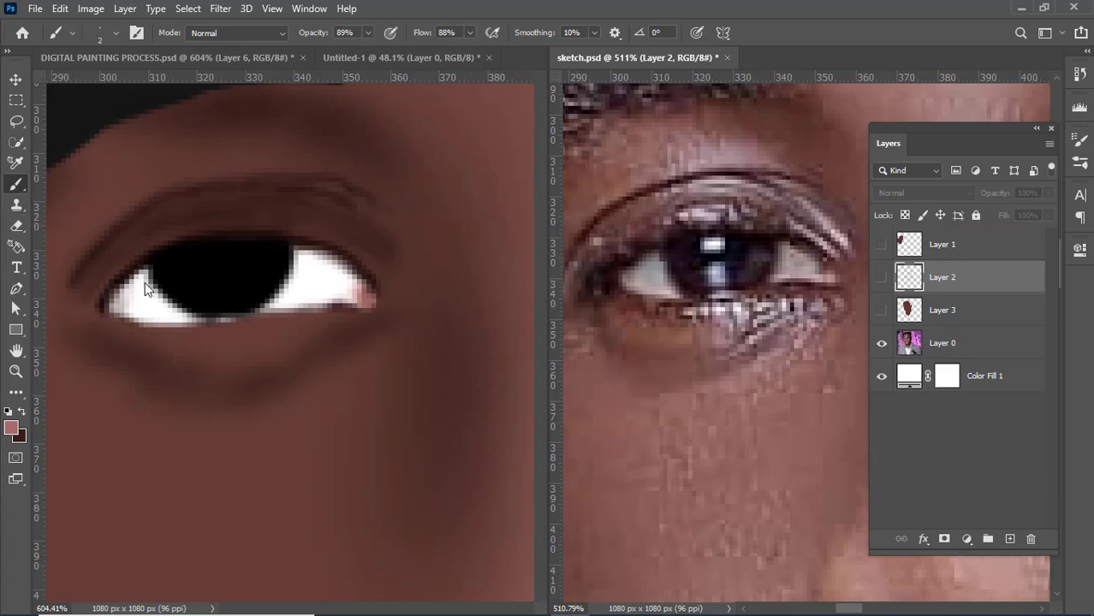
{"action": "left_click", "coordinate": [237, 387]}
{"action": "key", "text": "v"}
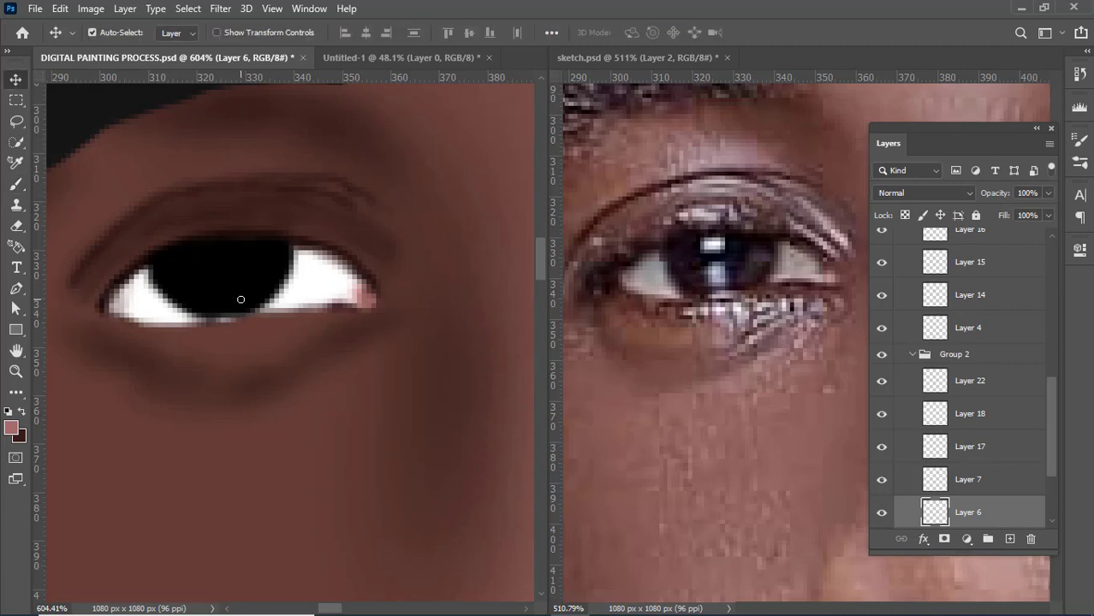
{"action": "left_click", "coordinate": [241, 300]}
{"action": "left_click", "coordinate": [970, 380]}
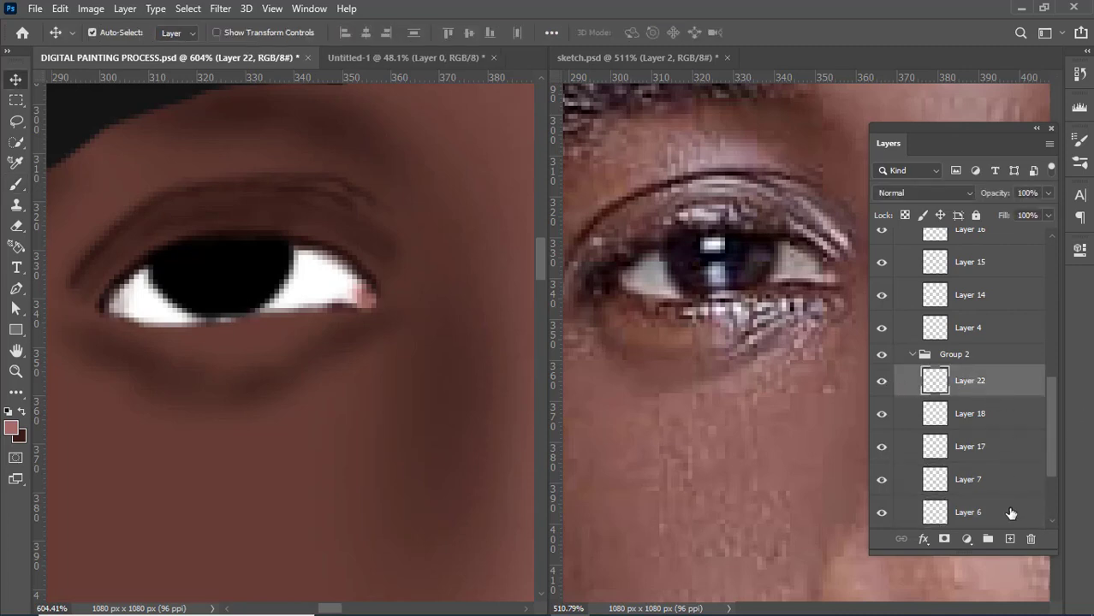
- Create a new Layer 23 and move it just above Layer 7
{"action": "key", "text": "ctrl+shift+alt+n"}
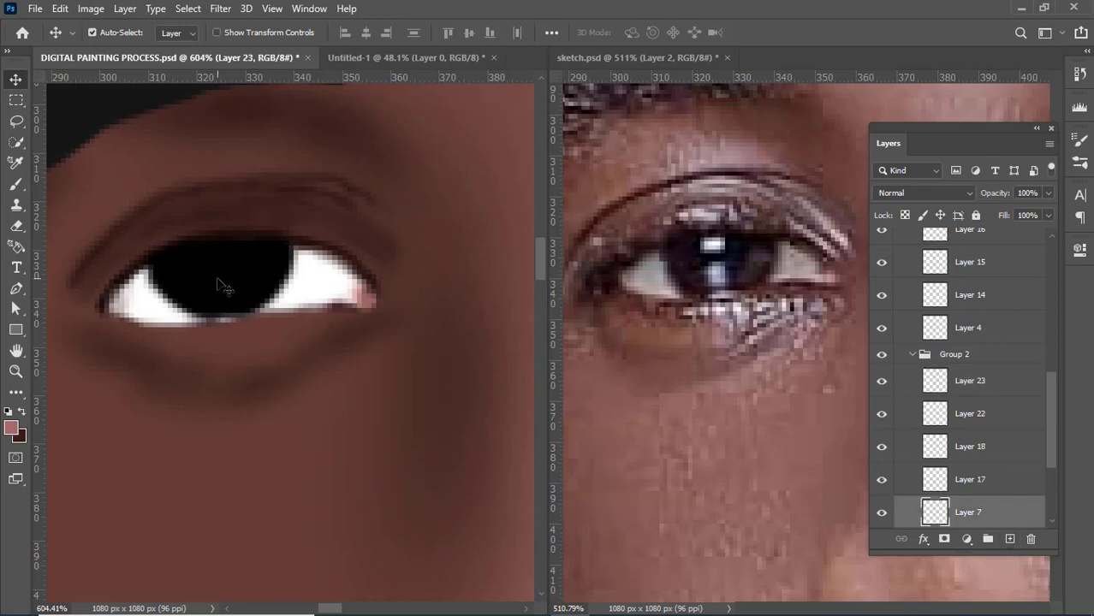
{"action": "left_click", "coordinate": [968, 382]}
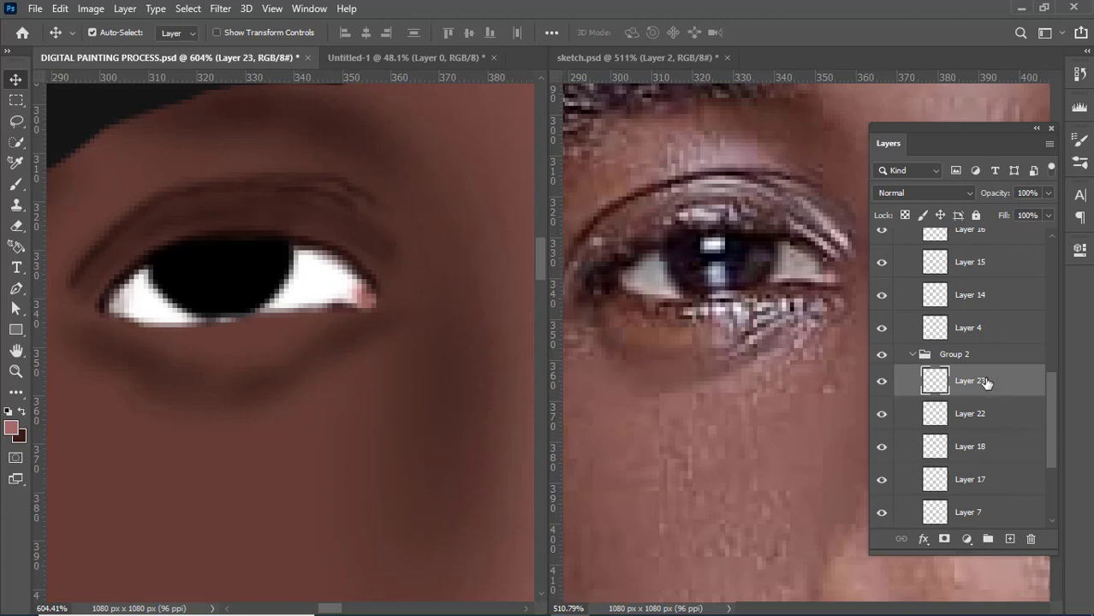
{"action": "left_click_drag", "start_coordinate": [985, 382], "coordinate": [983, 484]}
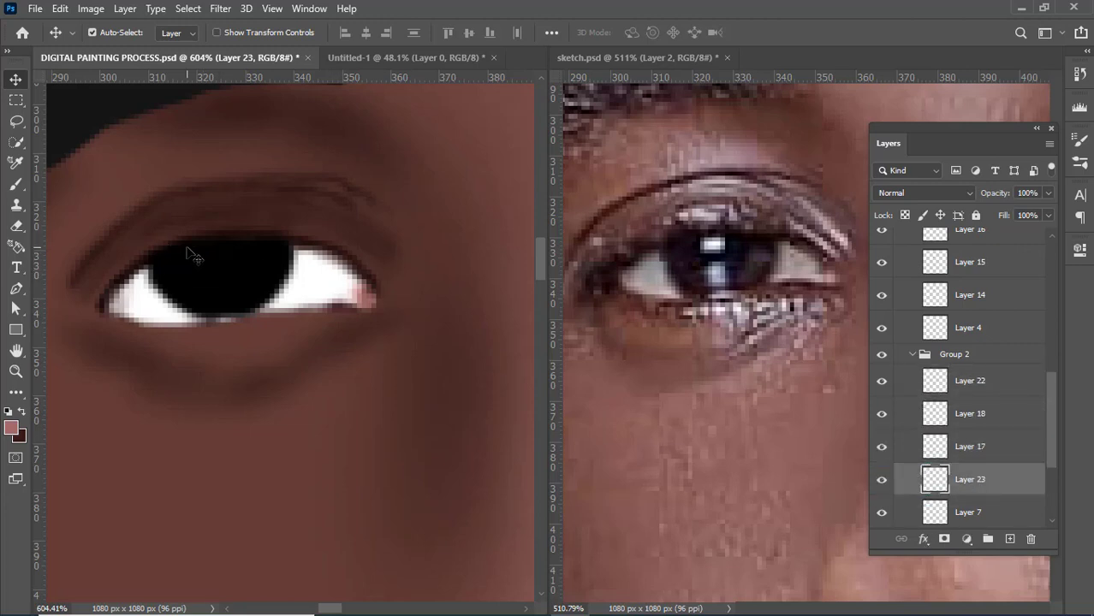
- Brush dark brown into the iris with a larger brush, undoing the misplaced stroke
{"action": "key", "text": "b"}
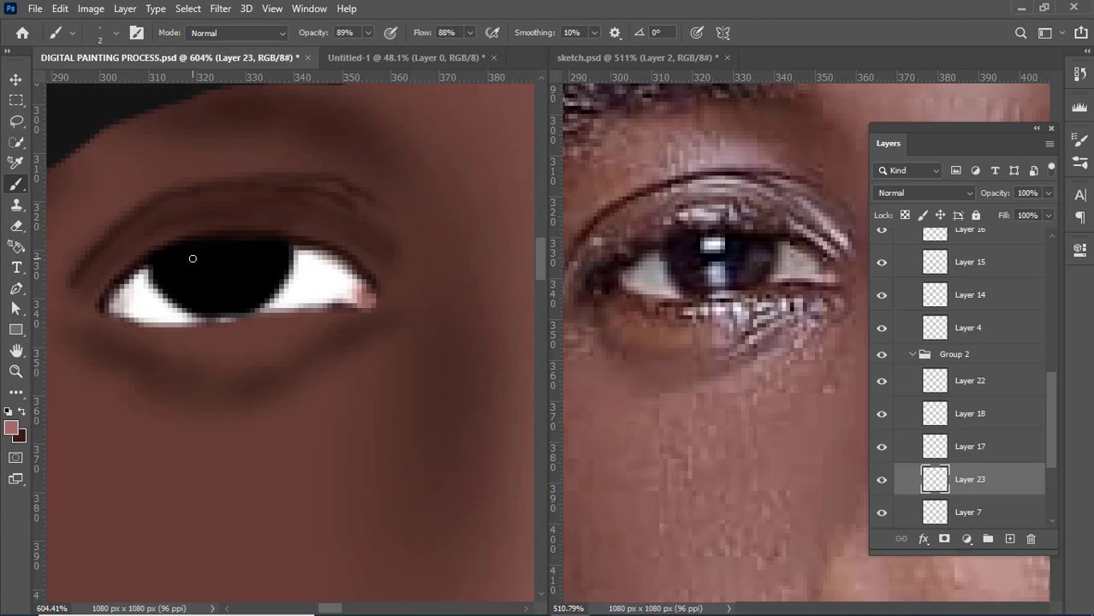
{"action": "key", "text": "bracketright"}
{"action": "key", "text": "bracketright"}
{"action": "key", "text": "bracketright"}
{"action": "key", "text": "bracketright"}
{"action": "key", "text": "bracketright"}
{"action": "key", "text": "bracketright"}
{"action": "left_click", "coordinate": [23, 414]}
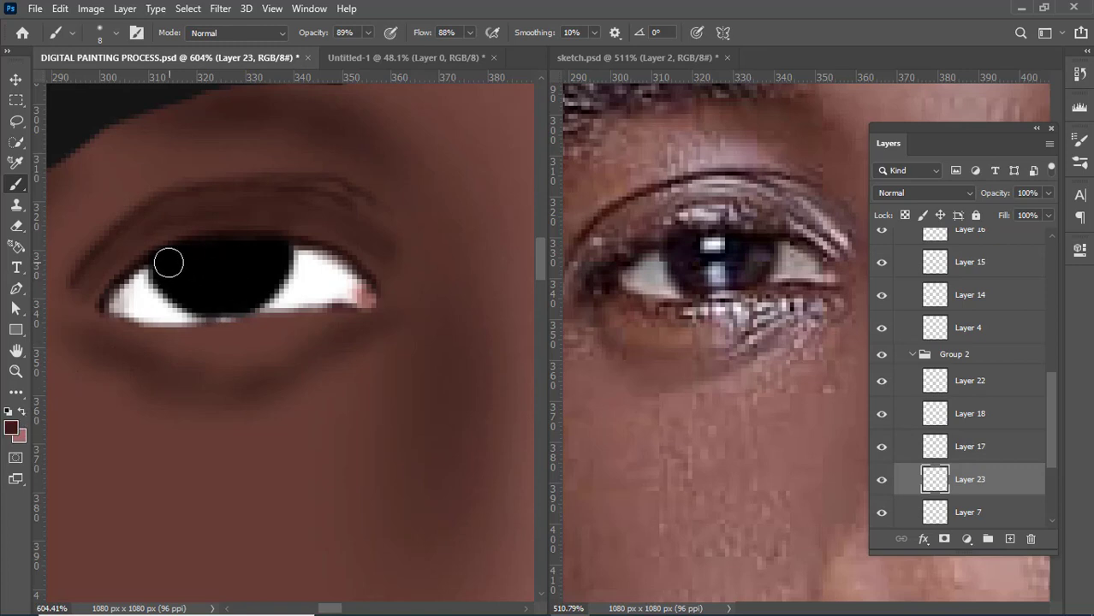
{"action": "mouse_move", "coordinate": [169, 258]}
{"action": "left_mouse_down"}
{"action": "mouse_move", "coordinate": [185, 293]}
{"action": "mouse_move", "coordinate": [212, 300]}
{"action": "mouse_move", "coordinate": [256, 293]}
{"action": "mouse_move", "coordinate": [279, 251]}
{"action": "mouse_move", "coordinate": [259, 281]}
{"action": "mouse_move", "coordinate": [212, 293]}
{"action": "mouse_move", "coordinate": [166, 254]}
{"action": "mouse_move", "coordinate": [171, 276]}
{"action": "mouse_move", "coordinate": [243, 294]}
{"action": "mouse_move", "coordinate": [278, 252]}
{"action": "left_mouse_up"}
{"action": "key", "text": "ctrl+z"}
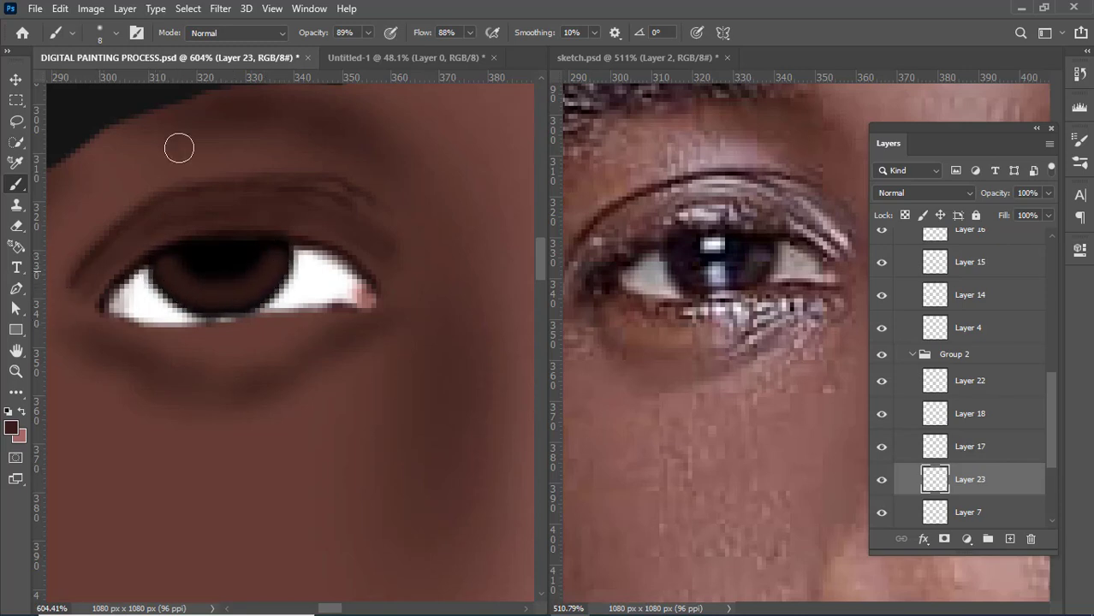
- Soften the iris with a Gaussian Blur of radius 2.7
{"action": "left_click", "coordinate": [220, 9]}
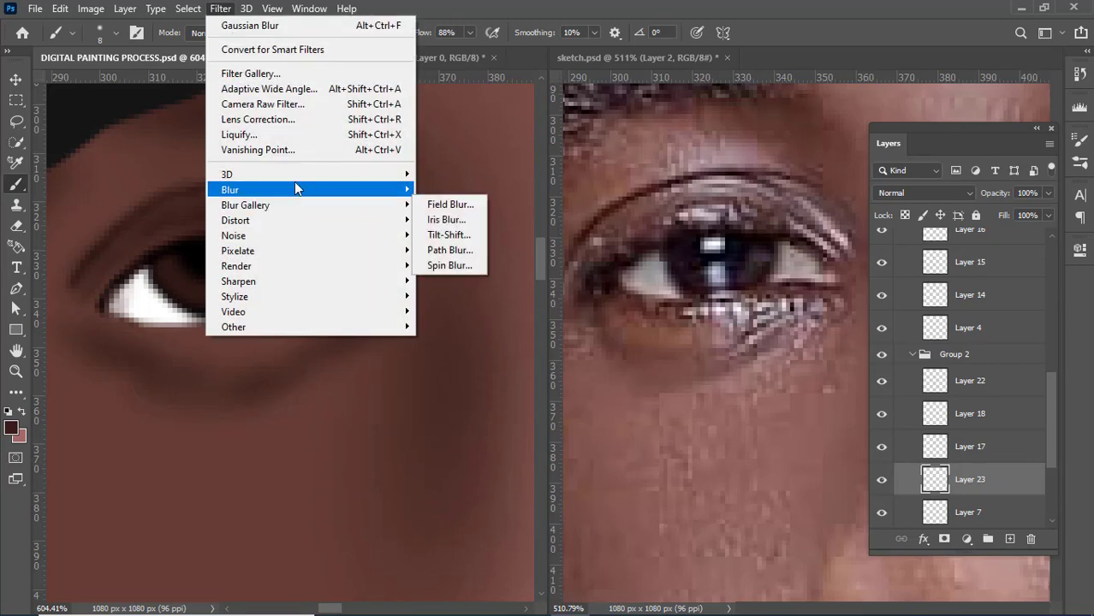
{"action": "mouse_move", "coordinate": [411, 195]}
{"action": "left_click", "coordinate": [459, 250]}
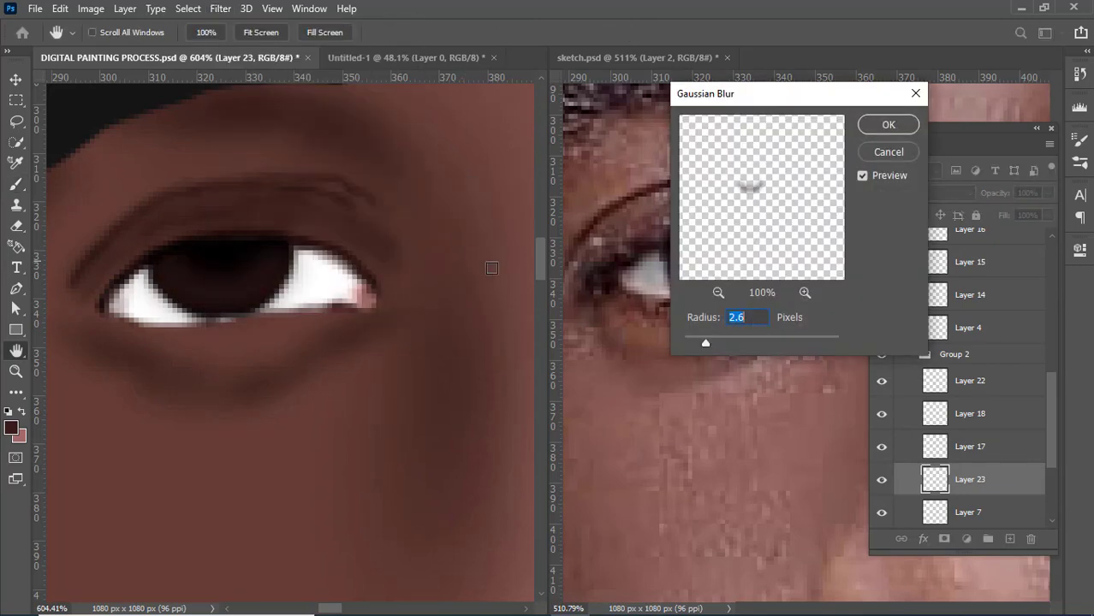
{"action": "left_click_drag", "start_coordinate": [731, 336], "coordinate": [711, 341]}
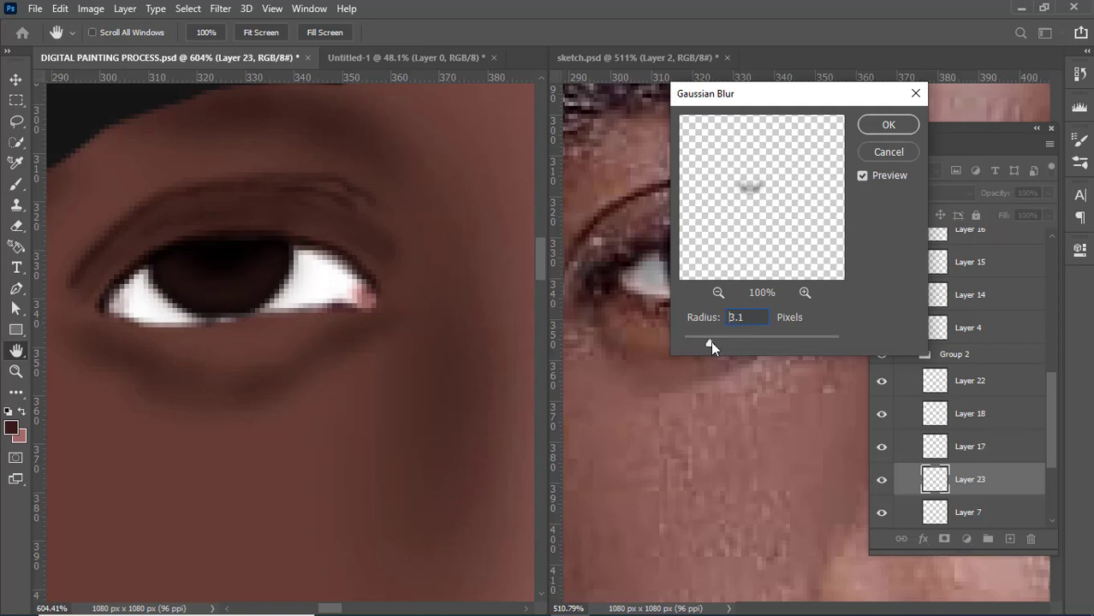
{"action": "left_click", "coordinate": [888, 124]}
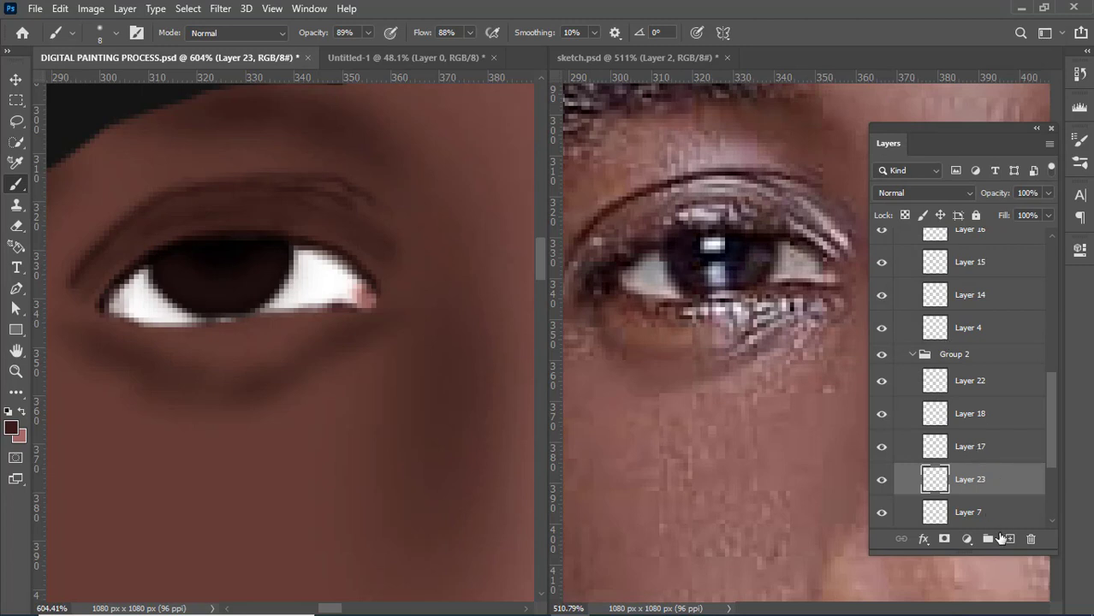
- On a new layer, darken the upper-left iris with the sampled dark pupil colour
{"action": "left_click", "coordinate": [1008, 538]}
{"action": "left_click", "coordinate": [23, 412]}
{"action": "left_click", "coordinate": [12, 427]}
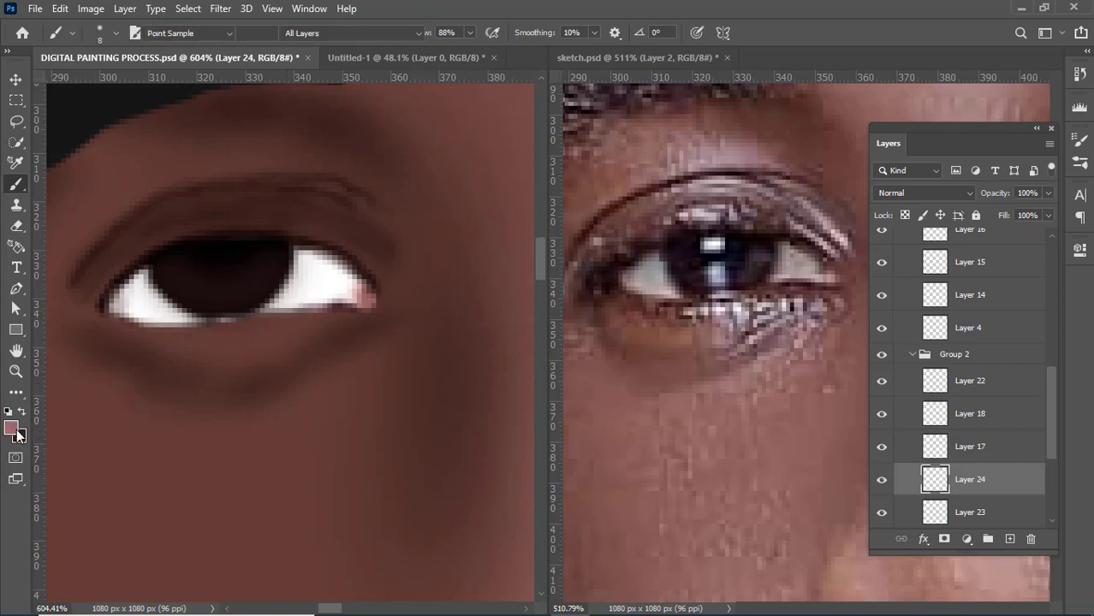
{"action": "left_click", "coordinate": [241, 265]}
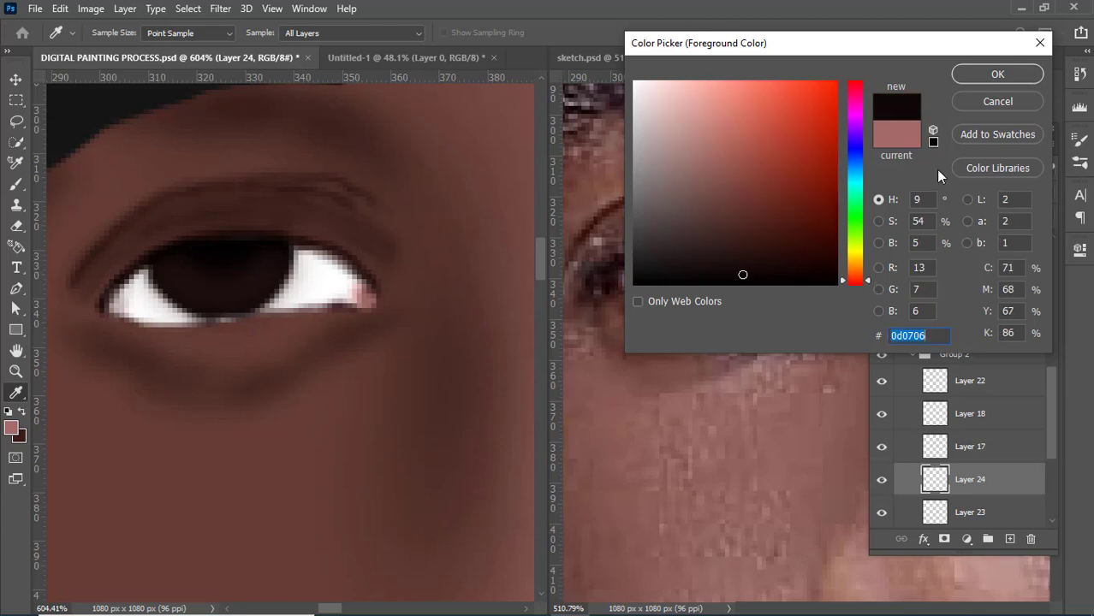
{"action": "left_click", "coordinate": [999, 75]}
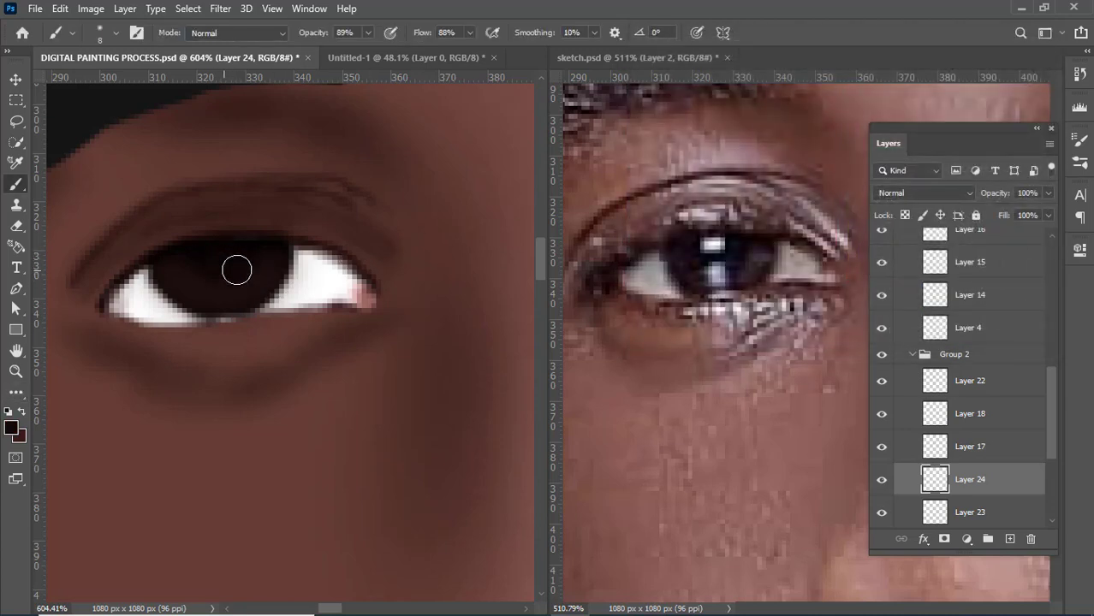
{"action": "mouse_move", "coordinate": [239, 273]}
{"action": "left_mouse_down"}
{"action": "mouse_move", "coordinate": [215, 256]}
{"action": "mouse_move", "coordinate": [198, 271]}
{"action": "mouse_move", "coordinate": [222, 280]}
{"action": "mouse_move", "coordinate": [220, 254]}
{"action": "left_mouse_up"}
- Glaze a faint navy 031e46 tint over the iris at lowered opacity and 28% flow
{"action": "left_click", "coordinate": [10, 428]}
{"action": "left_click", "coordinate": [858, 160]}
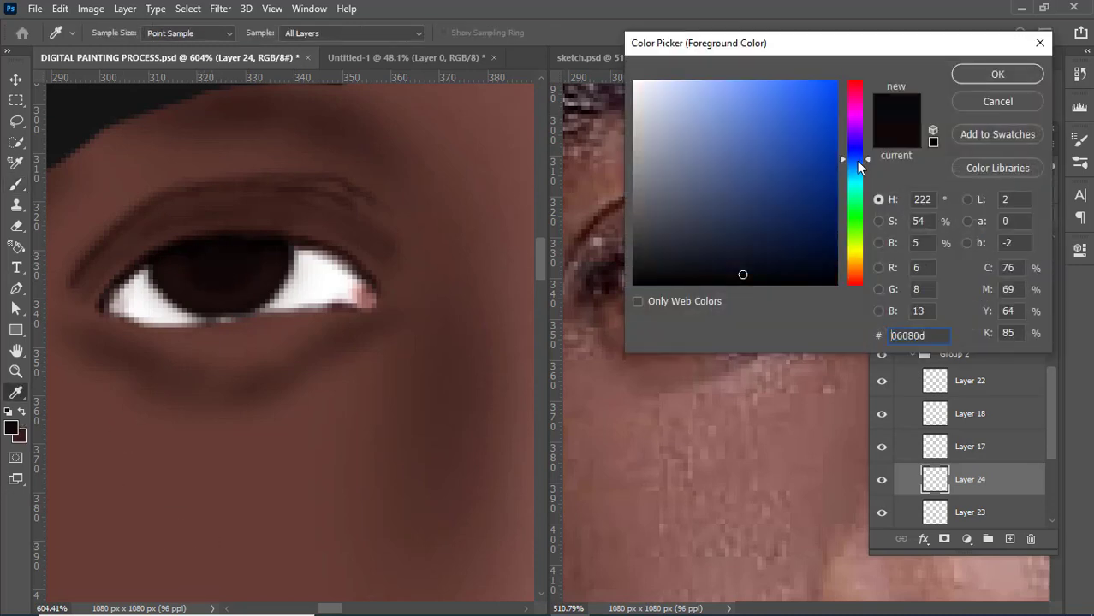
{"action": "left_click_drag", "start_coordinate": [854, 171], "coordinate": [856, 170]}
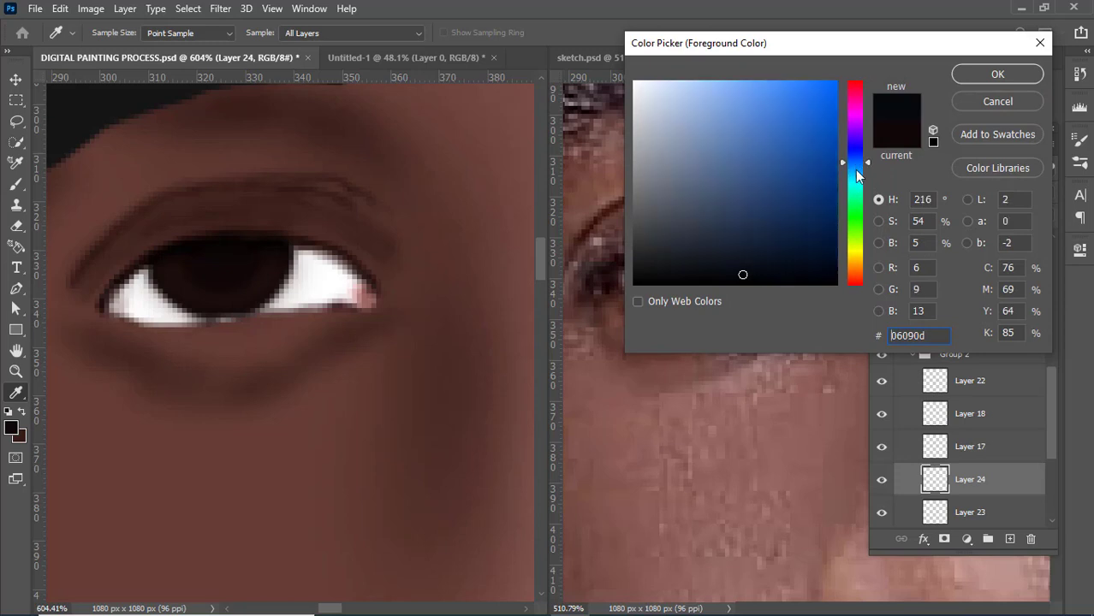
{"action": "left_click_drag", "start_coordinate": [830, 212], "coordinate": [828, 229]}
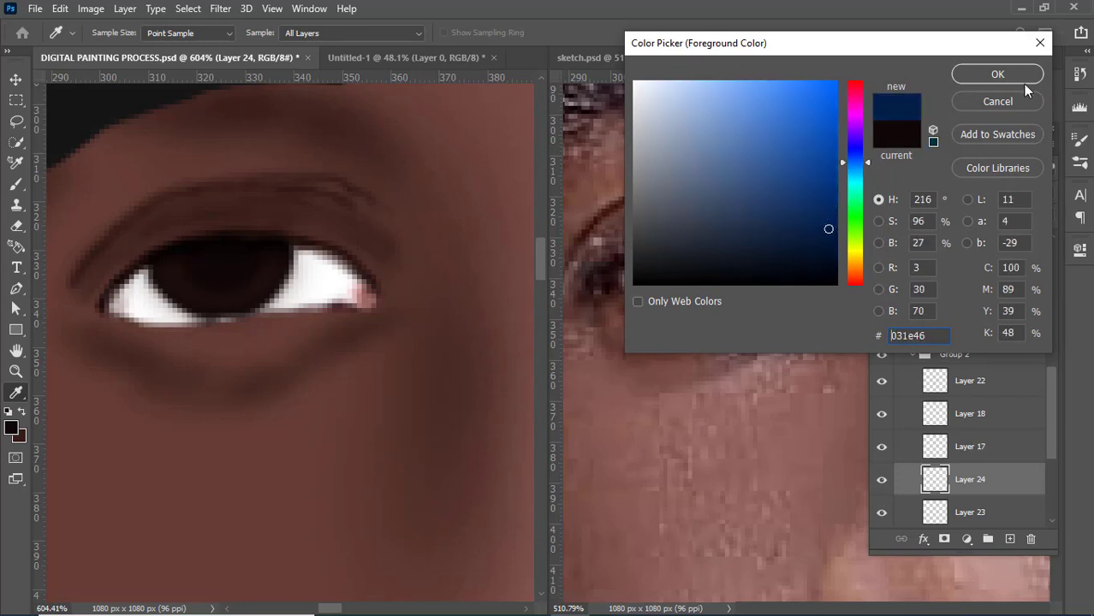
{"action": "left_click", "coordinate": [998, 74]}
{"action": "key", "text": "b"}
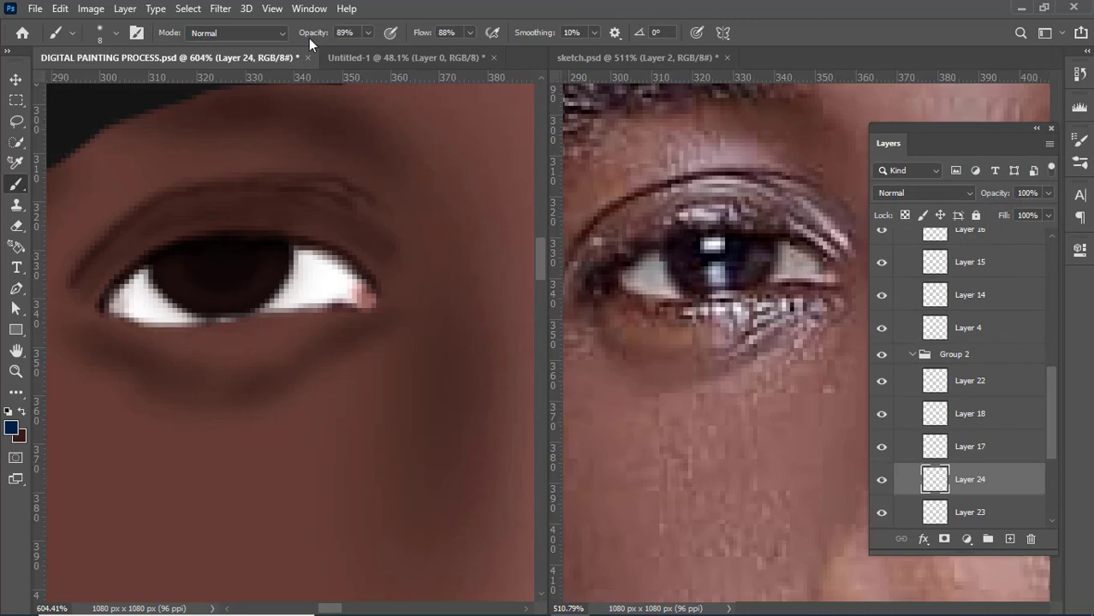
{"action": "mouse_move", "coordinate": [304, 34]}
{"action": "left_mouse_down"}
{"action": "mouse_move", "coordinate": [324, 36]}
{"action": "mouse_move", "coordinate": [278, 42]}
{"action": "left_mouse_up"}
{"action": "mouse_move", "coordinate": [422, 36]}
{"action": "left_mouse_down"}
{"action": "mouse_move", "coordinate": [338, 54]}
{"action": "mouse_move", "coordinate": [355, 57]}
{"action": "left_mouse_up"}
{"action": "mouse_move", "coordinate": [249, 286]}
{"action": "left_mouse_down"}
{"action": "mouse_move", "coordinate": [219, 278]}
{"action": "mouse_move", "coordinate": [270, 276]}
{"action": "mouse_move", "coordinate": [245, 268]}
{"action": "mouse_move", "coordinate": [242, 250]}
{"action": "mouse_move", "coordinate": [239, 265]}
{"action": "mouse_move", "coordinate": [210, 265]}
{"action": "mouse_move", "coordinate": [184, 310]}
{"action": "mouse_move", "coordinate": [225, 294]}
{"action": "mouse_move", "coordinate": [232, 267]}
{"action": "mouse_move", "coordinate": [228, 255]}
{"action": "mouse_move", "coordinate": [197, 257]}
{"action": "mouse_move", "coordinate": [225, 284]}
{"action": "left_mouse_up"}
- Sample the eye white's colour as the painting colour
{"action": "scroll", "coordinate": [393, 267], "scroll_direction": "down", "scroll_amount": 5}
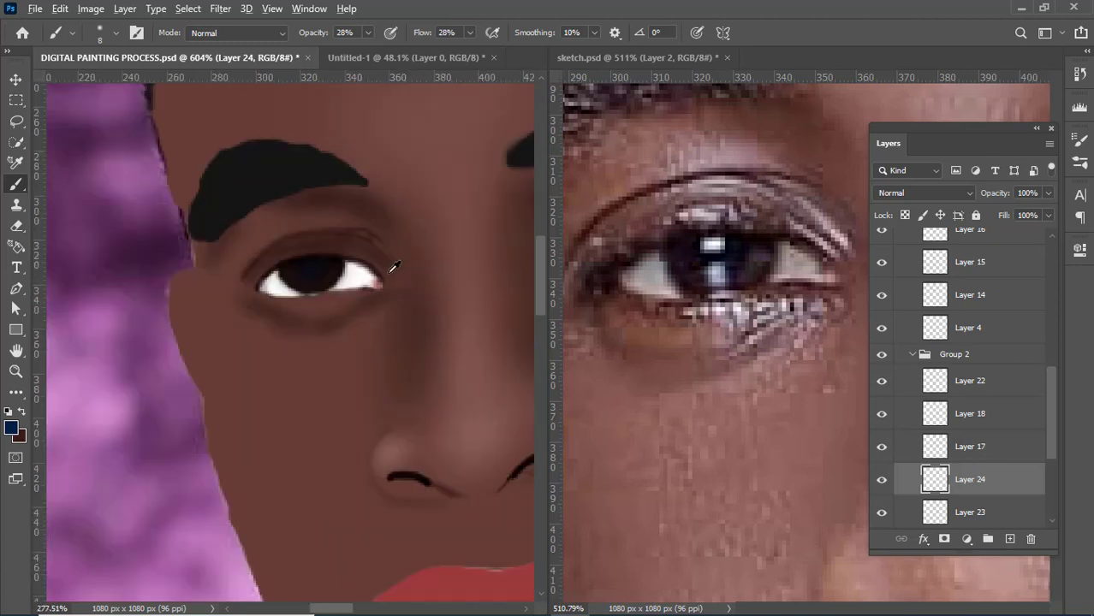
{"action": "scroll", "coordinate": [391, 272], "scroll_direction": "up", "scroll_amount": 4}
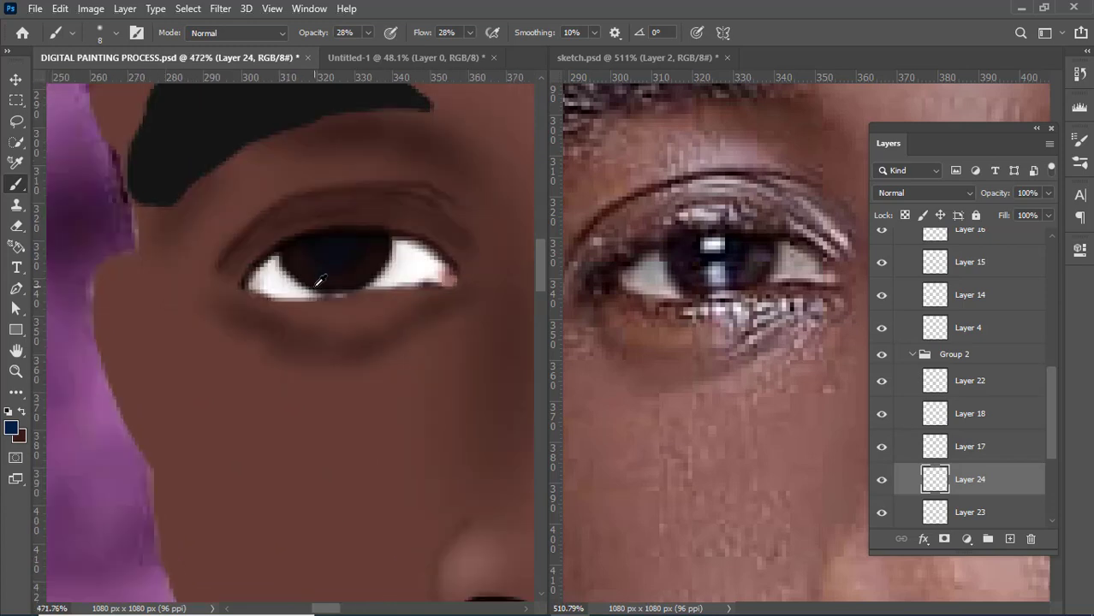
{"action": "left_click", "coordinate": [15, 428]}
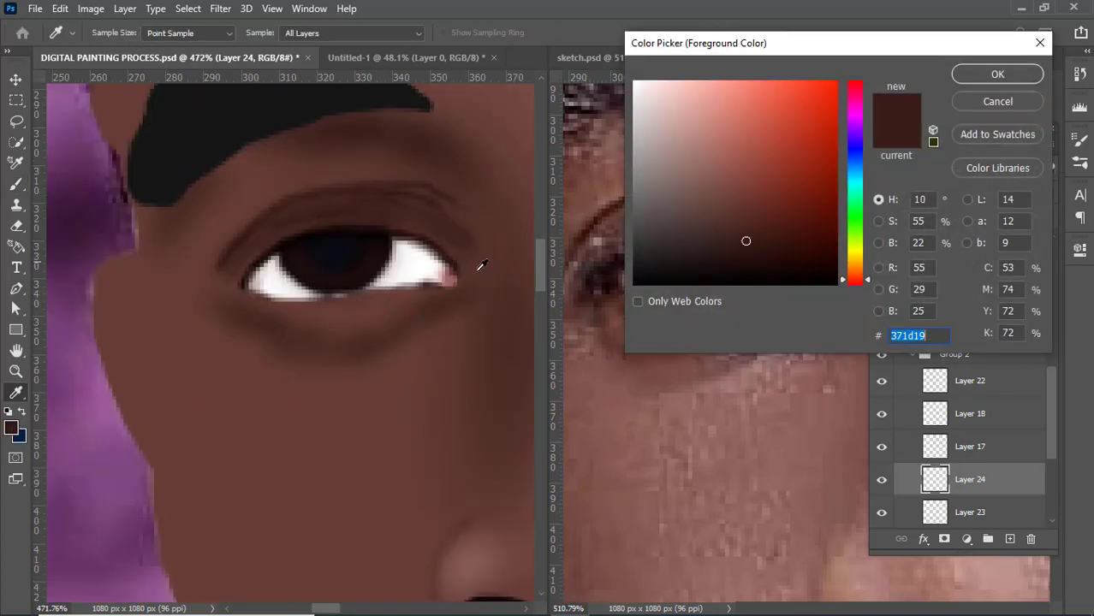
{"action": "left_click", "coordinate": [433, 270]}
{"action": "left_click", "coordinate": [997, 74]}
{"action": "key", "text": "b"}
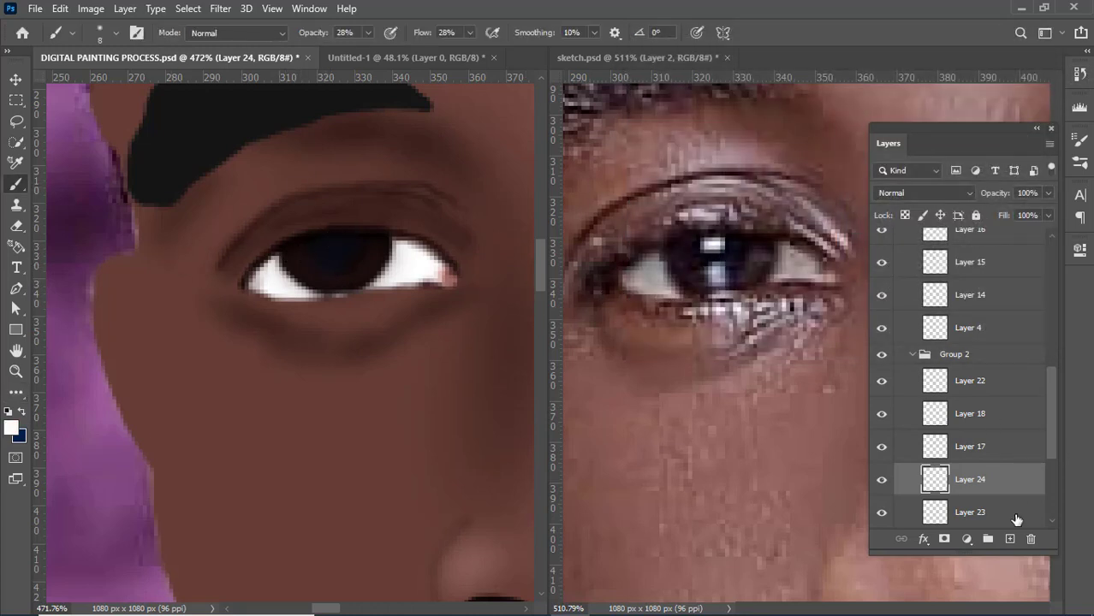
- On a new layer, paint two white catchlight dots on the iris at full opacity and flow
{"action": "left_click", "coordinate": [1010, 538]}
{"action": "key", "text": "0"}
{"action": "key", "text": "shift+0"}
{"action": "left_click", "coordinate": [334, 245]}
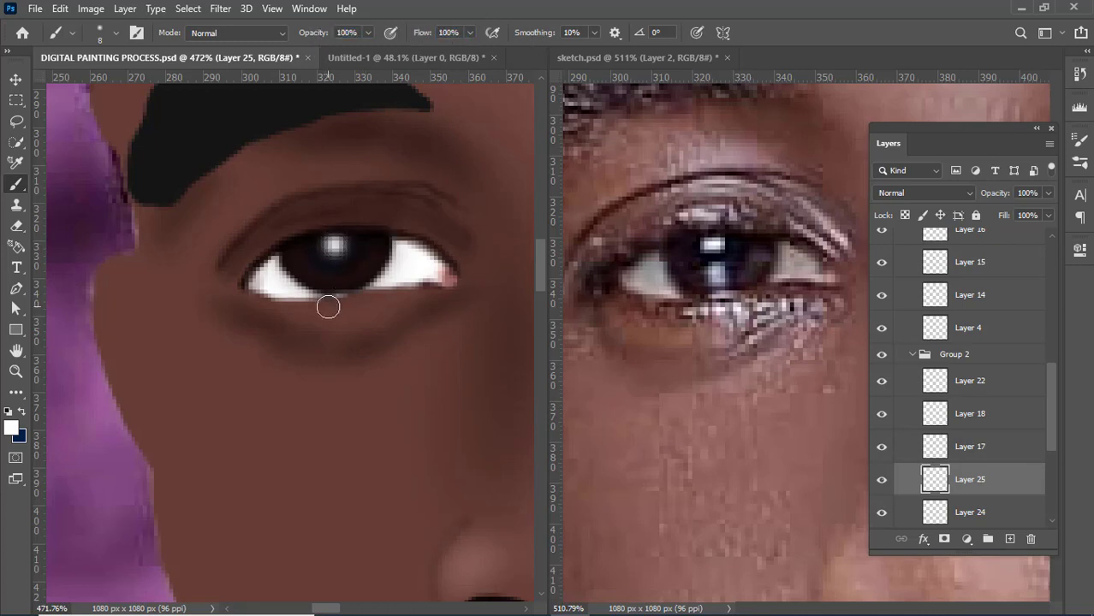
{"action": "key", "text": "ctrl+z"}
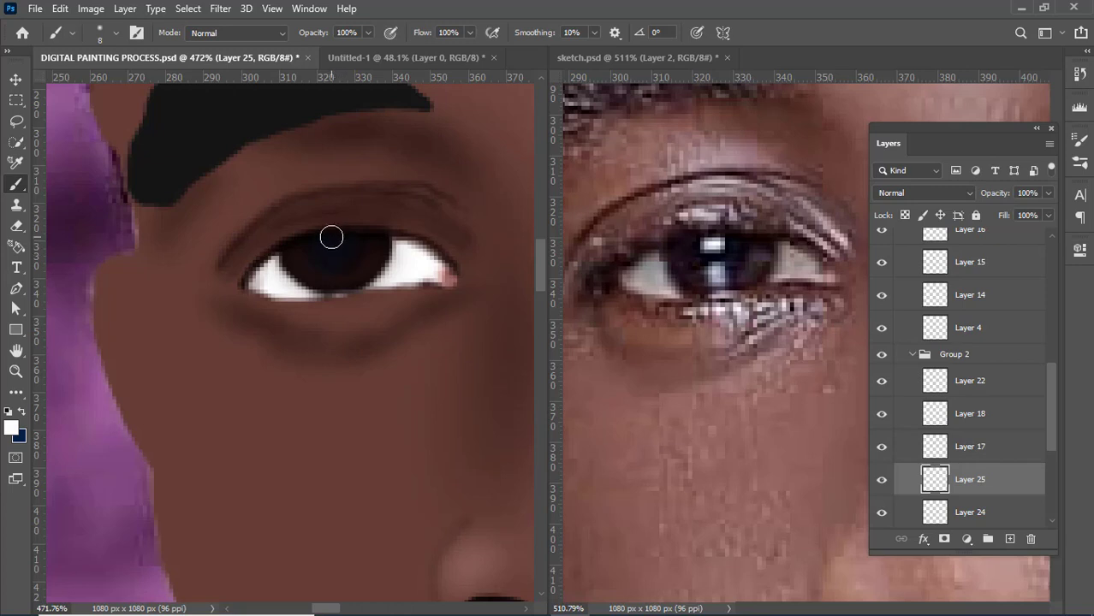
{"action": "left_click", "coordinate": [333, 247]}
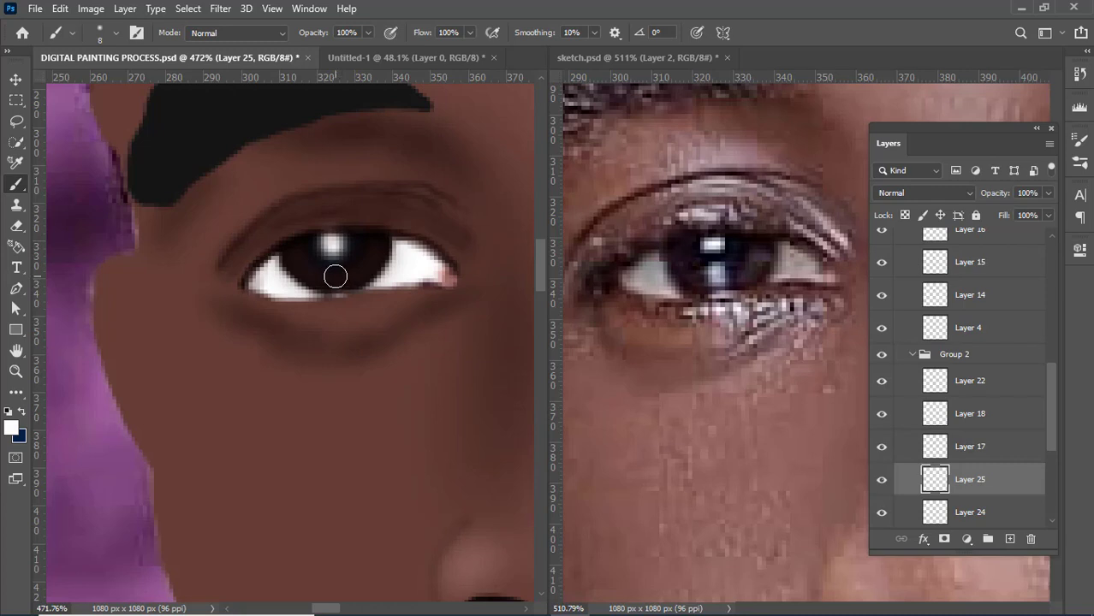
{"action": "left_click", "coordinate": [335, 276]}
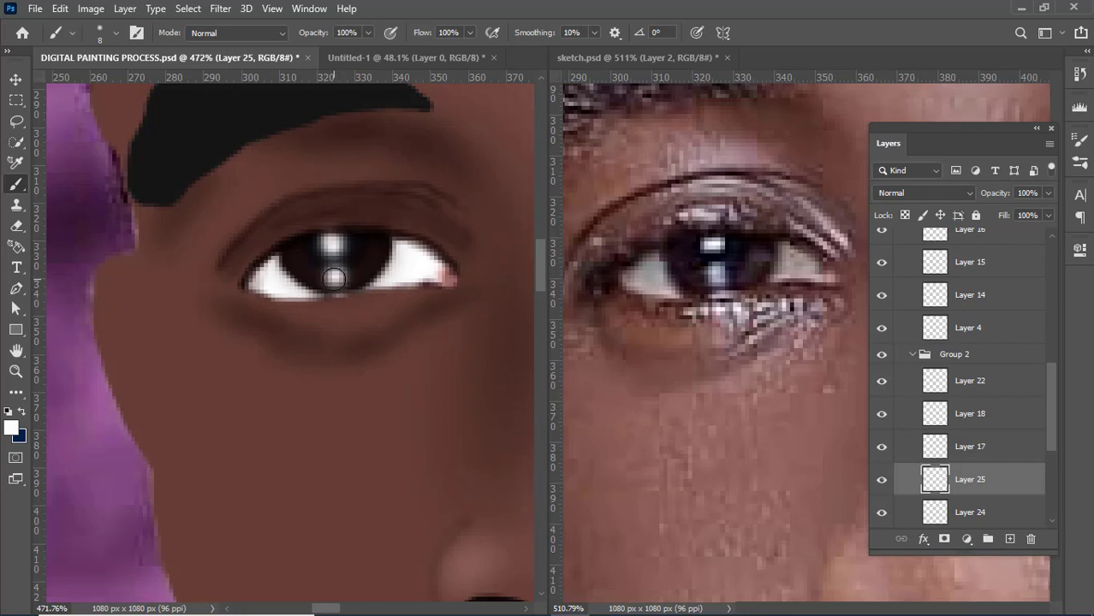
{"action": "left_click", "coordinate": [334, 279]}
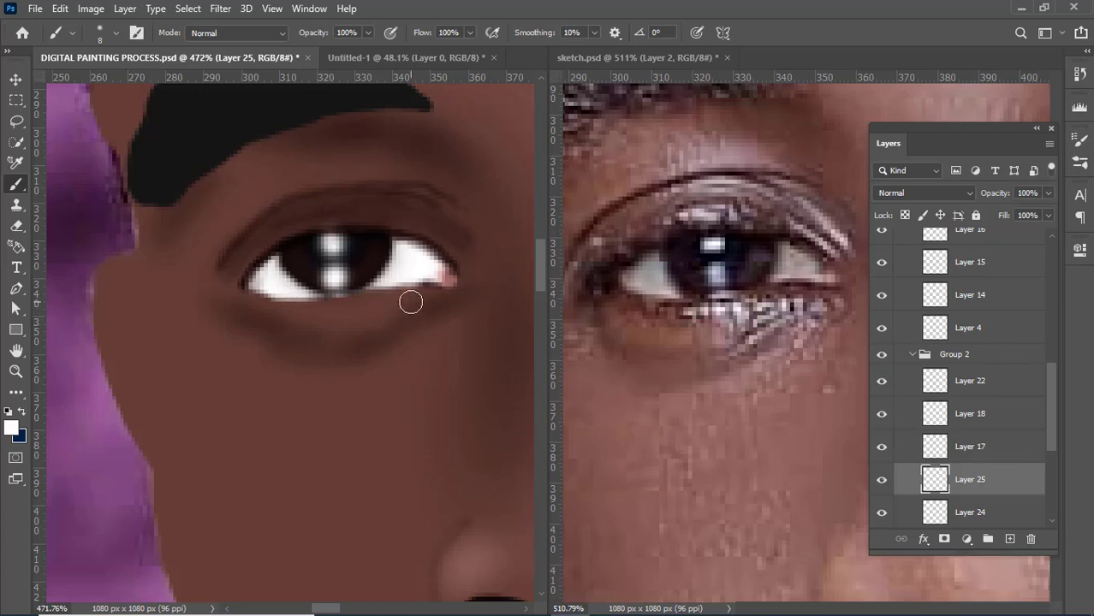
- Drop Layer 25's opacity from 100% to about 71%
{"action": "scroll", "coordinate": [407, 302], "scroll_direction": "down", "scroll_amount": 5}
{"action": "scroll", "coordinate": [410, 301], "scroll_direction": "down", "scroll_amount": 4}
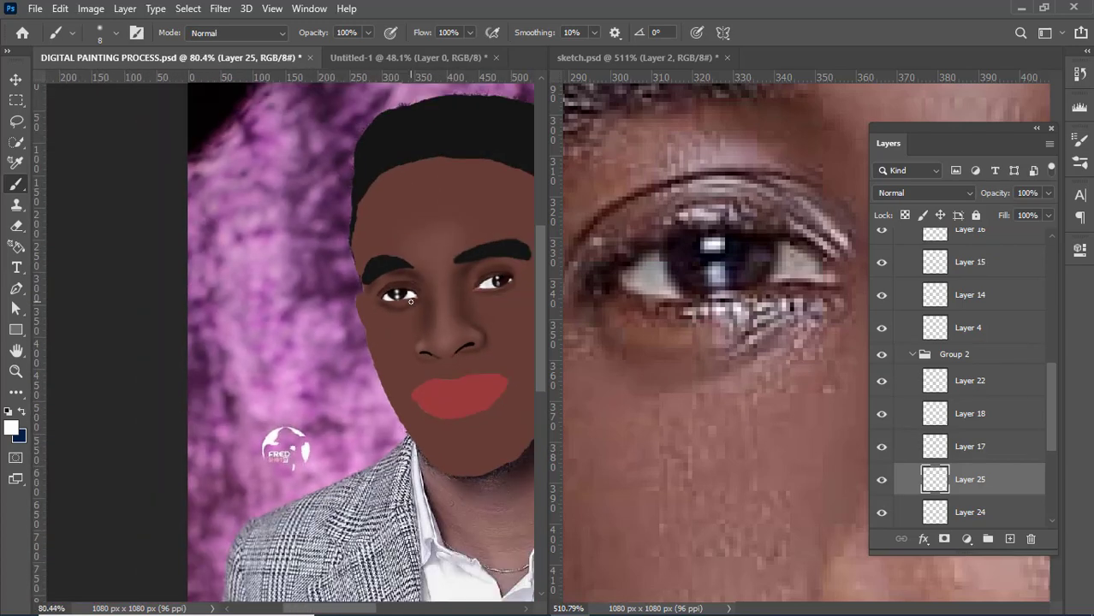
{"action": "scroll", "coordinate": [437, 320], "scroll_direction": "up", "scroll_amount": 4}
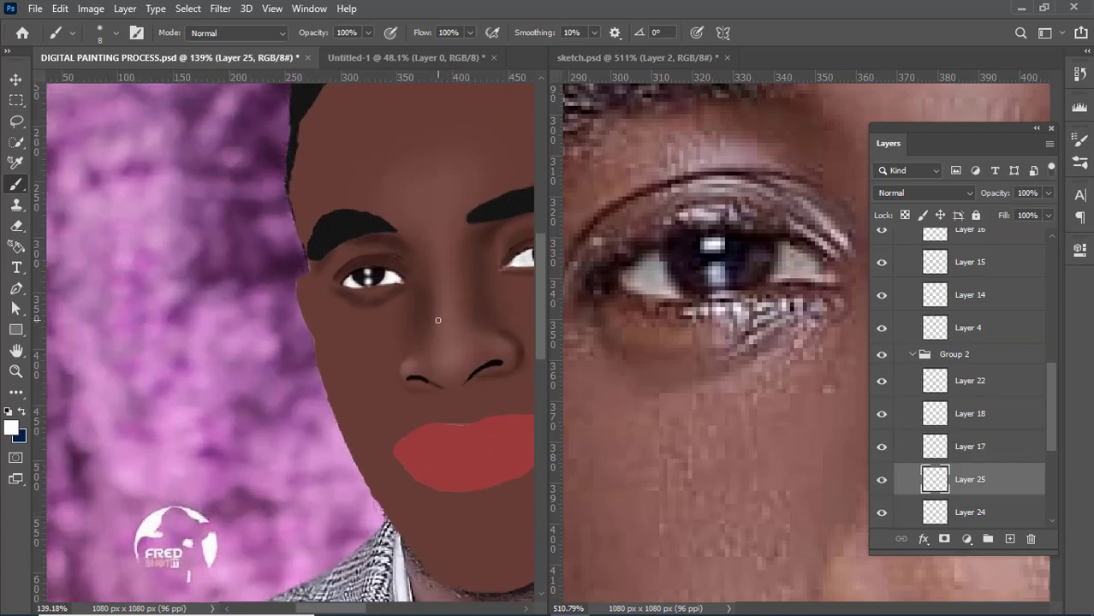
{"action": "scroll", "coordinate": [440, 317], "scroll_direction": "up", "scroll_amount": 1}
{"action": "scroll", "coordinate": [358, 265], "scroll_direction": "up", "scroll_amount": 2}
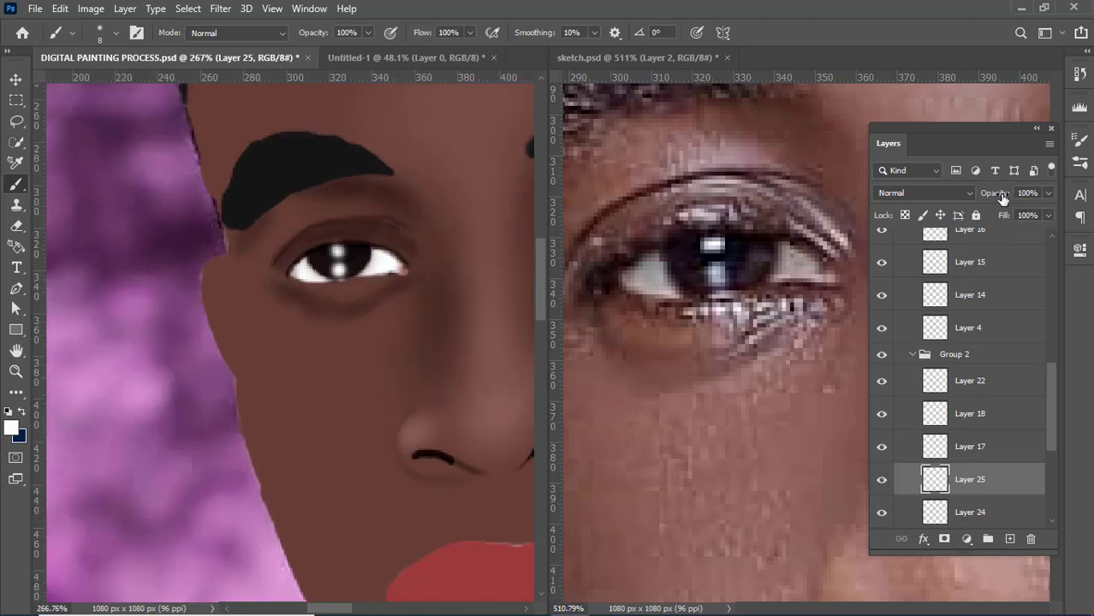
{"action": "mouse_move", "coordinate": [1002, 197]}
{"action": "left_mouse_down"}
{"action": "mouse_move", "coordinate": [965, 208]}
{"action": "mouse_move", "coordinate": [991, 209]}
{"action": "left_mouse_up"}
- Undo the lower catchlight and repaint it as a tiny white dot with a two-step smaller brush
{"action": "scroll", "coordinate": [261, 311], "scroll_direction": "down", "scroll_amount": 8}
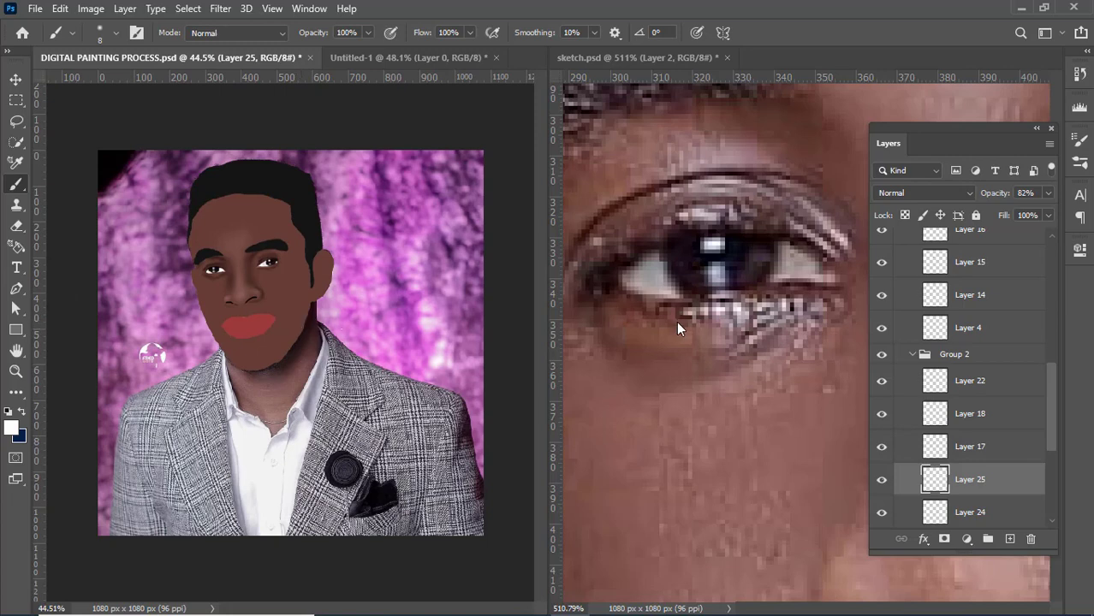
{"action": "key", "text": "ctrl+minus"}
{"action": "key", "text": "ctrl+plus"}
{"action": "key", "text": "ctrl+plus"}
{"action": "key", "text": "ctrl+plus"}
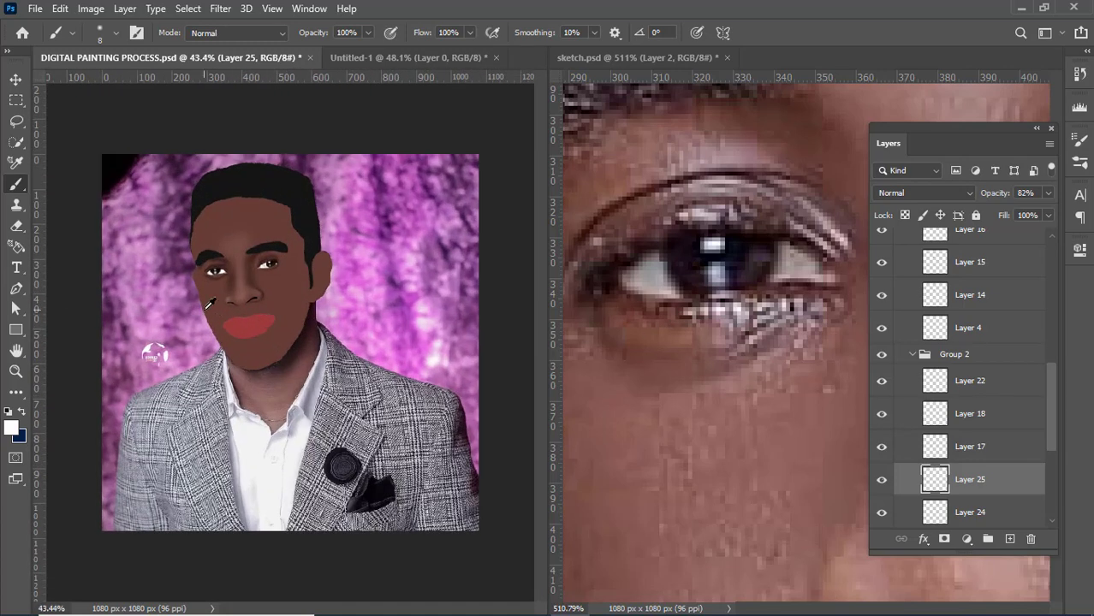
{"action": "scroll", "coordinate": [219, 287], "scroll_direction": "up", "scroll_amount": 4}
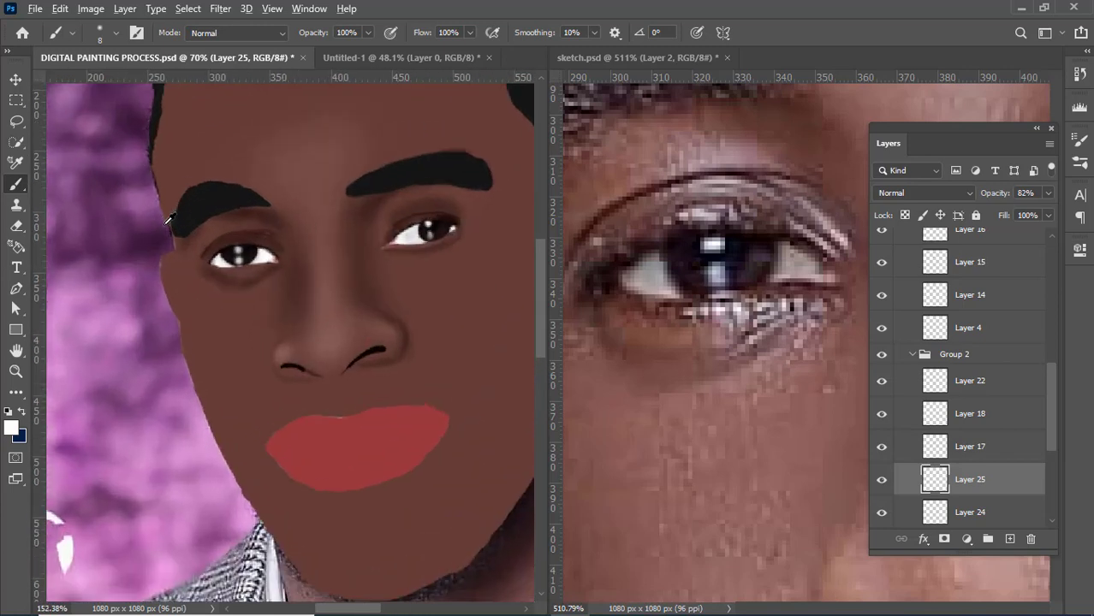
{"action": "scroll", "coordinate": [227, 263], "scroll_direction": "up", "scroll_amount": 3}
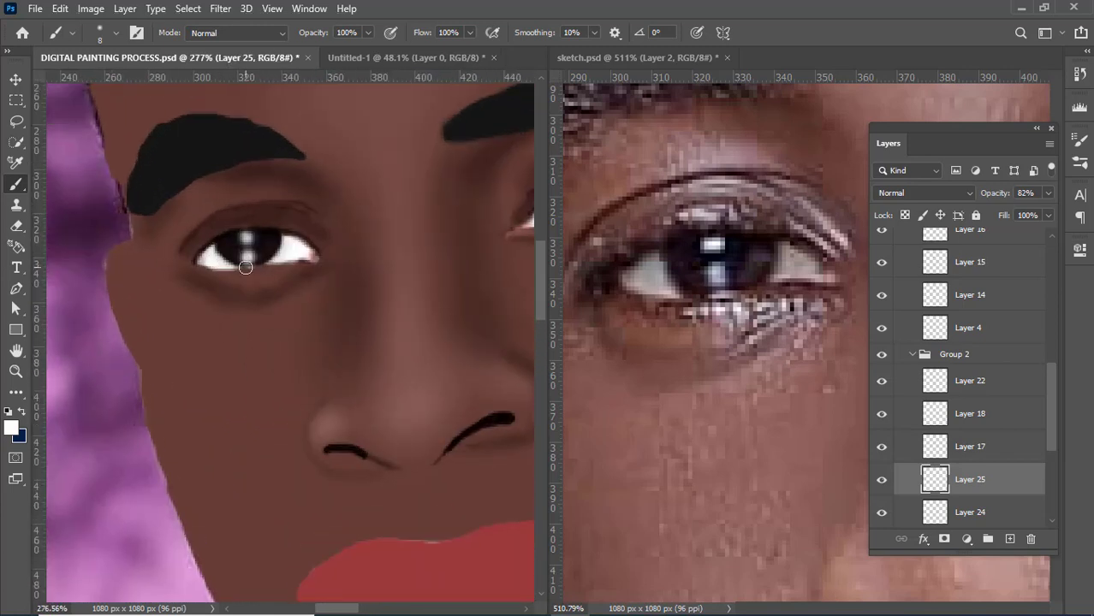
{"action": "key", "text": "ctrl+z"}
{"action": "key", "text": "bracketleft"}
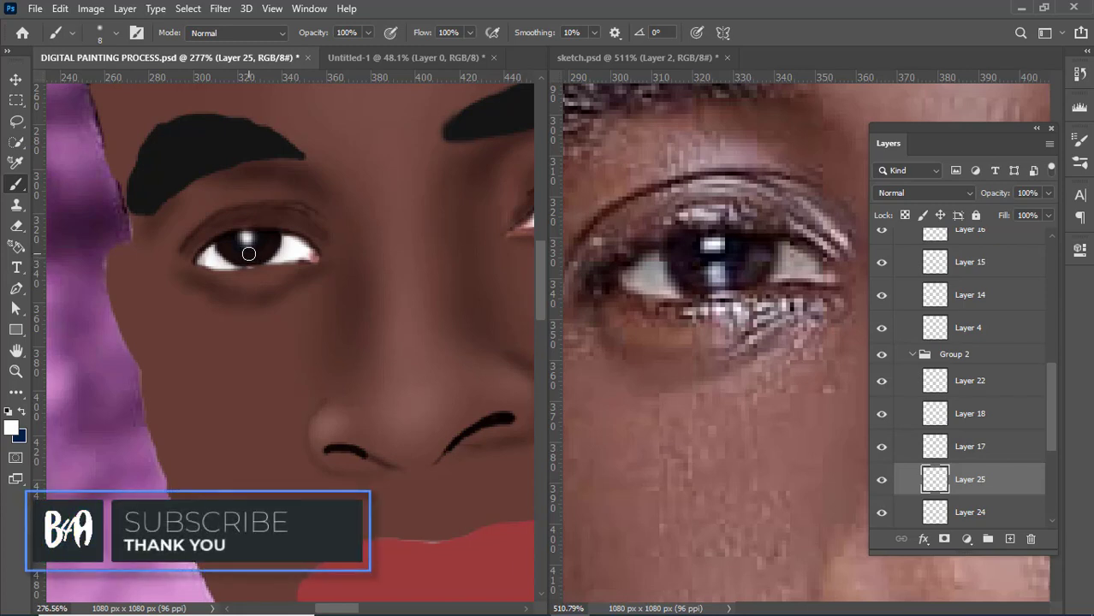
{"action": "key", "text": "bracketleft"}
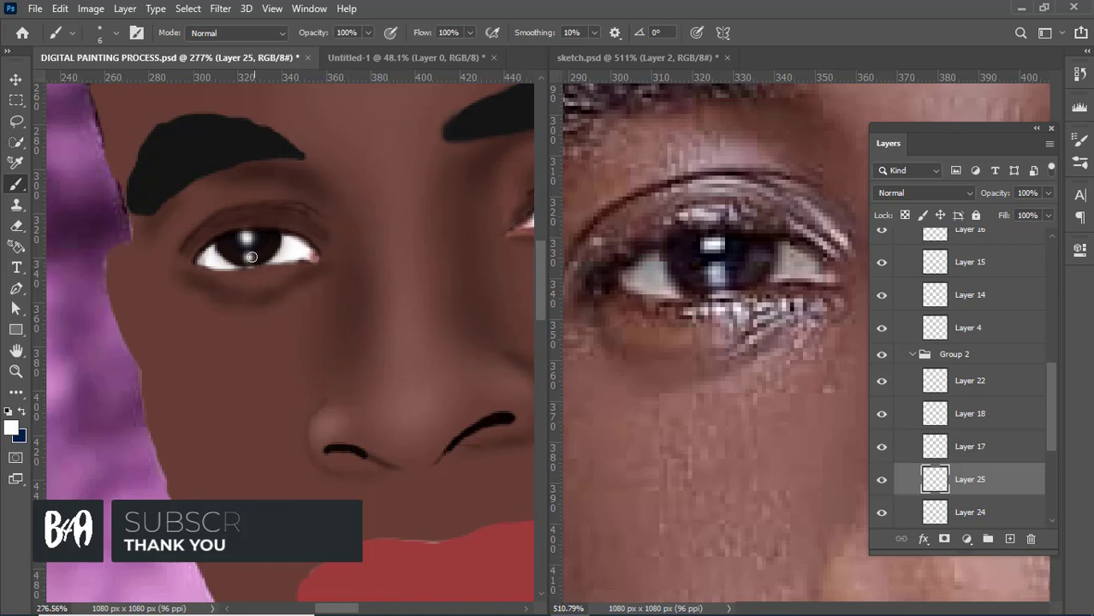
{"action": "left_click", "coordinate": [249, 257]}
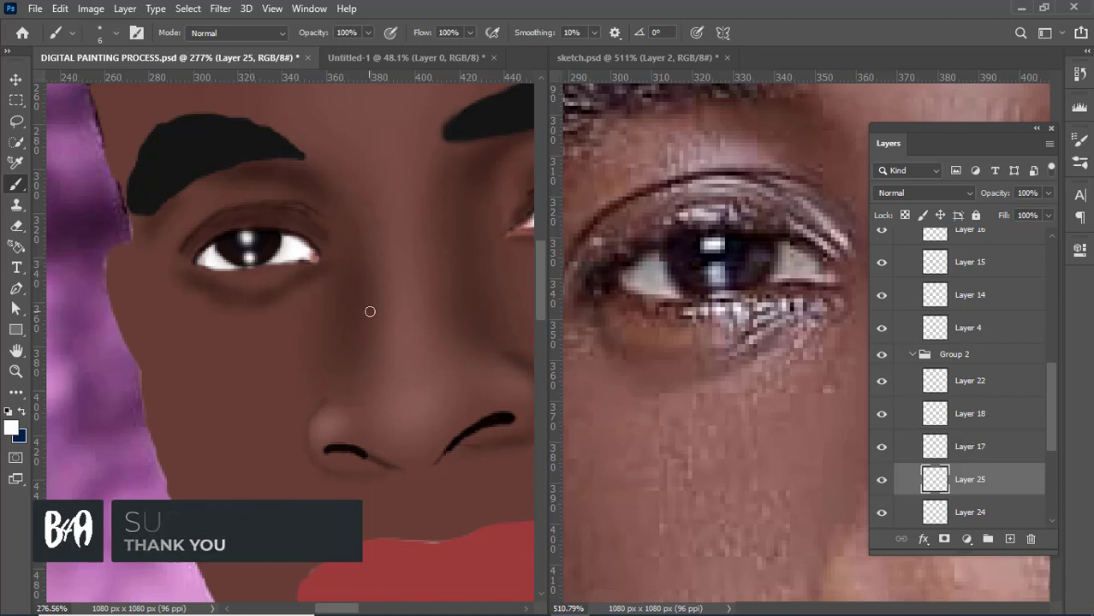
{"action": "scroll", "coordinate": [218, 330], "scroll_direction": "down", "scroll_amount": 4}
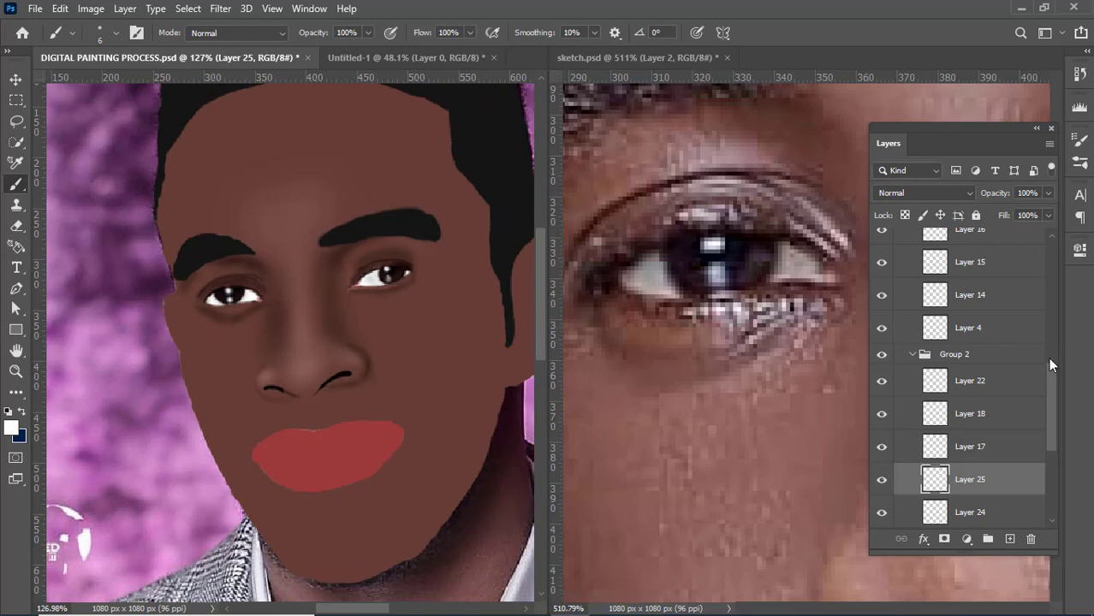
{"action": "scroll", "coordinate": [983, 462], "scroll_direction": "down", "scroll_amount": 3}
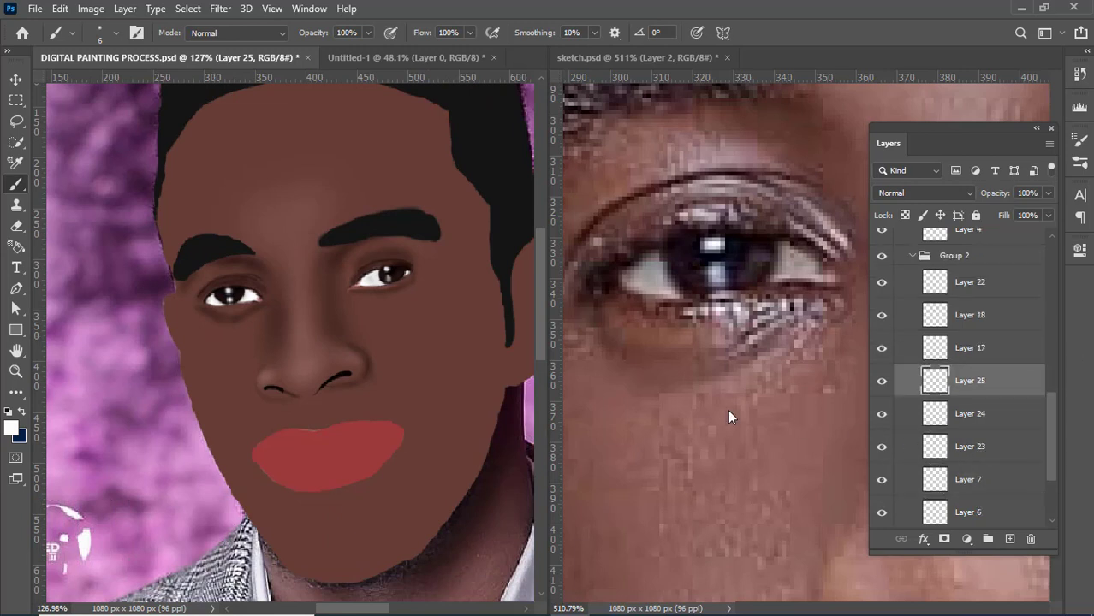
{"action": "scroll", "coordinate": [193, 300], "scroll_direction": "up", "scroll_amount": 3}
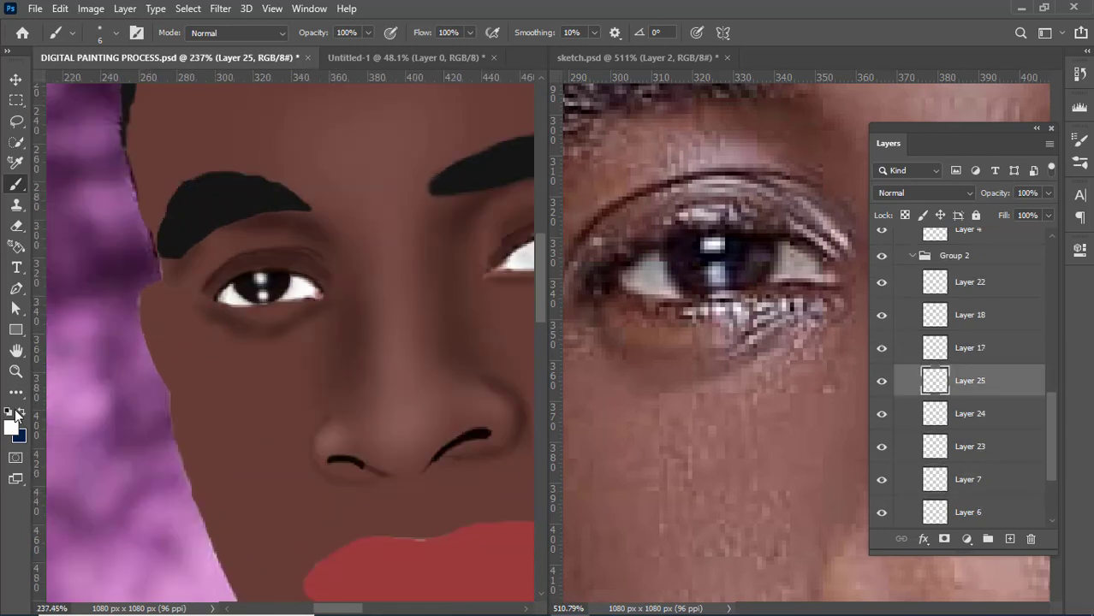
- Sample the brown skin tone and set the brush to 16% opacity and 5% flow
{"action": "left_click", "coordinate": [20, 415]}
{"action": "left_click", "coordinate": [11, 427]}
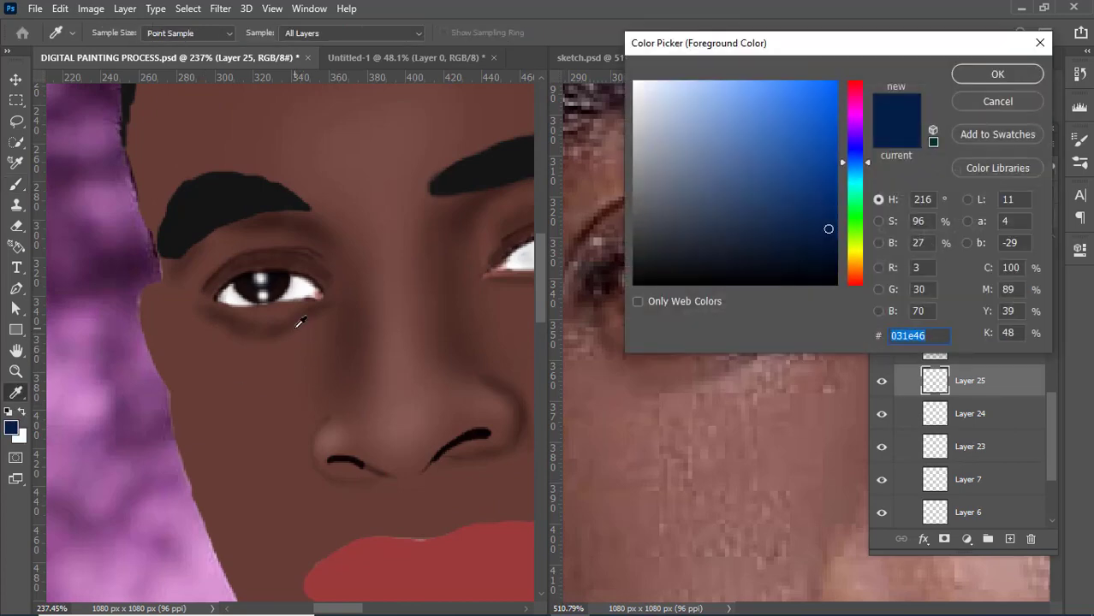
{"action": "left_click", "coordinate": [298, 319]}
{"action": "left_click", "coordinate": [994, 75]}
{"action": "key", "text": "b"}
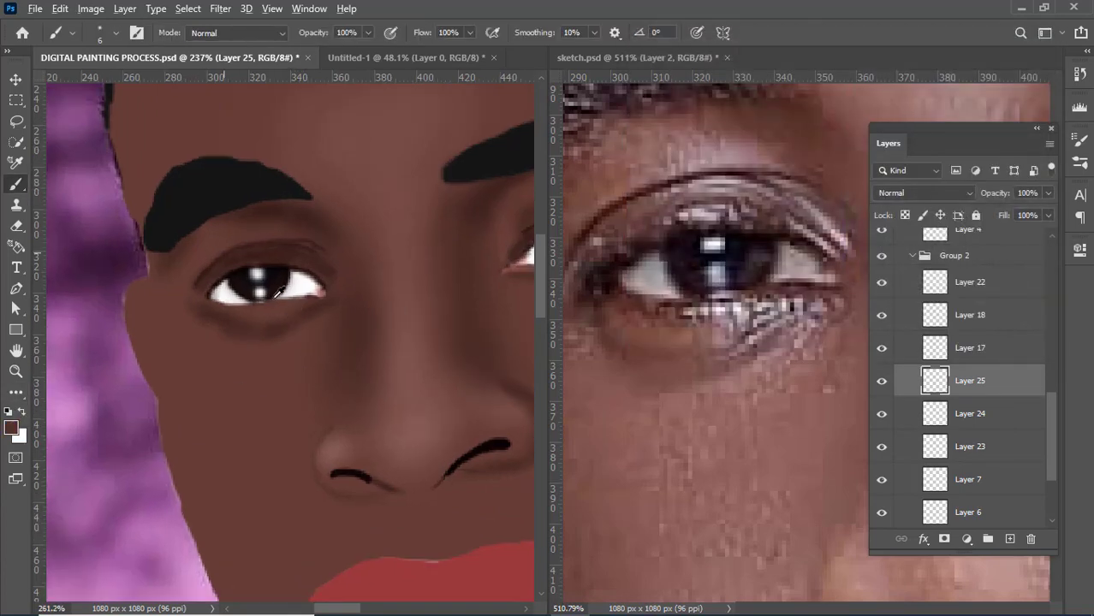
{"action": "scroll", "coordinate": [248, 286], "scroll_direction": "up", "scroll_amount": 3}
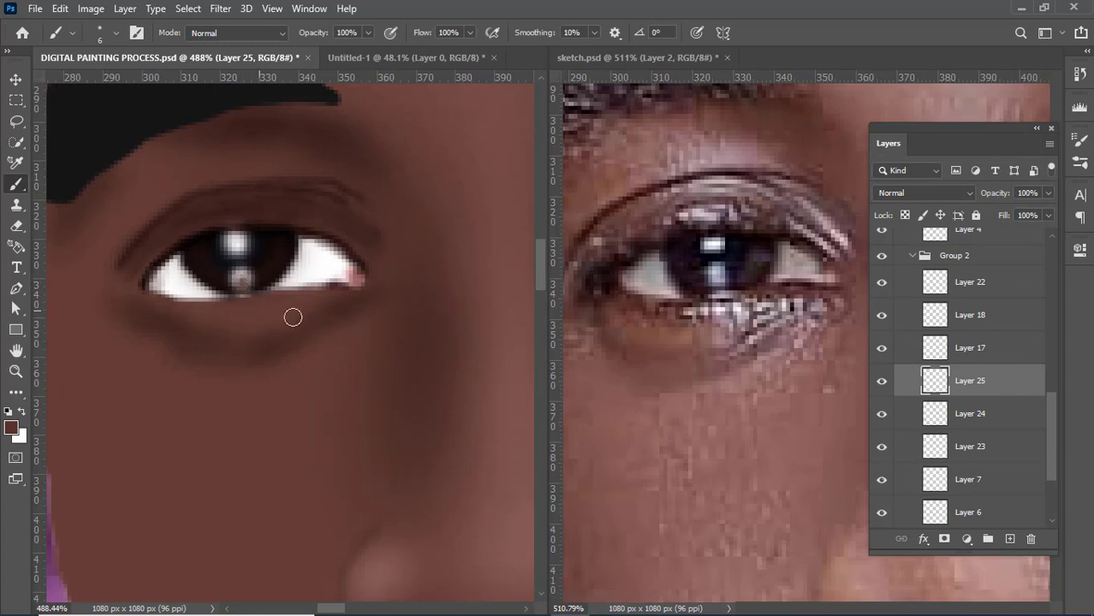
{"action": "left_click_drag", "start_coordinate": [315, 33], "coordinate": [261, 49]}
{"action": "mouse_move", "coordinate": [428, 33]}
{"action": "left_mouse_down"}
{"action": "mouse_move", "coordinate": [349, 58]}
{"action": "mouse_move", "coordinate": [286, 45]}
{"action": "mouse_move", "coordinate": [297, 45]}
{"action": "left_mouse_up"}
- Glaze brown softly over and around the lower catchlight in the iris
{"action": "left_click_drag", "start_coordinate": [231, 276], "coordinate": [244, 283]}
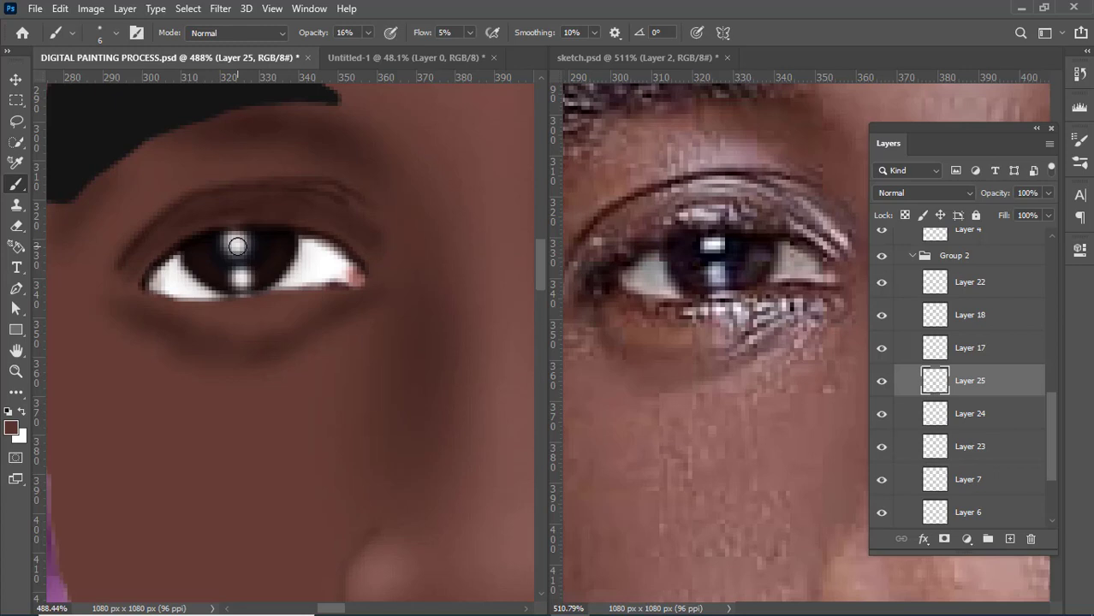
{"action": "left_click_drag", "start_coordinate": [237, 248], "coordinate": [233, 251]}
{"action": "left_click_drag", "start_coordinate": [255, 291], "coordinate": [239, 277]}
{"action": "mouse_move", "coordinate": [240, 278]}
{"action": "left_mouse_down"}
{"action": "mouse_move", "coordinate": [231, 241]}
{"action": "mouse_move", "coordinate": [235, 252]}
{"action": "mouse_move", "coordinate": [242, 243]}
{"action": "mouse_move", "coordinate": [249, 300]}
{"action": "mouse_move", "coordinate": [231, 245]}
{"action": "mouse_move", "coordinate": [237, 296]}
{"action": "mouse_move", "coordinate": [242, 235]}
{"action": "mouse_move", "coordinate": [244, 276]}
{"action": "left_mouse_up"}
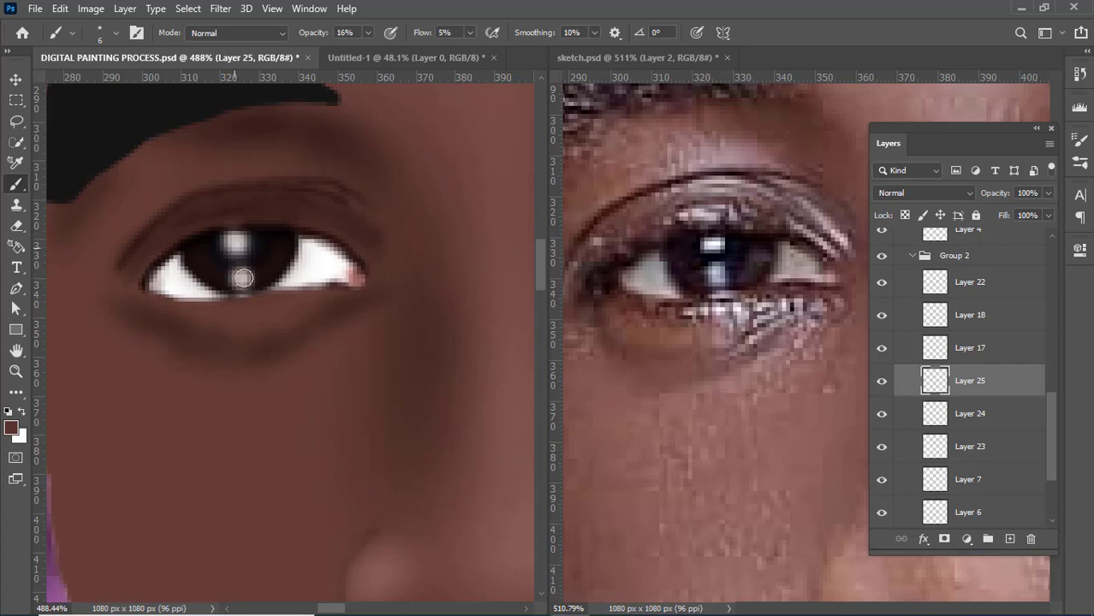
{"action": "scroll", "coordinate": [236, 313], "scroll_direction": "down", "scroll_amount": 5}
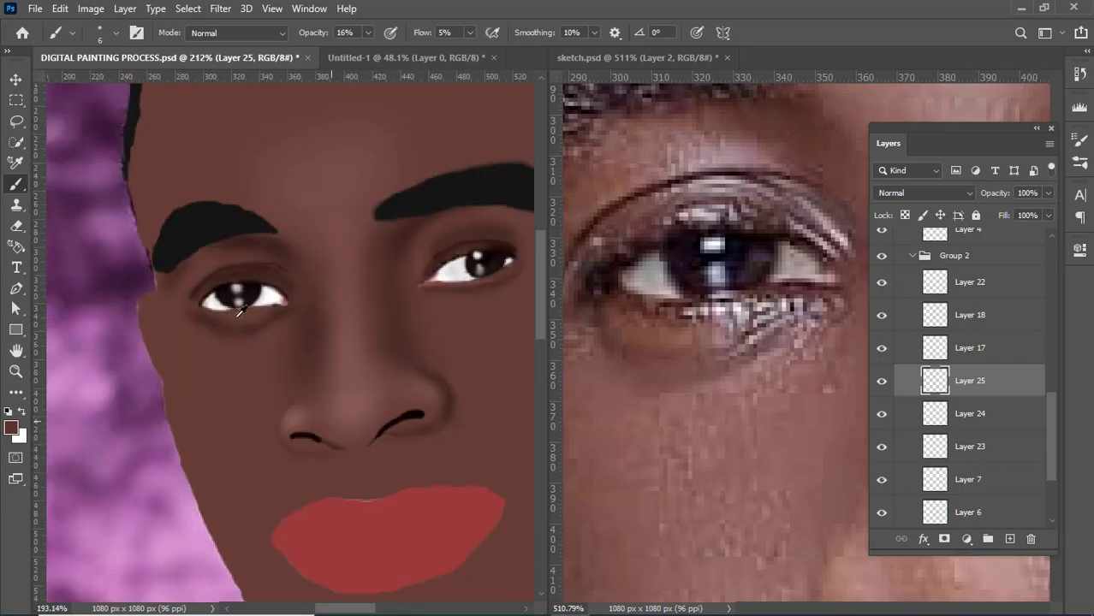
{"action": "scroll", "coordinate": [241, 313], "scroll_direction": "down", "scroll_amount": 2}
{"action": "scroll", "coordinate": [306, 350], "scroll_direction": "down", "scroll_amount": 3}
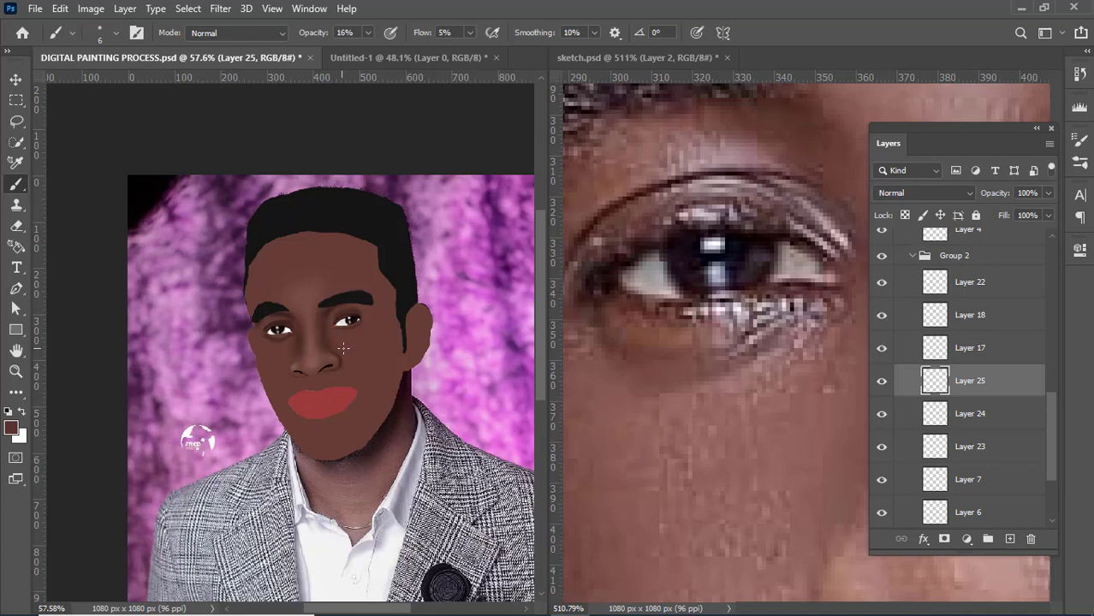
{"action": "scroll", "coordinate": [343, 347], "scroll_direction": "up", "scroll_amount": 1}
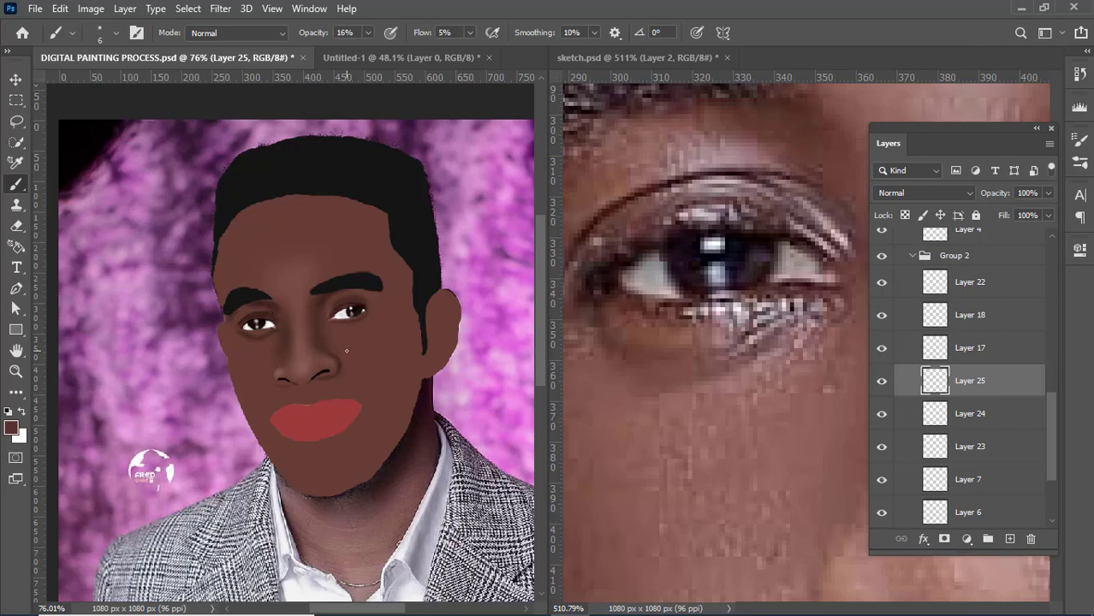
- Compare against the sketch.psd reference, then auto-select the lips' Layer 10 in the painting
{"action": "scroll", "coordinate": [347, 351], "scroll_direction": "down", "scroll_amount": 2}
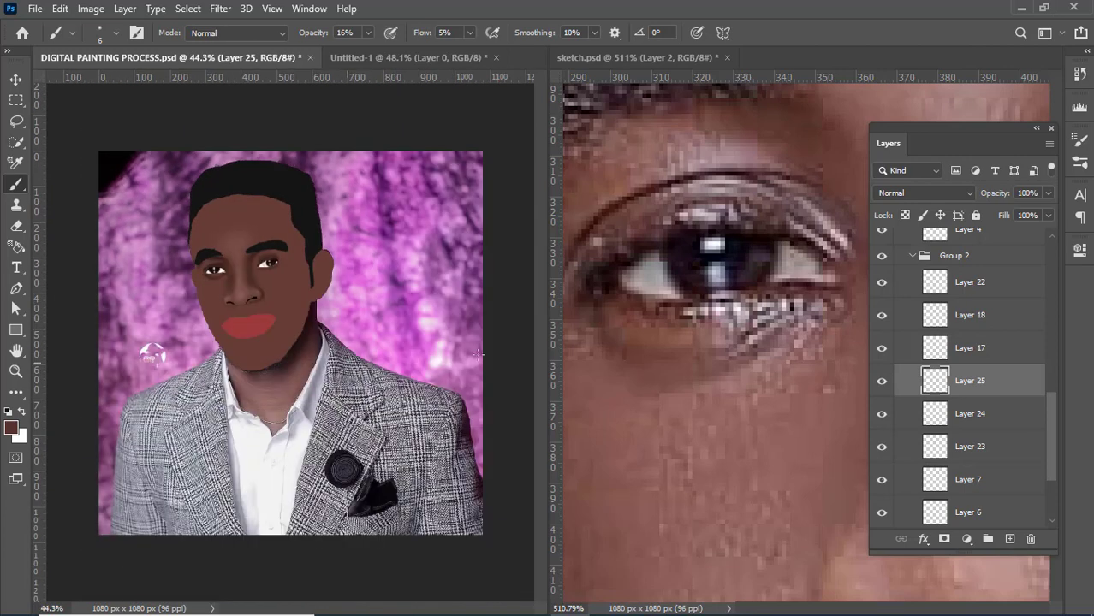
{"action": "left_click", "coordinate": [675, 334]}
{"action": "scroll", "coordinate": [673, 334], "scroll_direction": "down", "scroll_amount": 4}
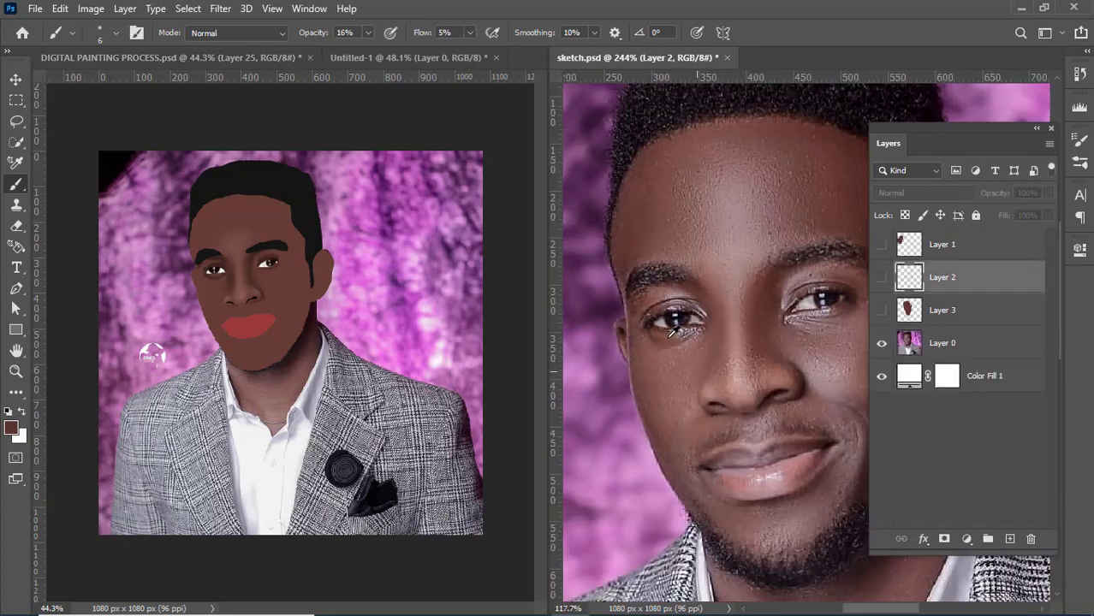
{"action": "scroll", "coordinate": [673, 334], "scroll_direction": "down", "scroll_amount": 8}
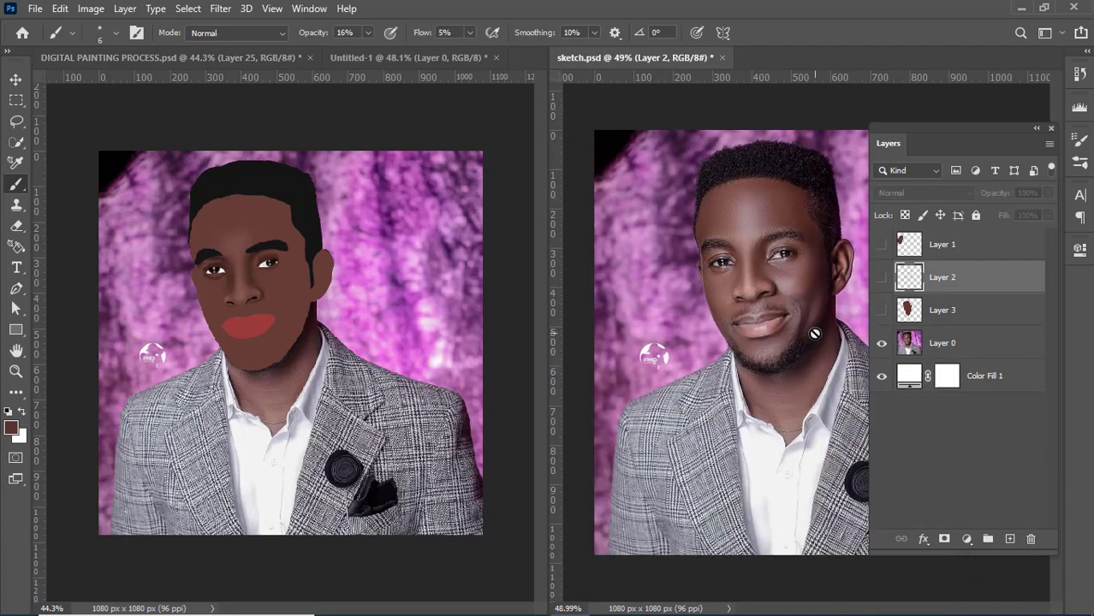
{"action": "scroll", "coordinate": [793, 326], "scroll_direction": "up", "scroll_amount": 3}
{"action": "left_click", "coordinate": [226, 285]}
{"action": "scroll", "coordinate": [226, 285], "scroll_direction": "up", "scroll_amount": 5}
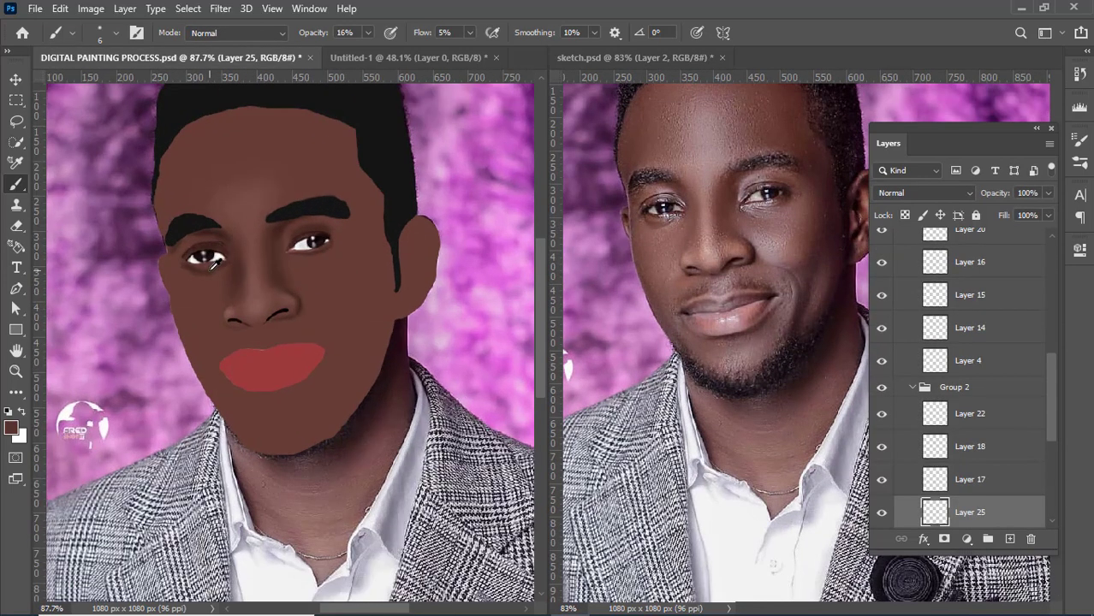
{"action": "scroll", "coordinate": [313, 155], "scroll_direction": "down", "scroll_amount": 3}
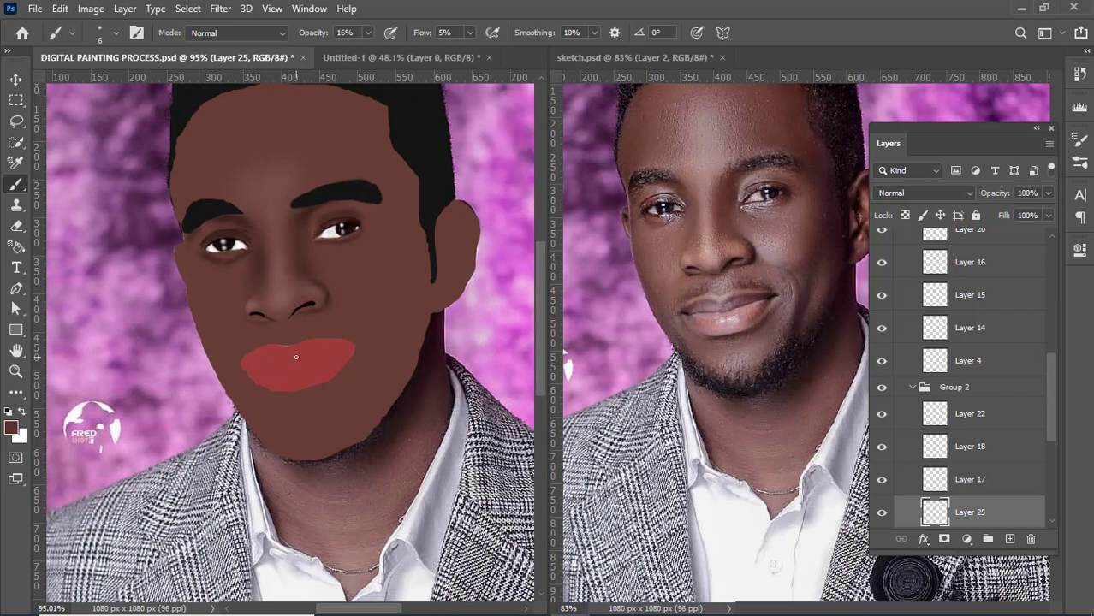
{"action": "key", "text": "v"}
{"action": "left_click", "coordinate": [297, 358]}
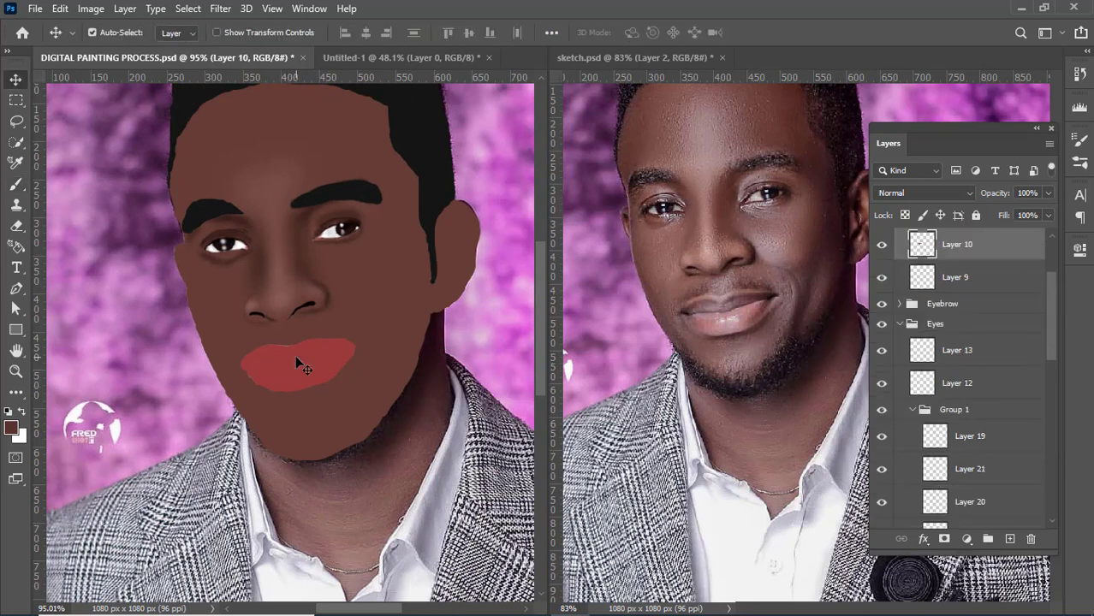